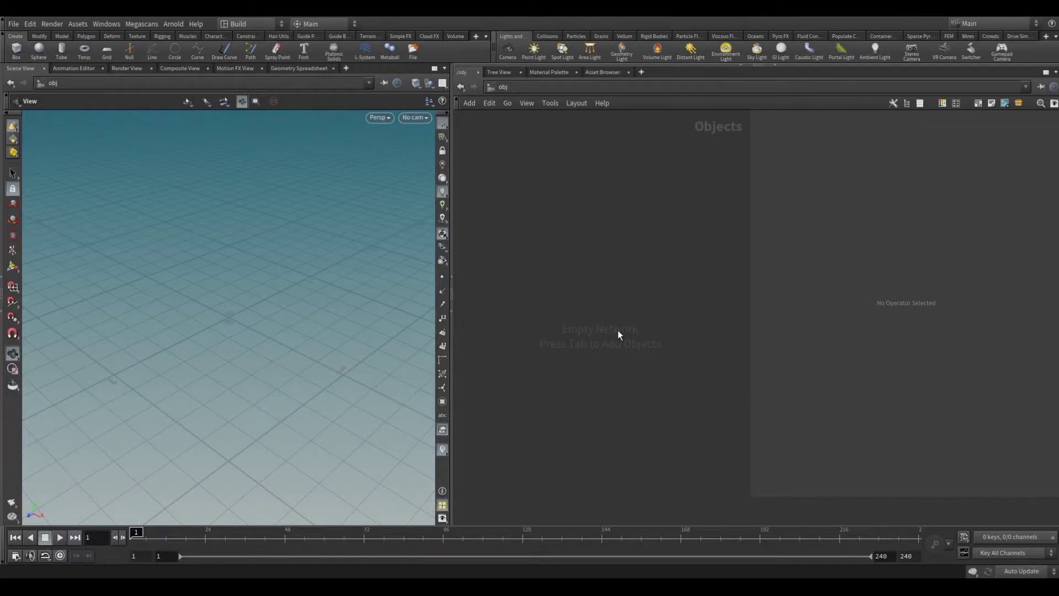
# - Tilt the view down over the ground grid, widen the network pane, and bring up the node list
pyautogui.moveTo(265, 369)
pyautogui.mouseDown()
pyautogui.moveTo(300, 362)
pyautogui.moveTo(267, 348)
pyautogui.moveTo(419, 354)
pyautogui.mouseUp()
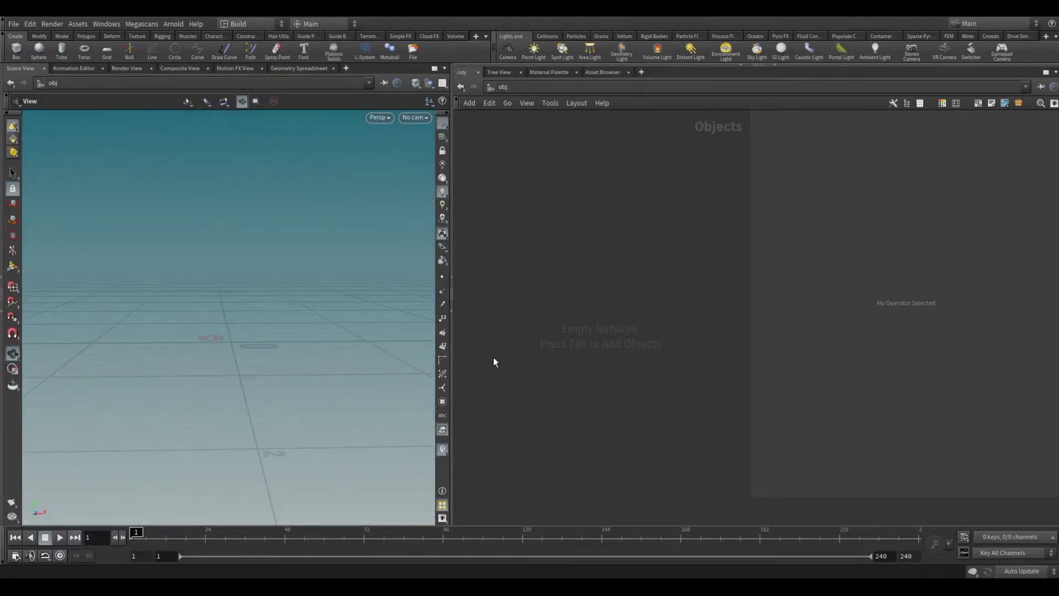
pyautogui.moveTo(248, 333)
pyautogui.mouseDown()
pyautogui.moveTo(315, 362)
pyautogui.moveTo(266, 363)
pyautogui.moveTo(284, 361)
pyautogui.moveTo(291, 342)
pyautogui.moveTo(259, 383)
pyautogui.mouseUp()
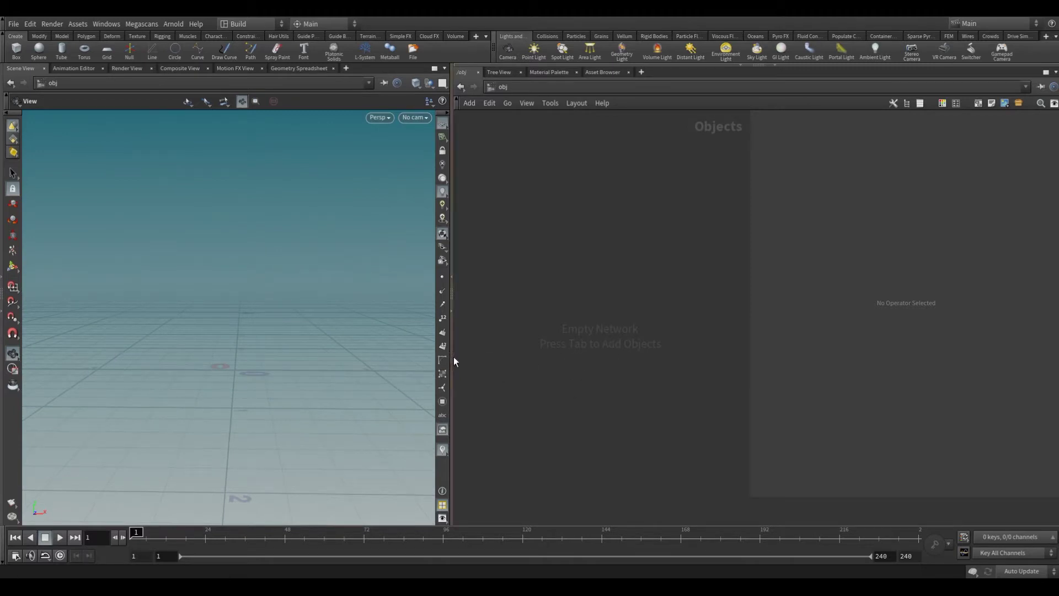
pyautogui.moveTo(453, 356); pyautogui.dragTo(425, 356)
pyautogui.press('Tab')
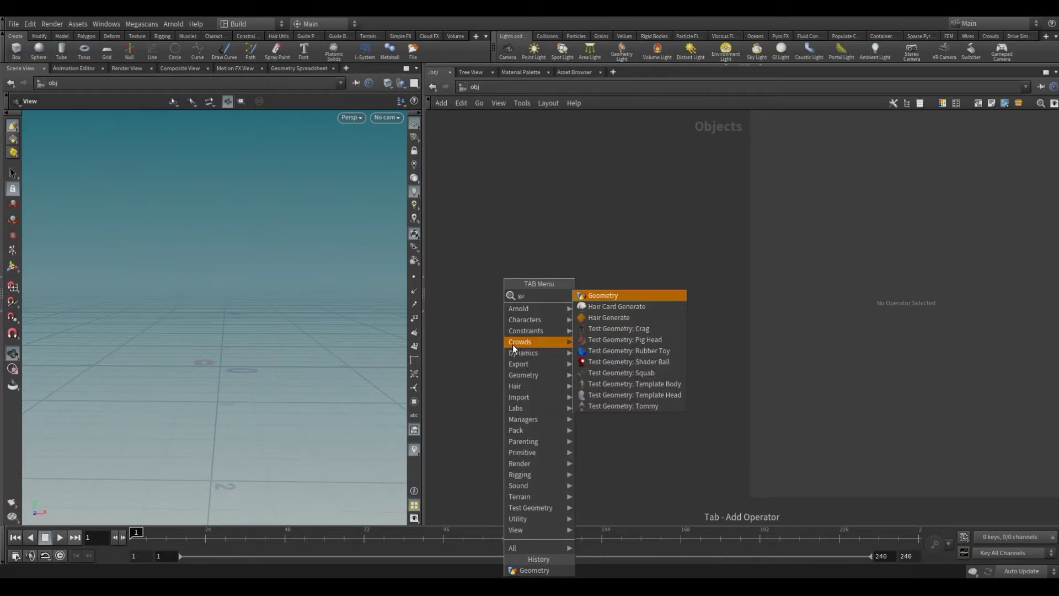
# - Place a geo1 Geometry object, go inside it, and add a Grid node
pyautogui.press('Escape')
pyautogui.click(592, 284)
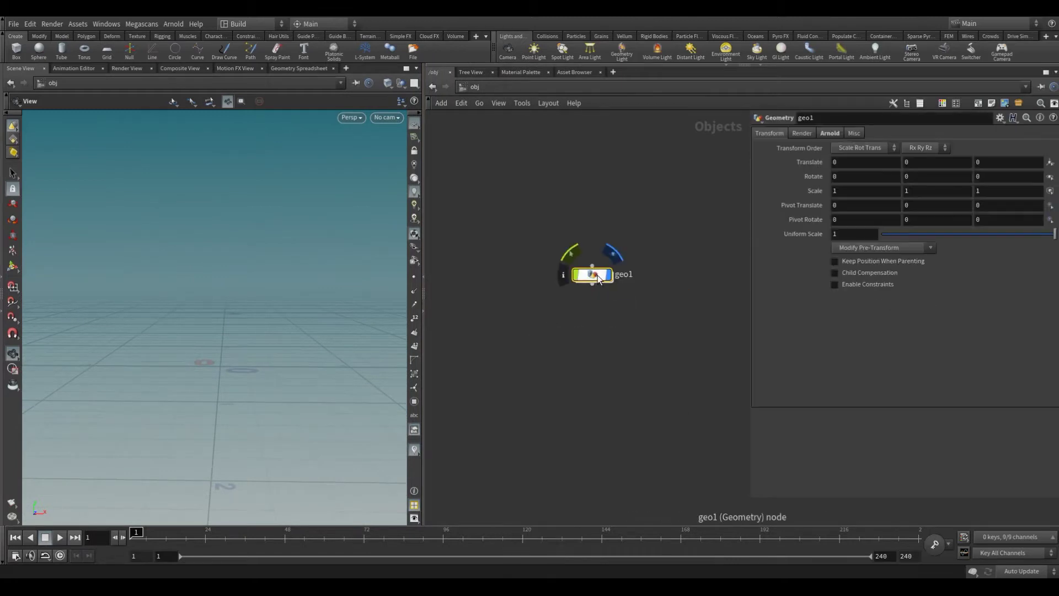
pyautogui.doubleClick(586, 279)
pyautogui.press('Tab')
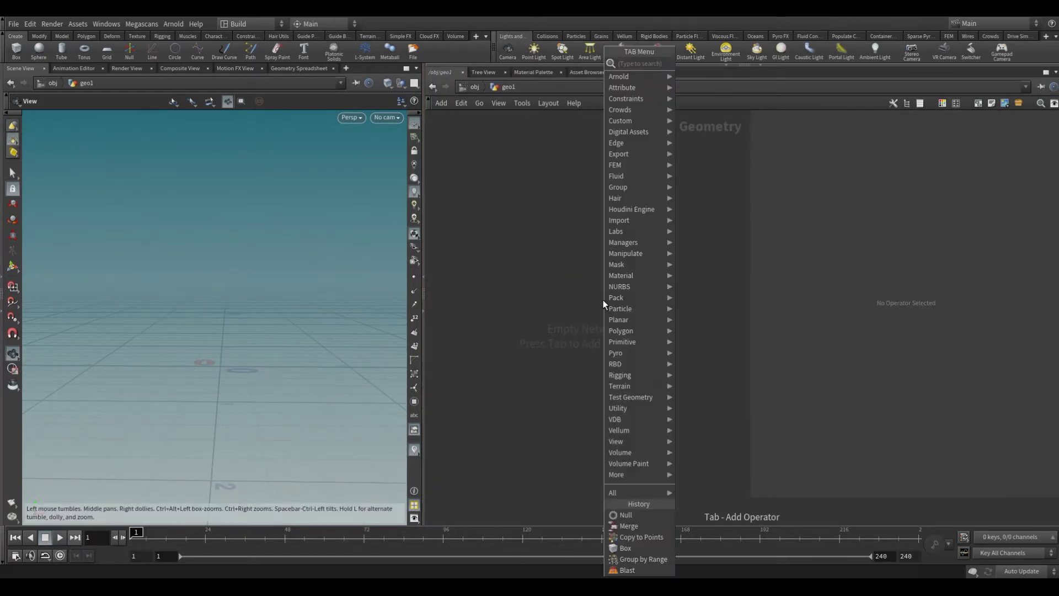
pyautogui.write('grid')
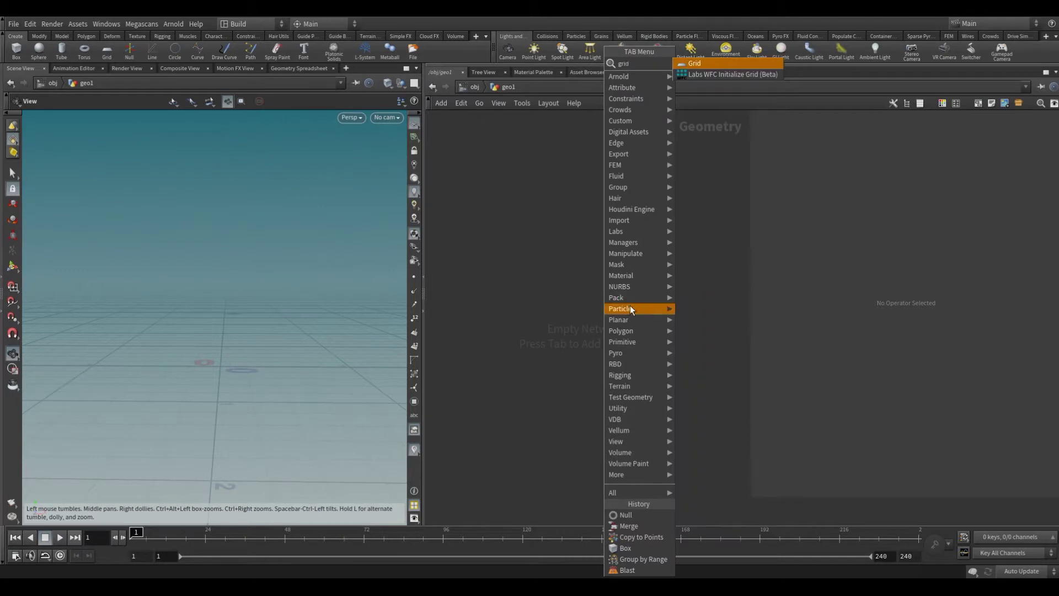
pyautogui.click(717, 64)
pyautogui.click(623, 255)
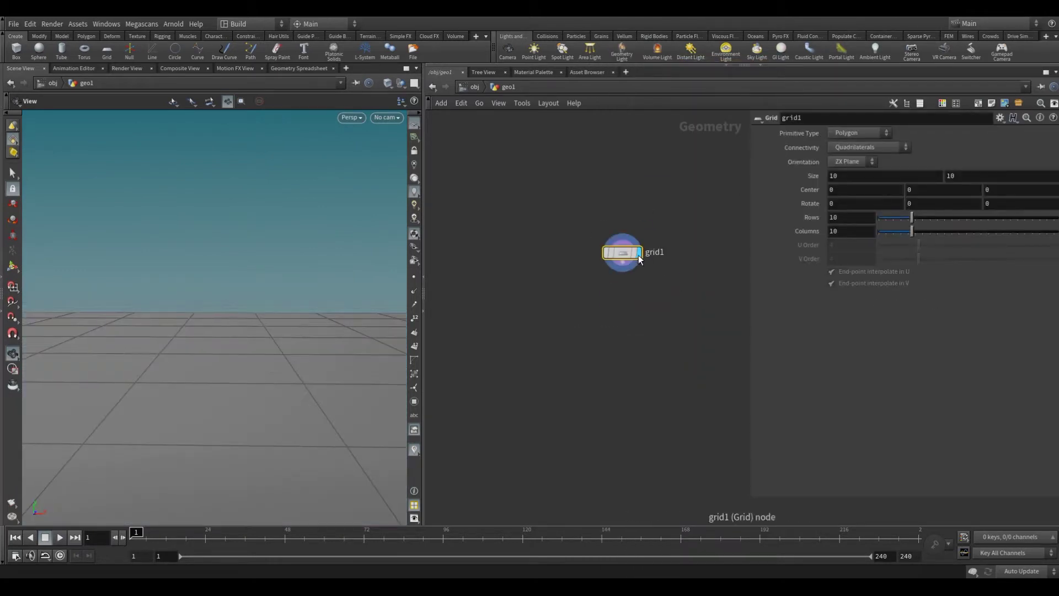
pyautogui.moveTo(641, 258); pyautogui.dragTo(621, 256)
pyautogui.scroll(-5, 293, 423)
pyautogui.scroll(-2, 278, 370)
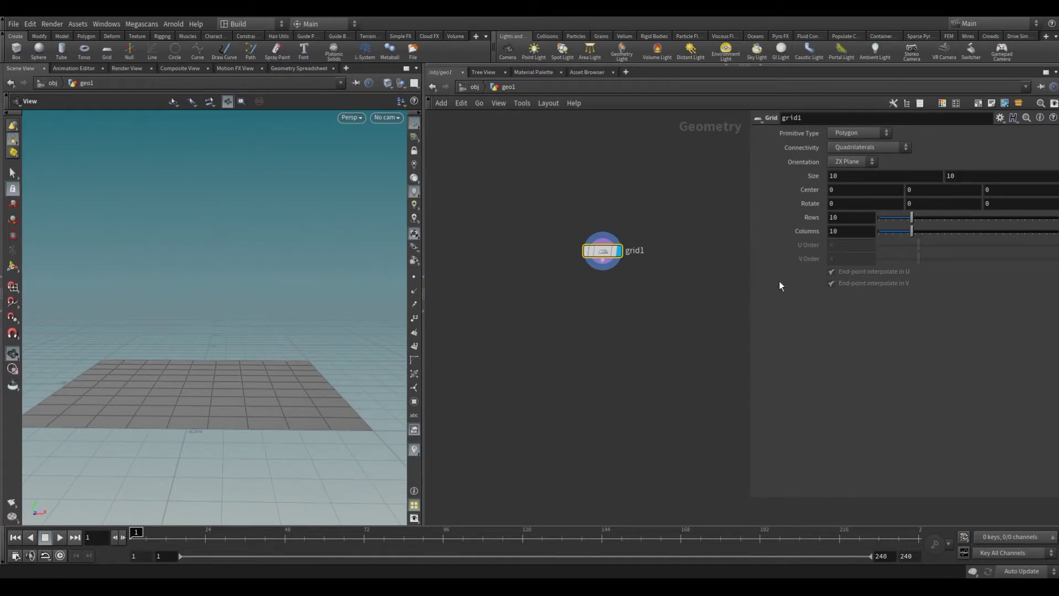
pyautogui.moveTo(571, 321); pyautogui.dragTo(532, 328, button='middle')
# - Give the grid Size X 16.5, 2 rows and 2 columns, making a flat plane
pyautogui.click(872, 176)
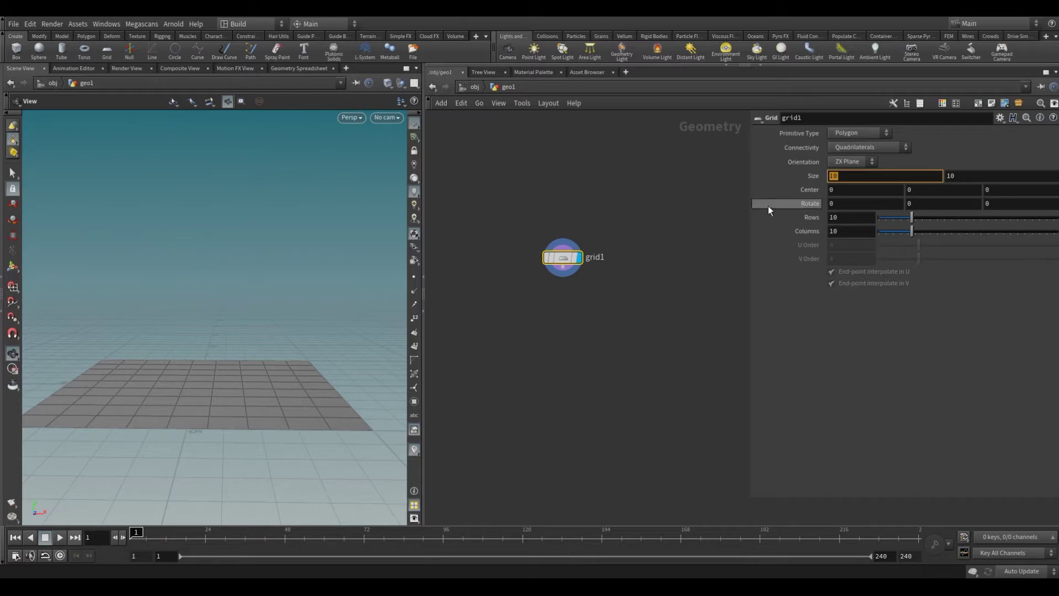
pyautogui.write('16.5')
pyautogui.press('Return')
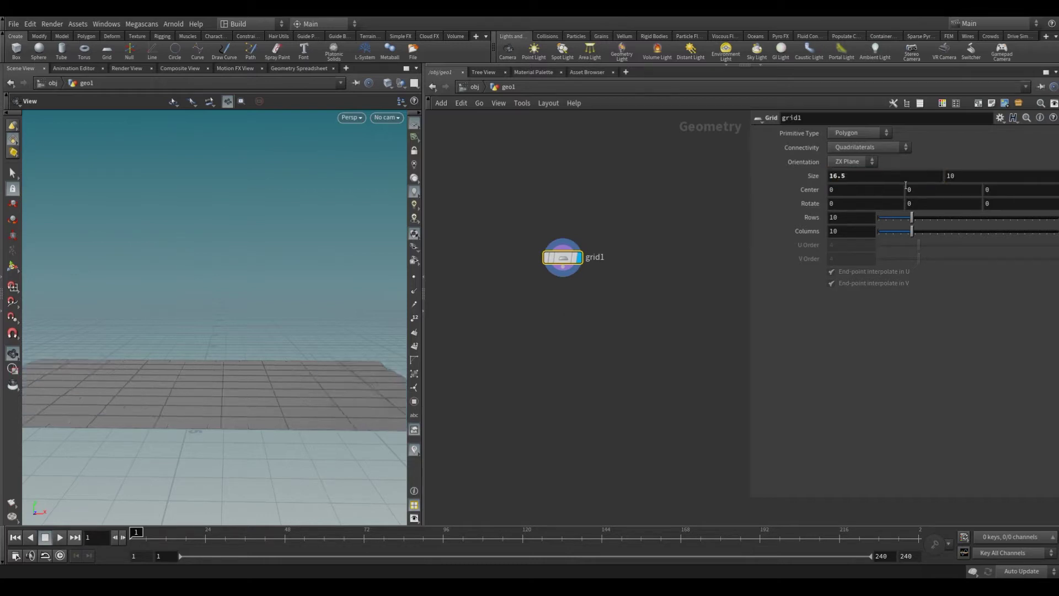
pyautogui.click(844, 217)
pyautogui.write('2')
pyautogui.click(844, 231)
pyautogui.write('2')
pyautogui.press('Return')
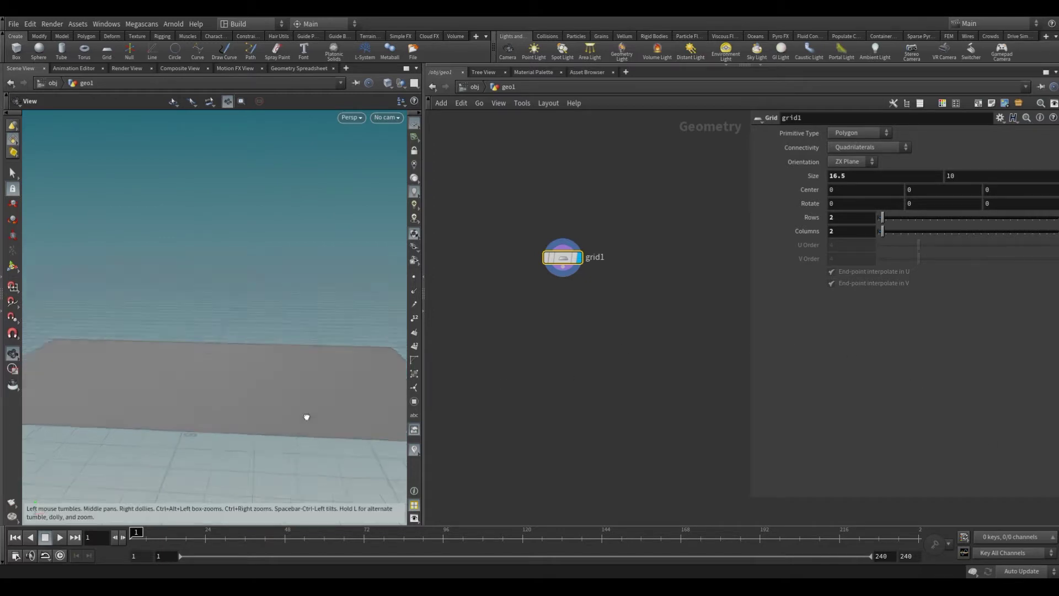
pyautogui.moveTo(307, 418)
pyautogui.mouseDown()
pyautogui.moveTo(266, 426)
pyautogui.moveTo(220, 395)
pyautogui.mouseUp()
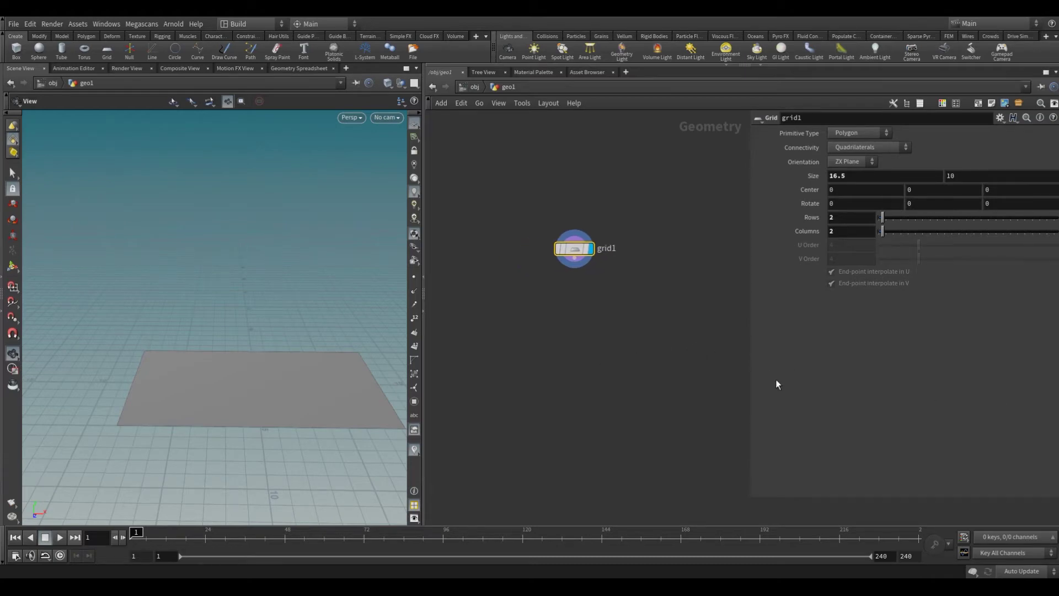
# - Add a PolyExtrude below grid1 with Output Back enabled and Distance 3
pyautogui.press('Tab')
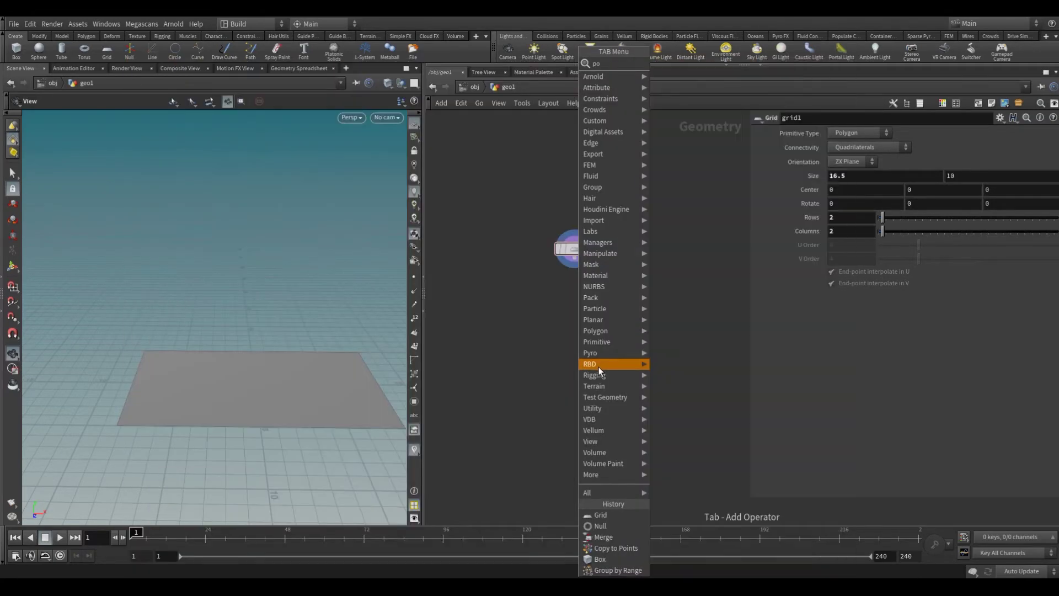
pyautogui.write('poly')
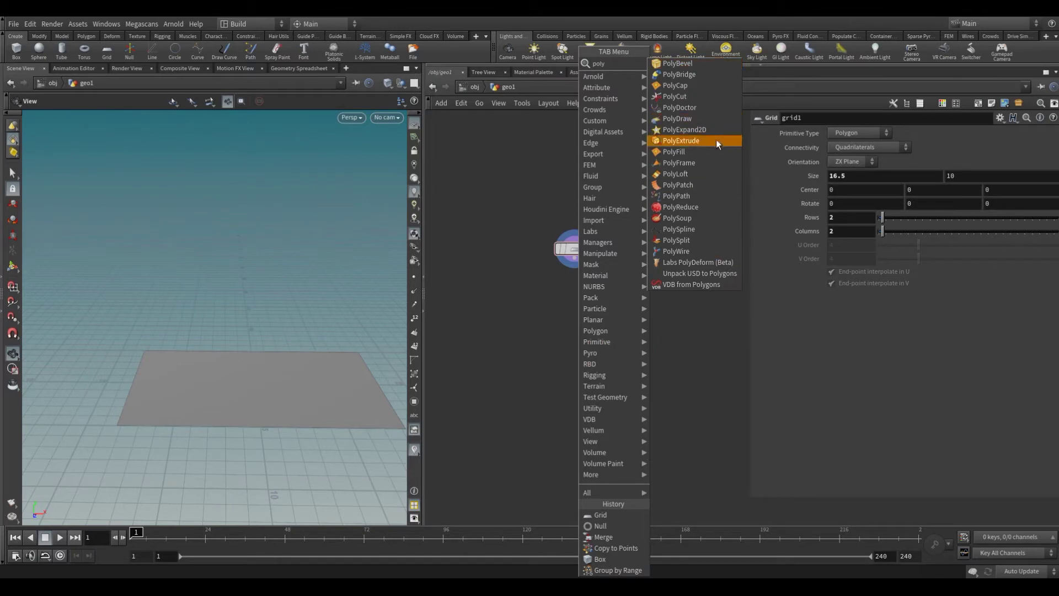
pyautogui.click(684, 140)
pyautogui.click(578, 294)
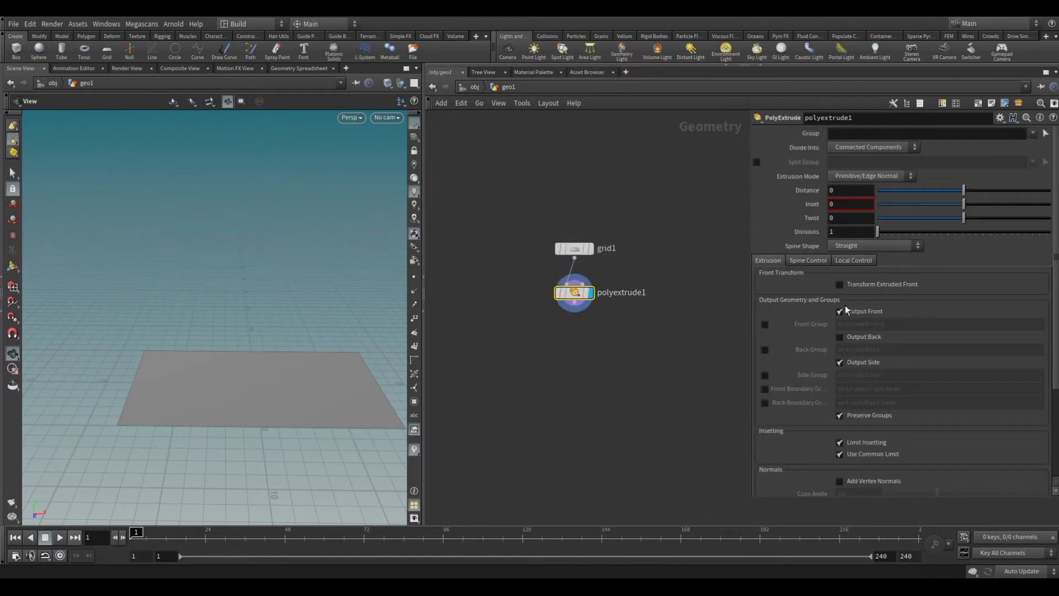
pyautogui.click(842, 336)
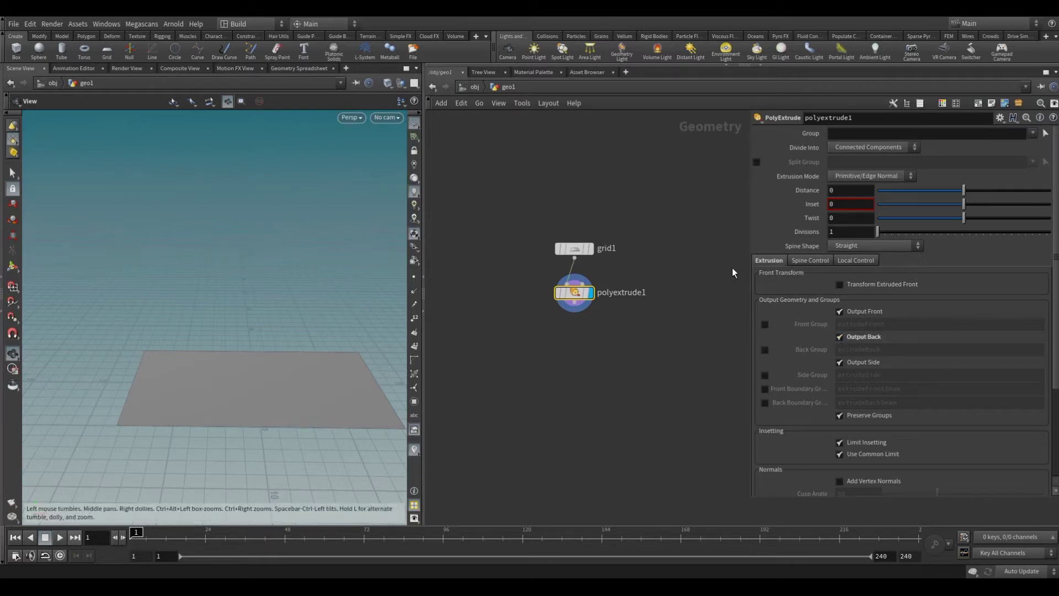
pyautogui.click(850, 191)
pyautogui.write('3')
pyautogui.press('Return')
# - Inspect the slab, then duplicate the extrude node below as polyextrude2
pyautogui.moveTo(343, 438)
pyautogui.mouseDown()
pyautogui.moveTo(249, 436)
pyautogui.moveTo(273, 396)
pyautogui.moveTo(166, 374)
pyautogui.moveTo(138, 348)
pyautogui.mouseUp()
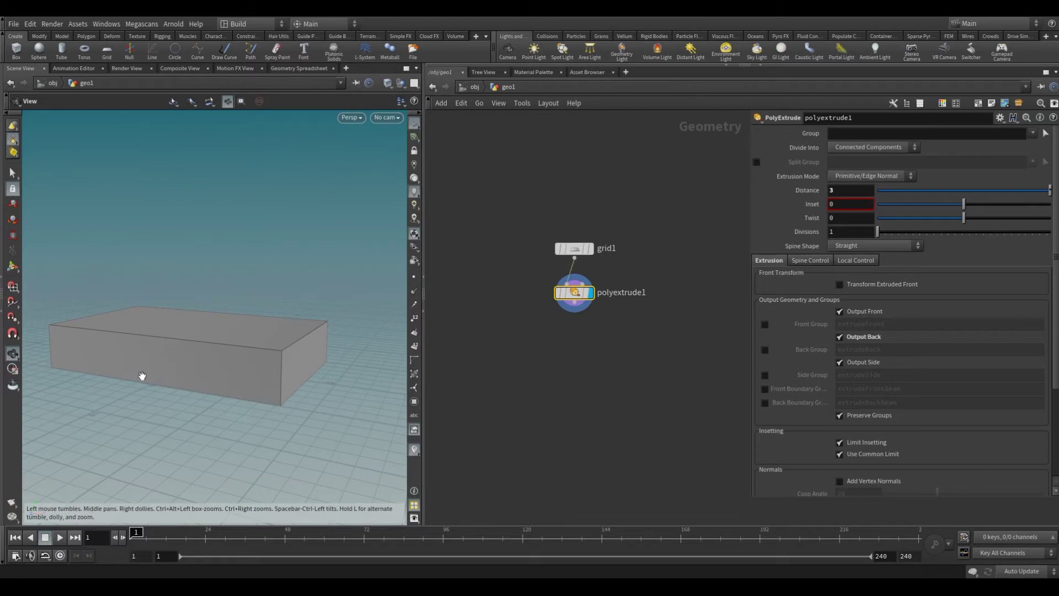
pyautogui.moveTo(258, 346); pyautogui.dragTo(290, 375, button='middle')
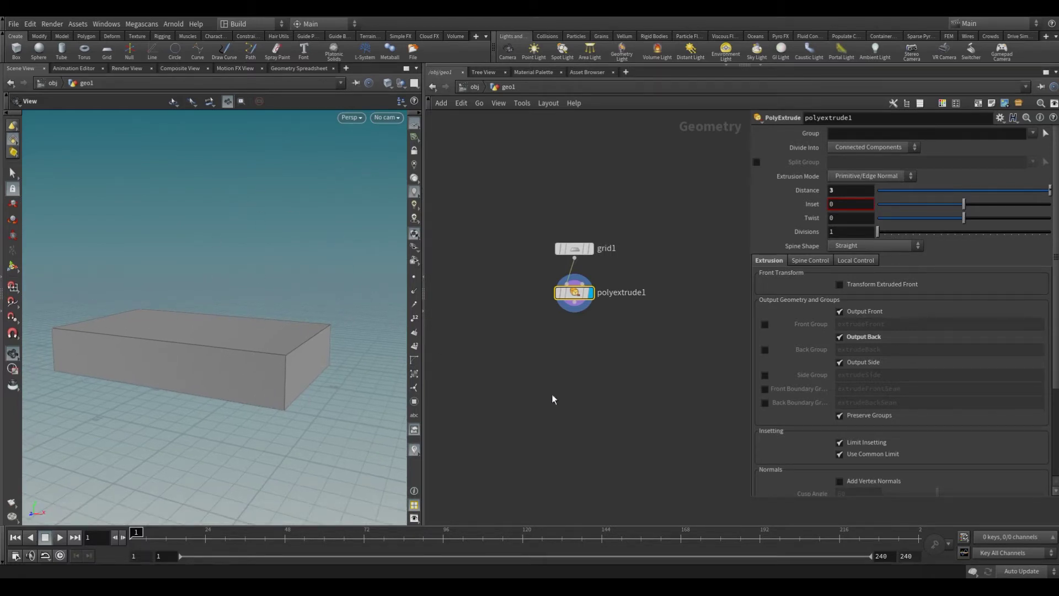
pyautogui.moveTo(264, 428); pyautogui.dragTo(278, 430, button='middle')
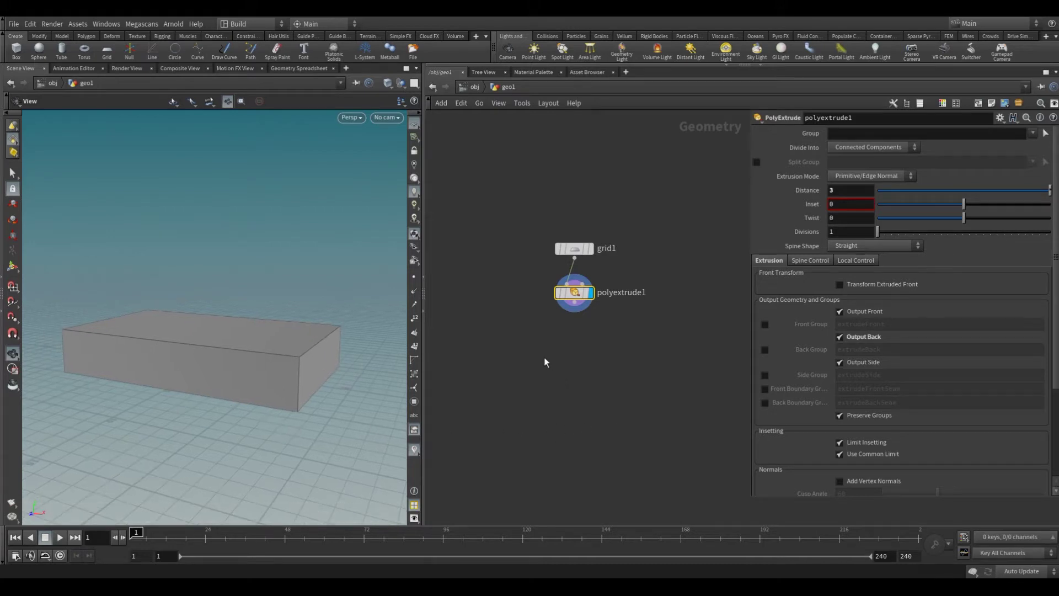
pyautogui.keyDown('alt'); pyautogui.moveTo(575, 293); pyautogui.dragTo(575, 328); pyautogui.keyUp('alt')
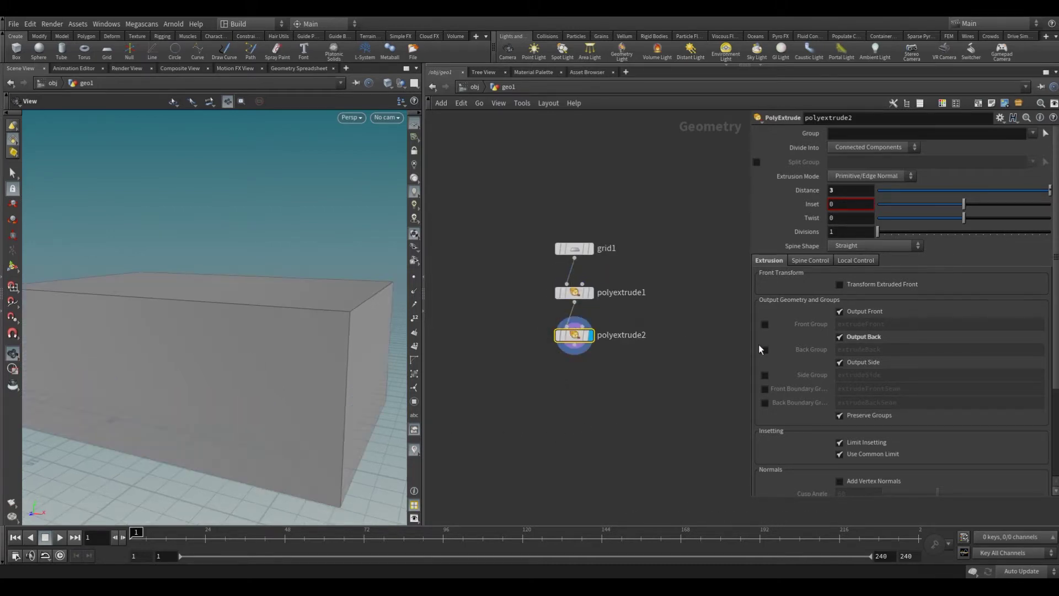
# - Turn Output Back off on polyextrude2 and set its Distance to 15
pyautogui.click(839, 338)
pyautogui.click(850, 193)
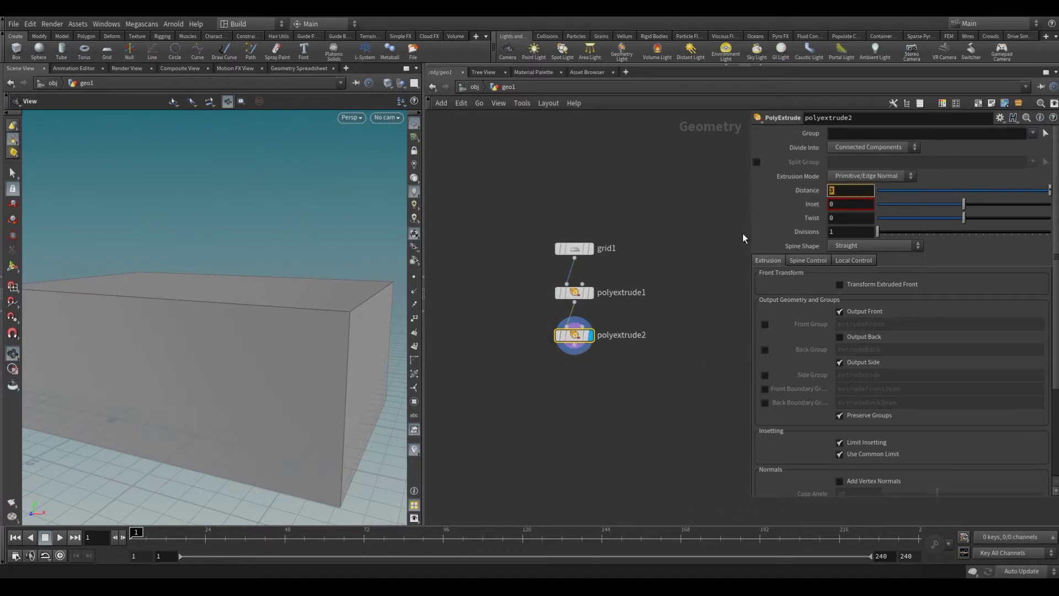
pyautogui.write('15')
pyautogui.press('Return')
pyautogui.moveTo(339, 405)
pyautogui.mouseDown(button='right')
pyautogui.moveTo(72, 370)
pyautogui.moveTo(189, 381)
pyautogui.mouseUp(button='right')
pyautogui.moveTo(189, 381); pyautogui.dragTo(289, 390)
pyautogui.moveTo(288, 390); pyautogui.dragTo(246, 339, button='right')
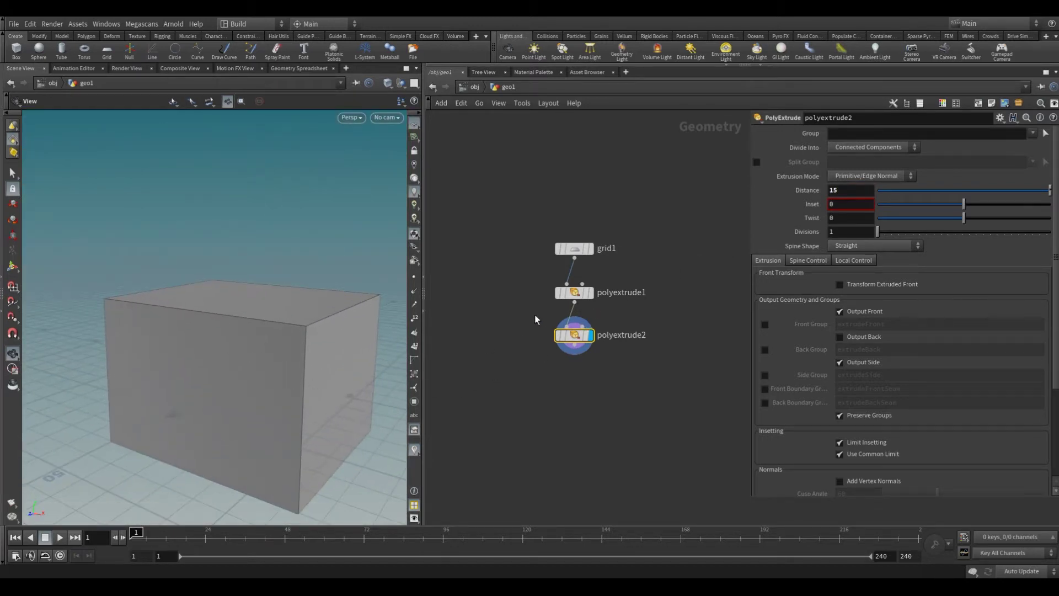
# - Check the slab's face numbers, then limit polyextrude2 to primitive group 1
pyautogui.click(590, 293)
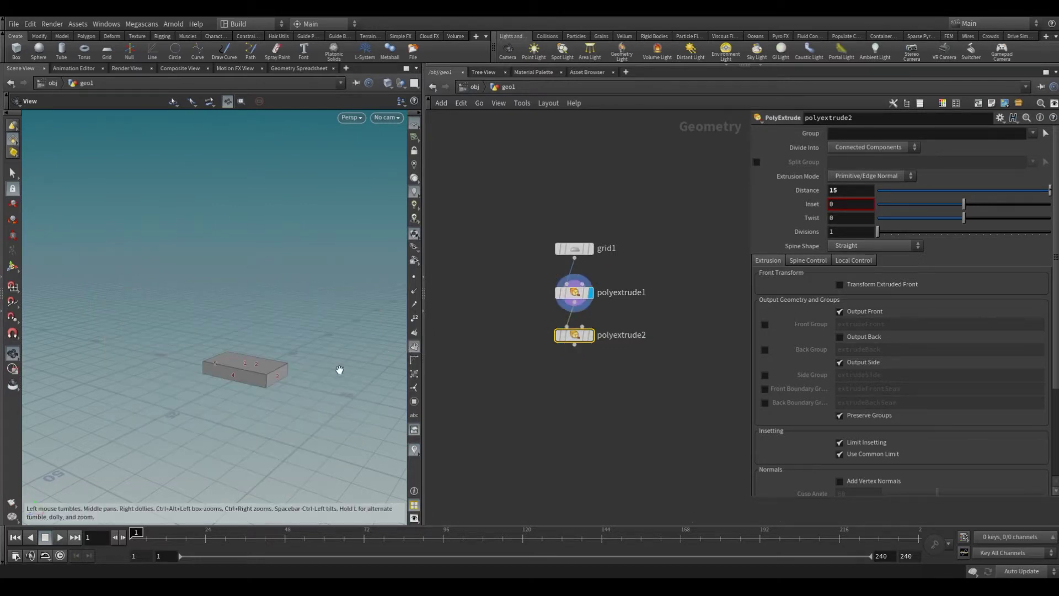
pyautogui.press('h')
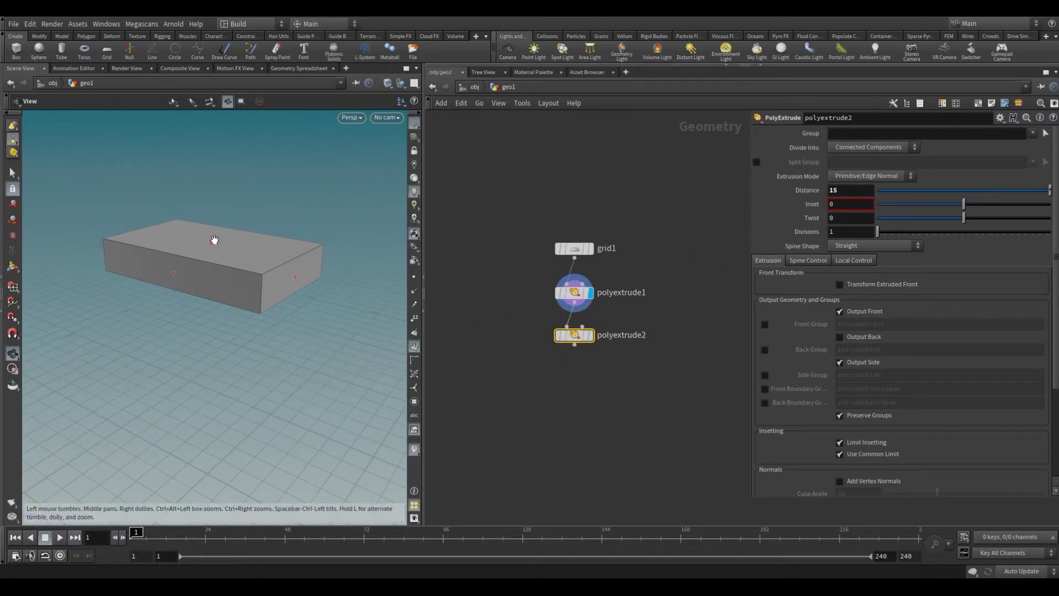
pyautogui.click(848, 133)
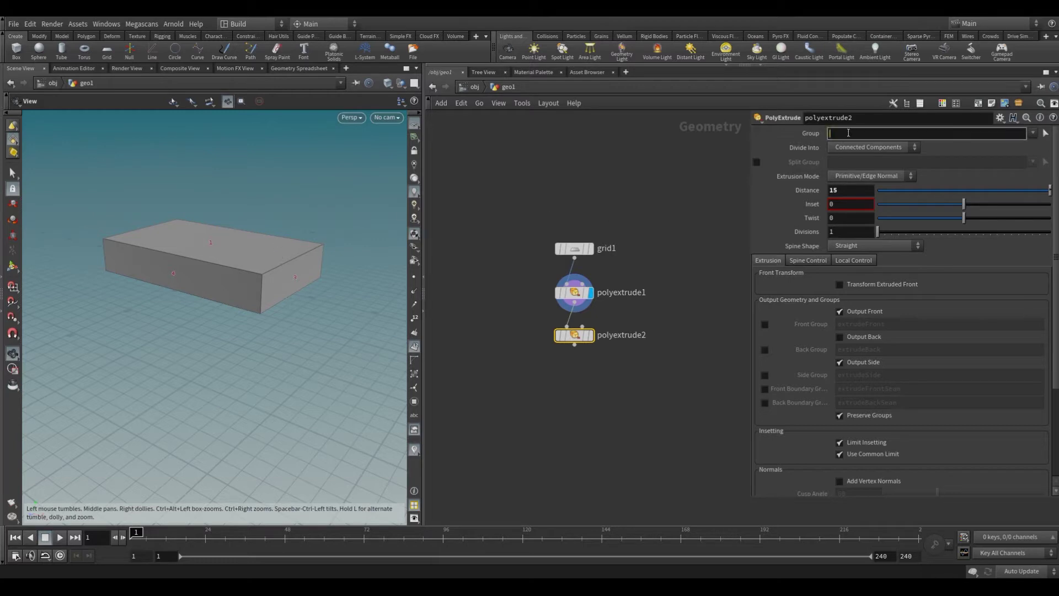
pyautogui.write('1')
pyautogui.press('Return')
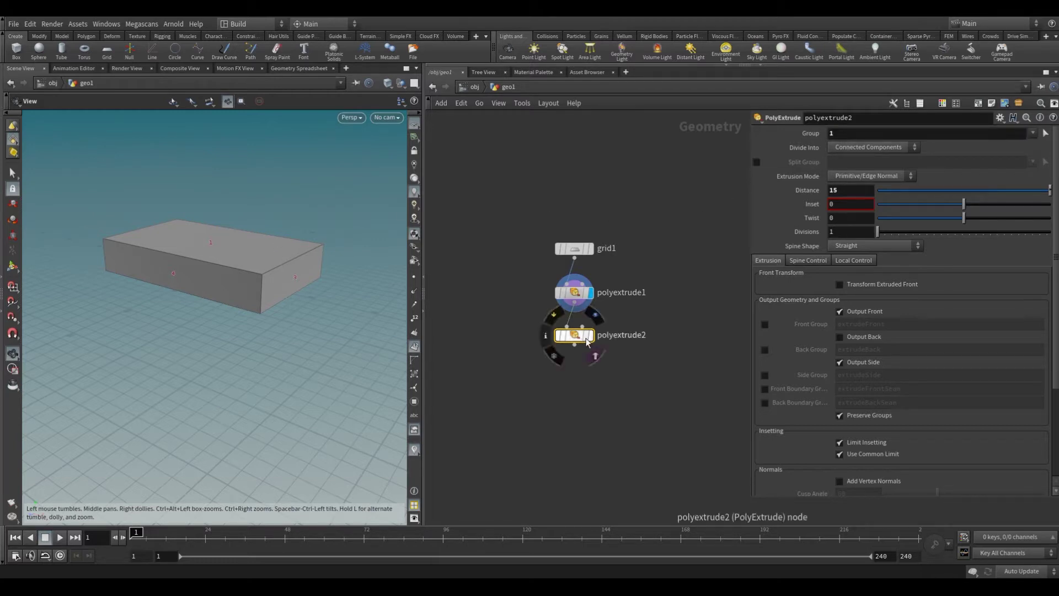
pyautogui.click(590, 335)
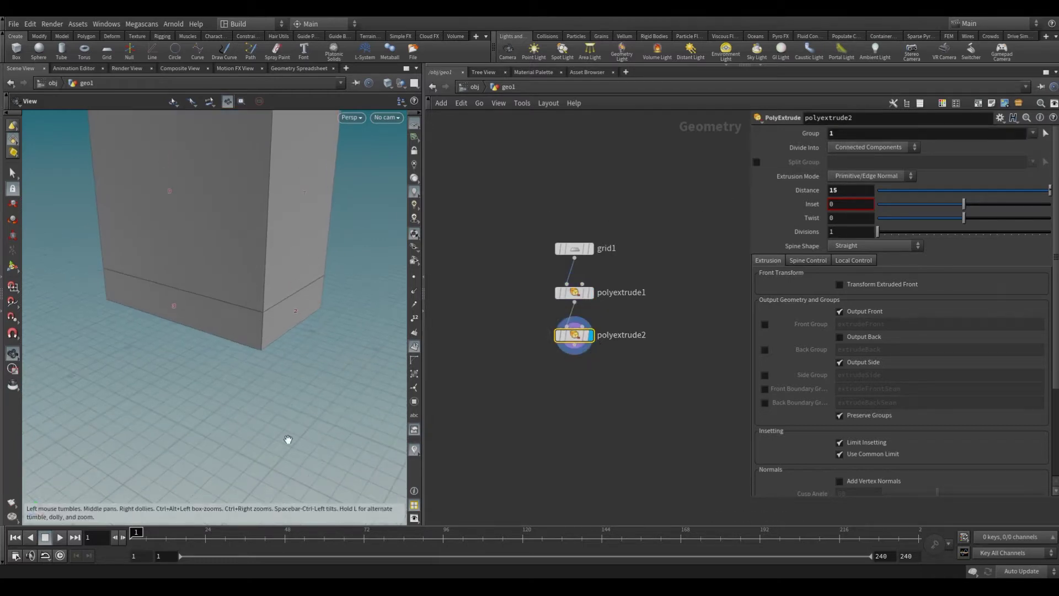
# - Orbit around the tall block to inspect its front, sides and top
pyautogui.scroll(-3, 77, 347)
pyautogui.moveTo(78, 347)
pyautogui.mouseDown()
pyautogui.moveTo(260, 403)
pyautogui.moveTo(303, 395)
pyautogui.moveTo(267, 277)
pyautogui.moveTo(310, 346)
pyautogui.moveTo(260, 339)
pyautogui.moveTo(243, 402)
pyautogui.moveTo(260, 366)
pyautogui.moveTo(248, 304)
pyautogui.mouseUp()
pyautogui.scroll(3, 310, 354)
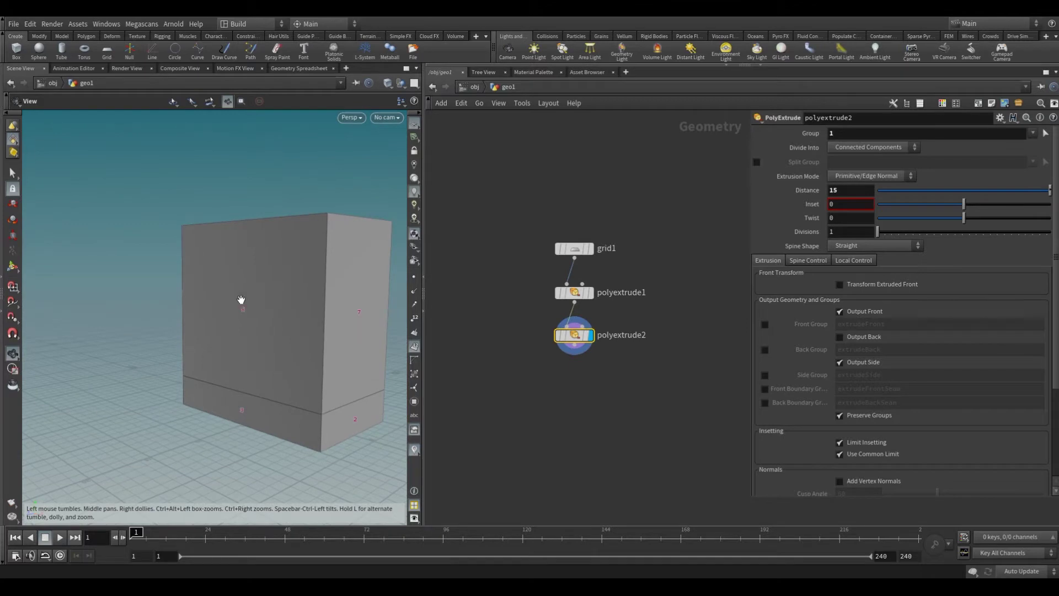
pyautogui.moveTo(251, 380)
pyautogui.mouseDown()
pyautogui.moveTo(317, 407)
pyautogui.moveTo(378, 398)
pyautogui.moveTo(85, 419)
pyautogui.moveTo(337, 433)
pyautogui.mouseUp()
pyautogui.moveTo(234, 428)
pyautogui.mouseDown()
pyautogui.moveTo(366, 430)
pyautogui.moveTo(81, 425)
pyautogui.moveTo(232, 422)
pyautogui.moveTo(171, 421)
pyautogui.moveTo(236, 417)
pyautogui.moveTo(267, 311)
pyautogui.mouseUp()
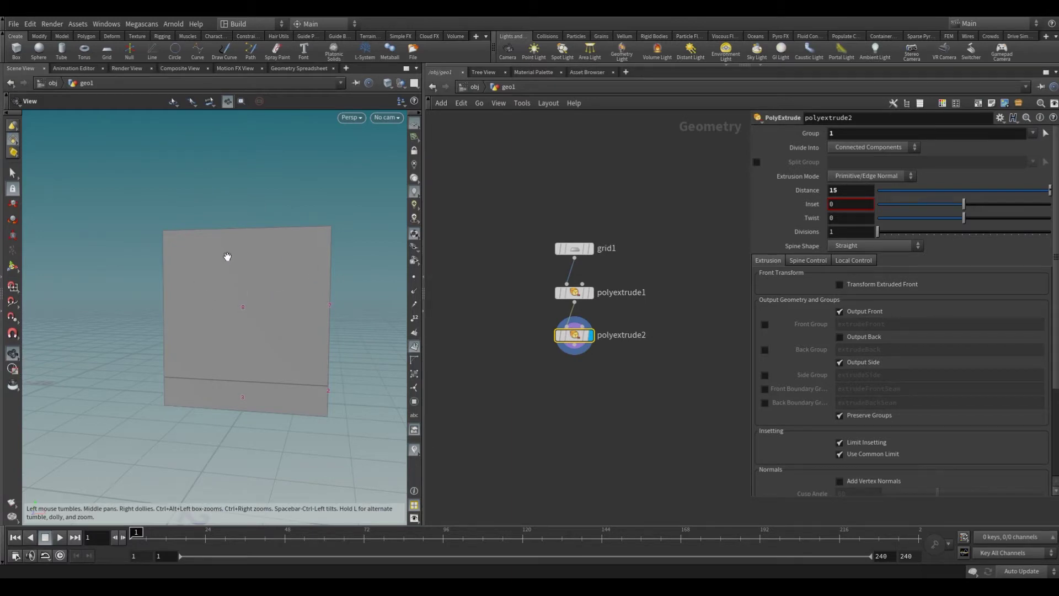
pyautogui.moveTo(227, 255)
pyautogui.mouseDown()
pyautogui.moveTo(263, 291)
pyautogui.moveTo(217, 270)
pyautogui.mouseUp()
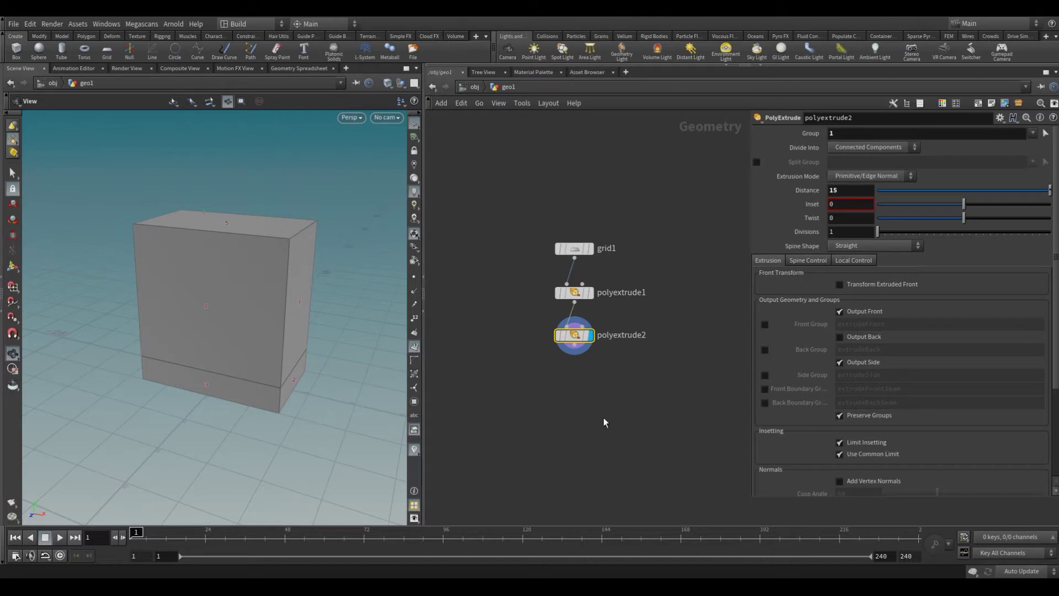
pyautogui.press('Tab')
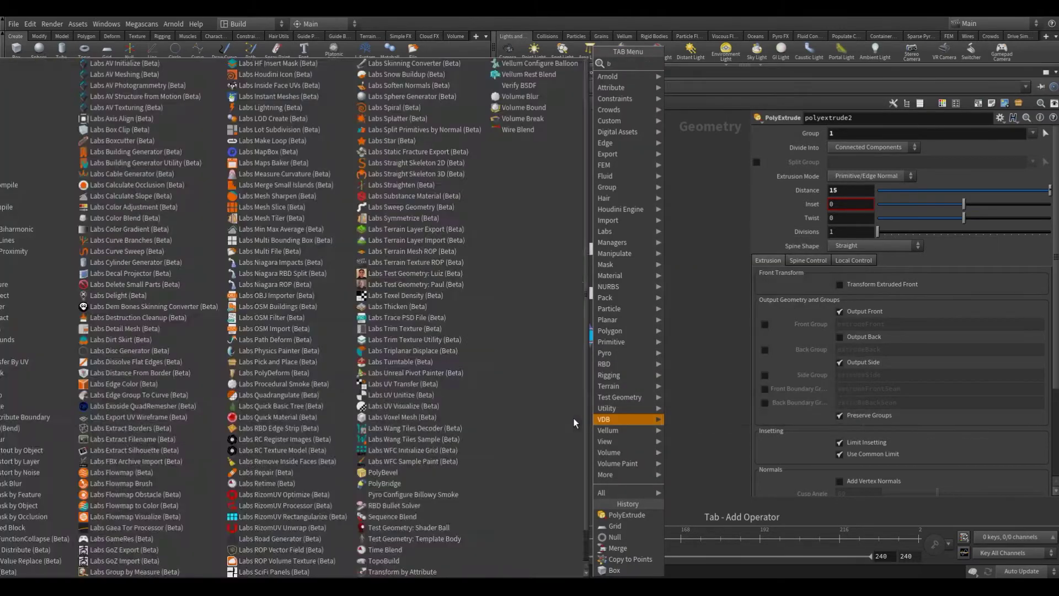
# - Add a Blast node under polyextrude2 with its Group set to primitive 8
pyautogui.write('blast')
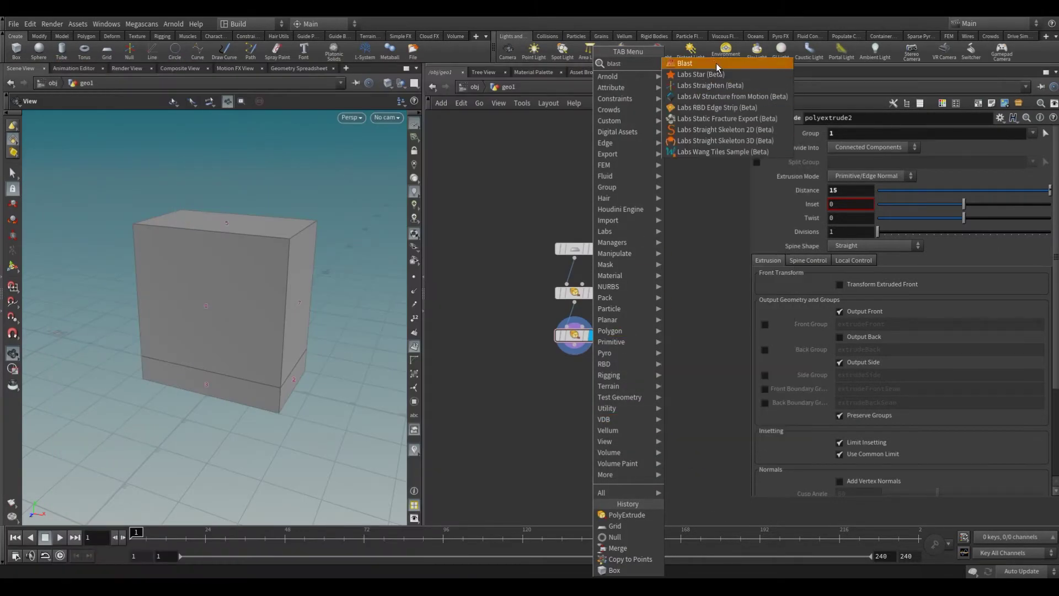
pyautogui.click(716, 63)
pyautogui.click(580, 387)
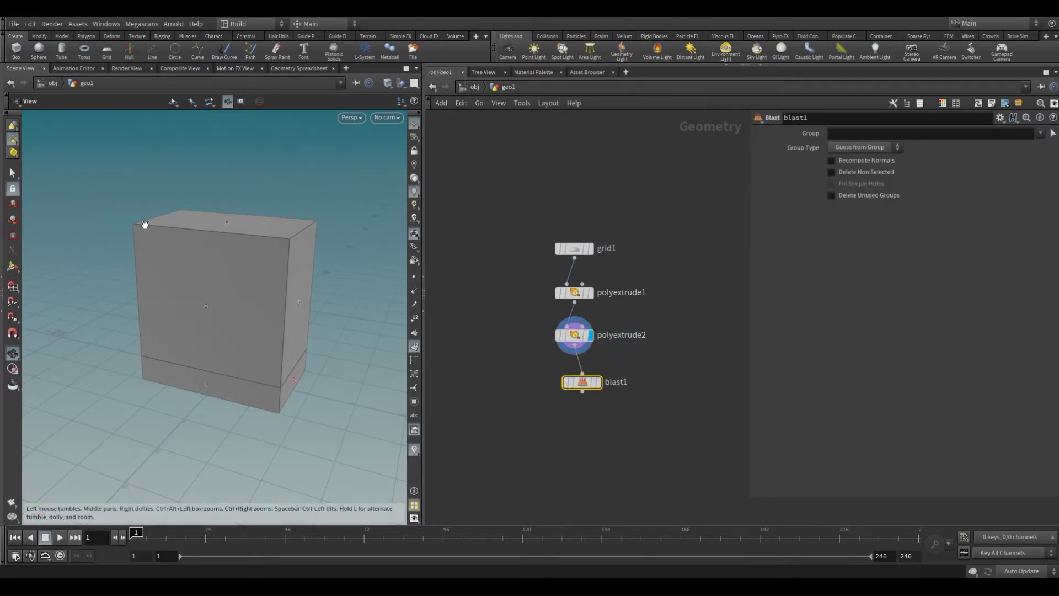
pyautogui.moveTo(582, 386); pyautogui.dragTo(562, 386)
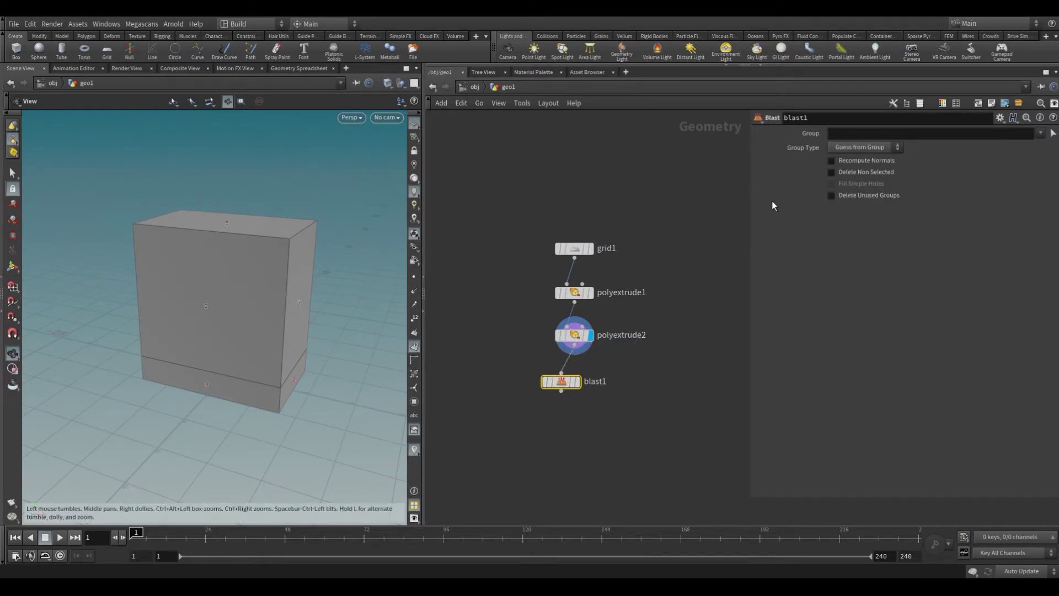
pyautogui.click(852, 133)
pyautogui.write('8')
pyautogui.press('Return')
# - Display blast1 and enable Delete Non Selected so only the front panel remains
pyautogui.click(579, 381)
pyautogui.moveTo(568, 382); pyautogui.dragTo(582, 382)
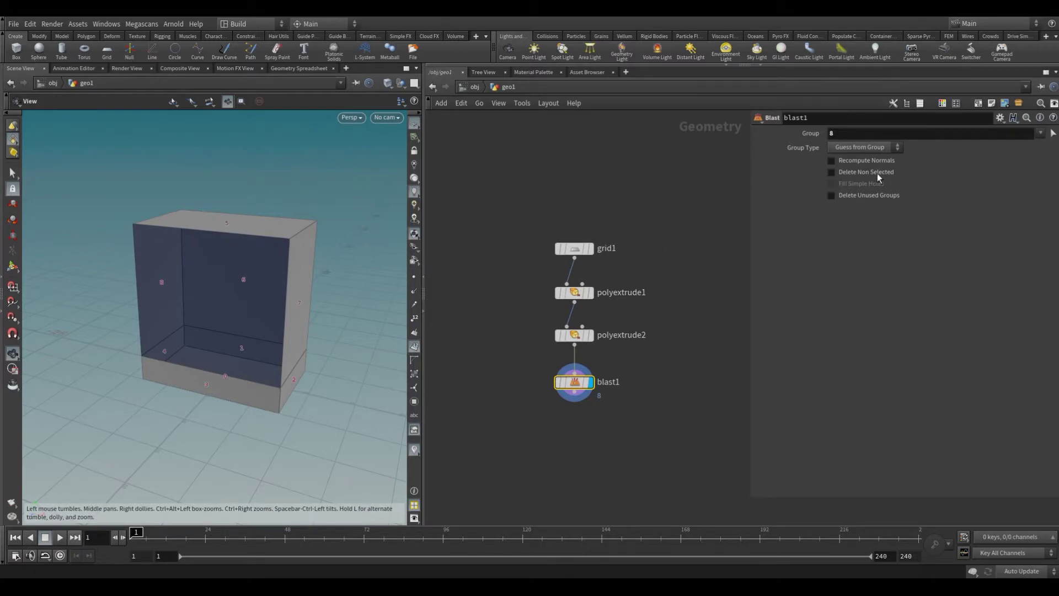
pyautogui.click(832, 172)
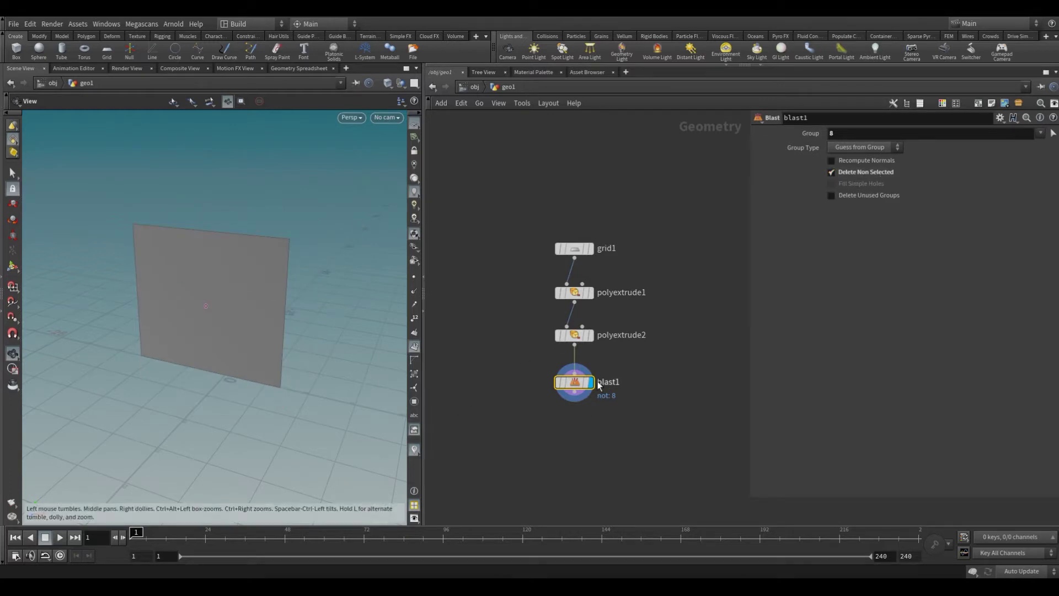
pyautogui.press('h')
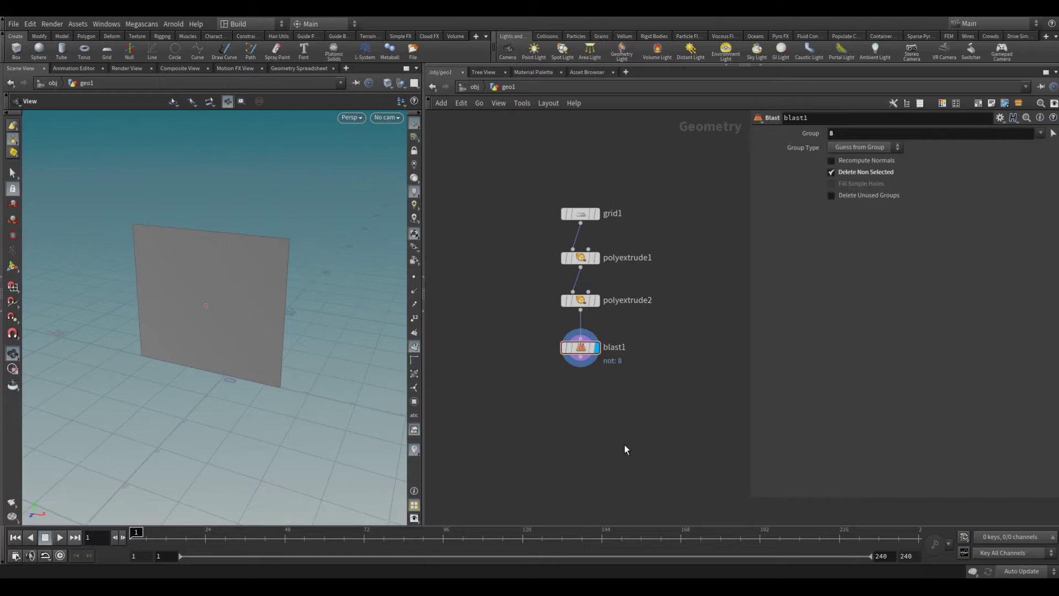
pyautogui.press('Tab')
# - Add a Divide node wired after blast1 and display it
pyautogui.write('d')
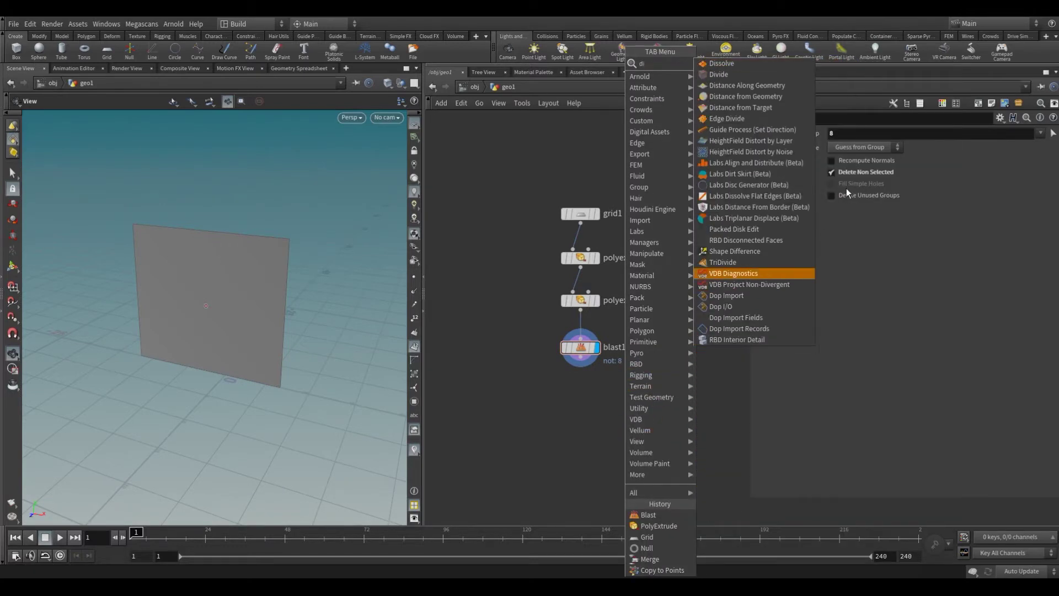
pyautogui.click(750, 79)
pyautogui.click(580, 396)
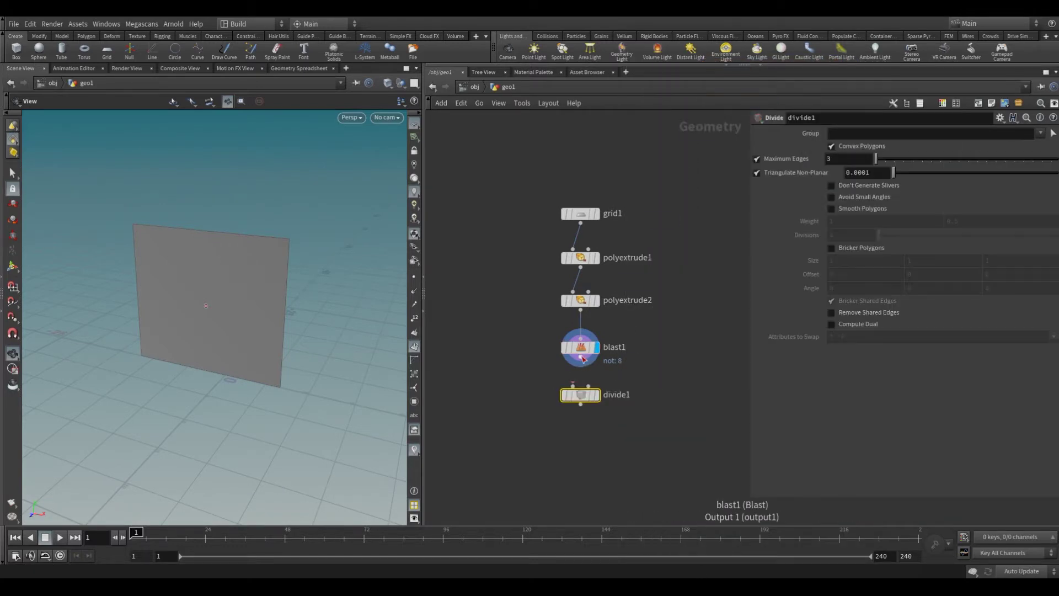
pyautogui.moveTo(580, 366); pyautogui.dragTo(602, 395)
pyautogui.click(598, 395)
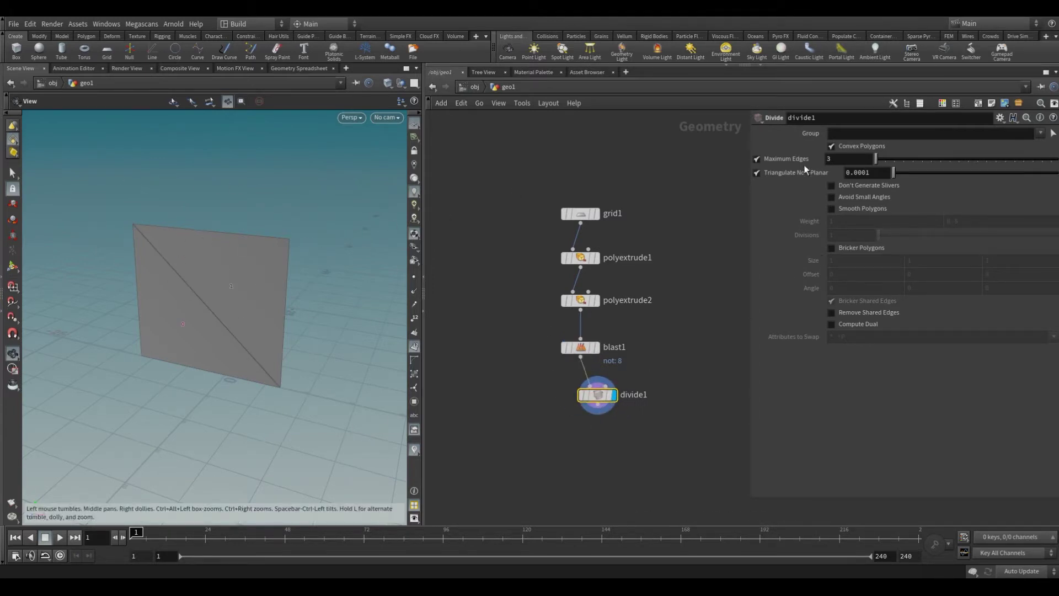
# - Turn off Convex Polygons, enable Bricker Polygons, and set the brick size to 2.4 by 3.1
pyautogui.click(833, 147)
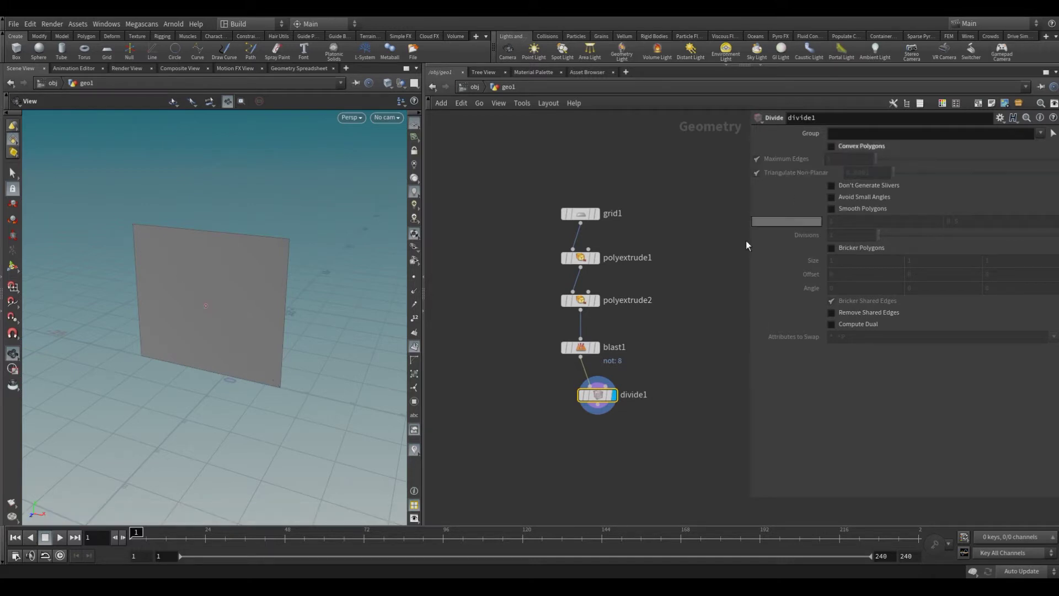
pyautogui.click(832, 248)
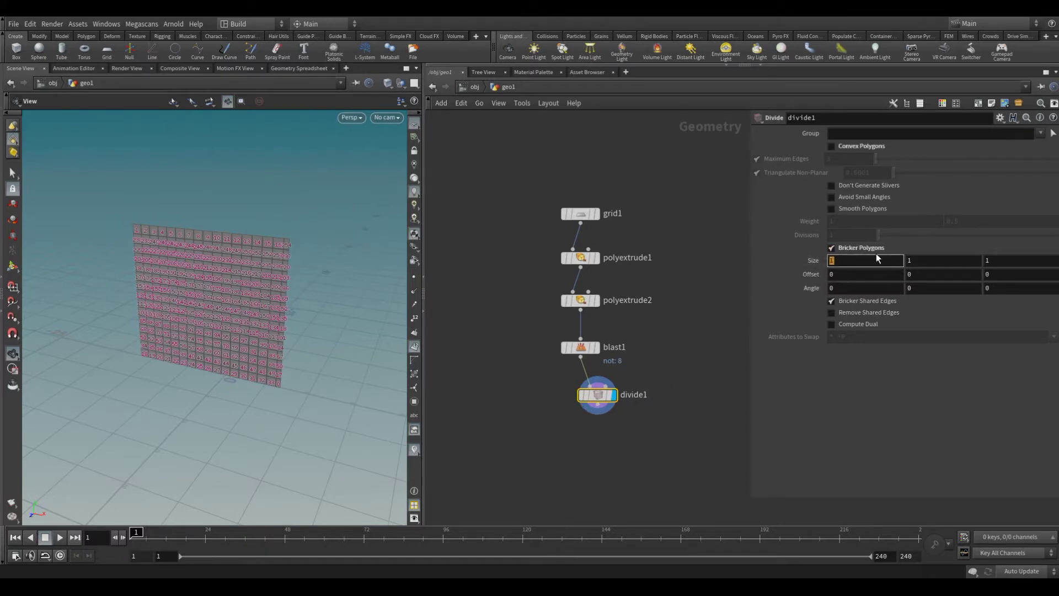
pyautogui.write('2.4')
pyautogui.press('Tab')
pyautogui.write('3.4')
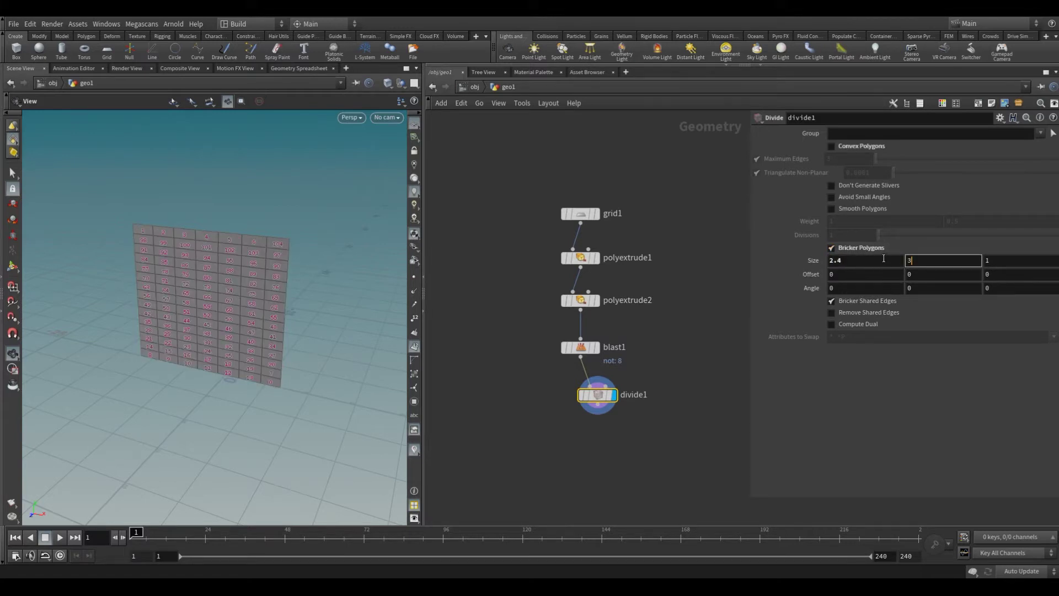
pyautogui.press('Return')
pyautogui.moveTo(857, 260)
pyautogui.mouseDown(button='middle')
pyautogui.moveTo(749, 260)
pyautogui.moveTo(752, 271)
pyautogui.moveTo(807, 279)
pyautogui.mouseUp(button='middle')
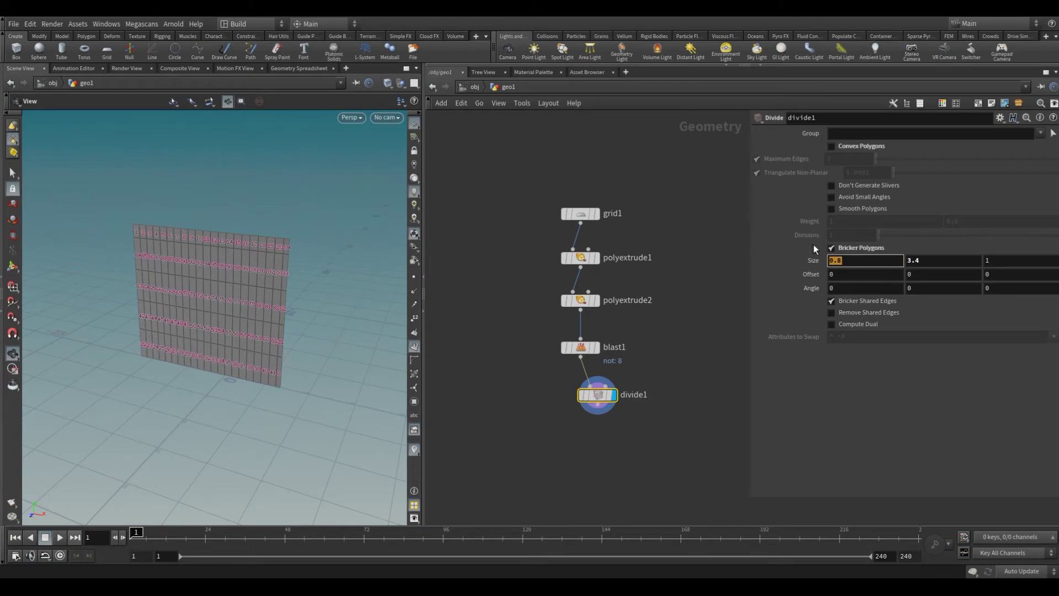
pyautogui.write('4')
pyautogui.press('Return')
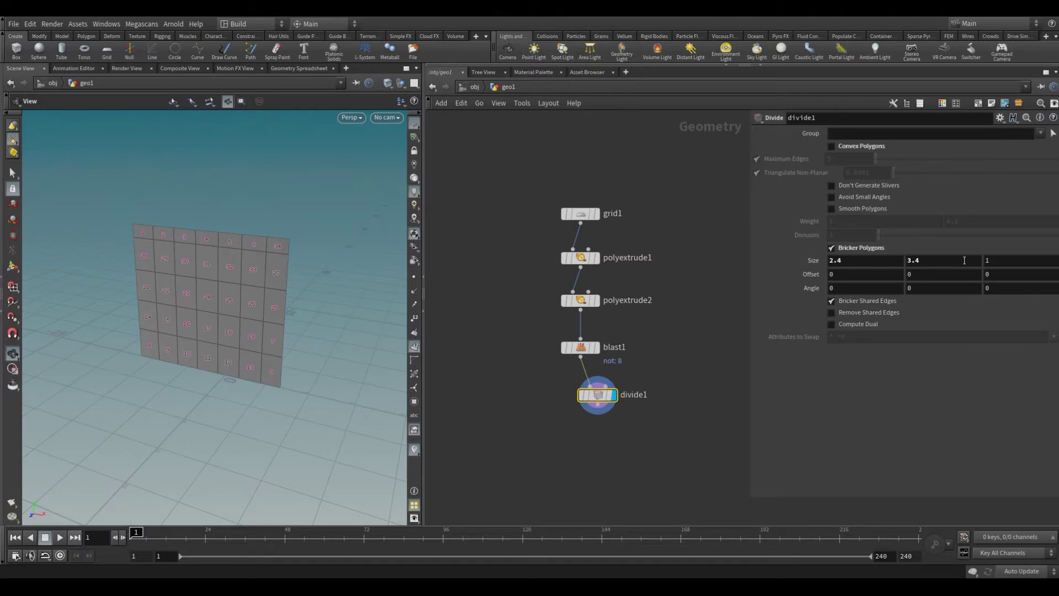
pyautogui.click(927, 261)
pyautogui.write('3.1')
pyautogui.press('Return')
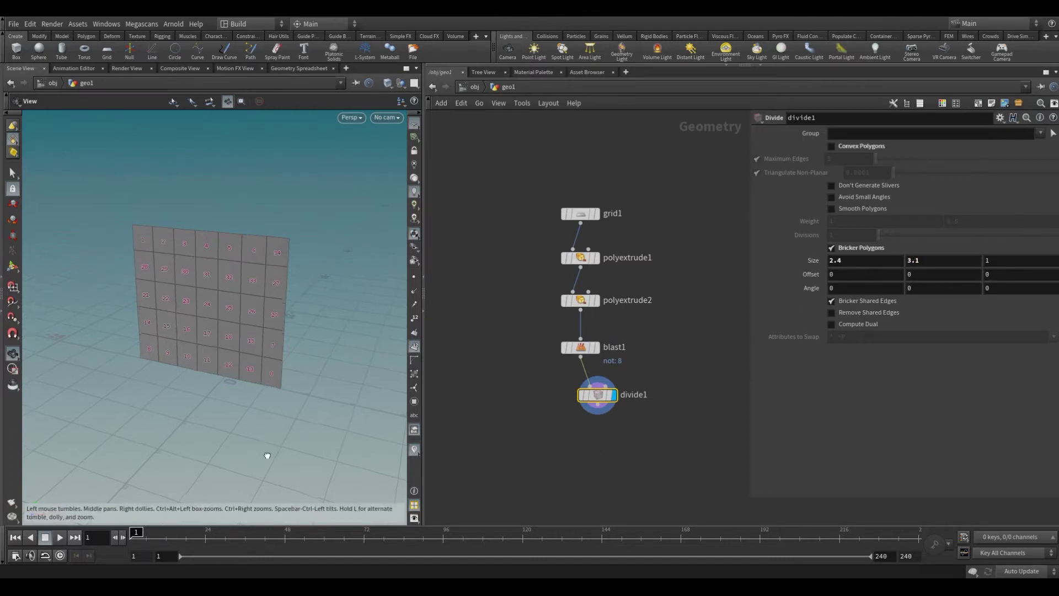
# - Face the numbered grid in the view and tidy divide1 in the network
pyautogui.moveTo(267, 456); pyautogui.dragTo(300, 439)
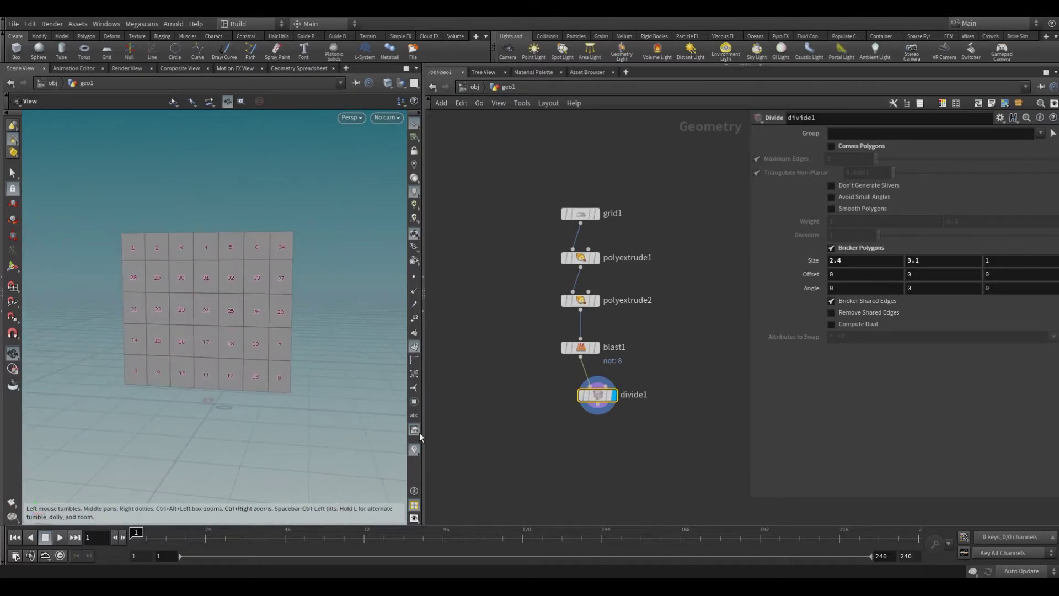
pyautogui.moveTo(605, 397); pyautogui.dragTo(583, 396)
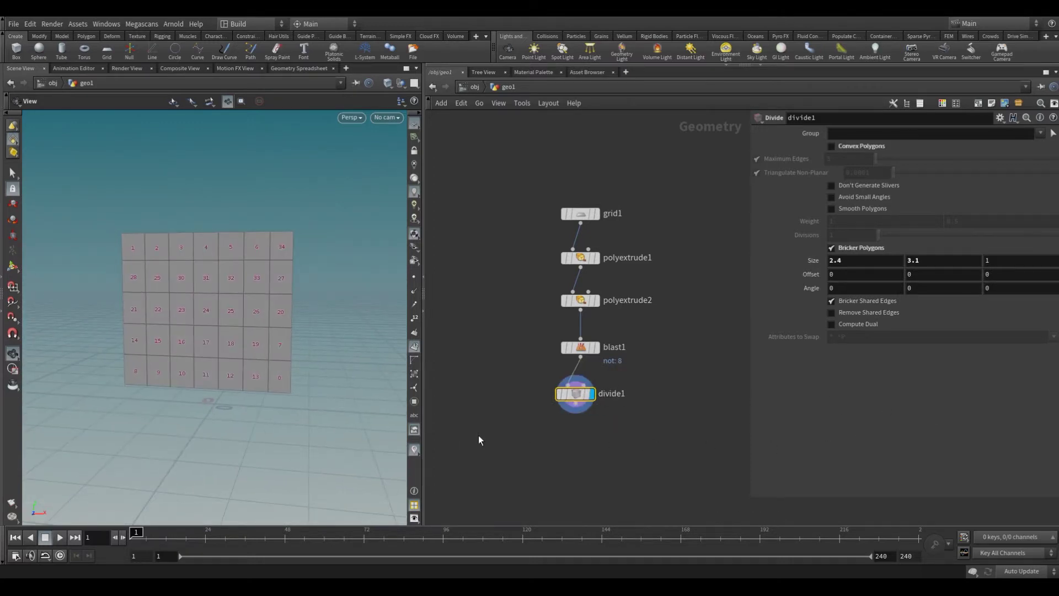
pyautogui.moveTo(347, 432); pyautogui.dragTo(352, 402)
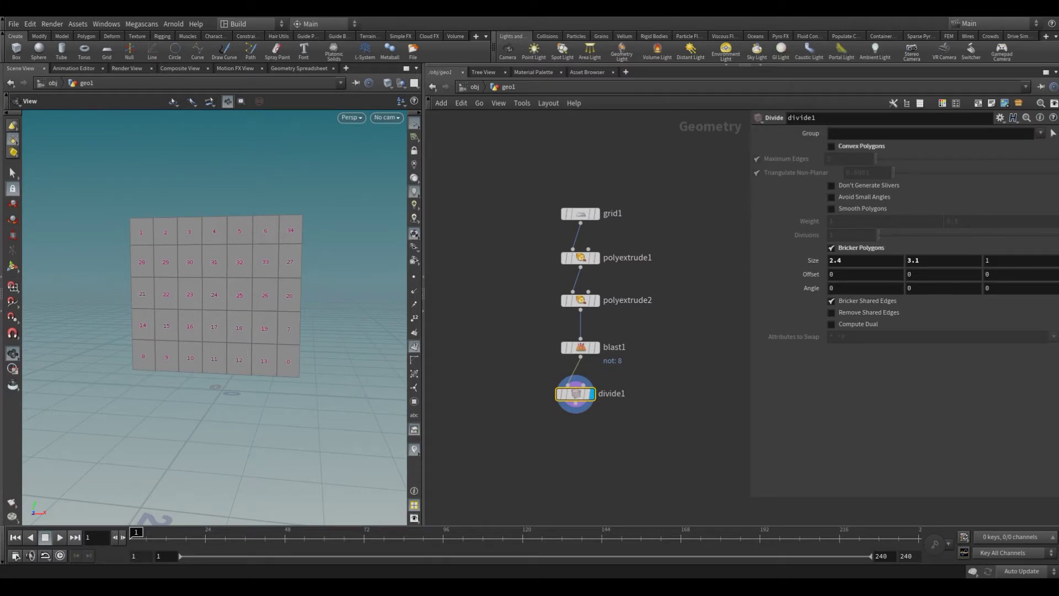
pyautogui.moveTo(618, 439)
pyautogui.mouseDown(button='middle')
pyautogui.moveTo(653, 369)
pyautogui.moveTo(592, 377)
pyautogui.mouseUp(button='middle')
# - Add a Group Create node under divide1 and name the group janela
pyautogui.press('Tab')
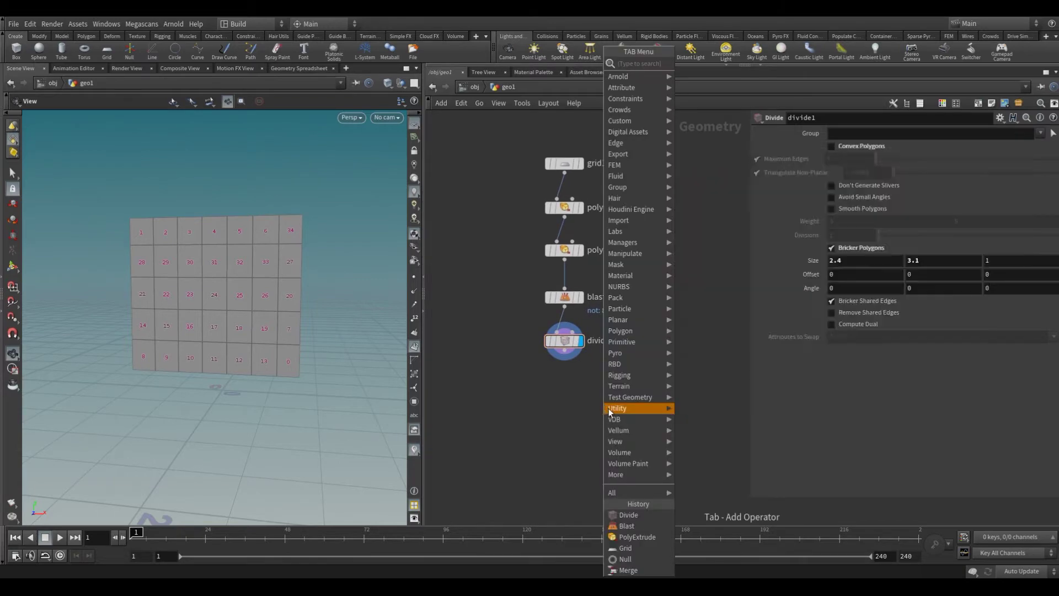
pyautogui.write('group')
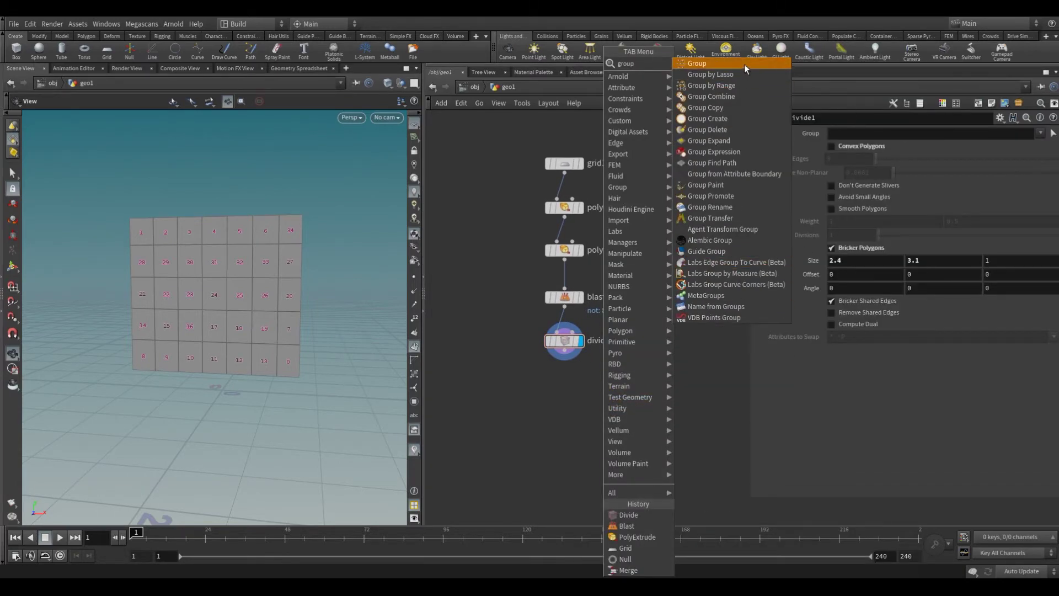
pyautogui.click(744, 64)
pyautogui.click(574, 387)
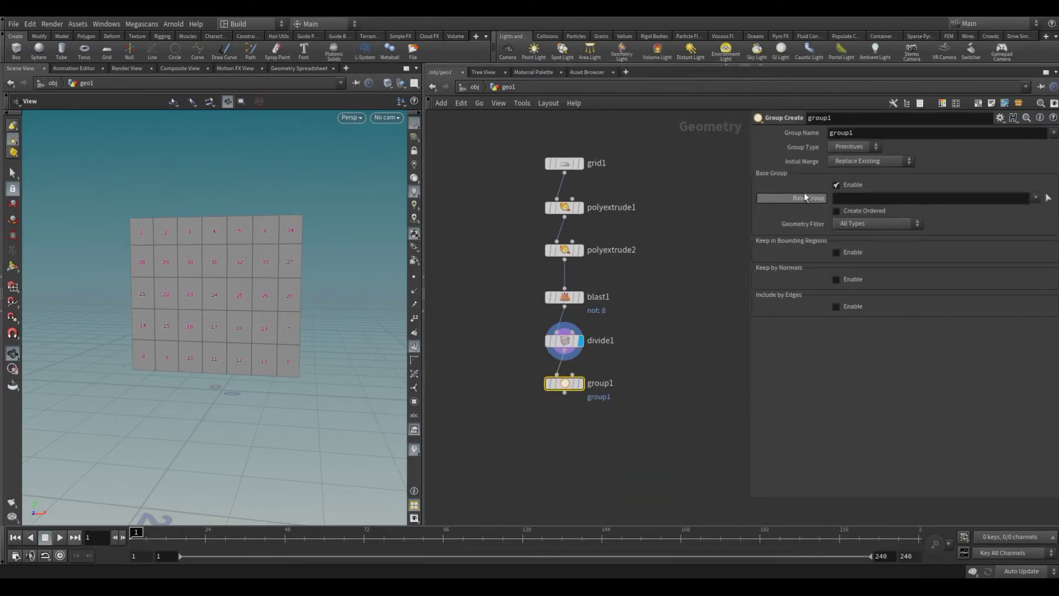
pyautogui.doubleClick(842, 133)
pyautogui.write('j')
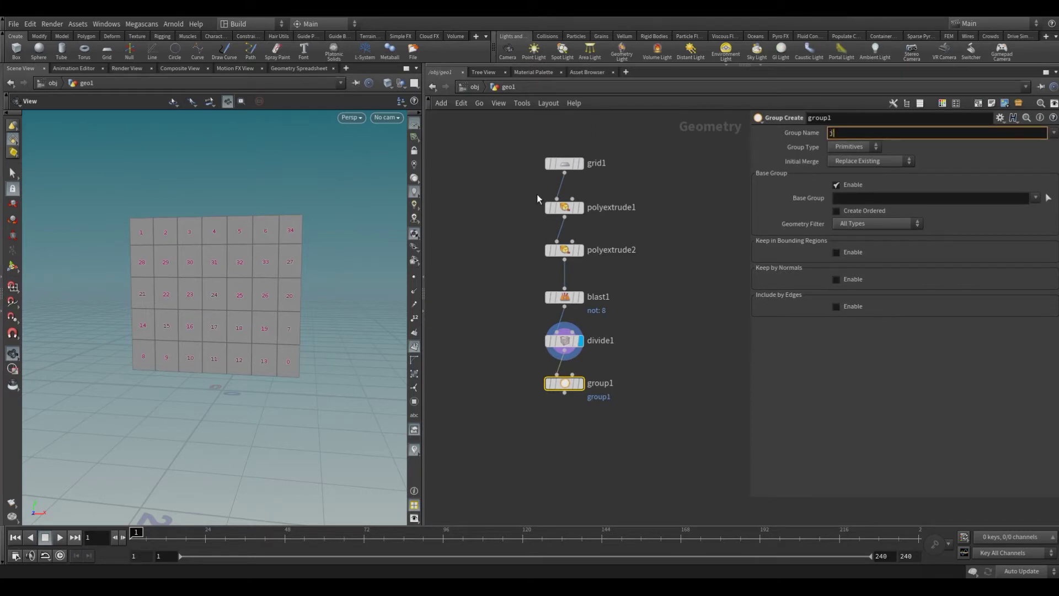
pyautogui.write('anel')
pyautogui.press('Return')
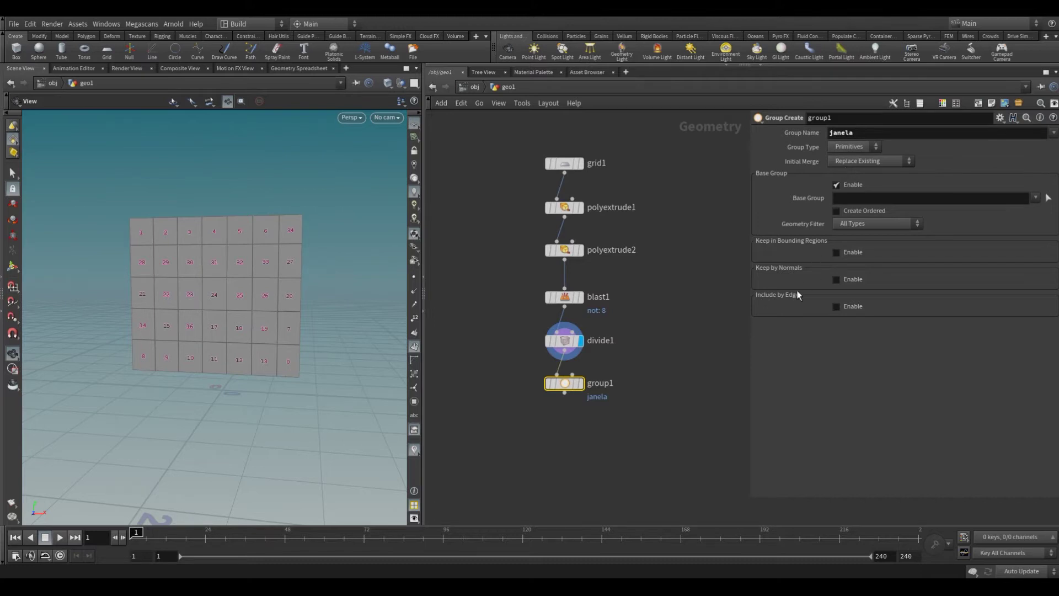
# - Enable Include by Edges with Unshared Edges and display group1
pyautogui.click(836, 307)
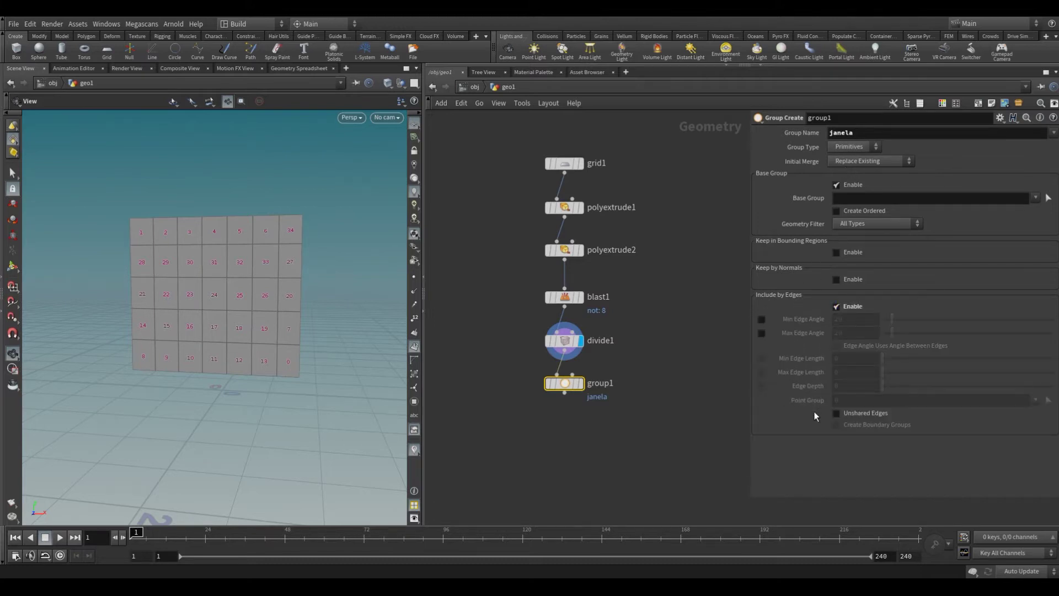
pyautogui.click(836, 413)
pyautogui.click(582, 385)
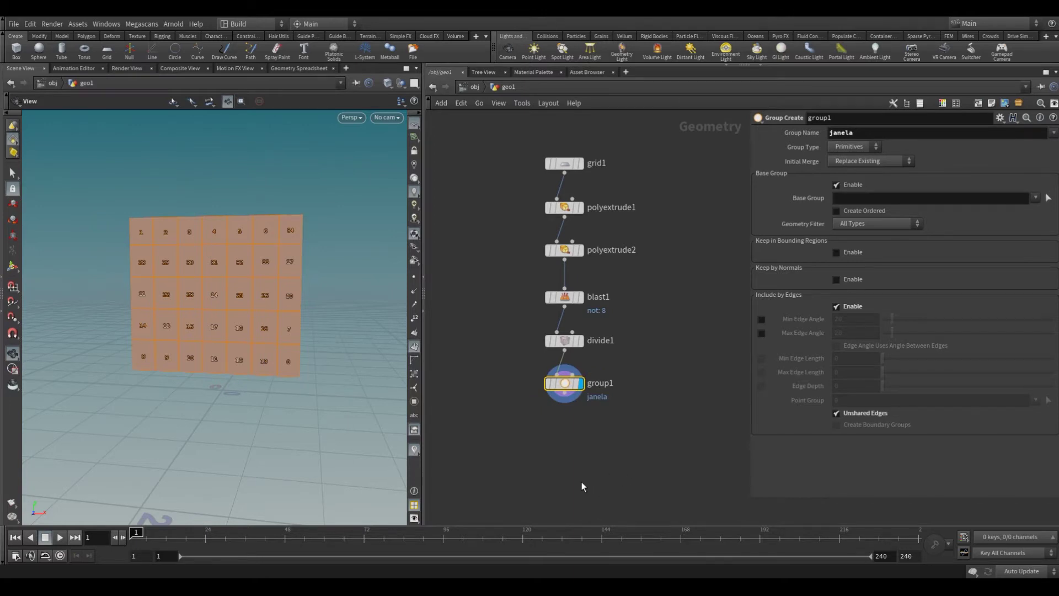
pyautogui.moveTo(208, 407); pyautogui.dragTo(256, 420, button='middle')
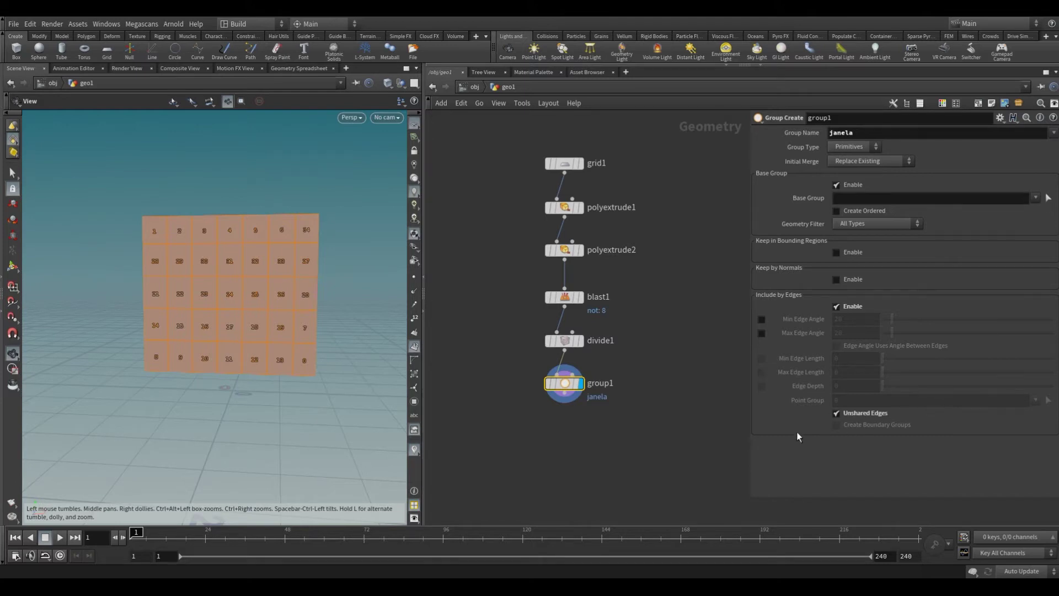
pyautogui.moveTo(639, 442); pyautogui.dragTo(625, 423, button='middle')
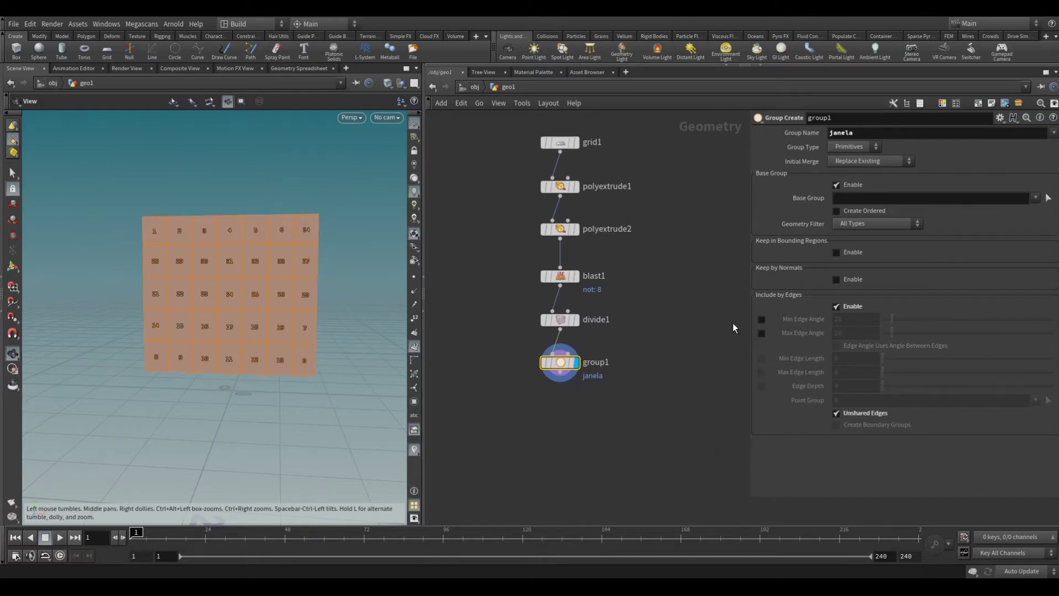
# - Change the janela group type to Points
pyautogui.click(858, 148)
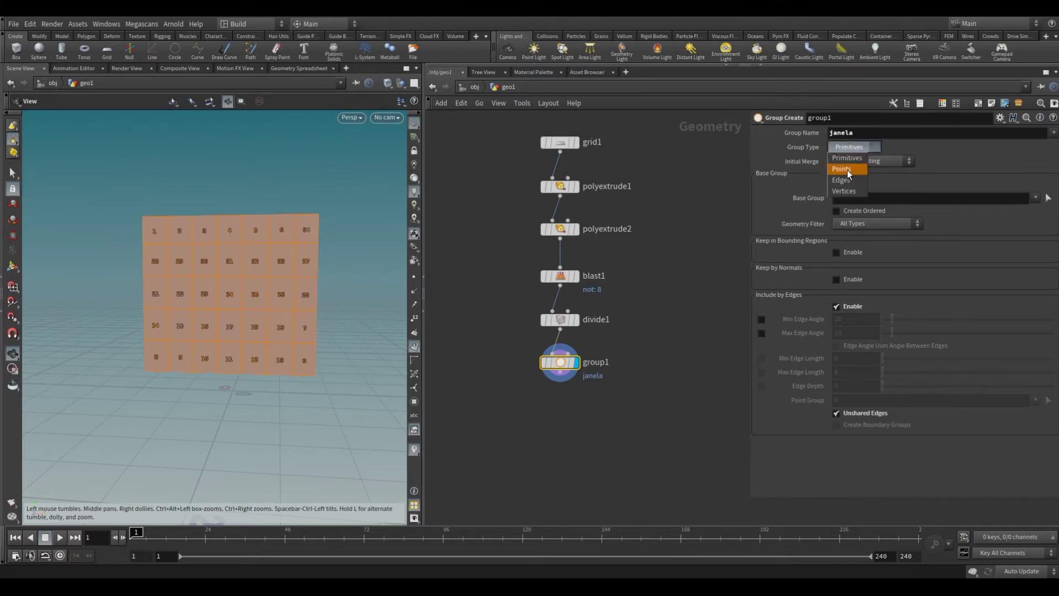
pyautogui.click(848, 169)
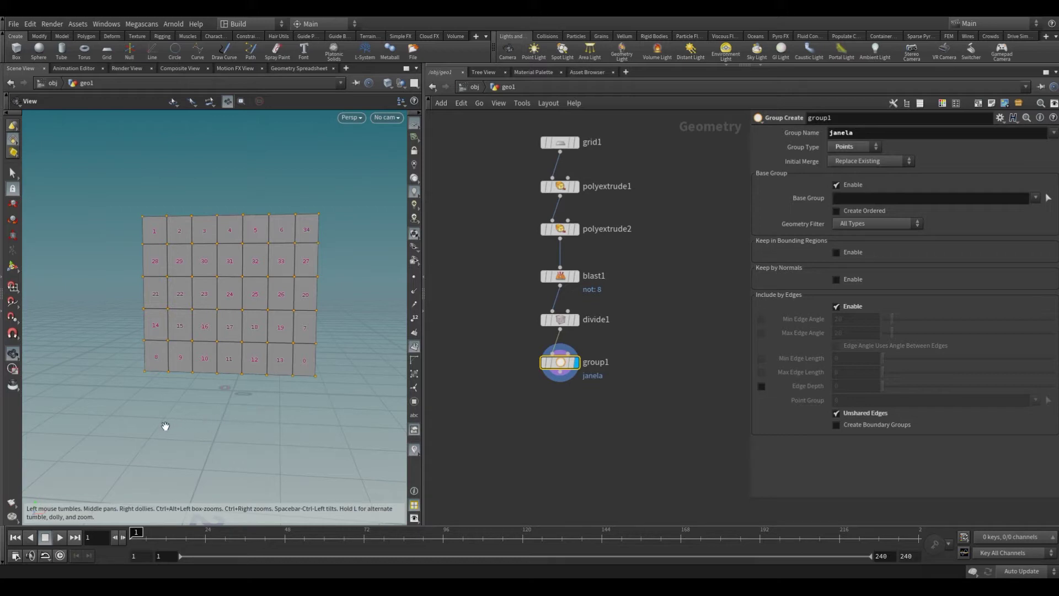
pyautogui.moveTo(133, 435); pyautogui.dragTo(182, 441)
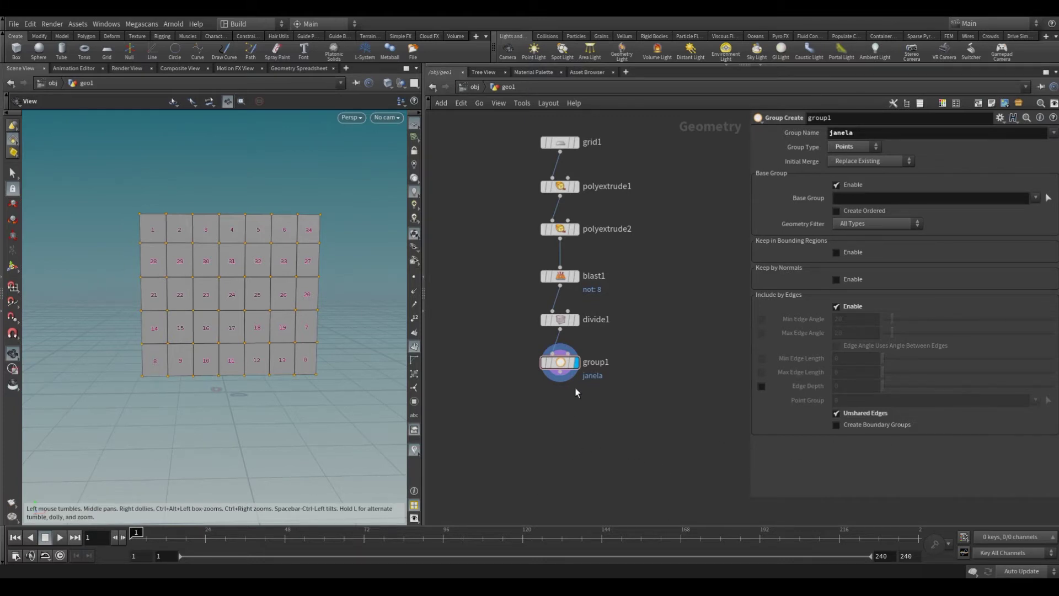
# - Compare divide1 with group1's result, then disable the base group
pyautogui.click(577, 365)
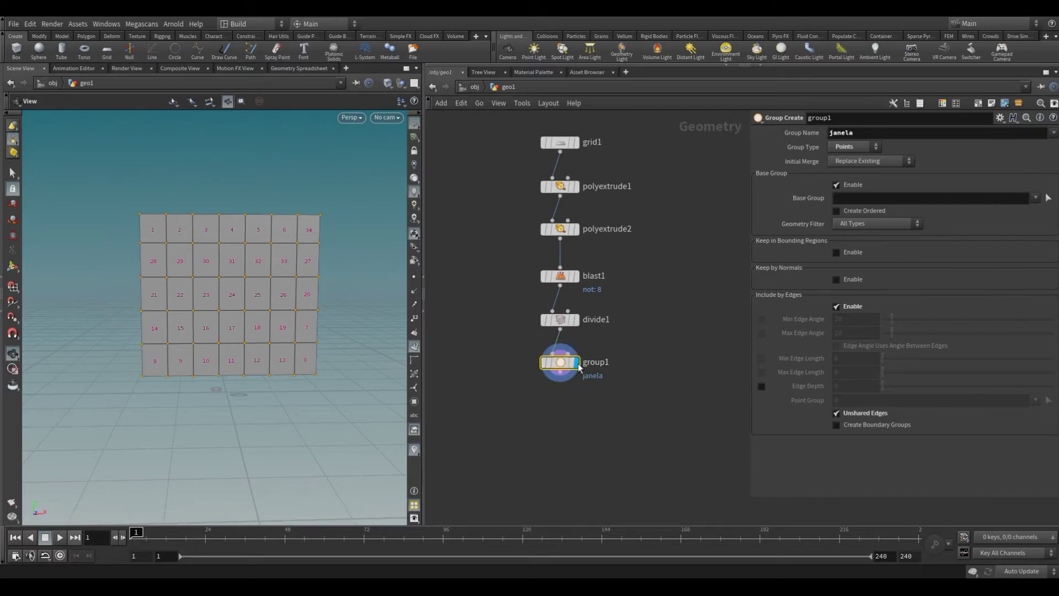
pyautogui.click(578, 325)
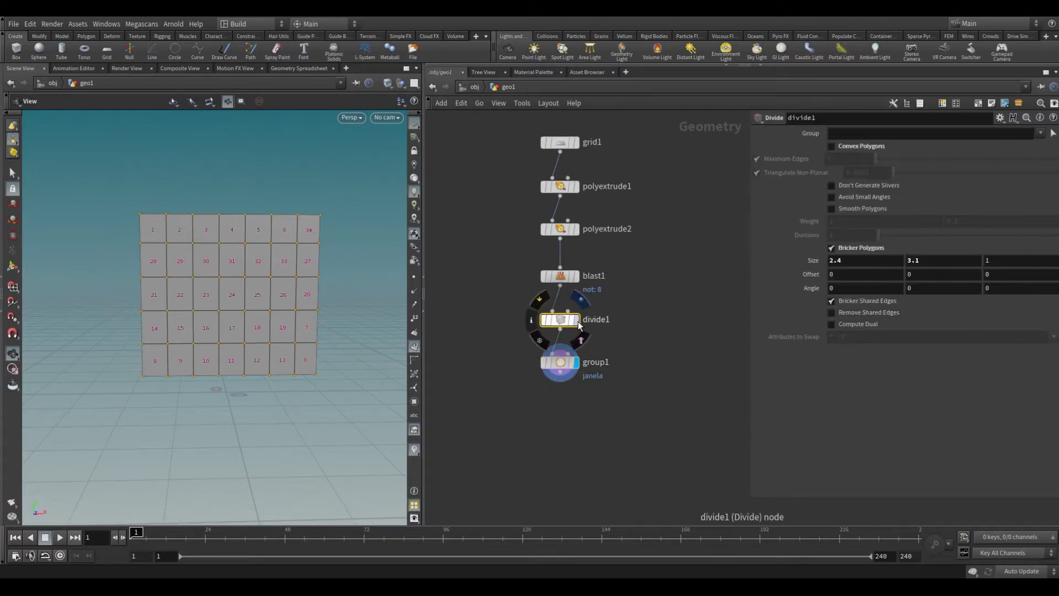
pyautogui.click(578, 363)
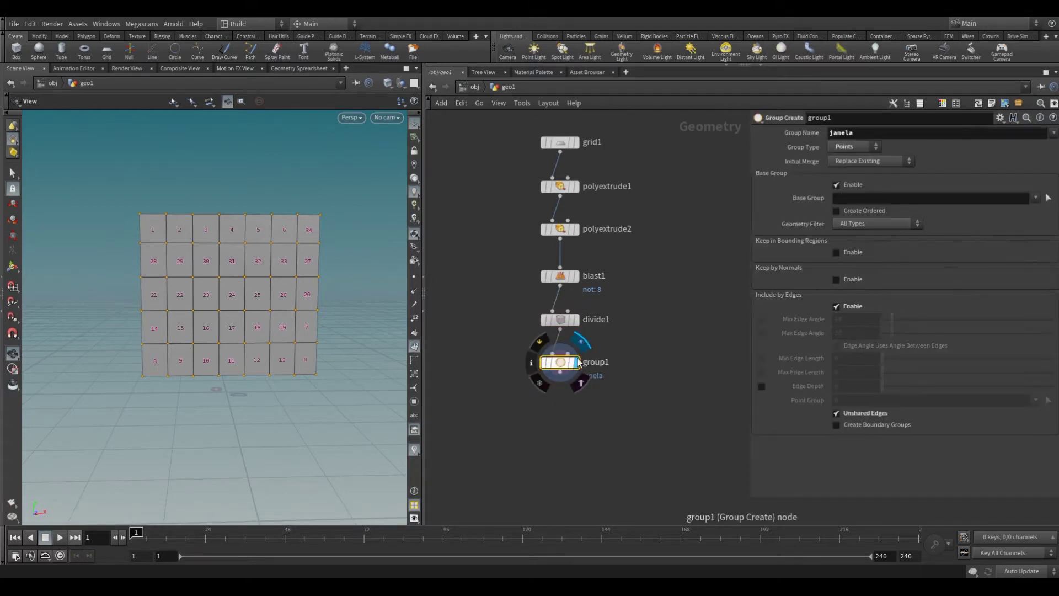
pyautogui.click(576, 319)
pyautogui.click(577, 364)
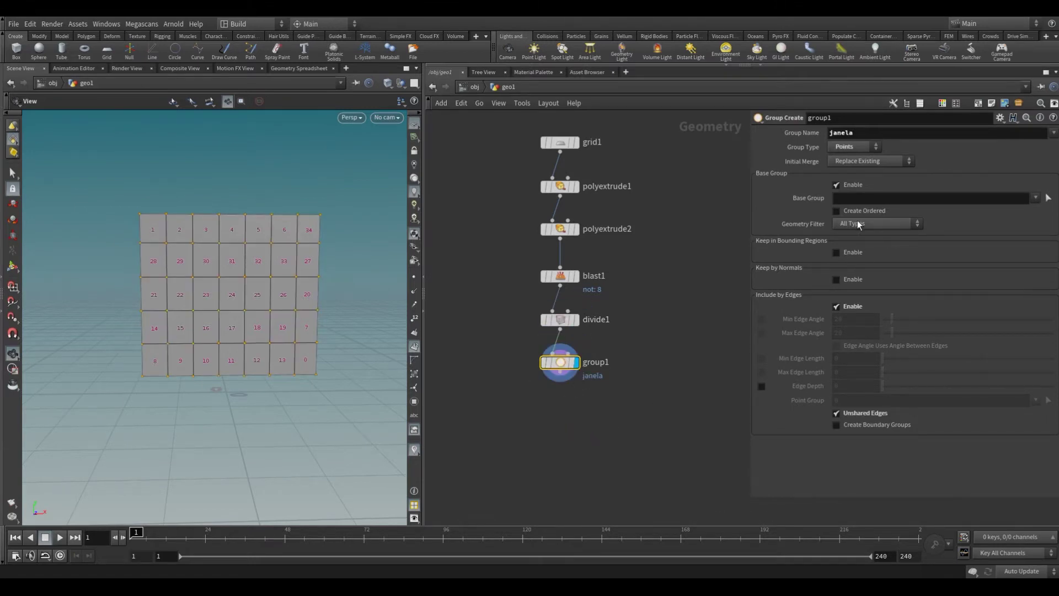
pyautogui.click(838, 185)
pyautogui.click(834, 186)
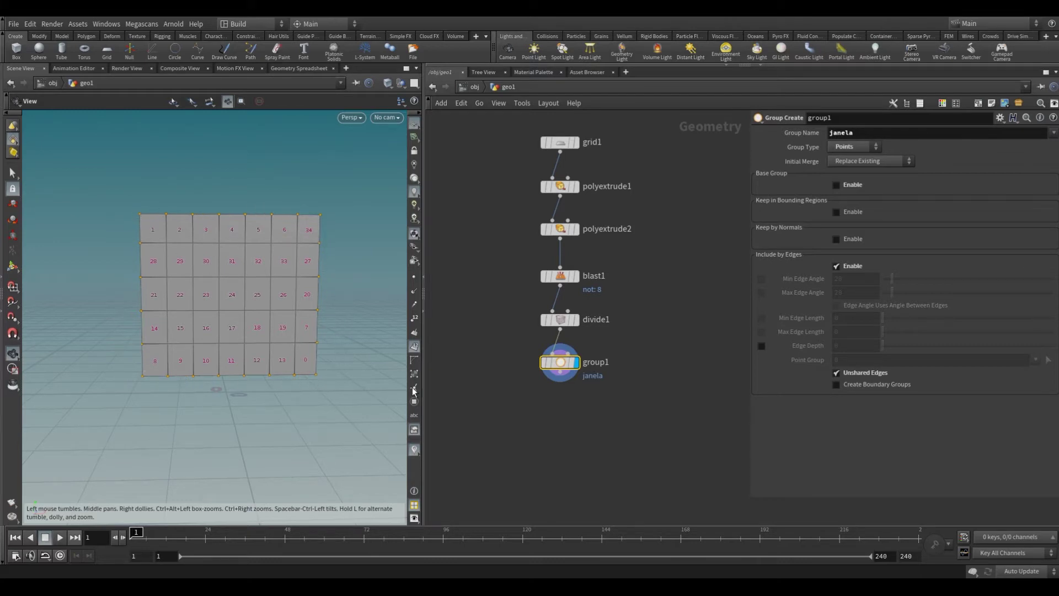
# - Add blast2 after group1, display it, and set it to delete the janela group
pyautogui.press('Tab')
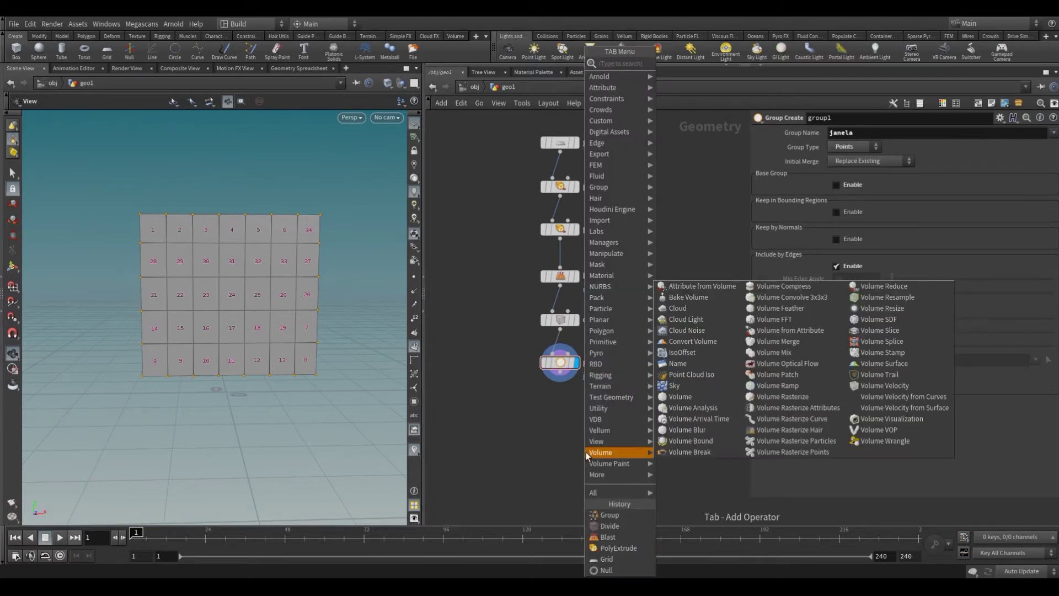
pyautogui.write('bl')
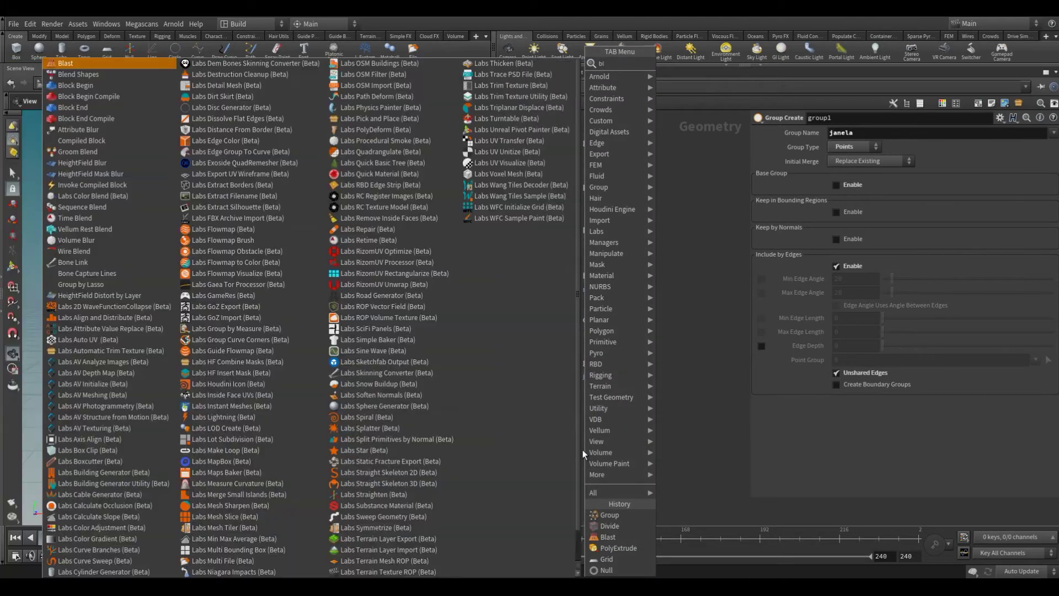
pyautogui.write('ast')
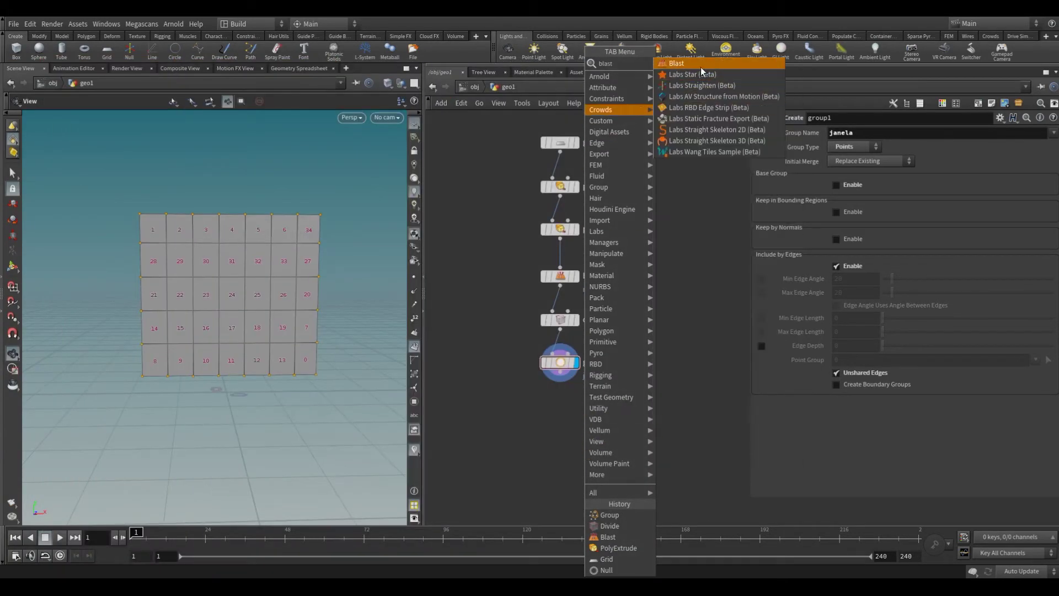
pyautogui.click(701, 66)
pyautogui.click(571, 393)
pyautogui.moveTo(569, 399)
pyautogui.mouseDown()
pyautogui.moveTo(560, 382)
pyautogui.moveTo(556, 408)
pyautogui.mouseUp()
pyautogui.click(572, 407)
pyautogui.click(1040, 133)
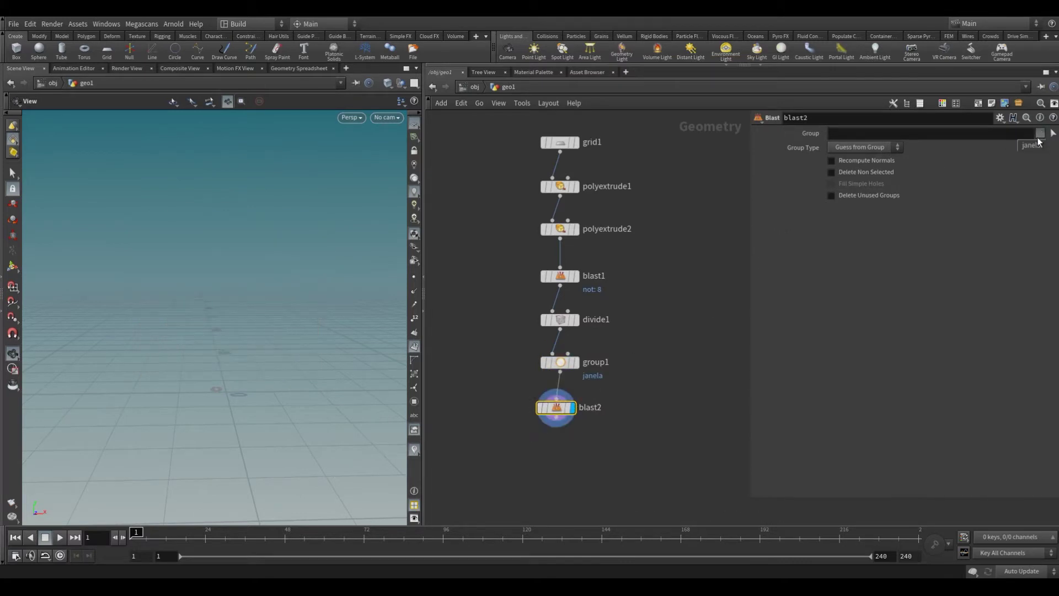
pyautogui.click(1032, 149)
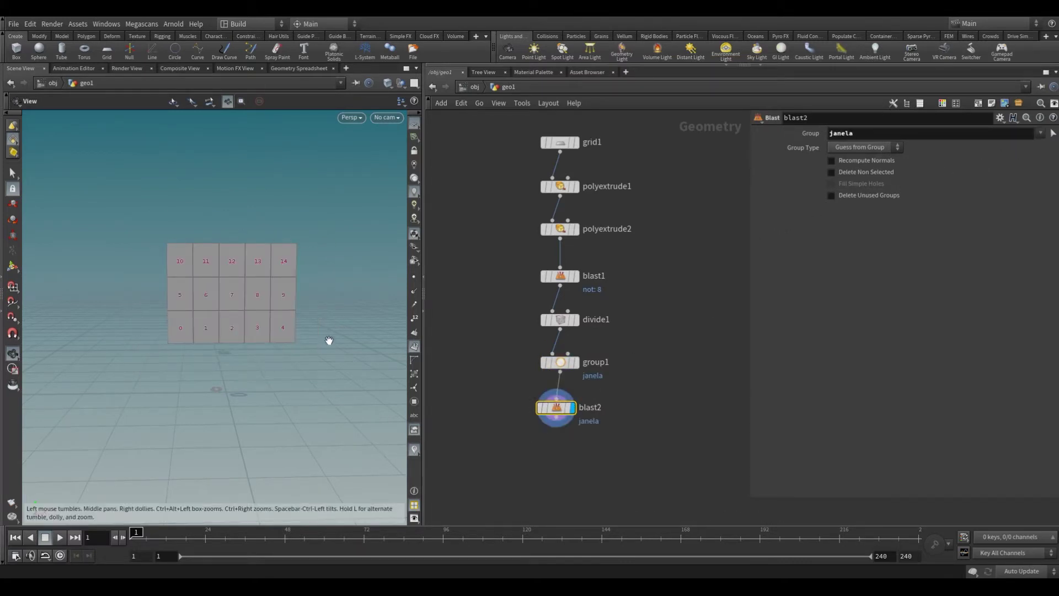
# - Compare the full grid with the blasted 15-face result from several angles
pyautogui.moveTo(194, 253); pyautogui.dragTo(295, 268)
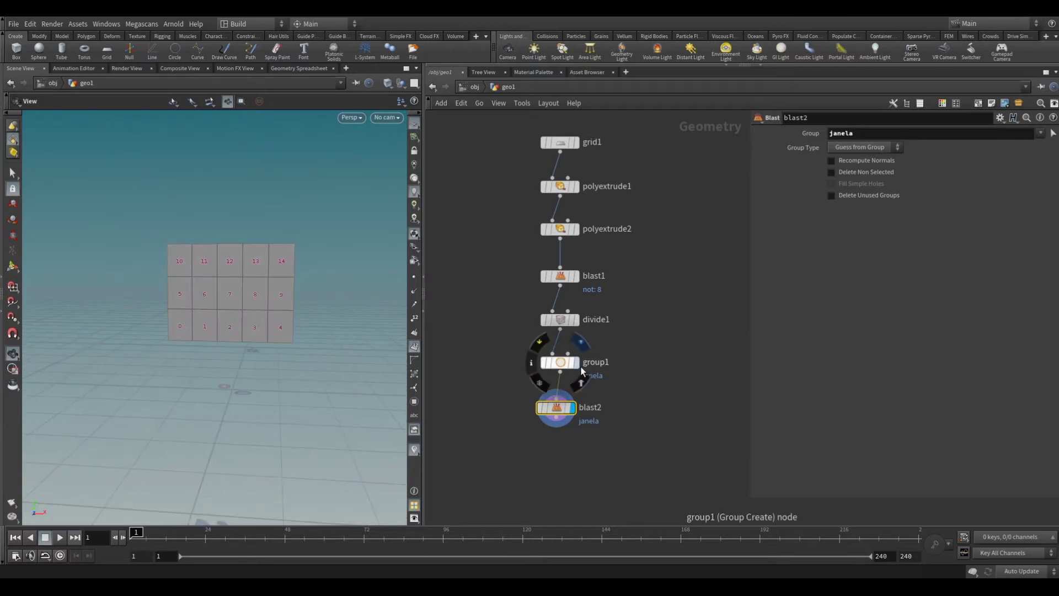
pyautogui.click(576, 362)
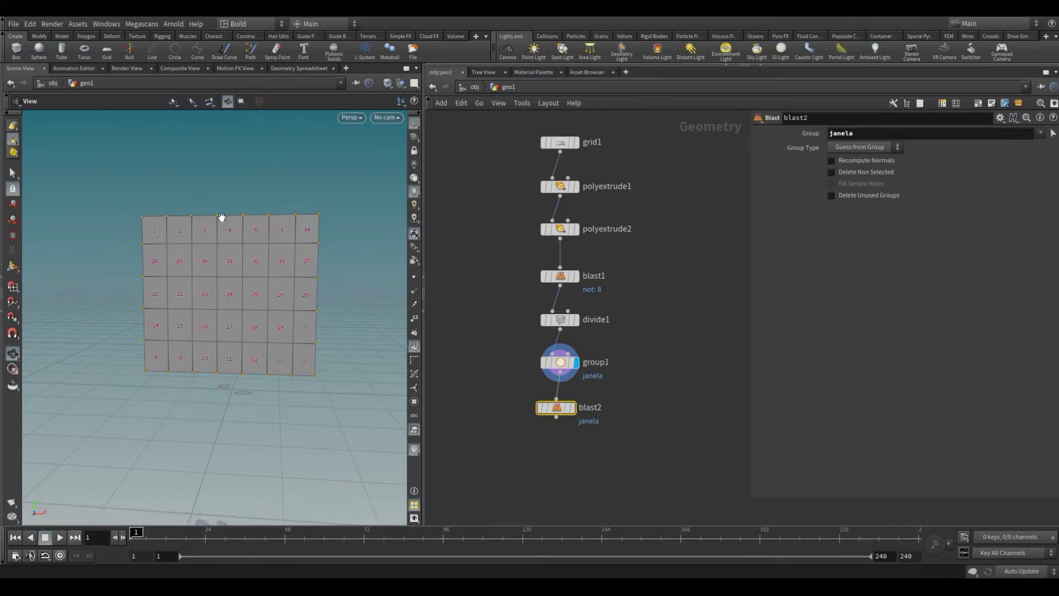
pyautogui.moveTo(343, 317)
pyautogui.mouseDown()
pyautogui.moveTo(249, 430)
pyautogui.moveTo(330, 332)
pyautogui.moveTo(300, 331)
pyautogui.moveTo(291, 274)
pyautogui.mouseUp()
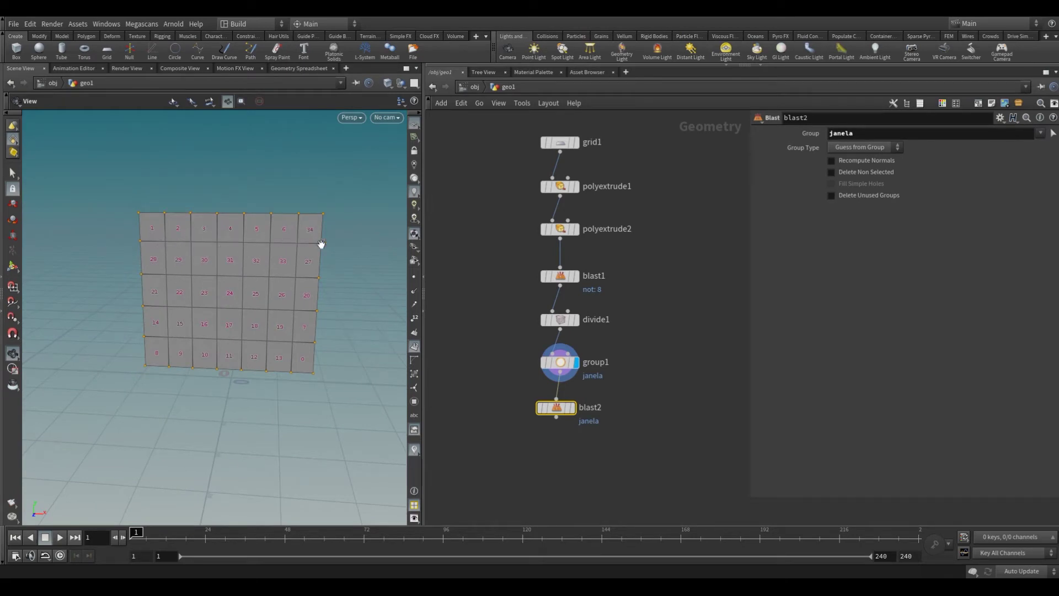
pyautogui.click(573, 407)
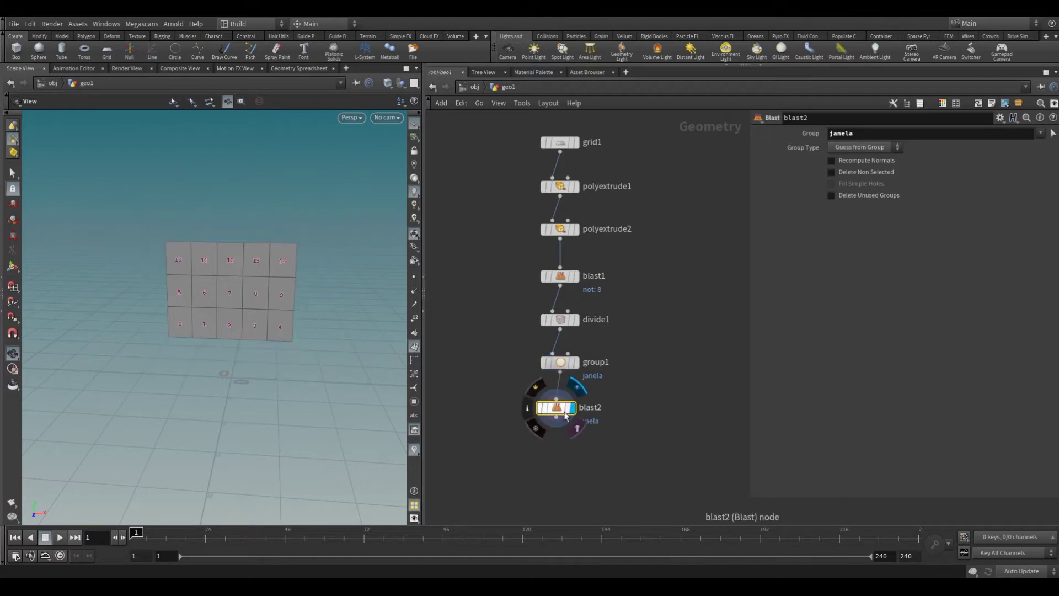
pyautogui.moveTo(650, 421); pyautogui.dragTo(665, 403, button='middle')
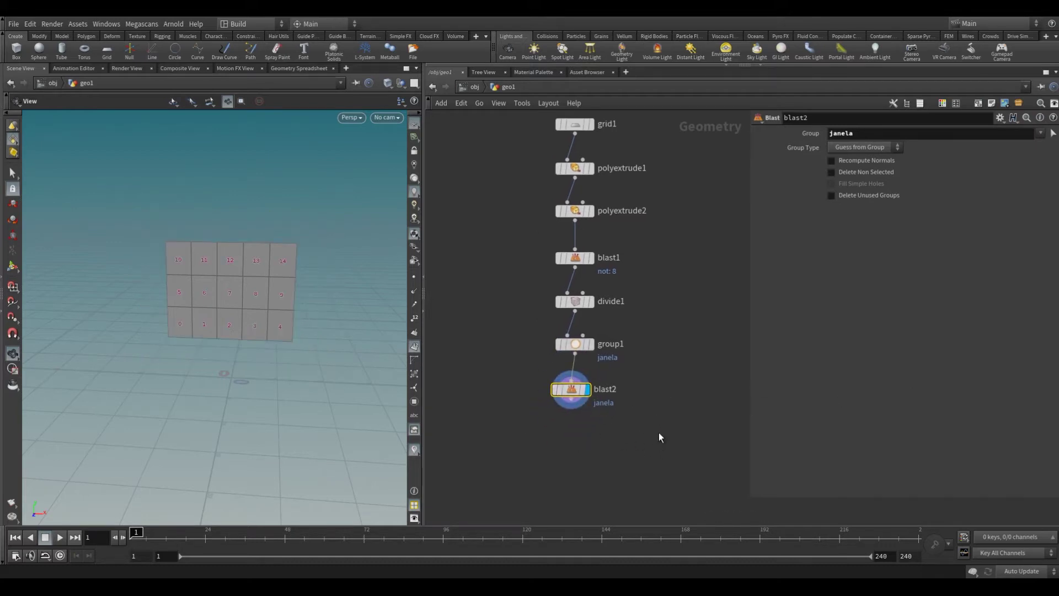
# - Add an add1 node after blast2 set to delete geometry but keep the points
pyautogui.press('Tab')
pyautogui.write('add')
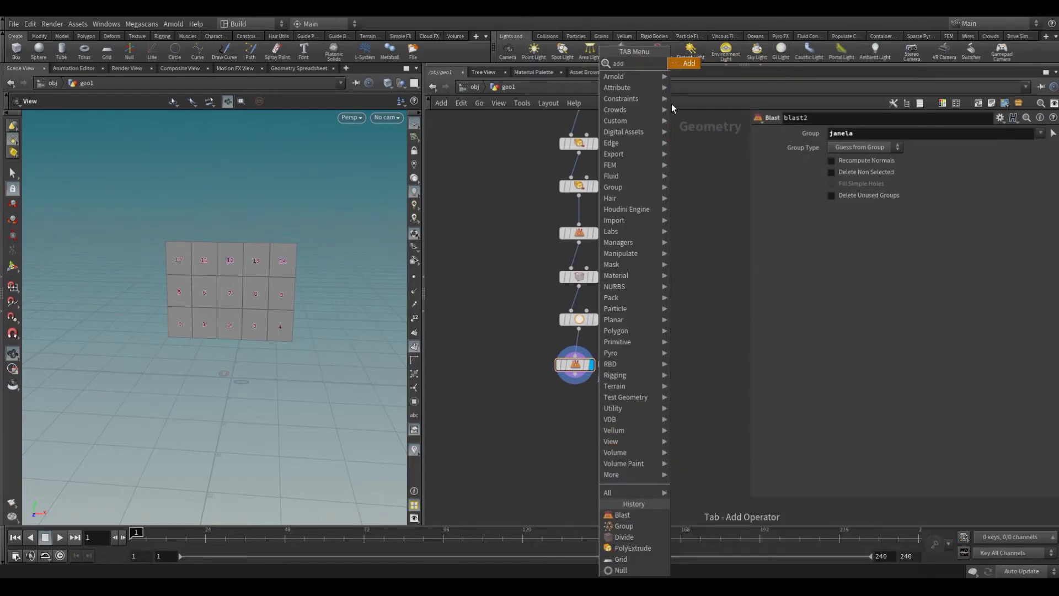
pyautogui.press('Return')
pyautogui.click(572, 415)
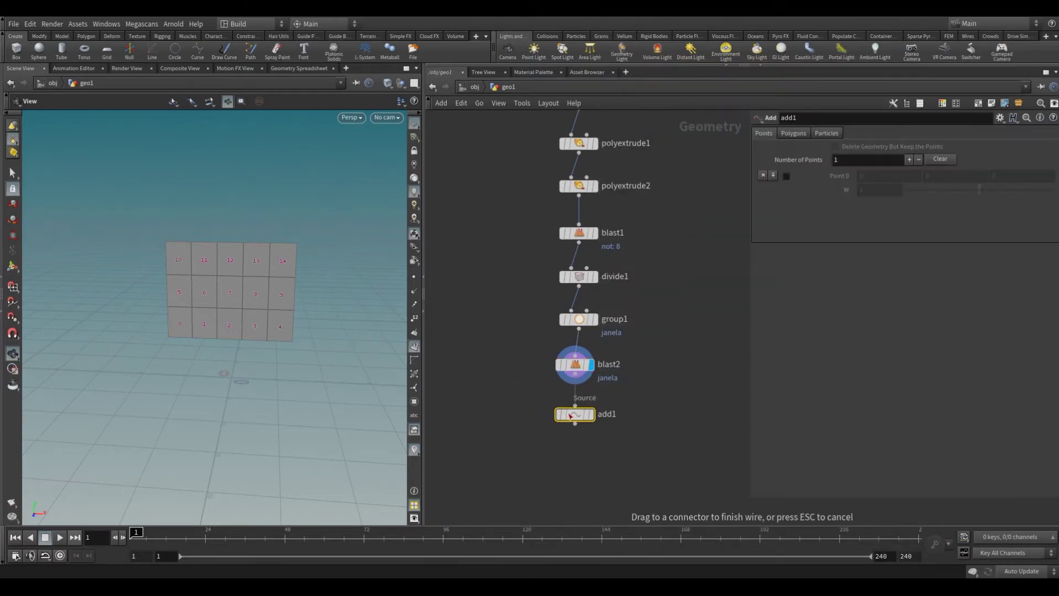
pyautogui.click(590, 413)
pyautogui.click(835, 147)
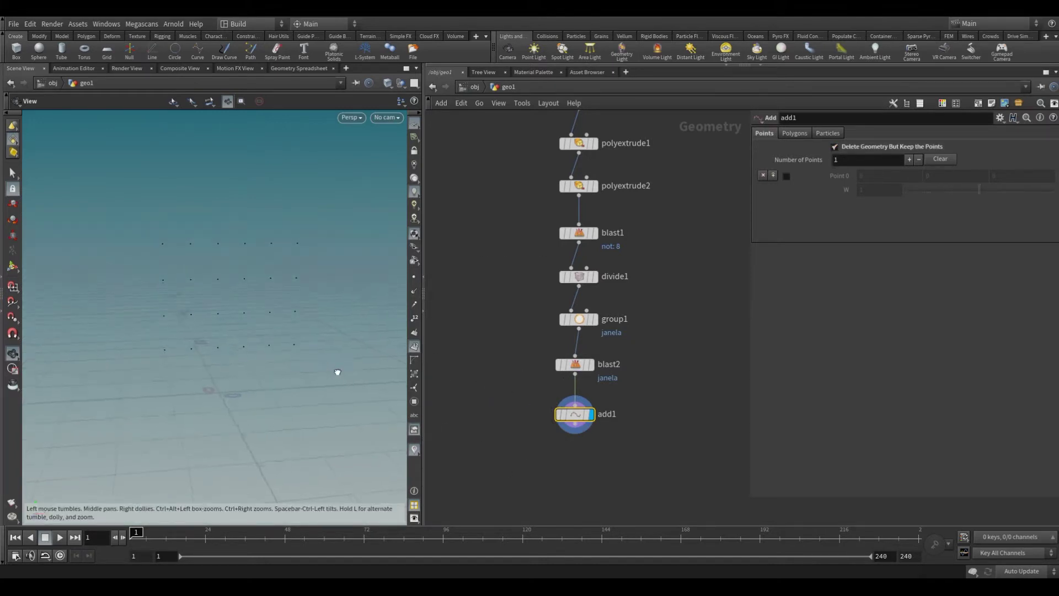
# - Box-select the nodes from blast1 to add1 and shift them right
pyautogui.scroll(-3, 541, 409)
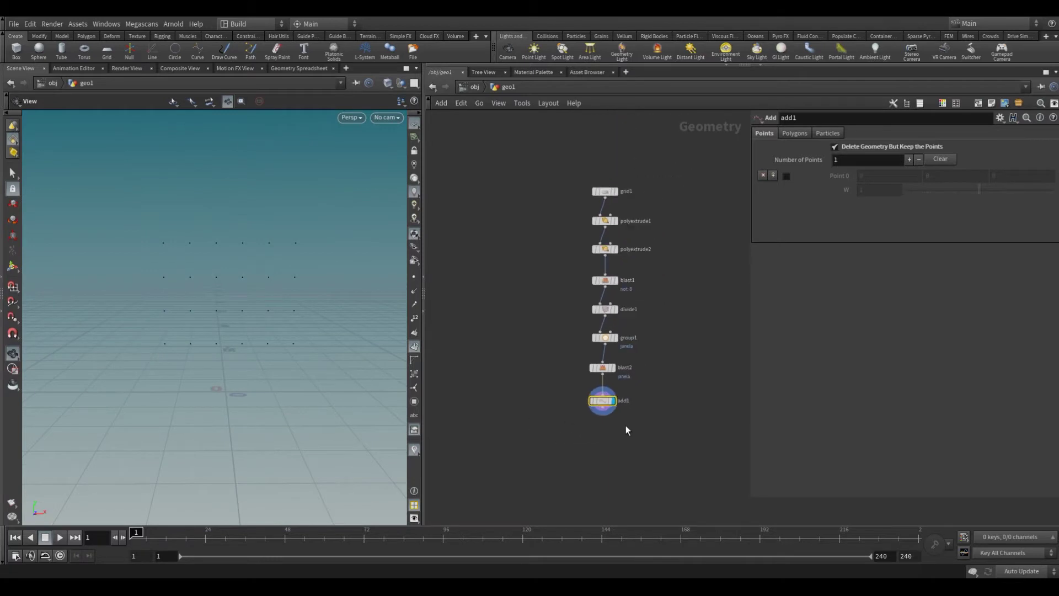
pyautogui.moveTo(676, 280); pyautogui.dragTo(581, 432)
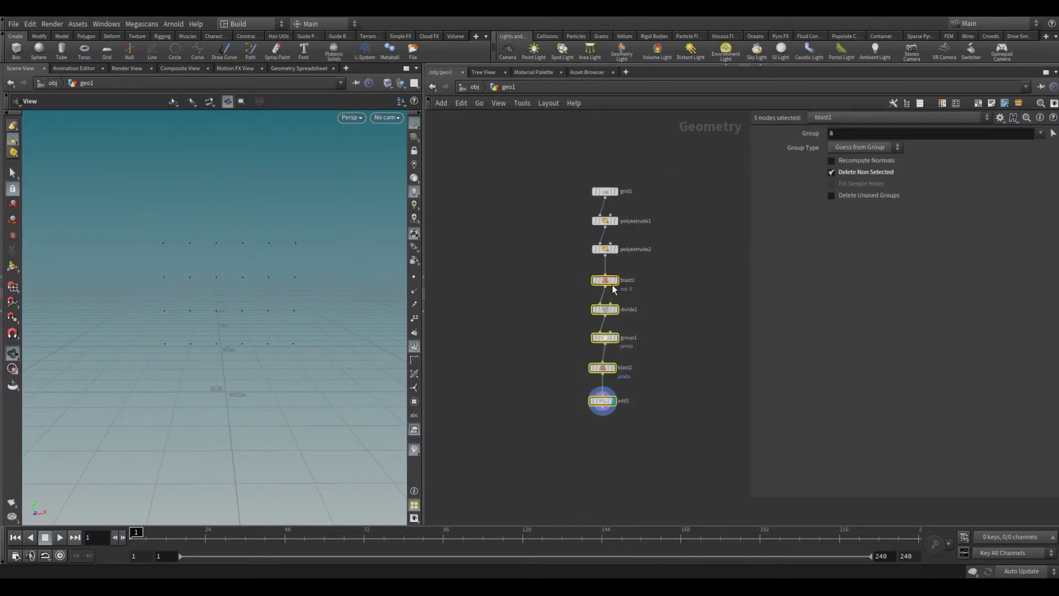
pyautogui.moveTo(606, 282); pyautogui.dragTo(650, 285)
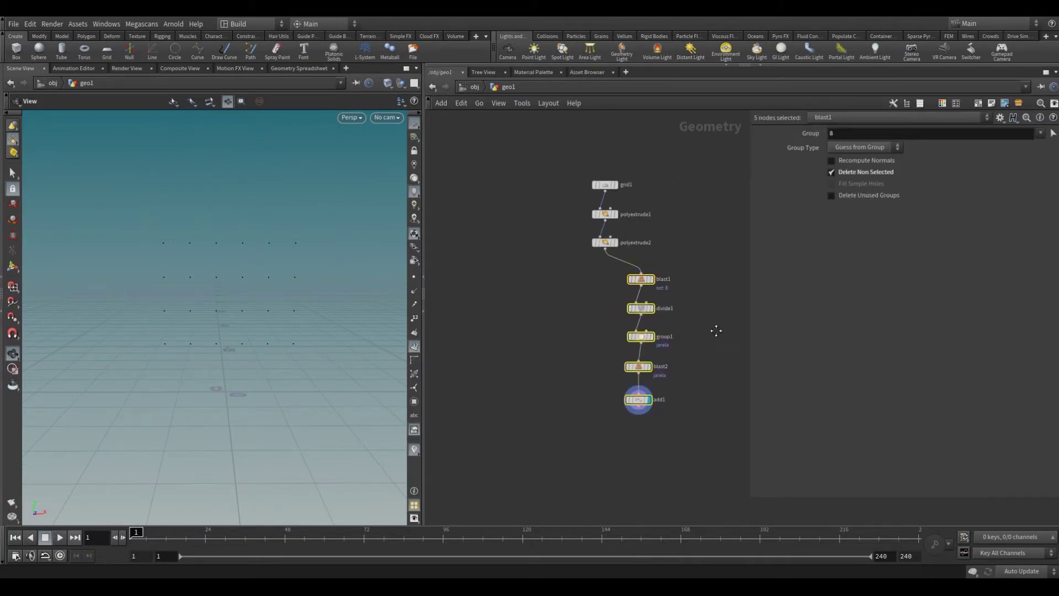
# - Add a Box node, box1, in empty network space beside the chain
pyautogui.click(660, 467)
pyautogui.press('Tab')
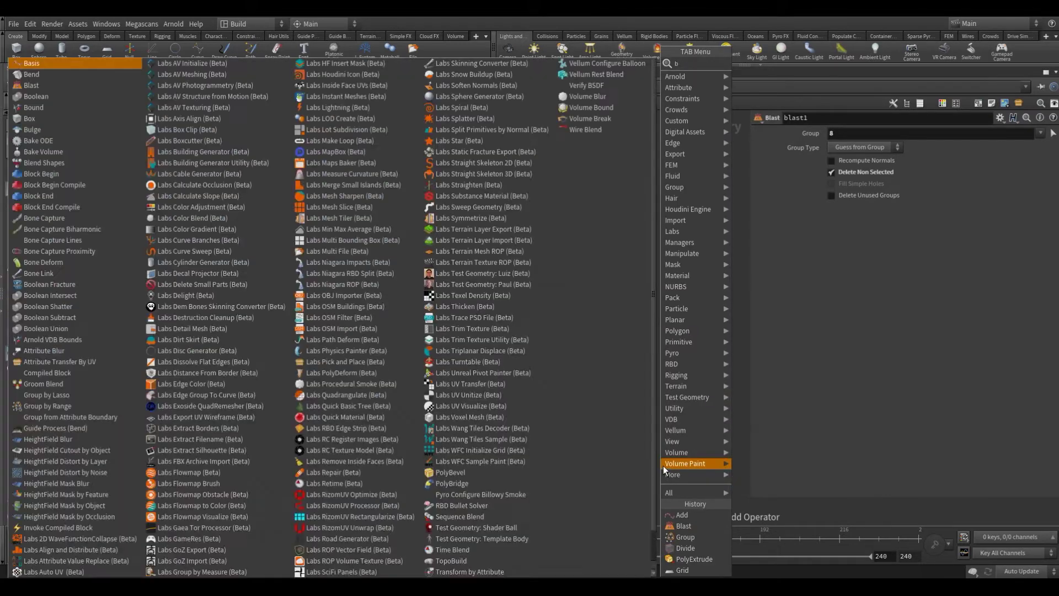
pyautogui.write('box')
pyautogui.click(788, 64)
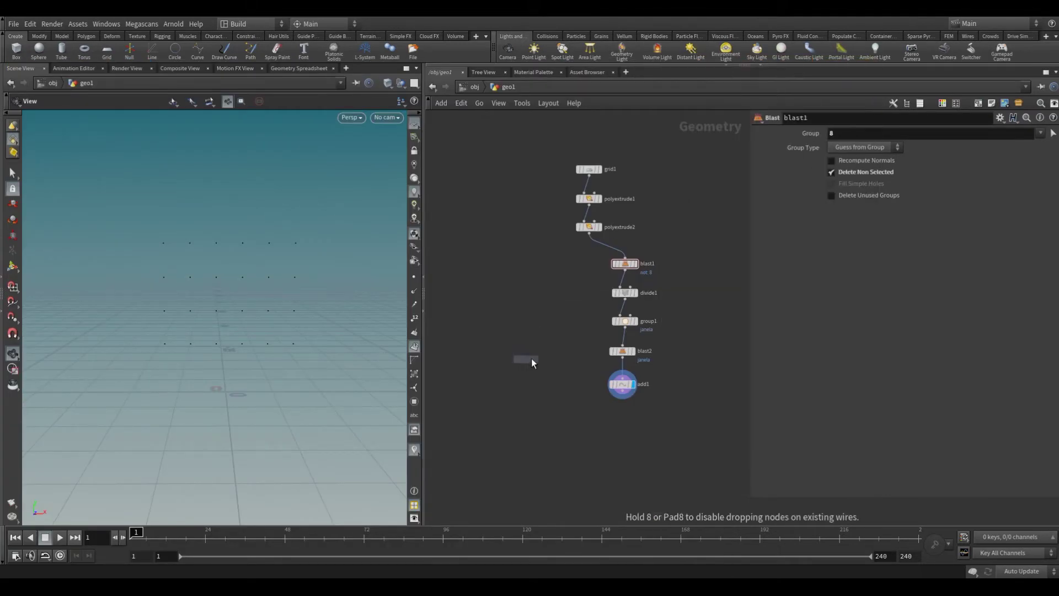
pyautogui.click(568, 367)
pyautogui.moveTo(567, 366); pyautogui.dragTo(565, 381)
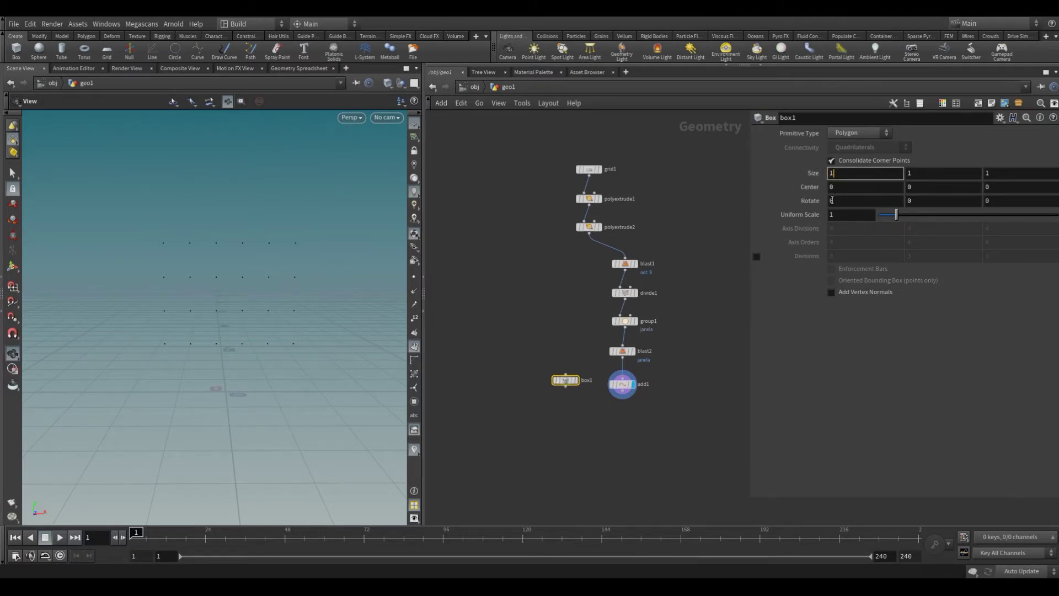
# - Size box1 to 1.2 by 2.4 by 1 and display it in the viewport
pyautogui.write('.2')
pyautogui.press('Tab')
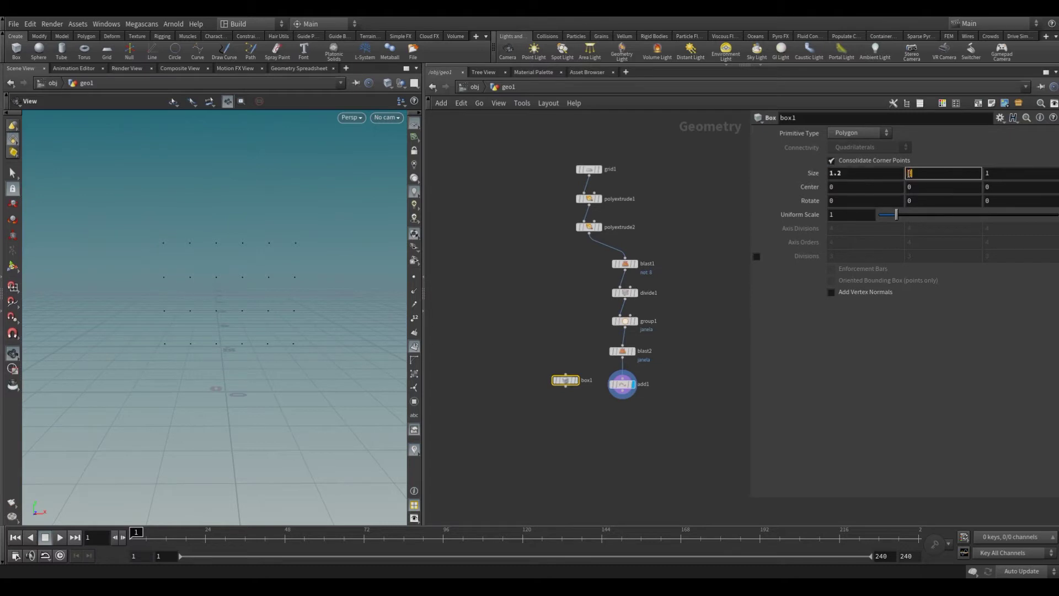
pyautogui.write('2.4')
pyautogui.press('Return')
pyautogui.click(576, 380)
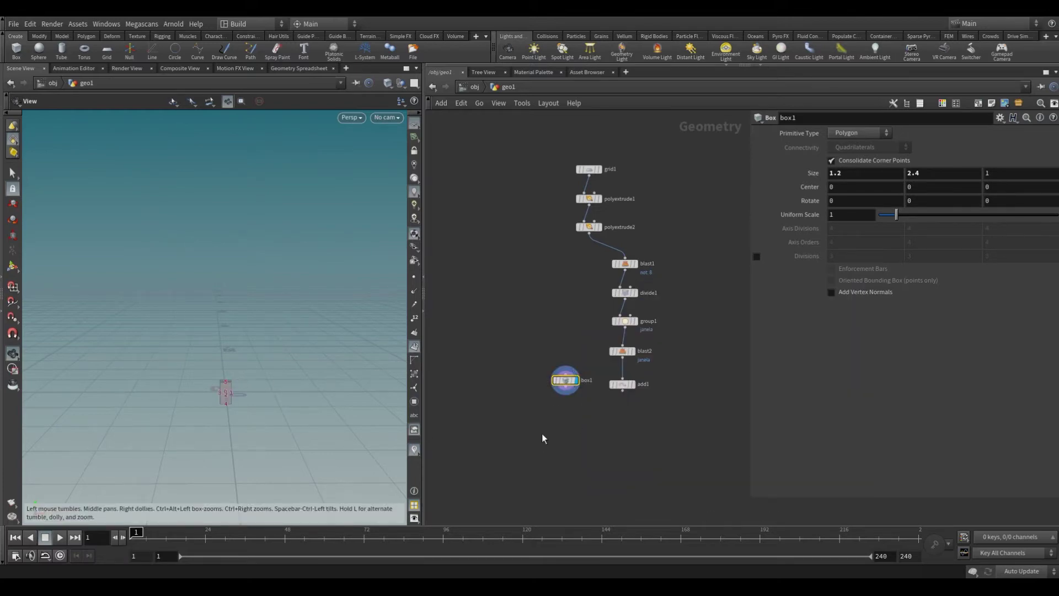
pyautogui.scroll(4, 624, 433)
# - Add a Copy to Points node that copies box1 onto add1's points, and display it
pyautogui.press('Tab')
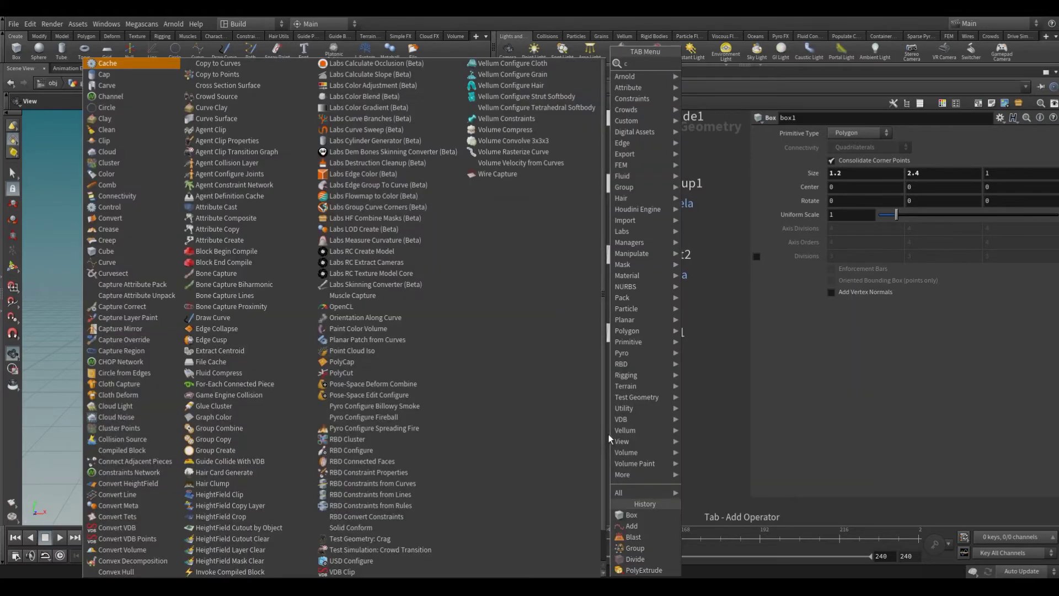
pyautogui.write('cp')
pyautogui.press('BackSpace')
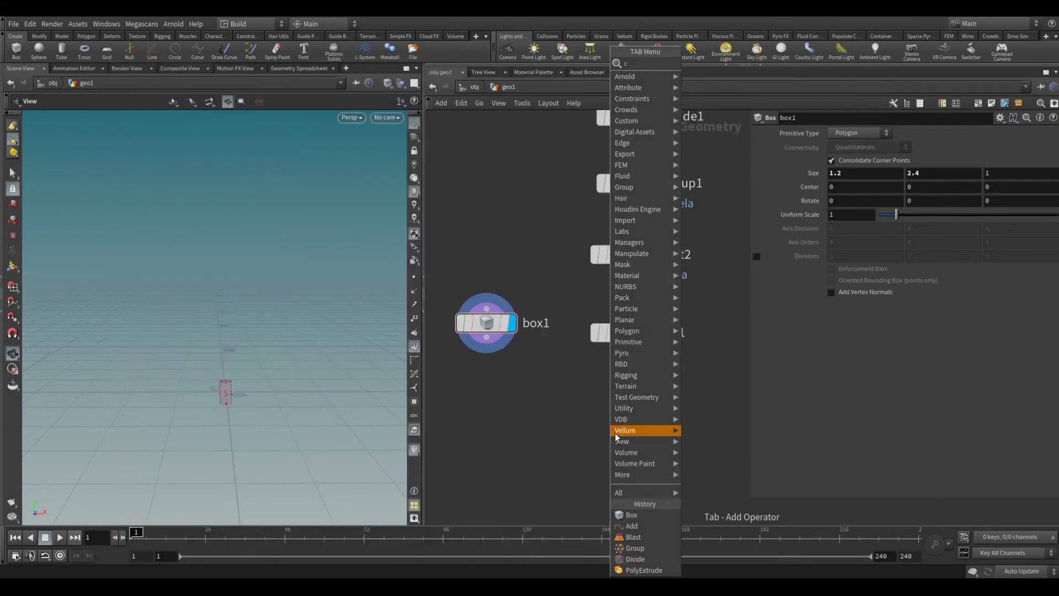
pyautogui.write('opy')
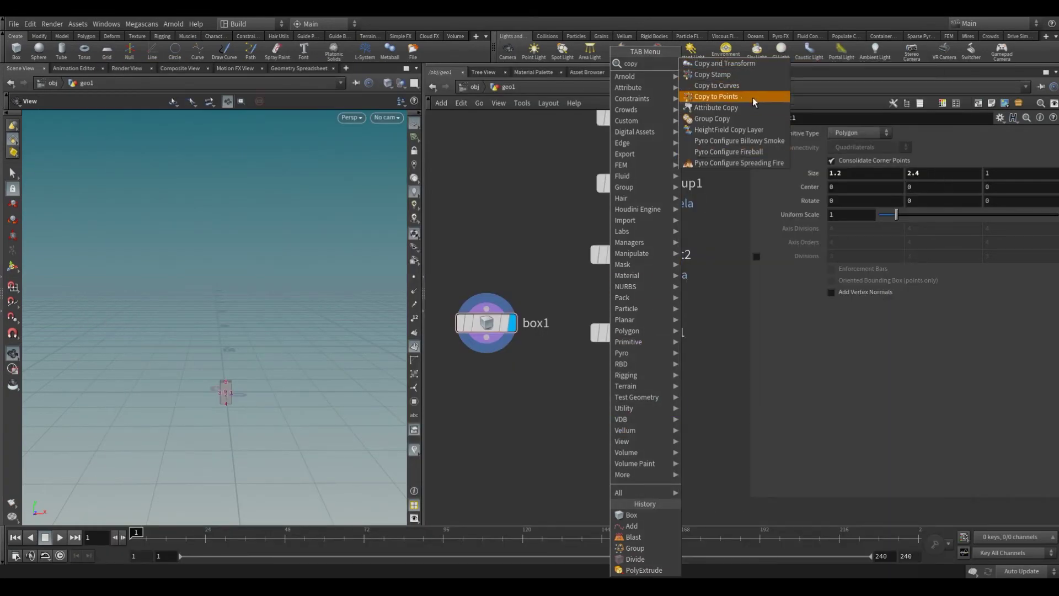
pyautogui.click(753, 97)
pyautogui.click(588, 402)
pyautogui.moveTo(486, 337); pyautogui.dragTo(576, 388)
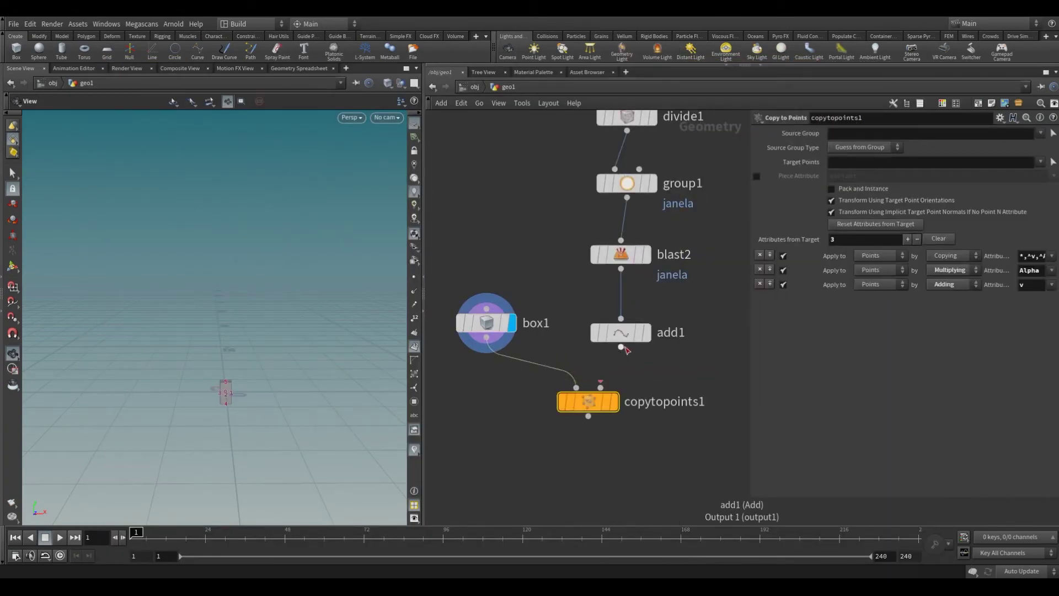
pyautogui.click(616, 402)
pyautogui.moveTo(350, 416)
pyautogui.mouseDown()
pyautogui.moveTo(395, 402)
pyautogui.moveTo(406, 416)
pyautogui.moveTo(361, 410)
pyautogui.moveTo(270, 229)
pyautogui.moveTo(260, 303)
pyautogui.moveTo(367, 386)
pyautogui.mouseUp()
# - Move box1 up, then shift blast1 through copytopoints1 plus box1 to the right
pyautogui.press('h')
pyautogui.moveTo(485, 363); pyautogui.dragTo(499, 351)
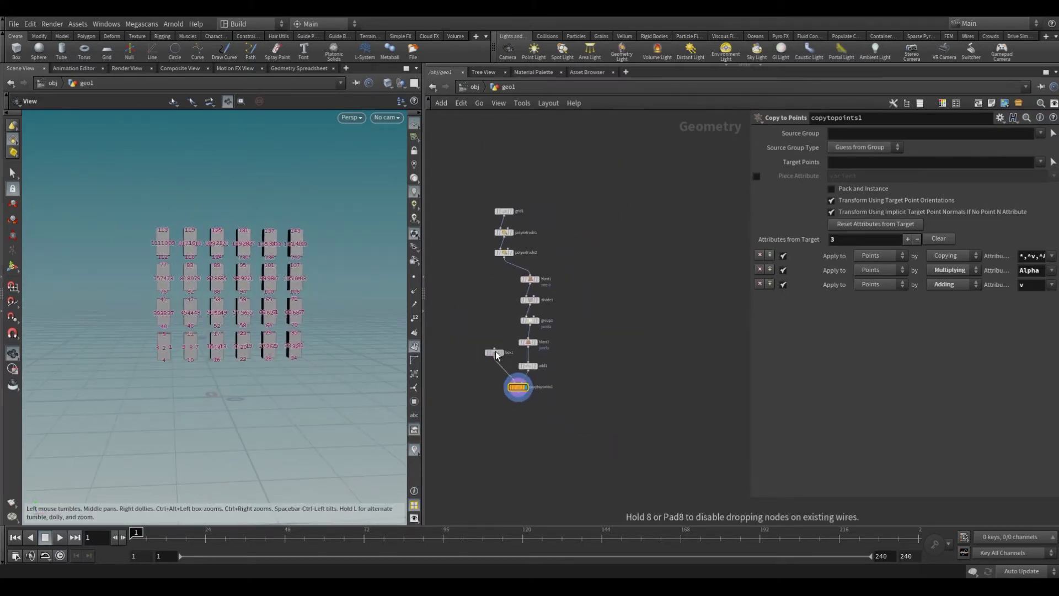
pyautogui.moveTo(390, 349)
pyautogui.mouseDown()
pyautogui.moveTo(401, 361)
pyautogui.moveTo(362, 367)
pyautogui.moveTo(276, 265)
pyautogui.mouseUp()
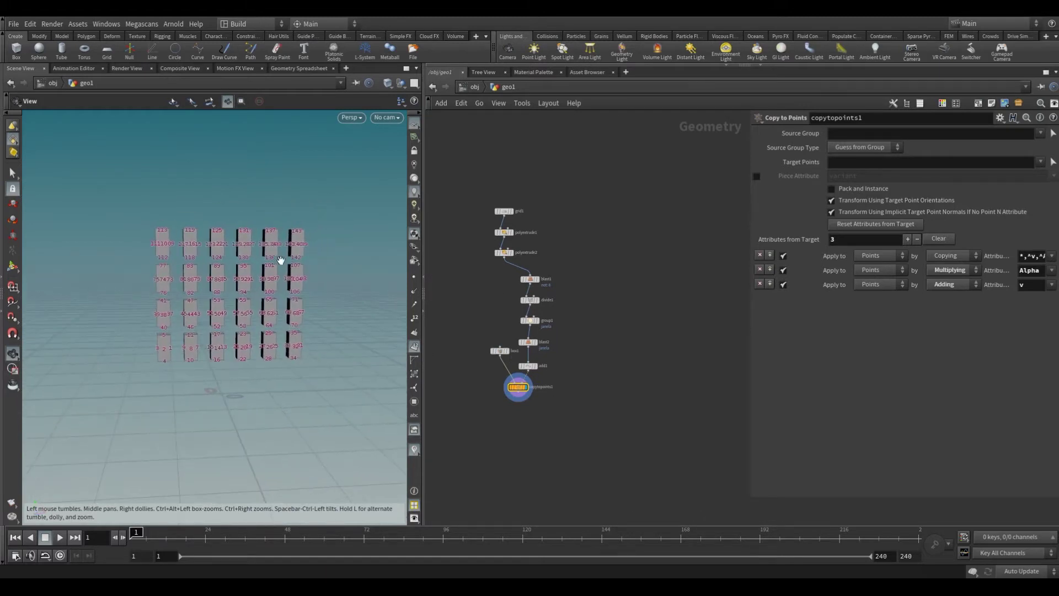
pyautogui.moveTo(479, 266); pyautogui.dragTo(557, 400)
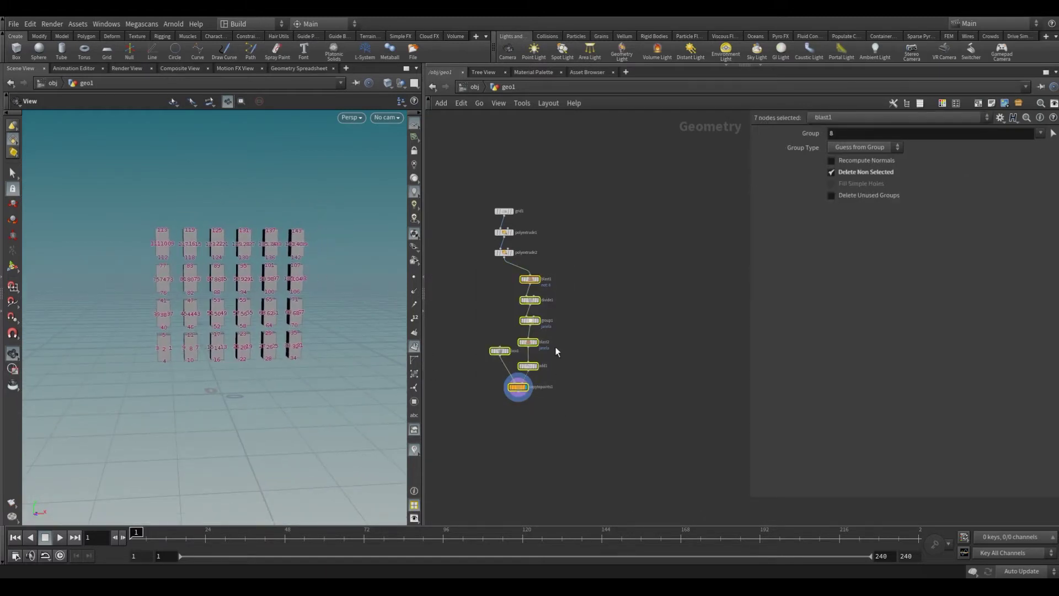
pyautogui.moveTo(530, 345); pyautogui.dragTo(552, 345)
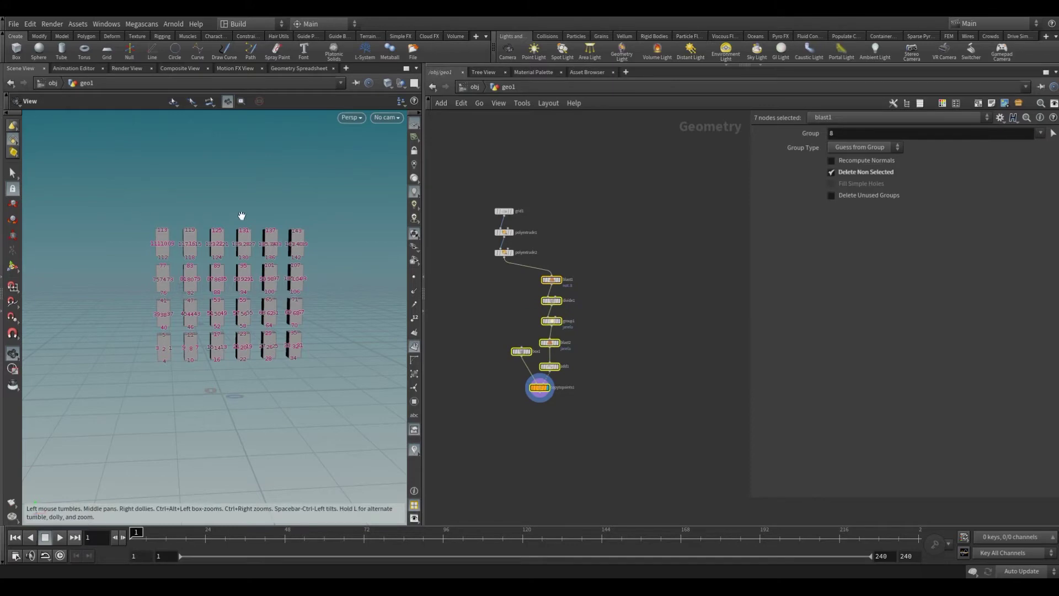
# - Add a Boolean subtracting copytopoints1's boxes from polyextrude2, and display the holed wall
pyautogui.click(508, 453)
pyautogui.press('Tab')
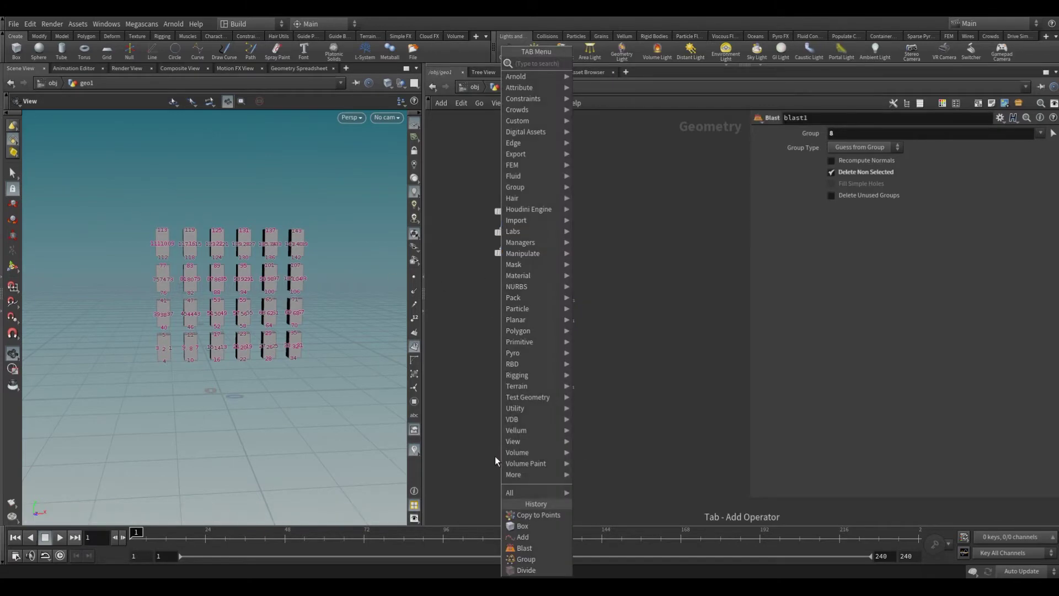
pyautogui.write('boo')
pyautogui.click(615, 64)
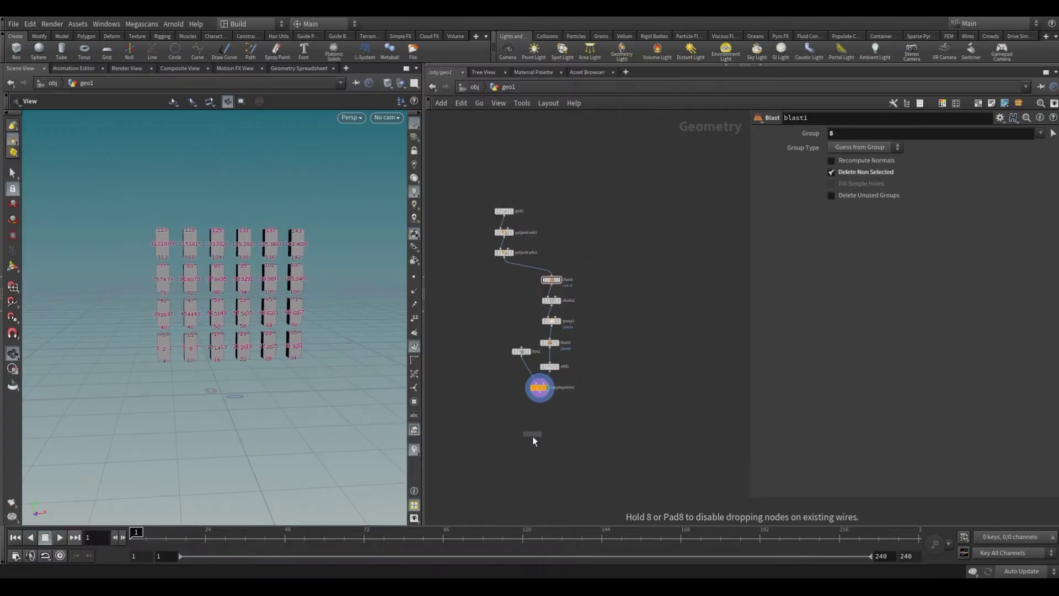
pyautogui.click(513, 411)
pyautogui.moveTo(539, 387); pyautogui.dragTo(523, 410)
pyautogui.moveTo(504, 257); pyautogui.dragTo(503, 410)
pyautogui.scroll(4, 596, 424)
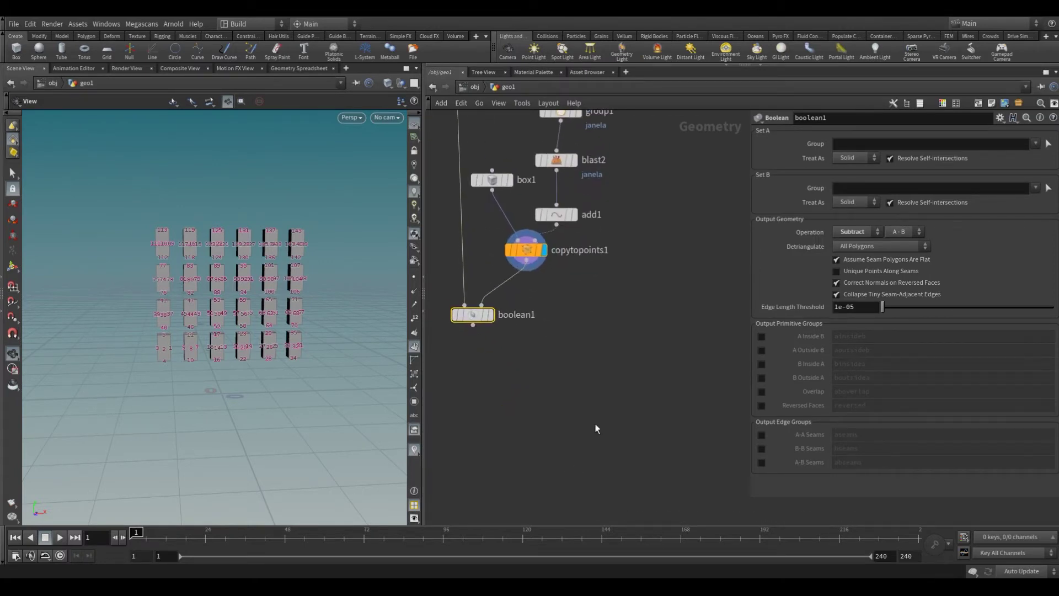
pyautogui.click(491, 314)
# - Duplicate blast1 into a new blast3 node beside it
pyautogui.moveTo(325, 402)
pyautogui.mouseDown()
pyautogui.moveTo(392, 407)
pyautogui.moveTo(255, 419)
pyautogui.moveTo(314, 386)
pyautogui.moveTo(364, 397)
pyautogui.moveTo(324, 396)
pyautogui.moveTo(350, 385)
pyautogui.moveTo(331, 366)
pyautogui.moveTo(353, 381)
pyautogui.mouseUp()
pyautogui.press('h')
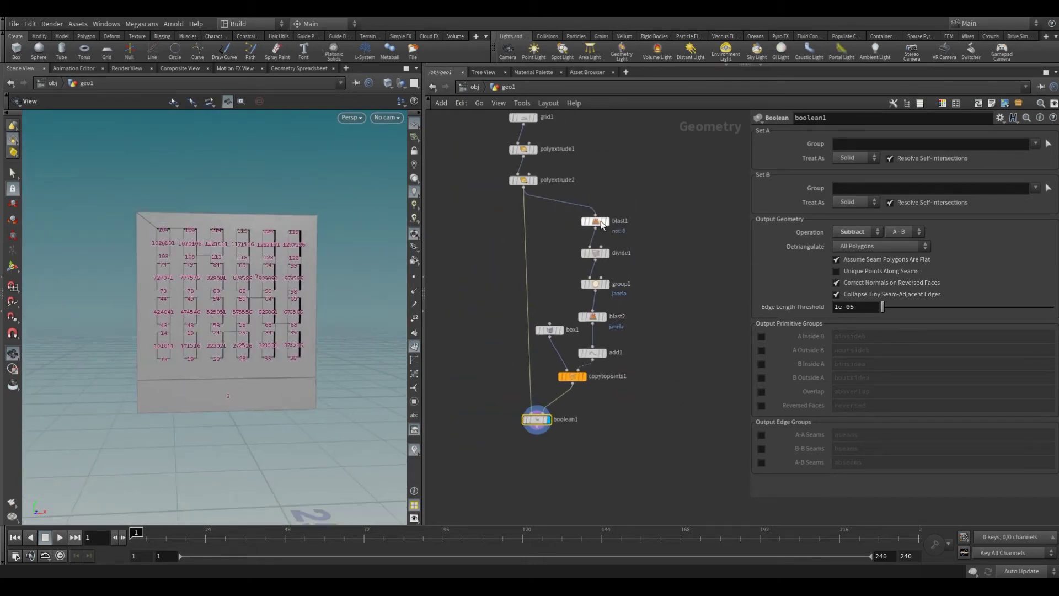
pyautogui.keyDown('alt'); pyautogui.moveTo(601, 223); pyautogui.dragTo(686, 221); pyautogui.keyUp('alt')
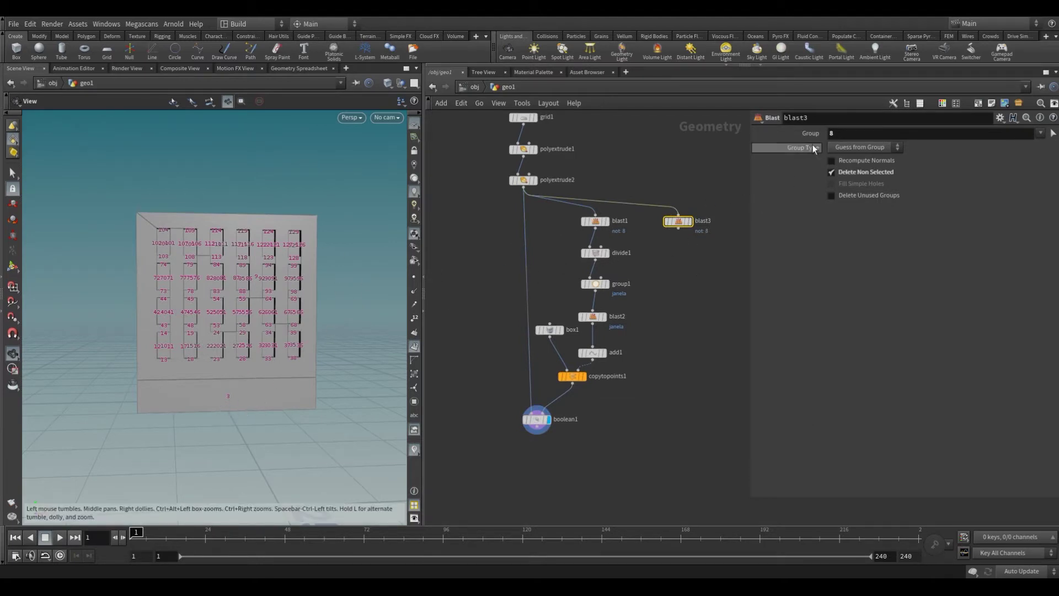
# - Set blast3's group to primitive 3 and drop a copy of divide1 under it
pyautogui.click(691, 221)
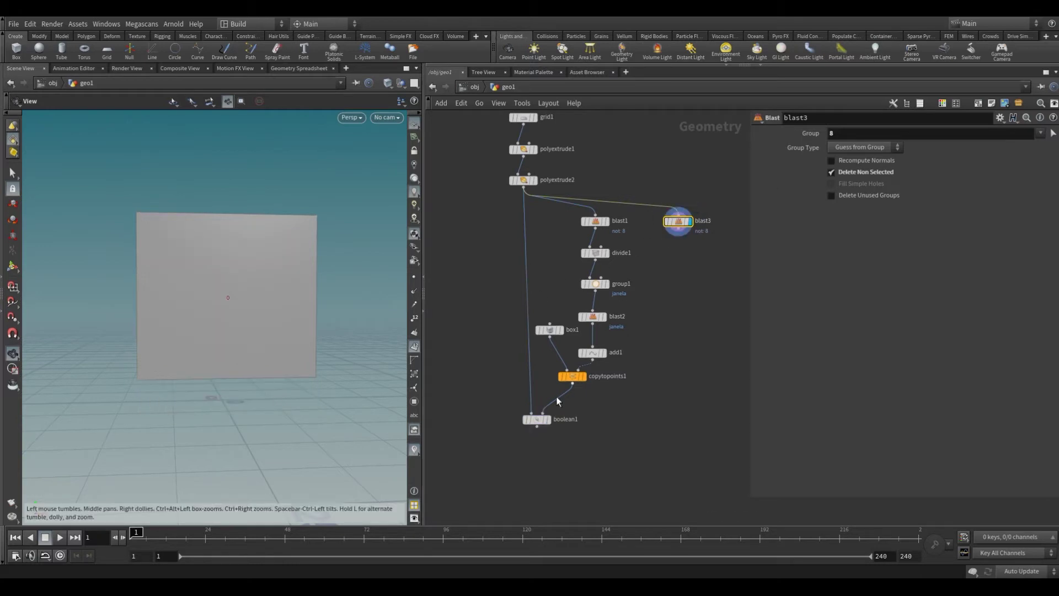
pyautogui.click(552, 422)
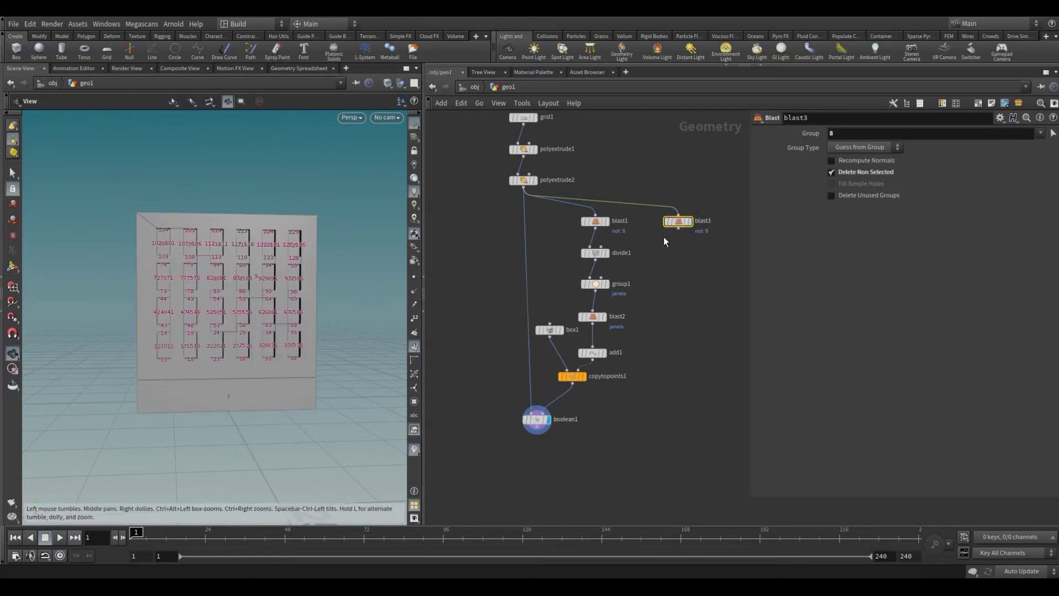
pyautogui.click(691, 220)
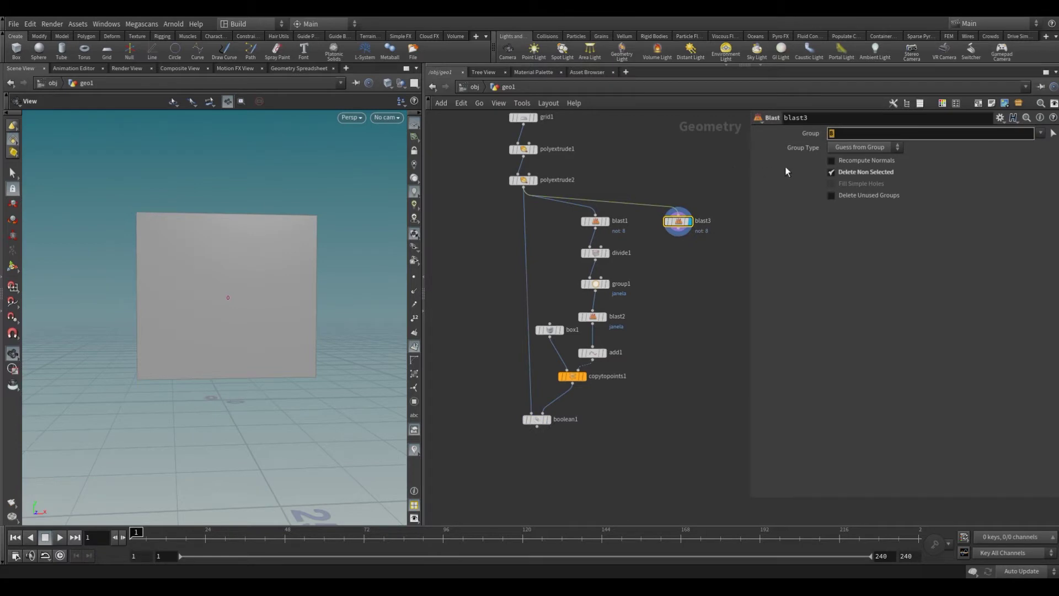
pyautogui.write('3')
pyautogui.press('Return')
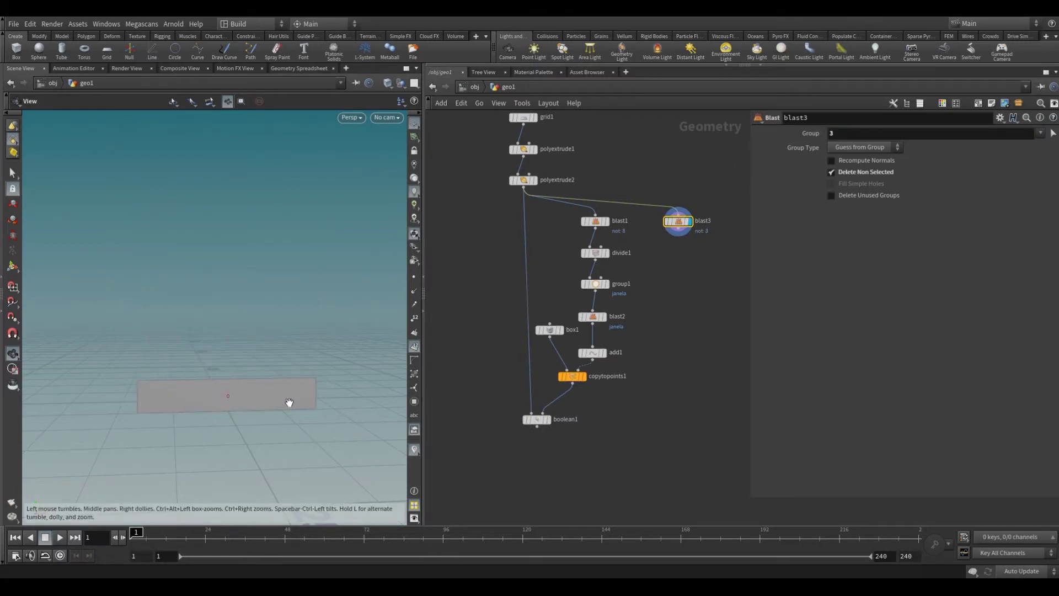
pyautogui.moveTo(597, 285); pyautogui.dragTo(666, 256)
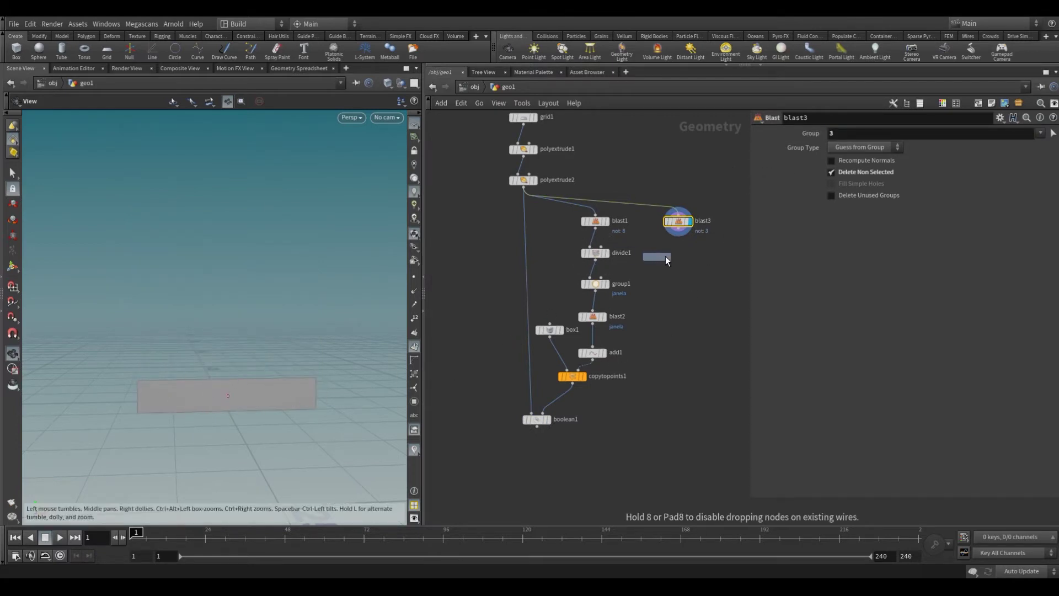
pyautogui.click(687, 257)
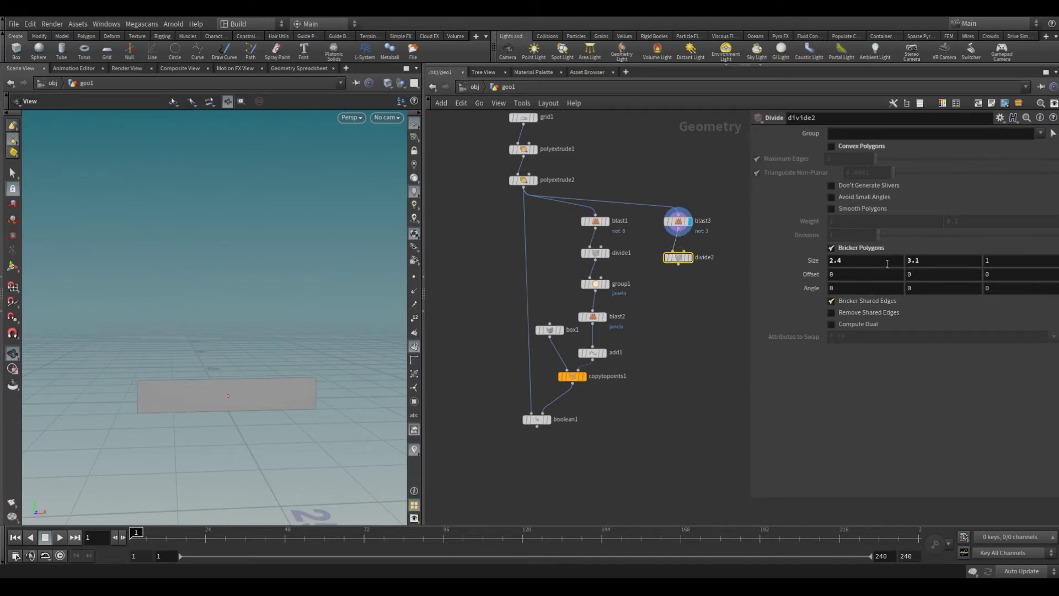
# - Set divide2's brick size to 8.6 by 1.55 and display it as four large cells
pyautogui.doubleClick(868, 261)
pyautogui.click(939, 262)
pyautogui.moveTo(938, 261); pyautogui.dragTo(889, 262)
pyautogui.write('1.55')
pyautogui.press('Return')
pyautogui.click(690, 257)
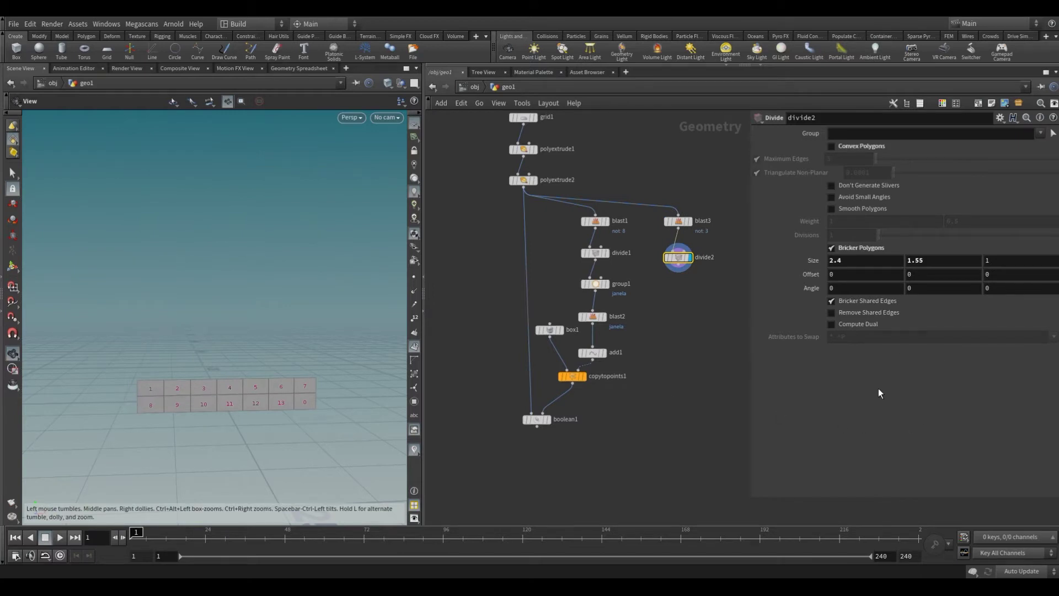
pyautogui.doubleClick(847, 264)
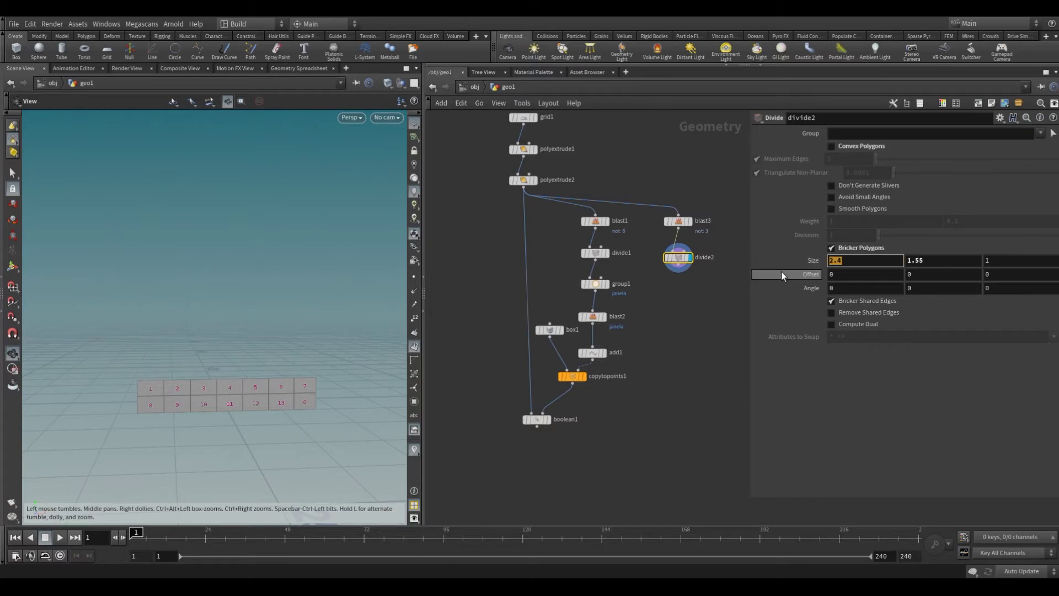
pyautogui.write('8.6')
pyautogui.press('Return')
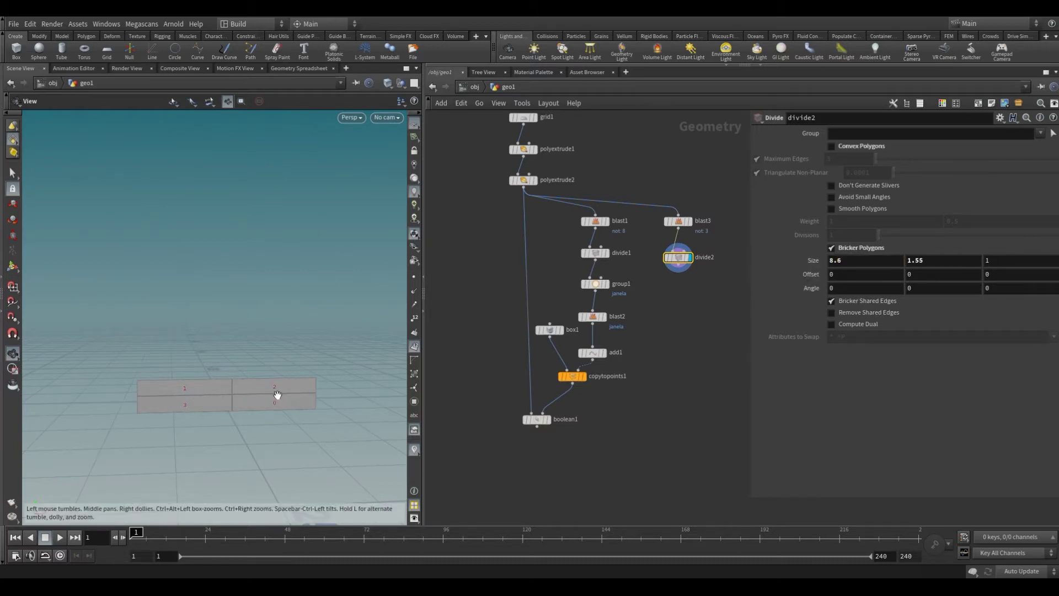
pyautogui.moveTo(678, 257); pyautogui.dragTo(678, 253)
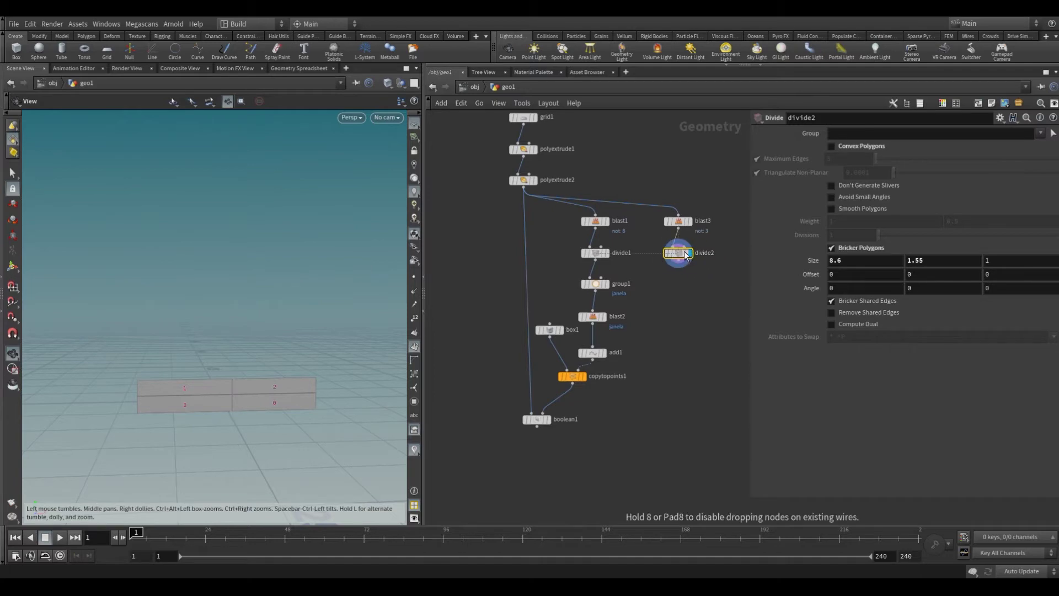
# - Add a Group node below divide2 named janelas, using a bounding region instead of base group
pyautogui.press('Tab')
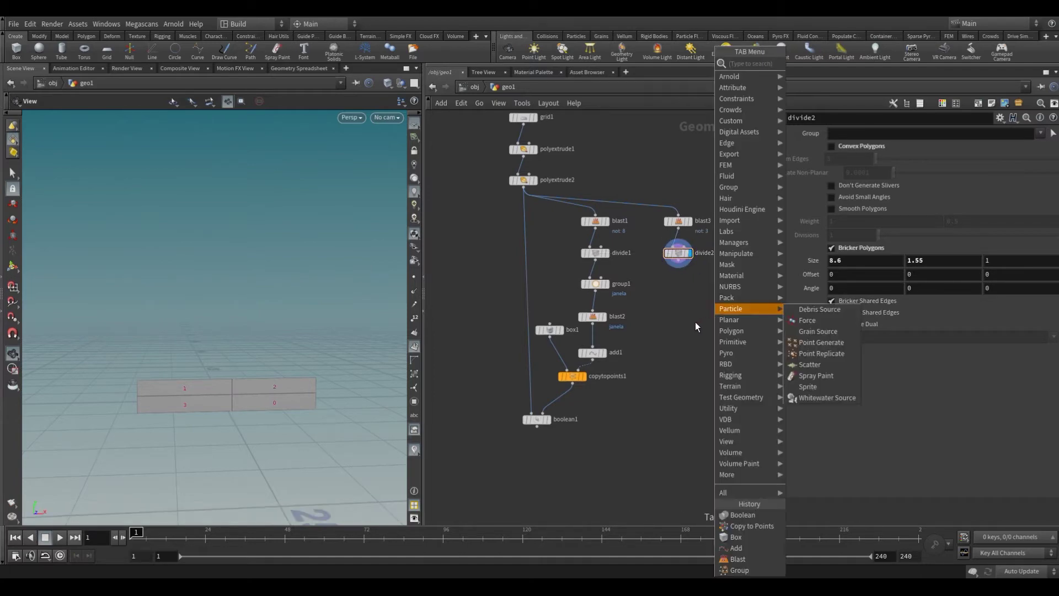
pyautogui.write('group')
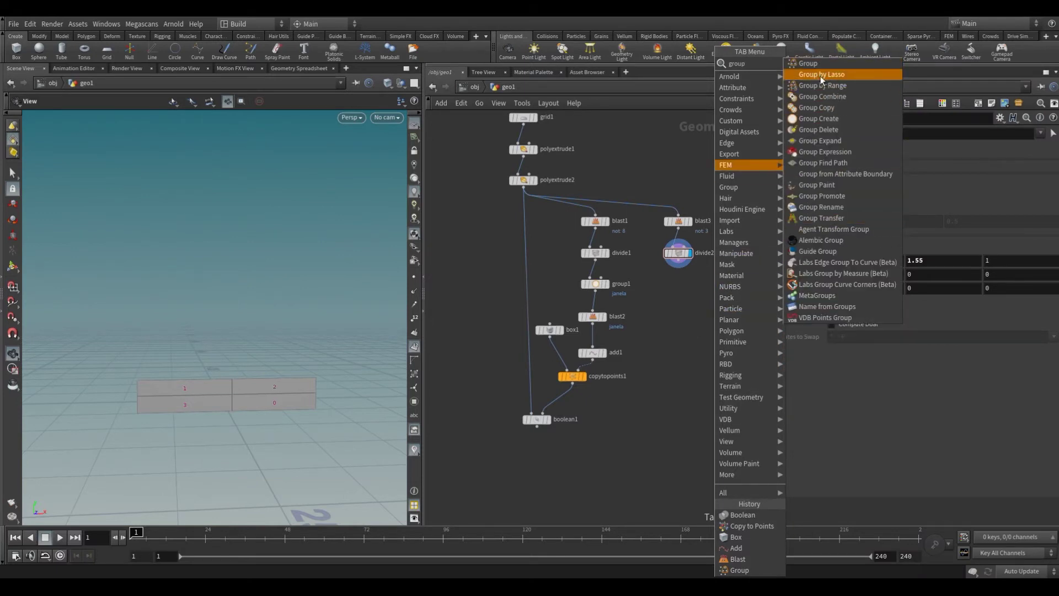
pyautogui.click(820, 76)
pyautogui.click(679, 291)
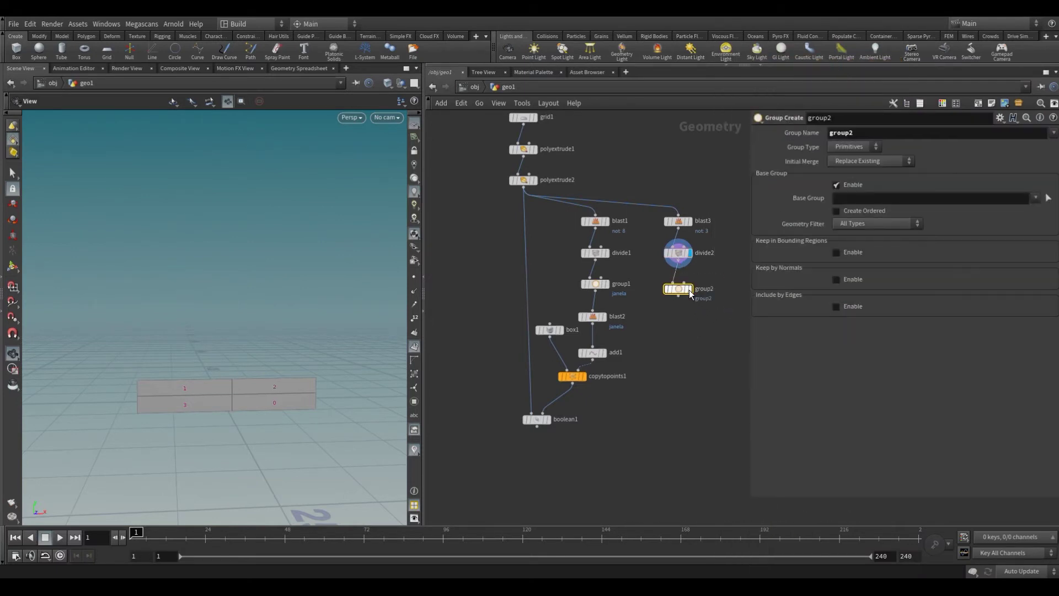
pyautogui.click(691, 289)
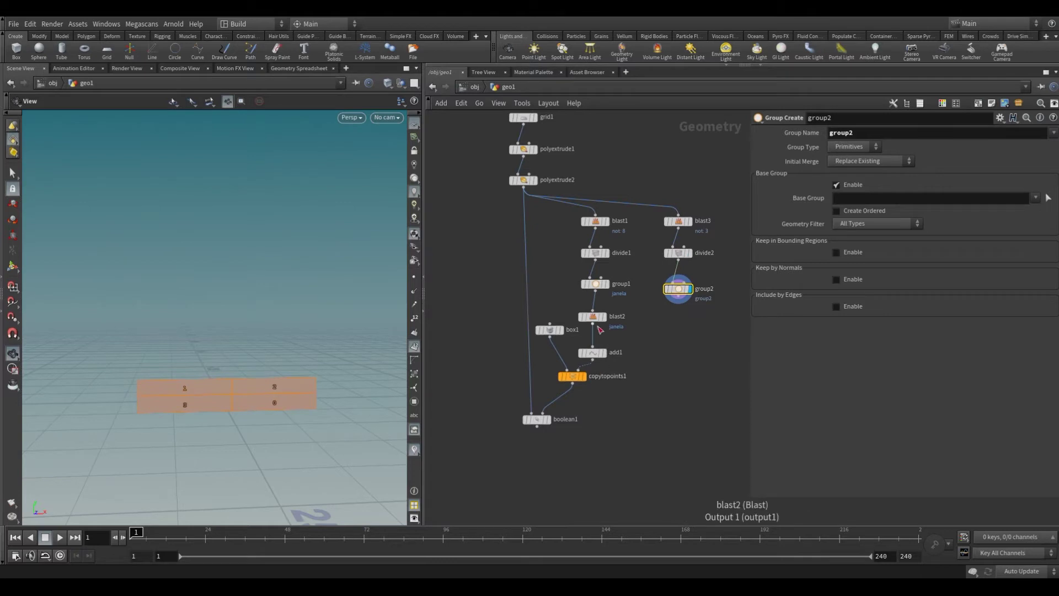
pyautogui.doubleClick(841, 133)
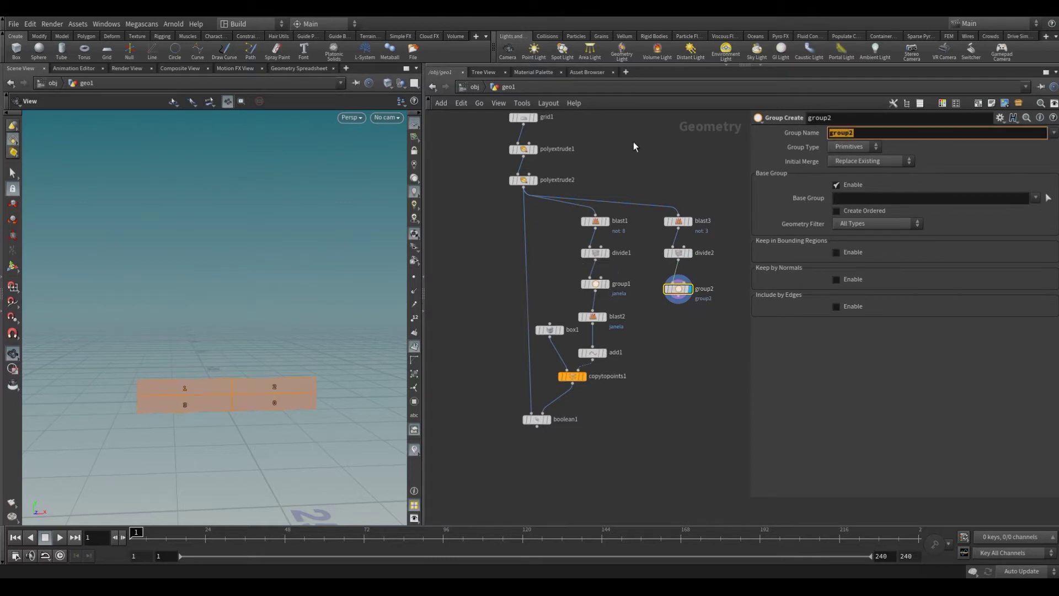
pyautogui.write('janelas')
pyautogui.press('Return')
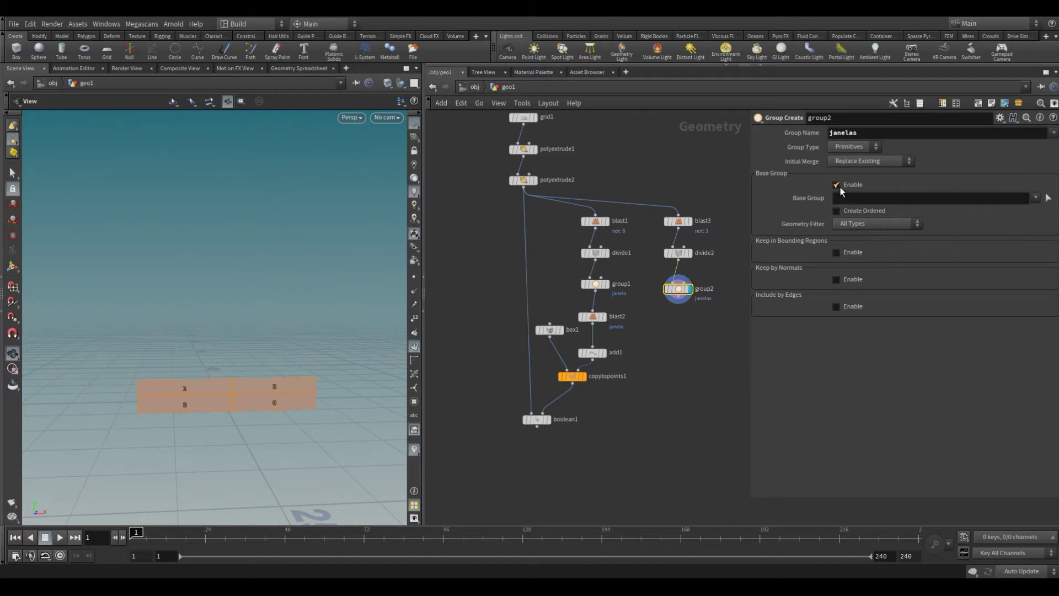
pyautogui.click(838, 185)
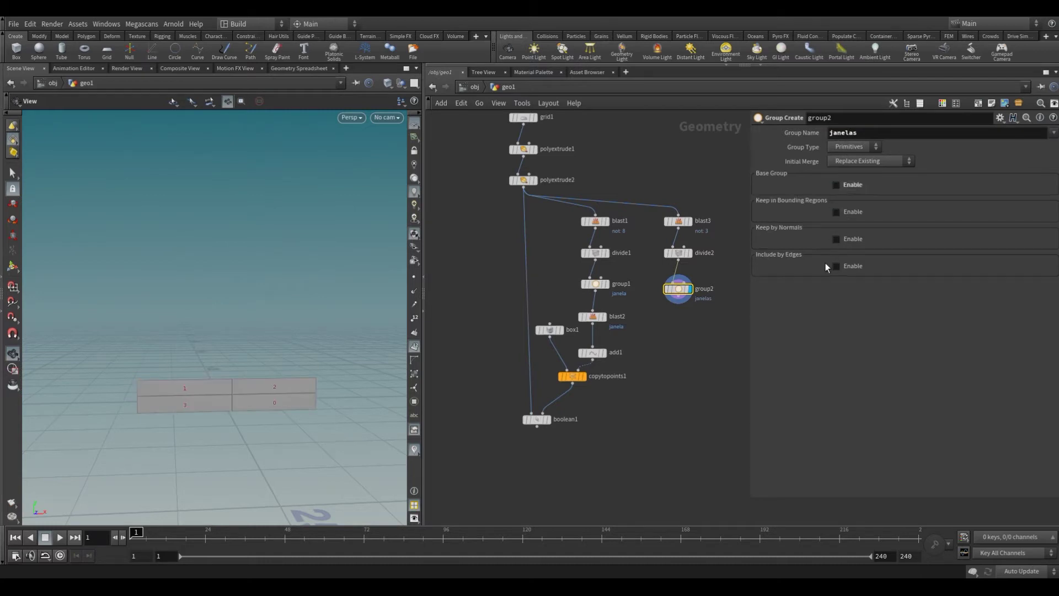
pyautogui.click(838, 212)
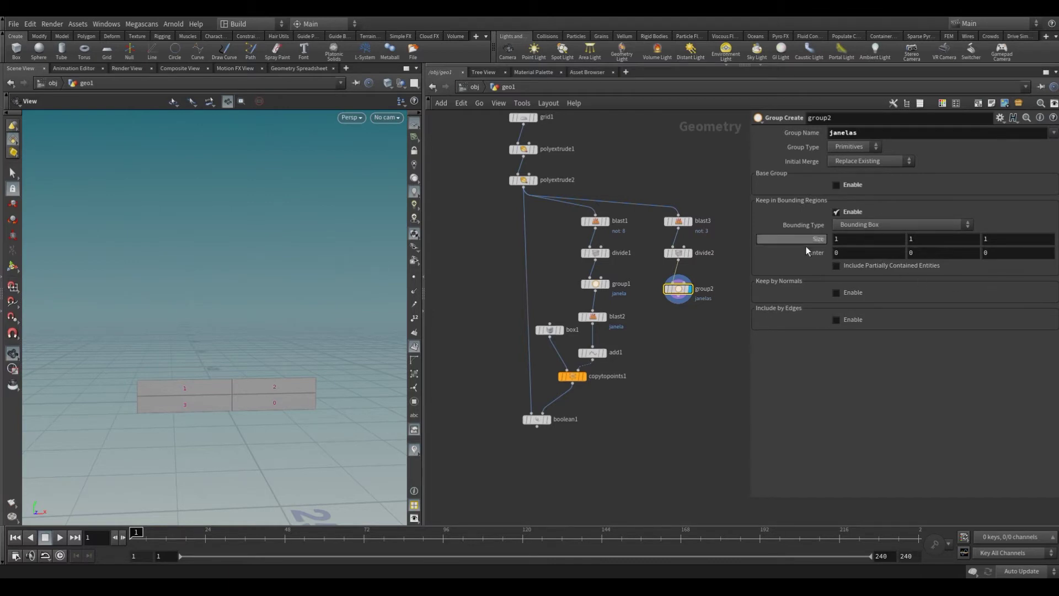
# - Make the janelas bounding box 16 wide and centre it at Z 5
pyautogui.moveTo(259, 417)
pyautogui.mouseDown()
pyautogui.moveTo(208, 408)
pyautogui.moveTo(239, 399)
pyautogui.mouseUp()
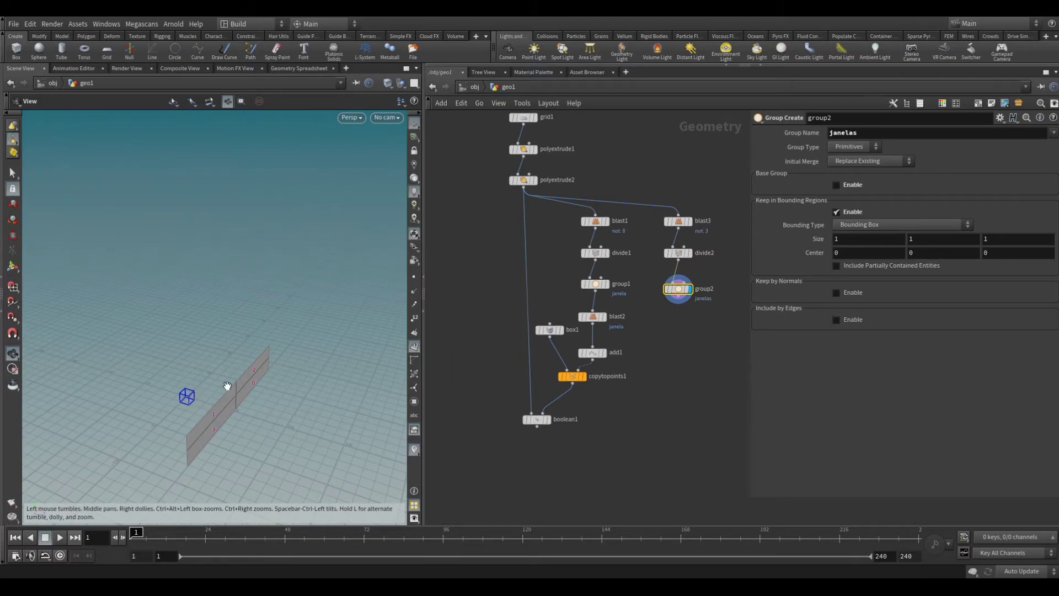
pyautogui.click(838, 239)
pyautogui.write('6')
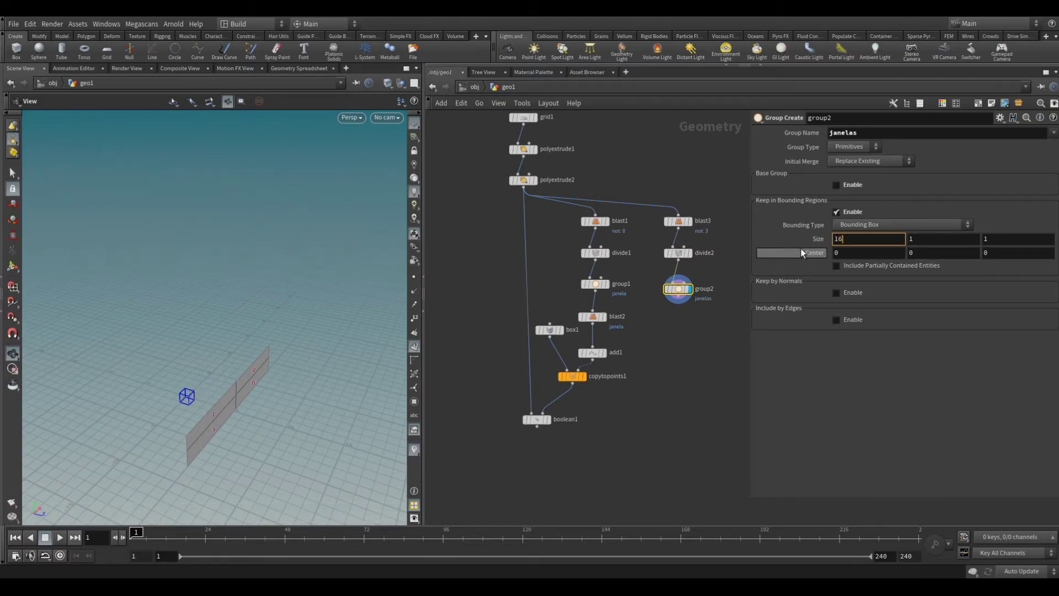
pyautogui.press('Return')
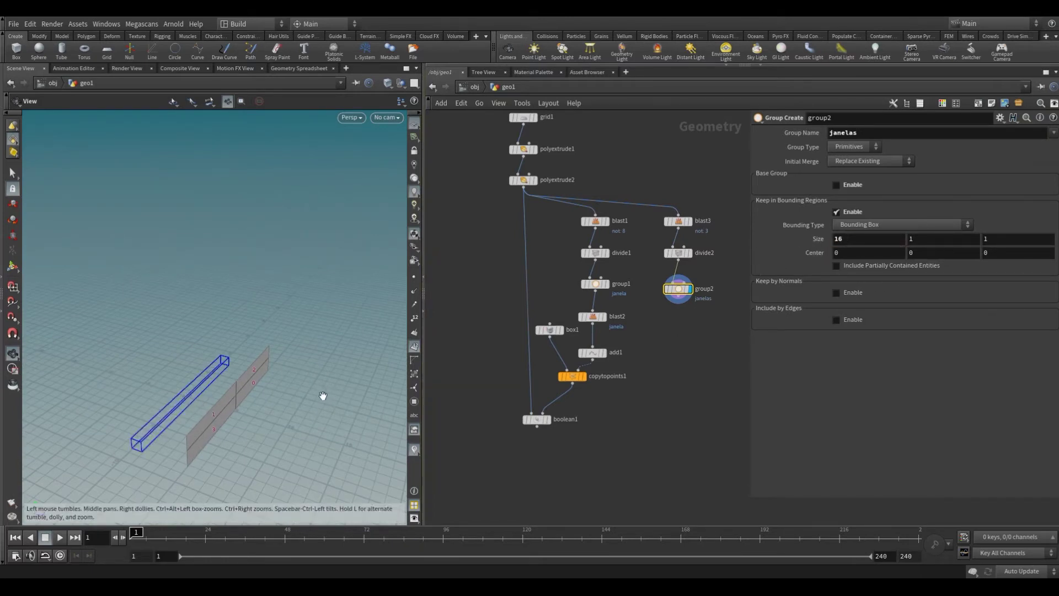
pyautogui.moveTo(322, 397)
pyautogui.mouseDown()
pyautogui.moveTo(277, 385)
pyautogui.moveTo(359, 388)
pyautogui.moveTo(317, 385)
pyautogui.moveTo(166, 442)
pyautogui.mouseUp()
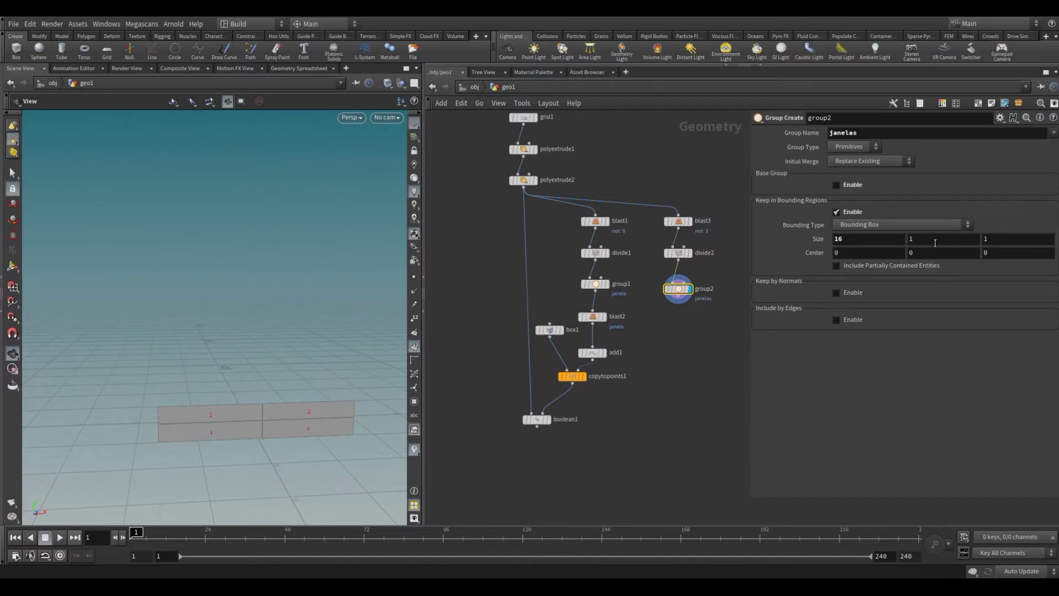
pyautogui.click(987, 251)
pyautogui.write('6')
pyautogui.press('Return')
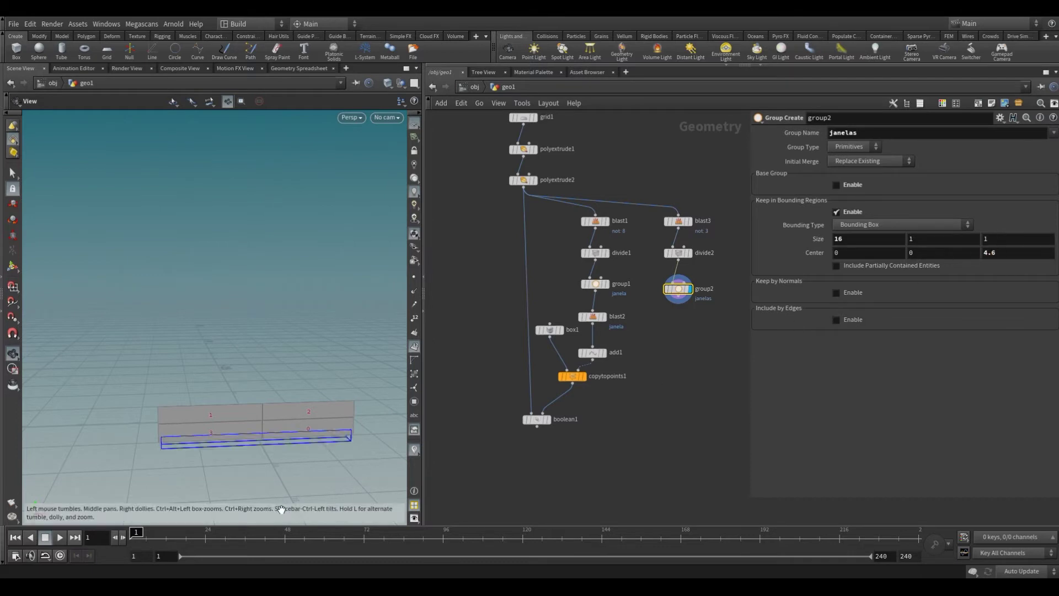
pyautogui.moveTo(268, 474); pyautogui.dragTo(369, 477)
pyautogui.moveTo(1014, 253); pyautogui.dragTo(1016, 264, button='middle')
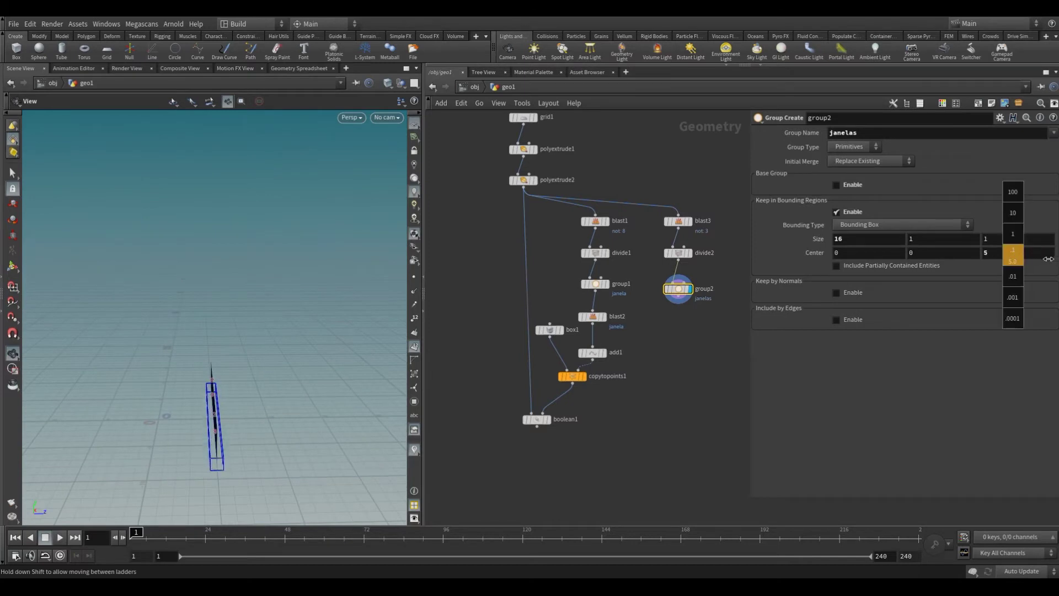
pyautogui.moveTo(355, 418)
pyautogui.mouseDown()
pyautogui.moveTo(272, 466)
pyautogui.moveTo(213, 406)
pyautogui.moveTo(230, 390)
pyautogui.moveTo(286, 423)
pyautogui.moveTo(222, 398)
pyautogui.mouseUp()
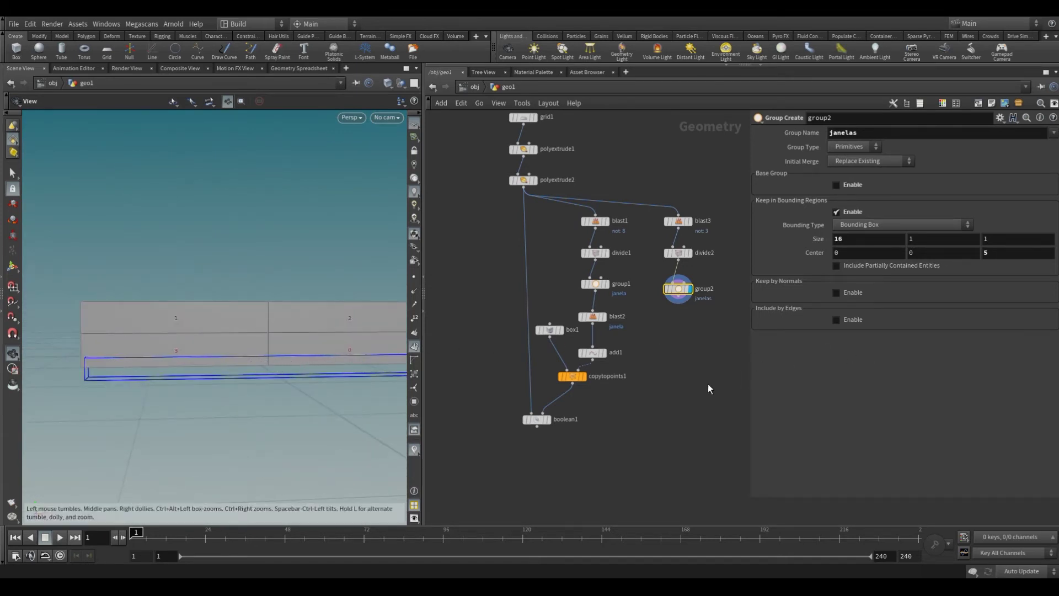
# - Switch the janelas group type from Primitives to Points
pyautogui.click(866, 148)
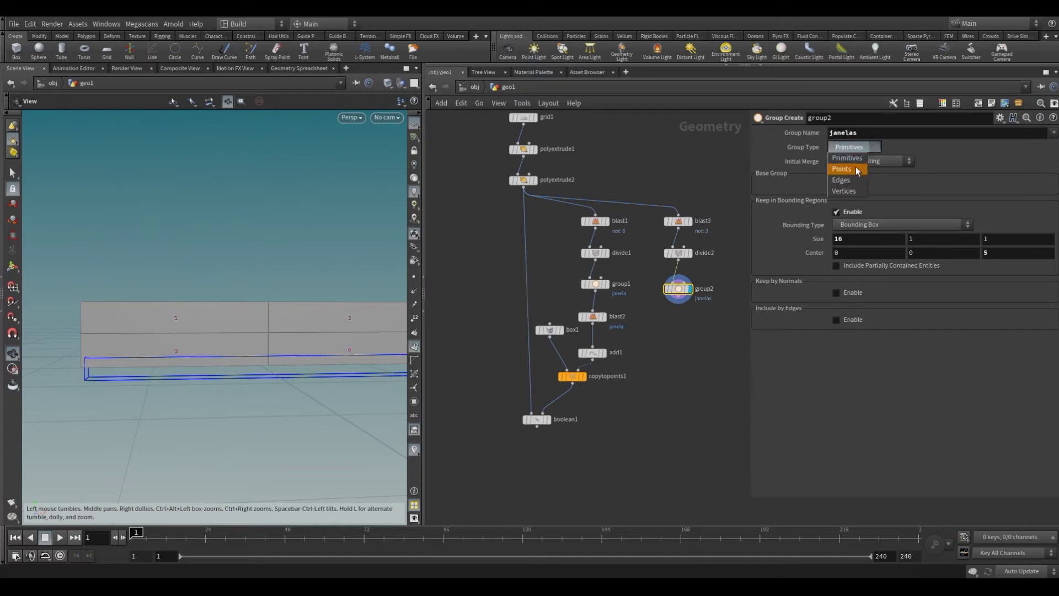
pyautogui.click(856, 167)
pyautogui.moveTo(310, 374); pyautogui.dragTo(303, 373)
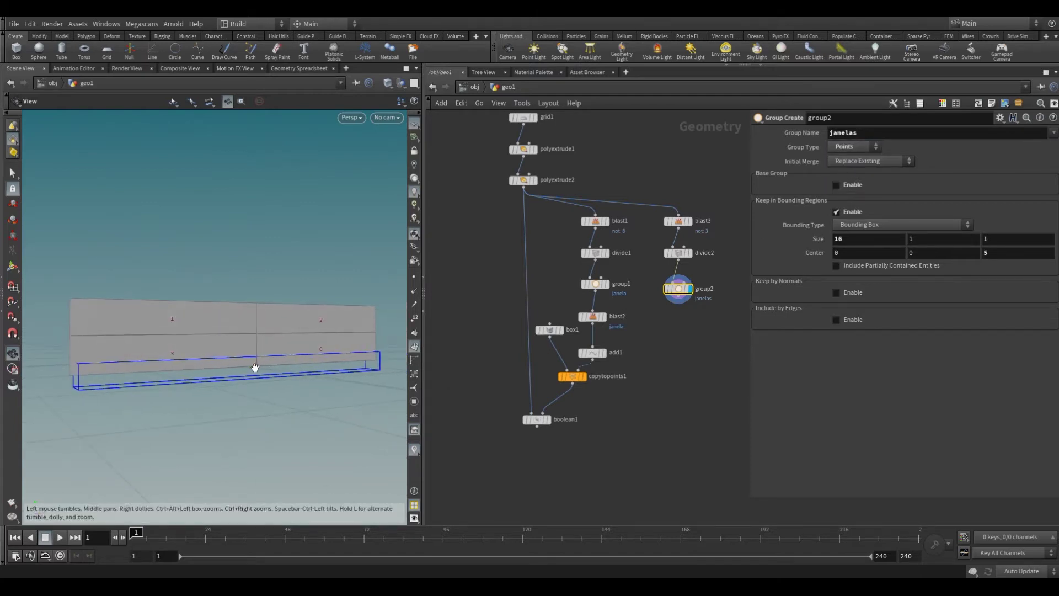
pyautogui.scroll(-2, 267, 386)
pyautogui.scroll(-4, 241, 395)
pyautogui.moveTo(281, 415); pyautogui.dragTo(255, 425, button='middle')
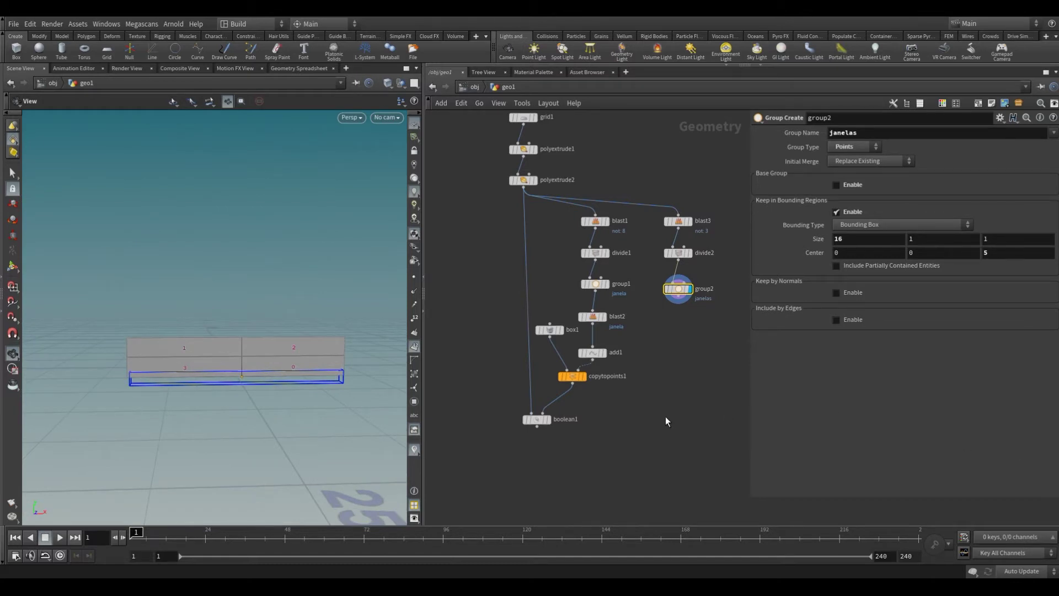
pyautogui.moveTo(661, 409); pyautogui.dragTo(622, 405, button='middle')
# - Add a Blast node below group2 and display its output
pyautogui.press('Tab')
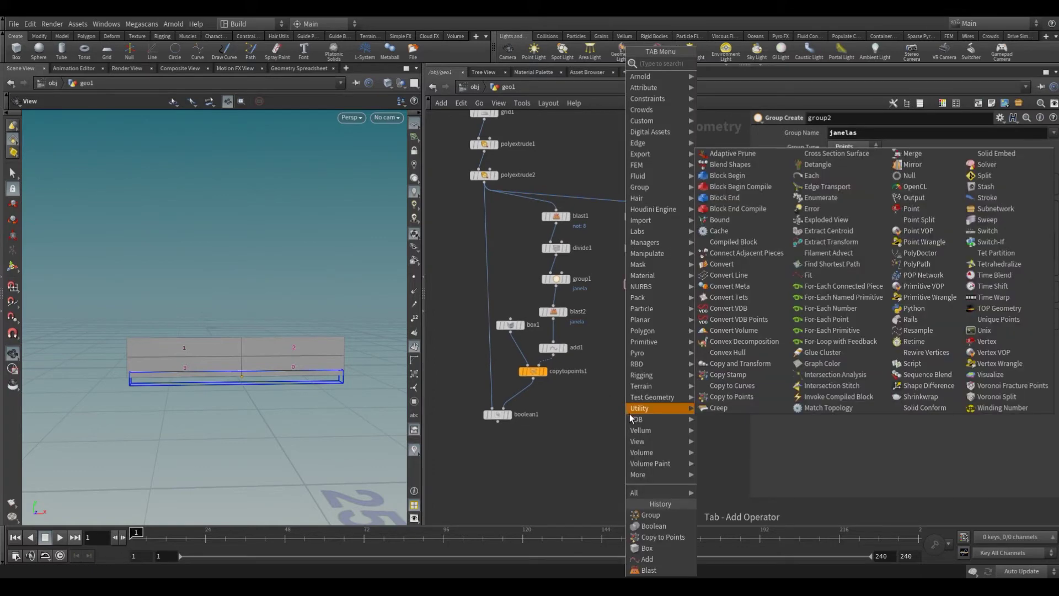
pyautogui.write('blas')
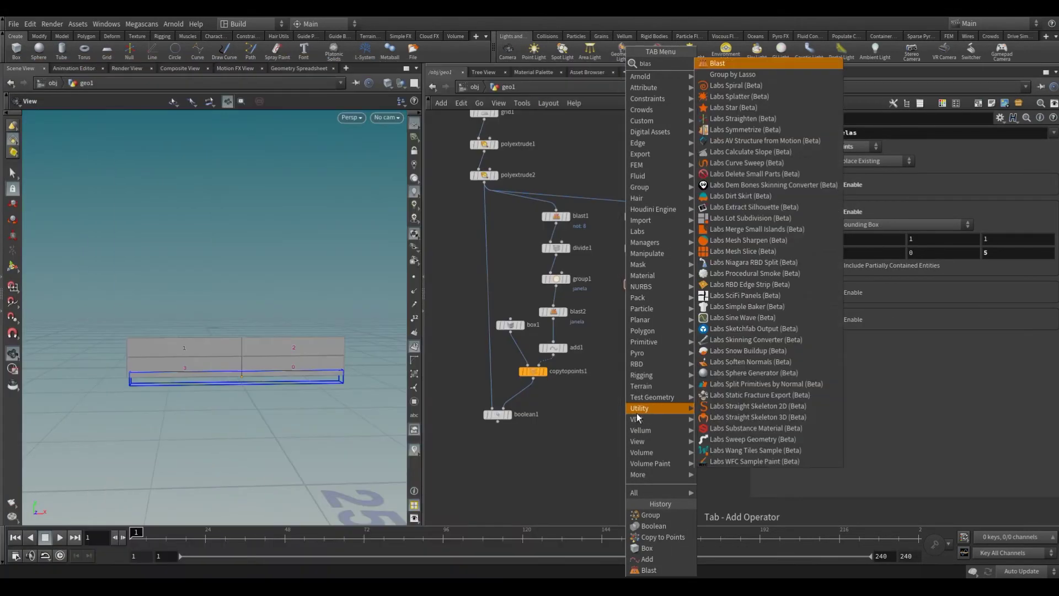
pyautogui.write('t')
pyautogui.press('Return')
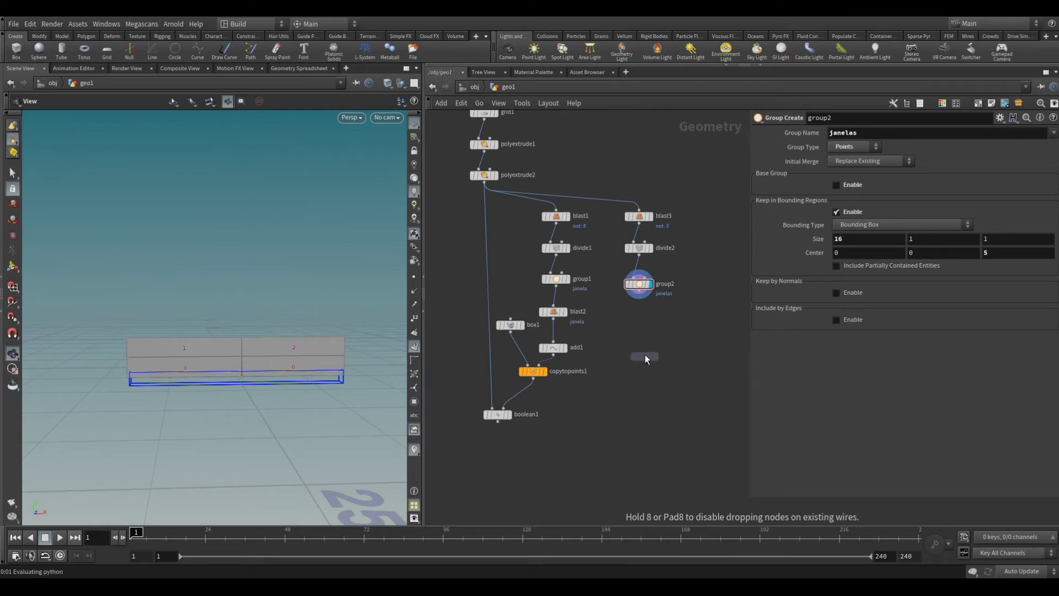
pyautogui.click(641, 314)
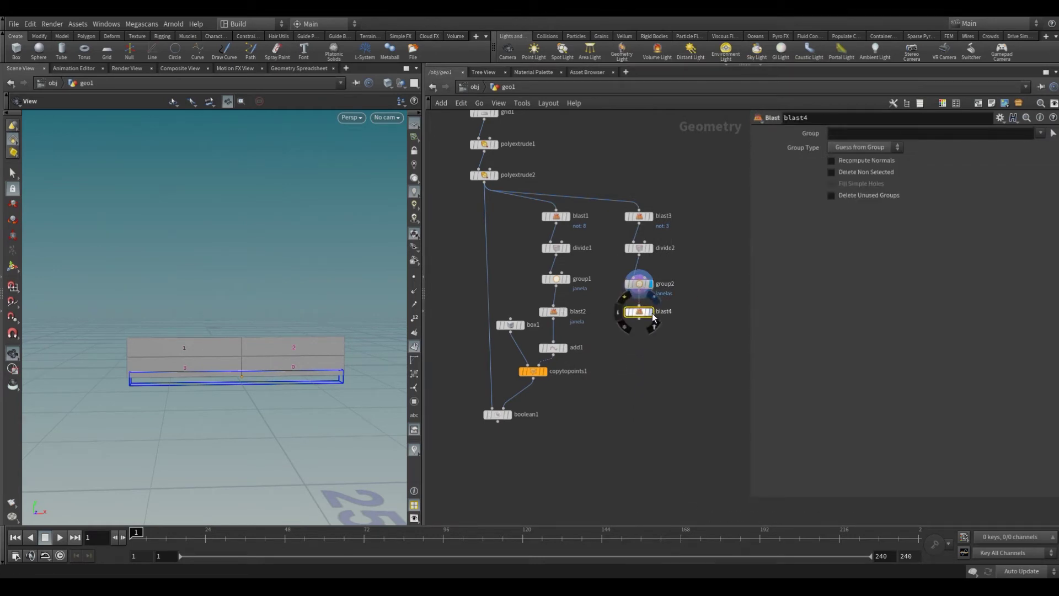
pyautogui.click(652, 313)
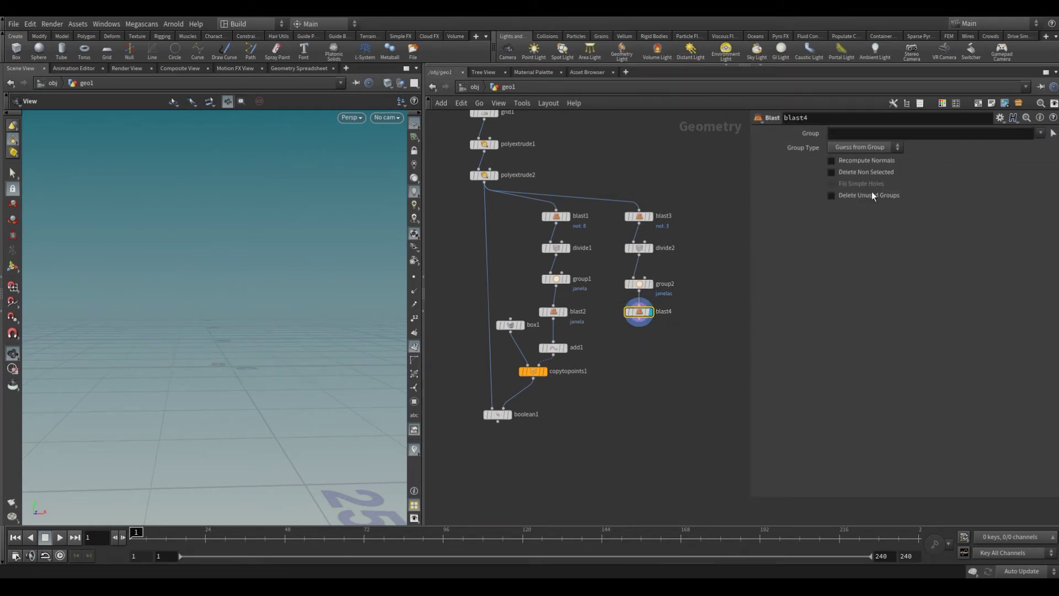
# - Rename group2's group from janelas to portas
pyautogui.click(1041, 134)
pyautogui.click(641, 284)
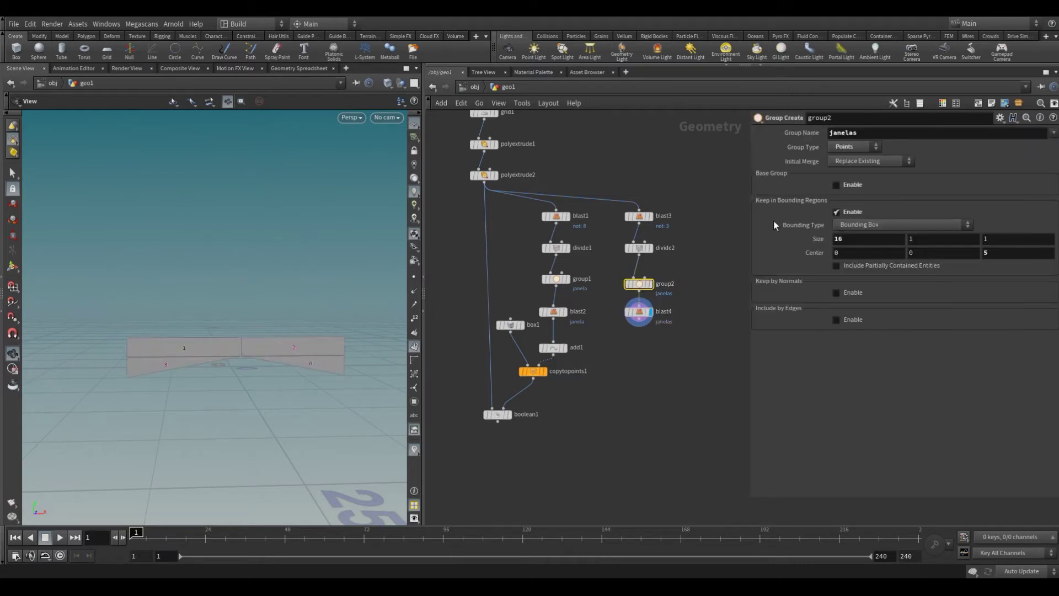
pyautogui.doubleClick(884, 132)
pyautogui.write('por')
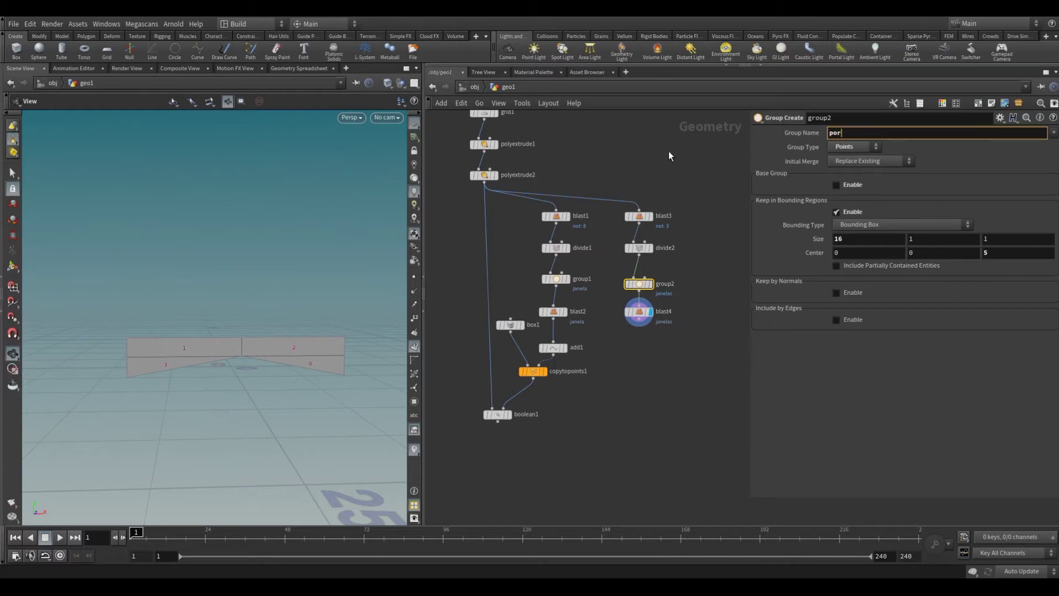
pyautogui.write('tas')
pyautogui.press('Return')
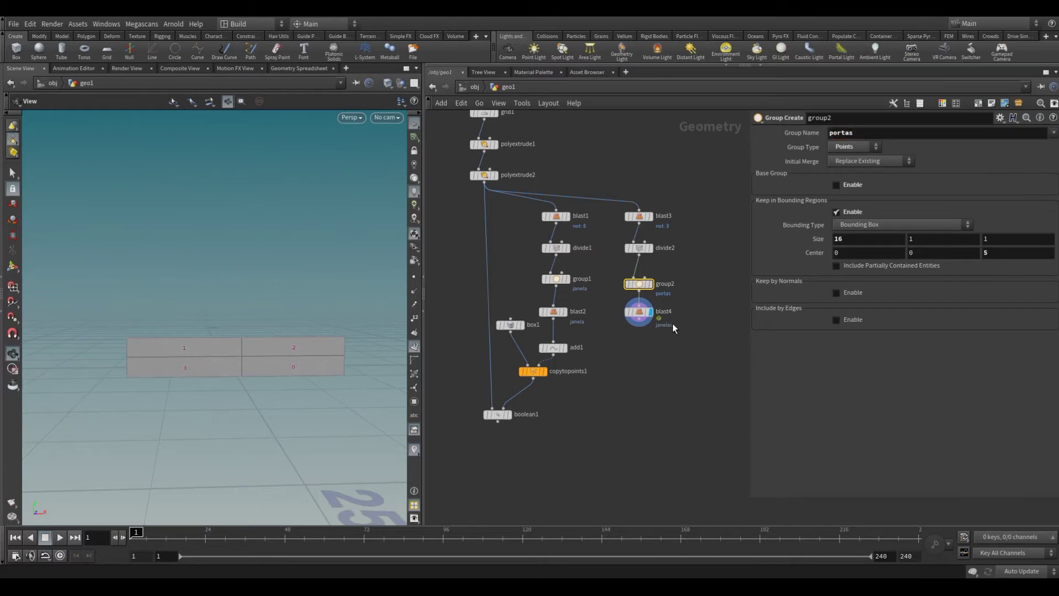
# - Set blast4's group to portas with Delete Non Selected, keeping only portas
pyautogui.click(645, 314)
pyautogui.click(1041, 135)
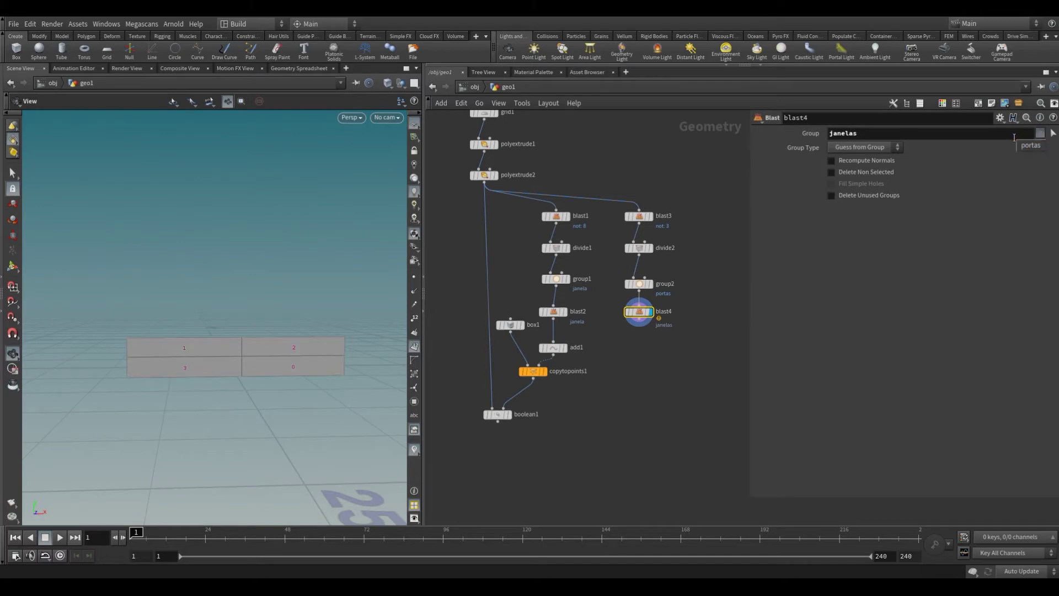
pyautogui.press('Escape')
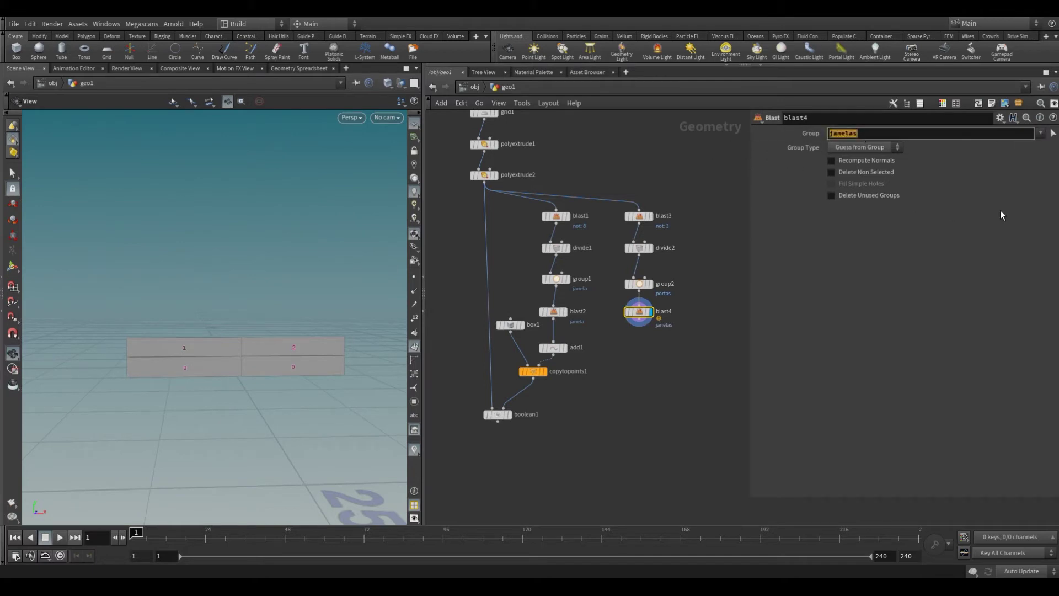
pyautogui.press('BackSpace')
pyautogui.write('portas')
pyautogui.press('Return')
pyautogui.click(1042, 133)
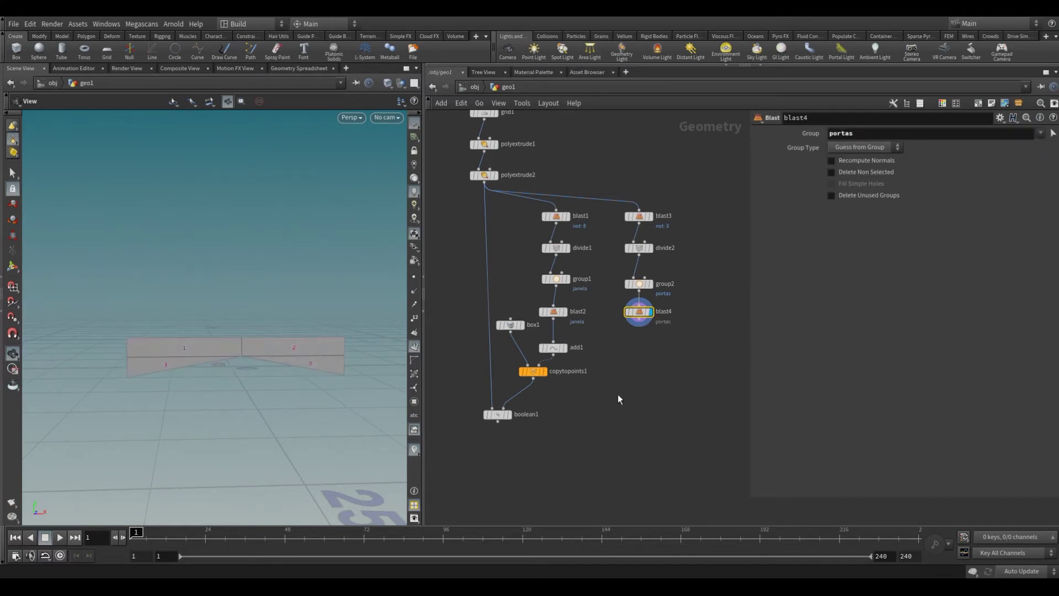
pyautogui.click(678, 392)
pyautogui.click(832, 173)
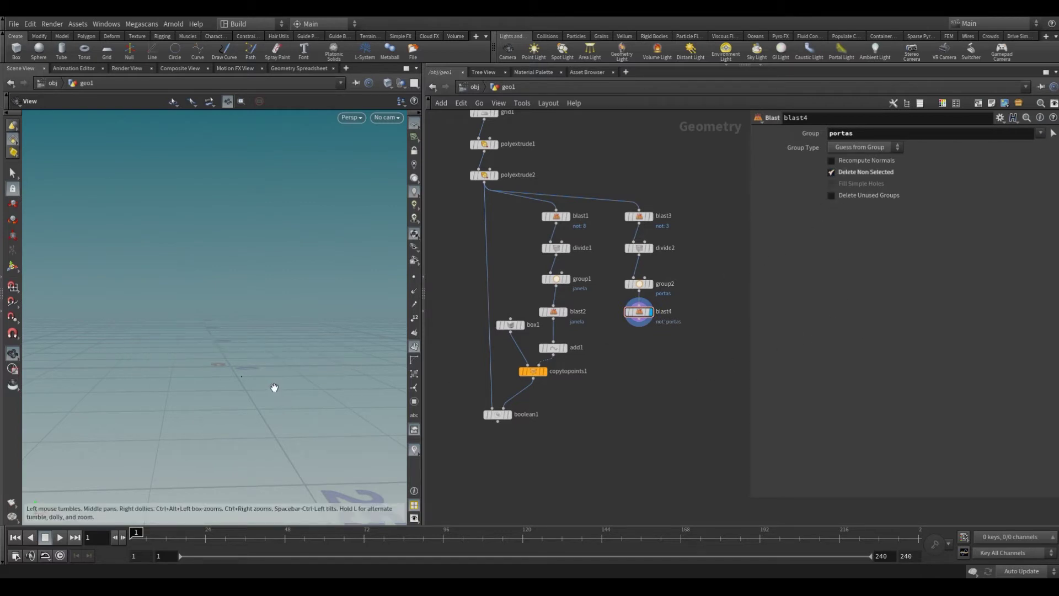
pyautogui.moveTo(274, 388)
pyautogui.mouseDown()
pyautogui.moveTo(293, 373)
pyautogui.moveTo(284, 350)
pyautogui.mouseUp()
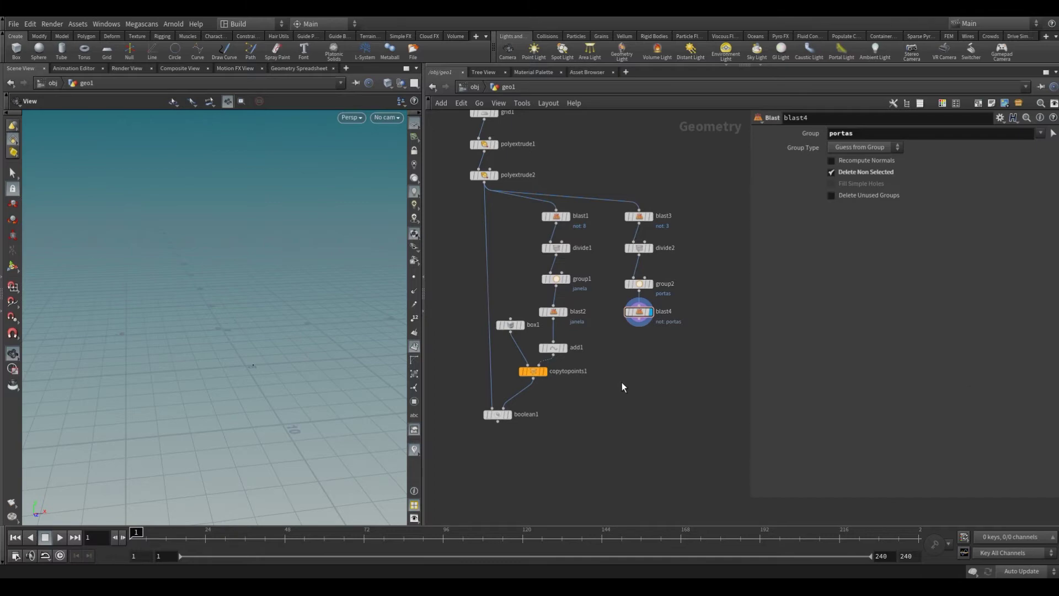
pyautogui.scroll(3, 622, 386)
# - Add a Group by Range node below blast4 acting on portas points
pyautogui.press('Tab')
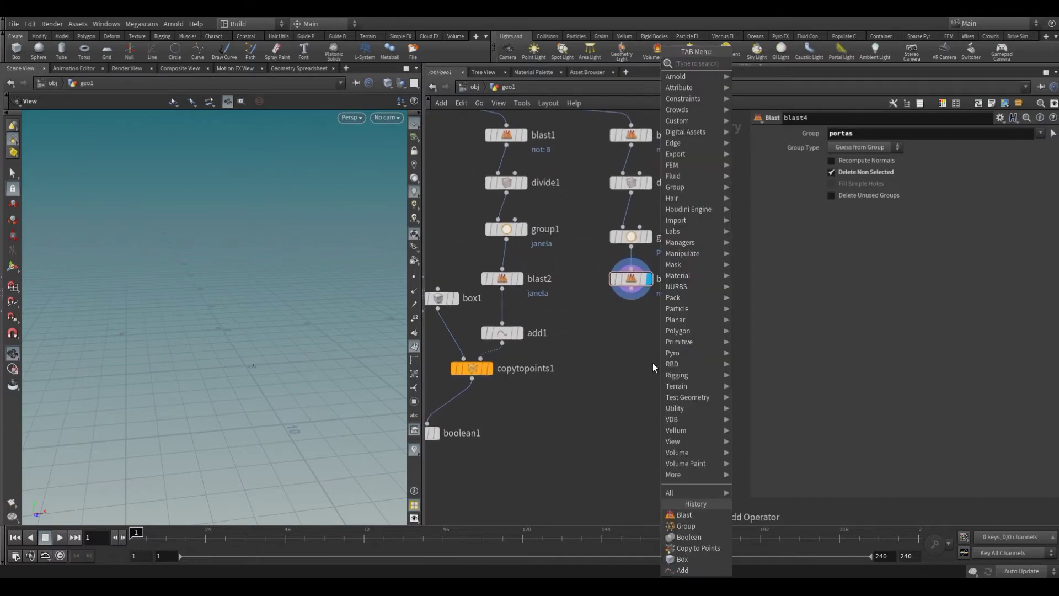
pyautogui.write('grou')
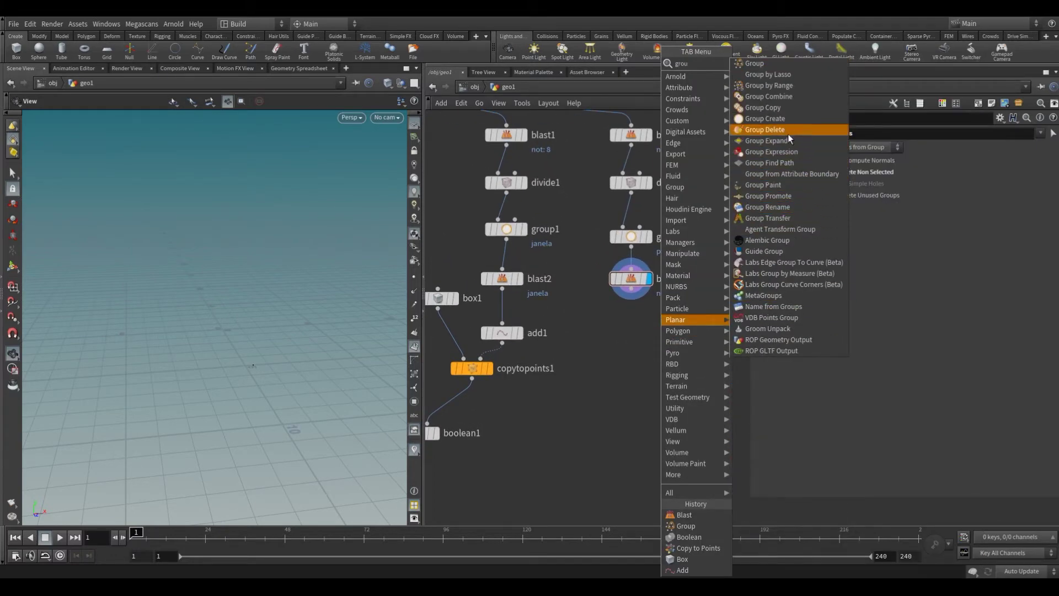
pyautogui.click(786, 85)
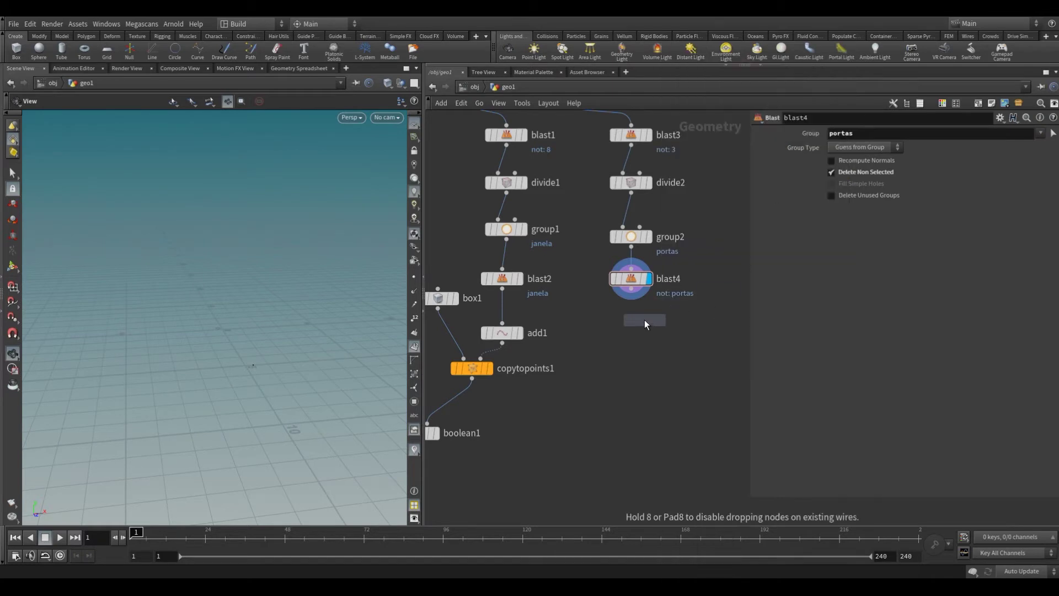
pyautogui.click(641, 320)
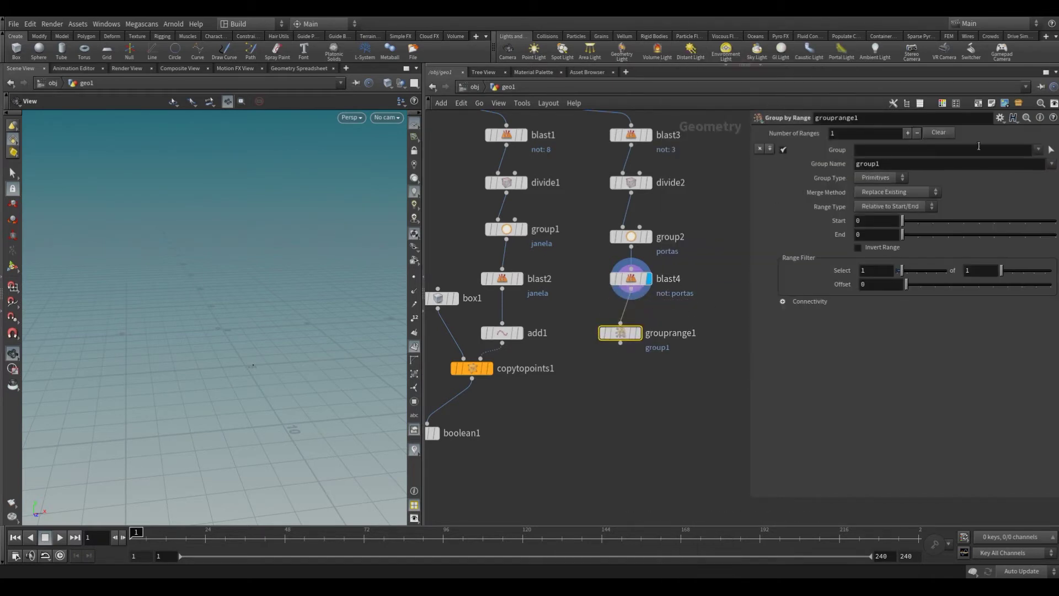
pyautogui.click(1038, 149)
pyautogui.click(1029, 163)
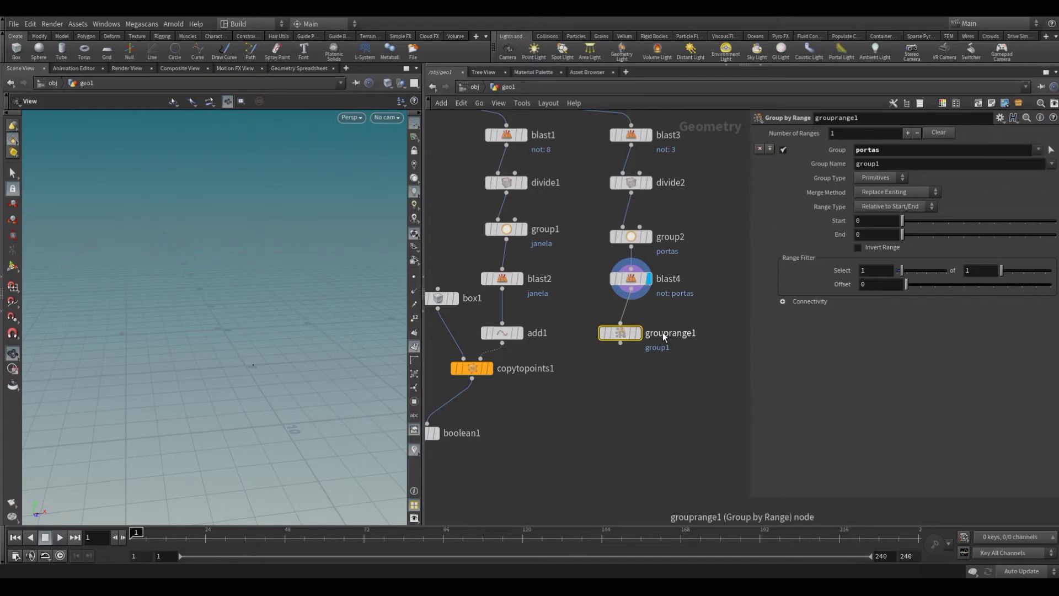
pyautogui.click(880, 177)
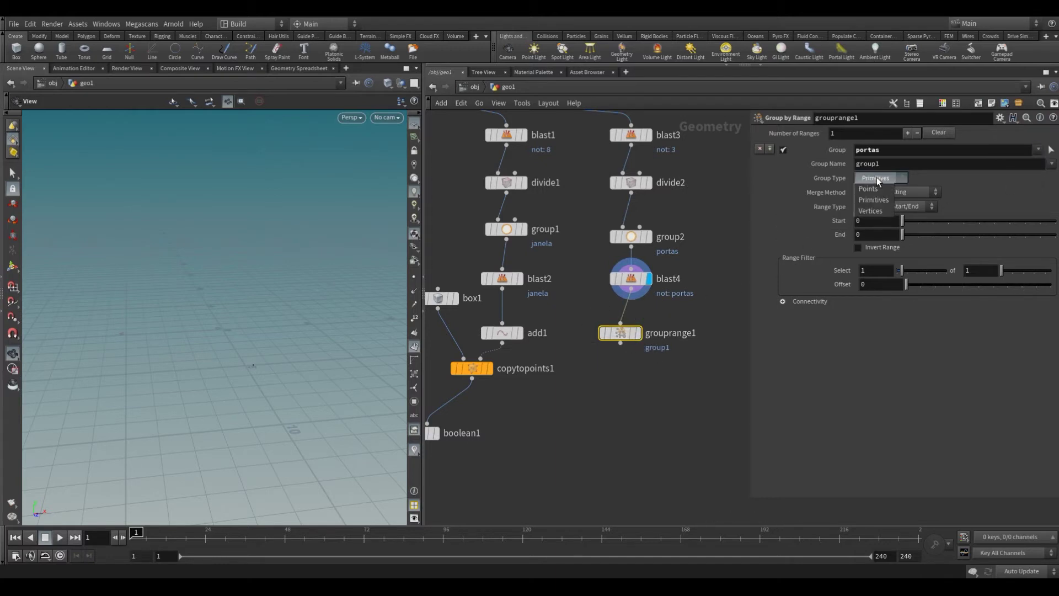
pyautogui.click(877, 188)
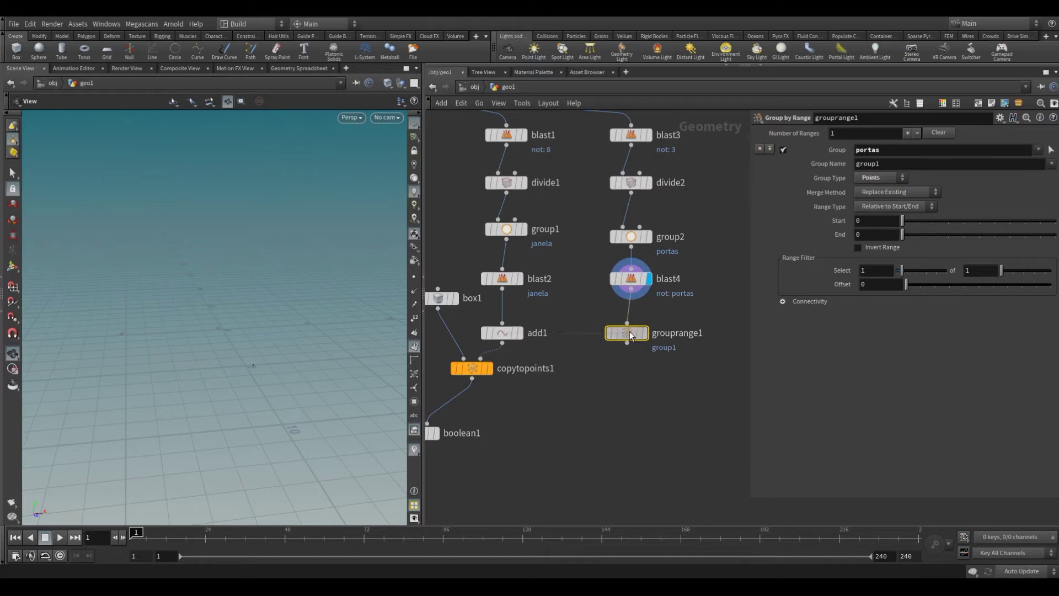
# - Set grouprange1's range filter to 1 of every 2 and display it
pyautogui.moveTo(630, 331); pyautogui.dragTo(640, 331)
pyautogui.click(982, 271)
pyautogui.write('2')
pyautogui.press('Return')
pyautogui.click(649, 333)
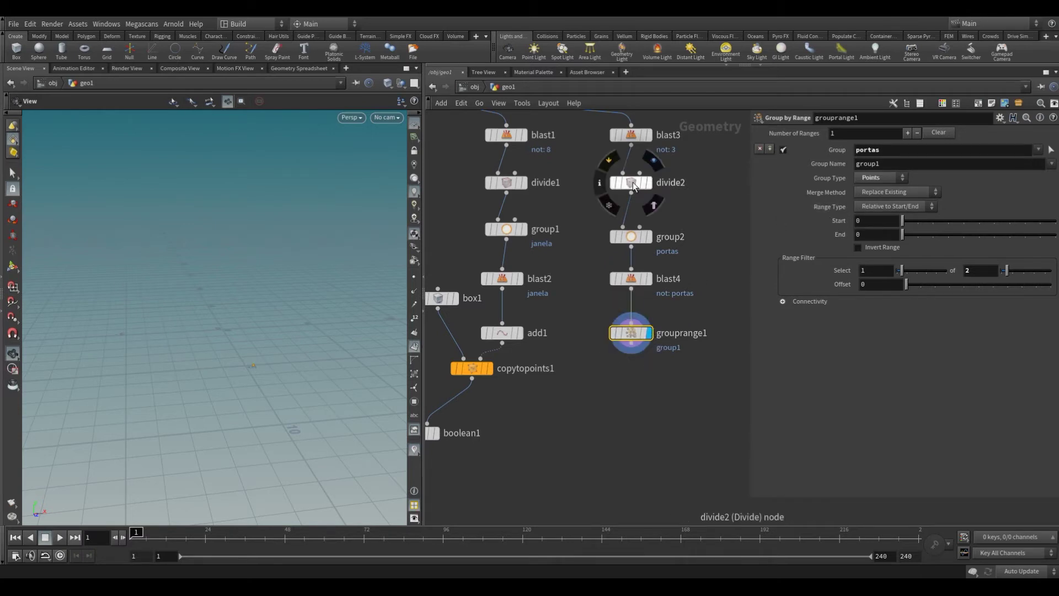
# - Try shrinking divide2's brick size, then undo the change
pyautogui.click(634, 182)
pyautogui.moveTo(870, 263); pyautogui.dragTo(564, 296, button='middle')
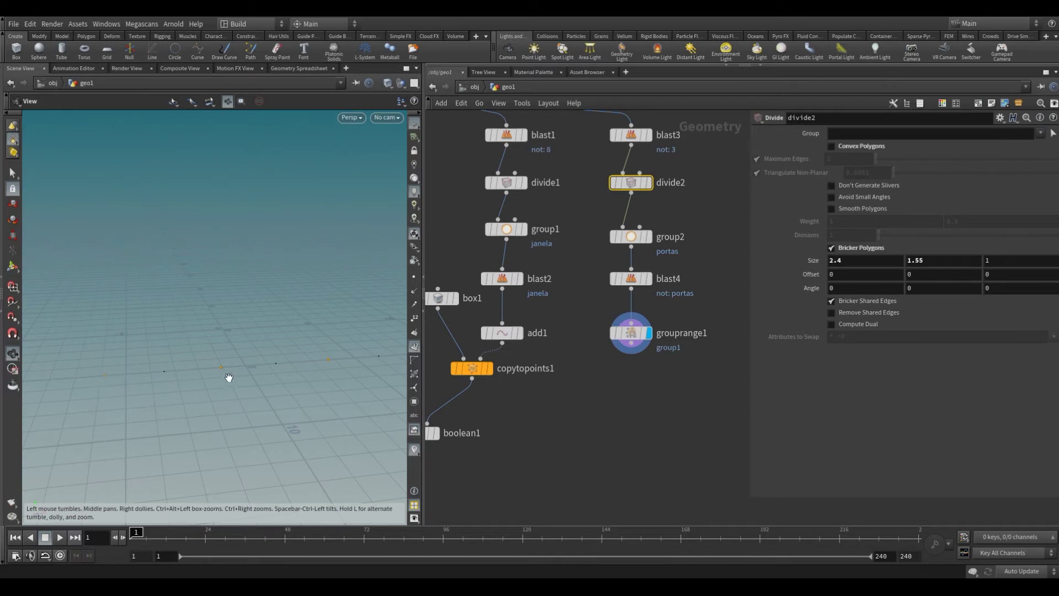
pyautogui.hotkey('ctrl', 'z')
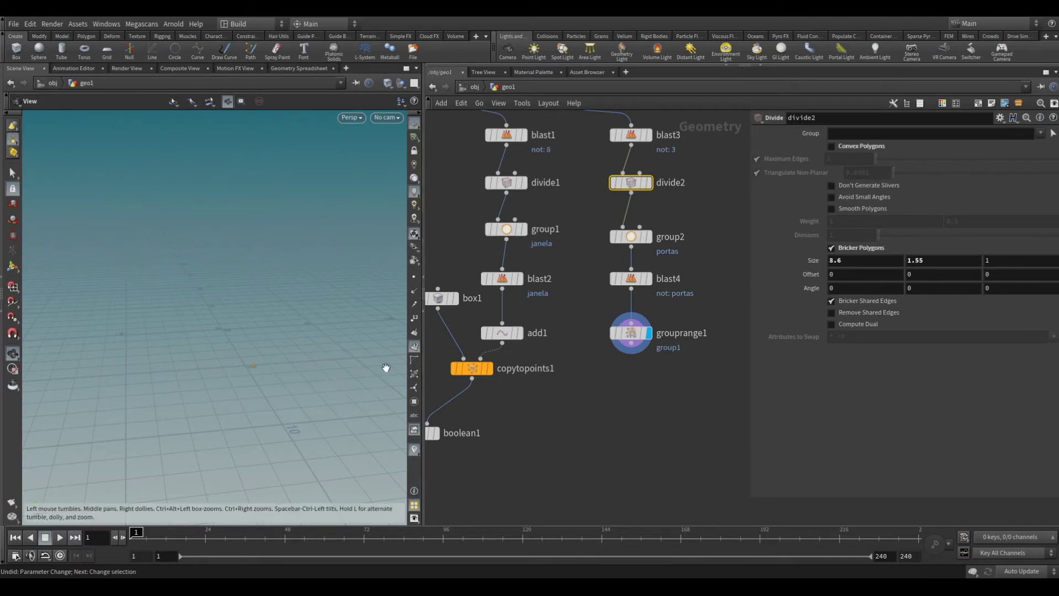
pyautogui.moveTo(650, 397); pyautogui.dragTo(632, 424, button='middle')
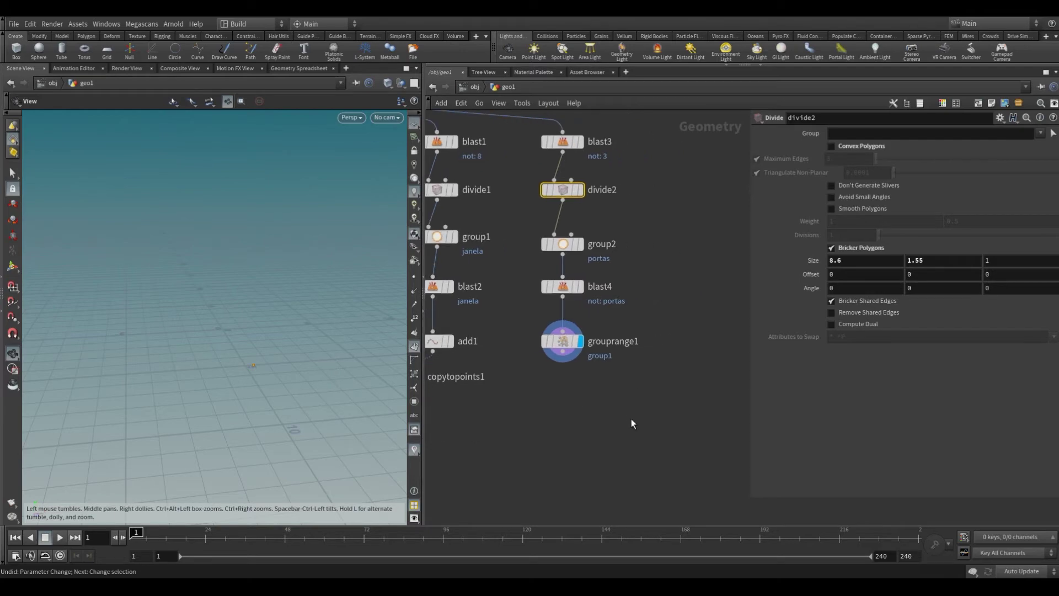
# - Add a new Box node, box2, beside grouprange1
pyautogui.press('Tab')
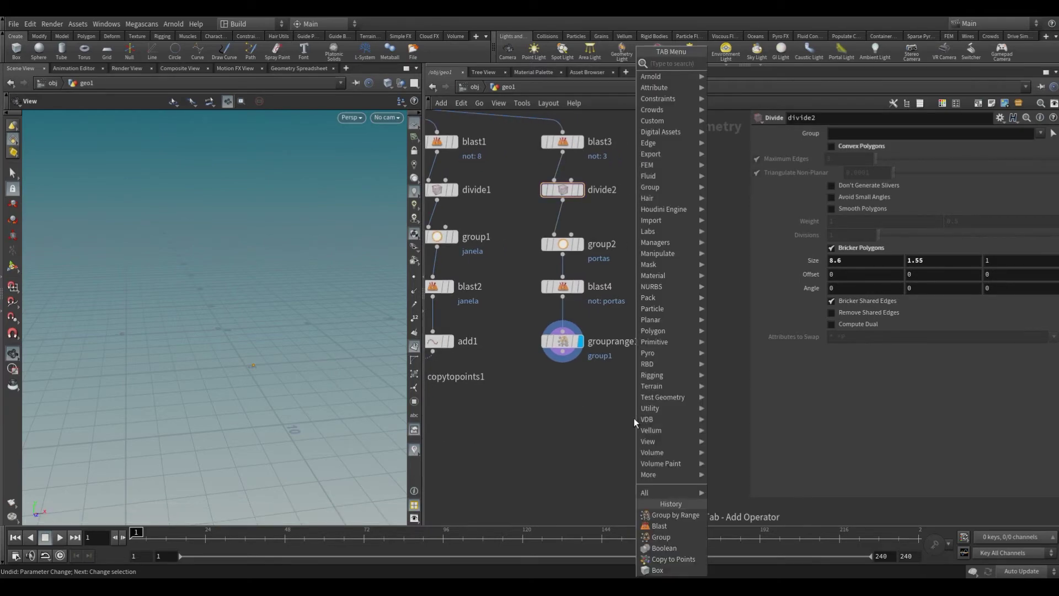
pyautogui.write('c')
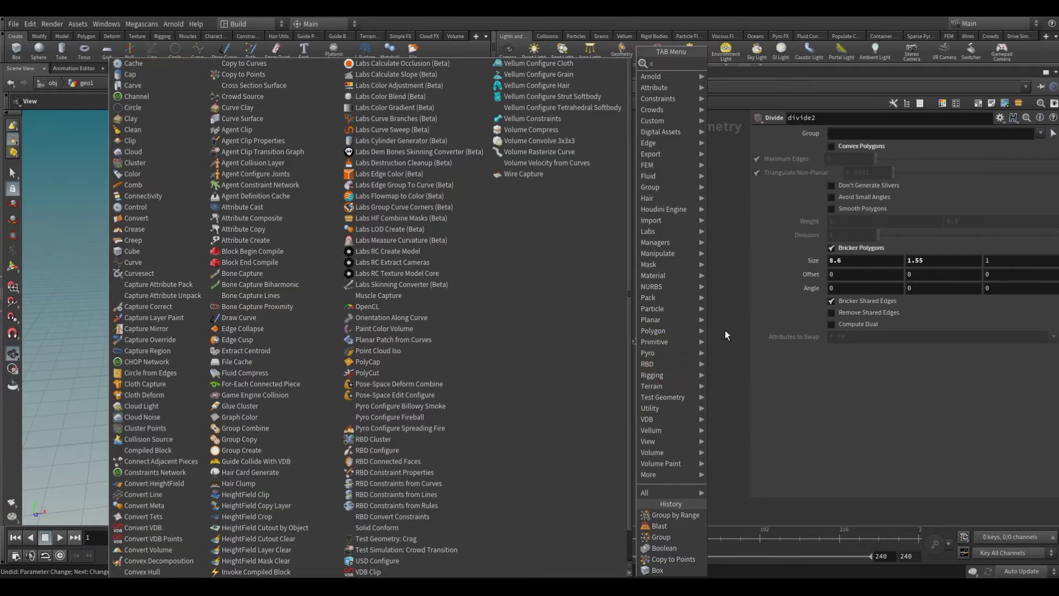
pyautogui.click(627, 393)
pyautogui.press('Tab')
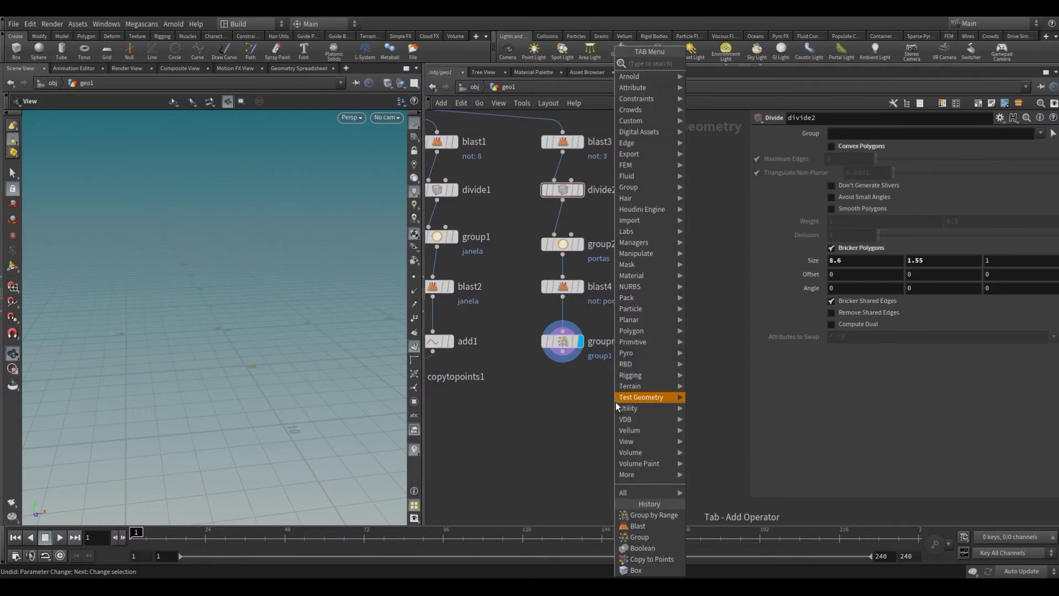
pyautogui.write('box')
pyautogui.click(709, 63)
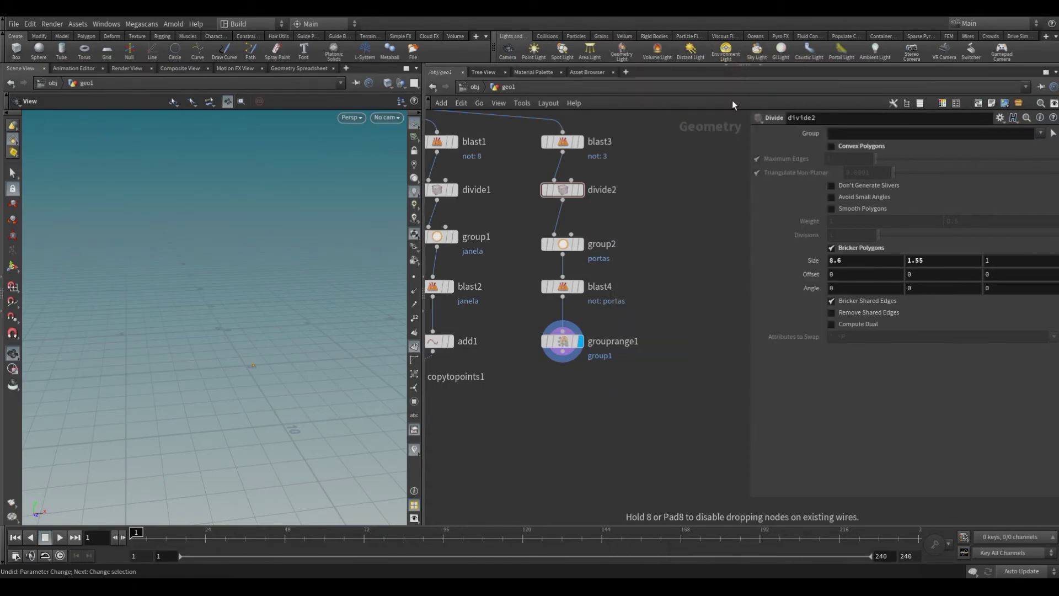
pyautogui.click(689, 341)
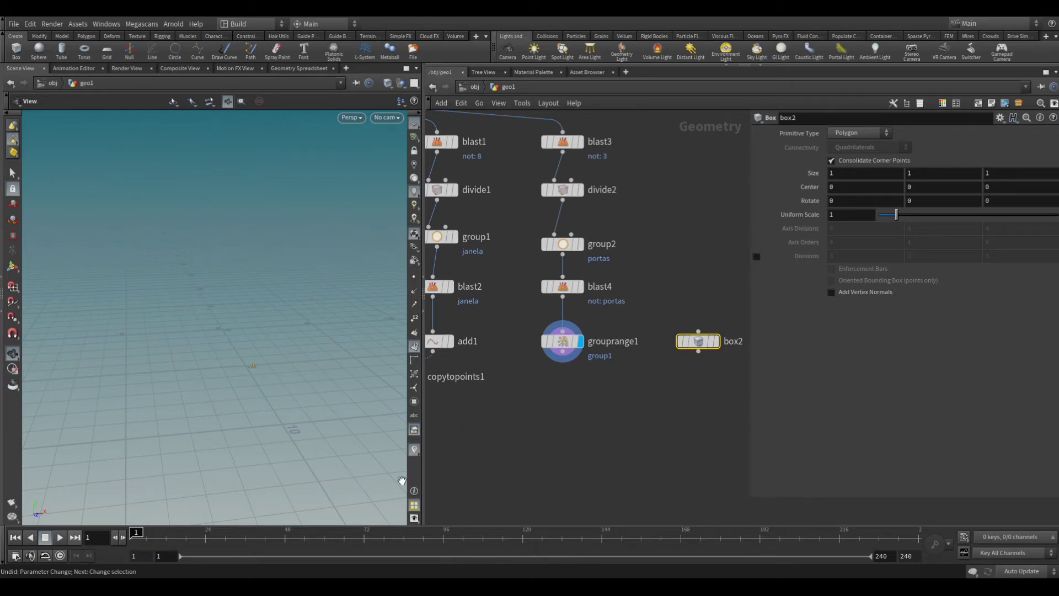
pyautogui.moveTo(402, 480)
pyautogui.mouseDown()
pyautogui.moveTo(303, 442)
pyautogui.moveTo(374, 465)
pyautogui.mouseUp()
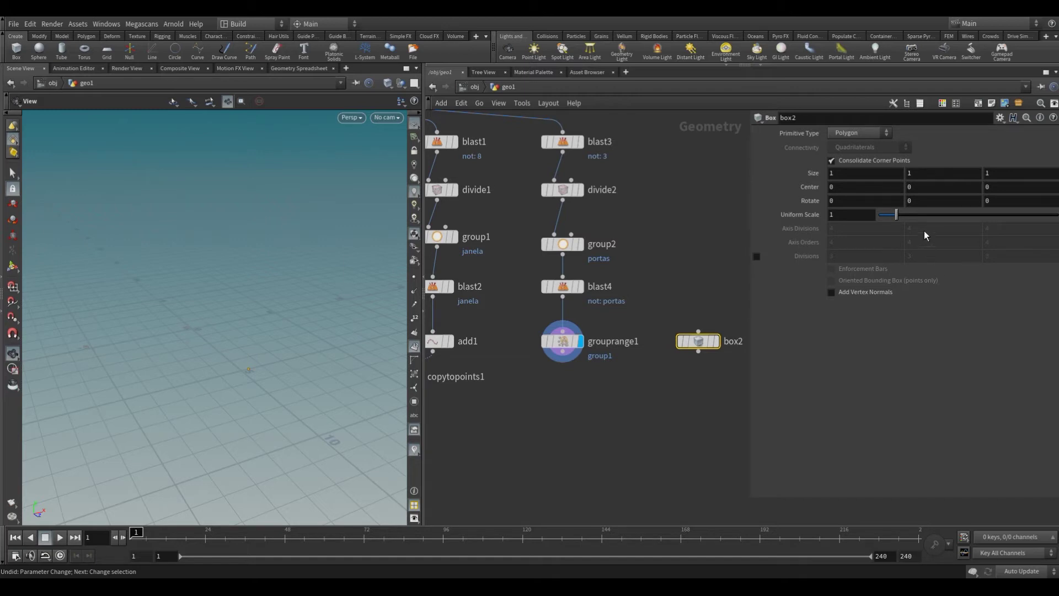
# - Size box2 to 1.5 by 2.4, centre it at Y 1.5, and display it
pyautogui.click(864, 172)
pyautogui.write('.5')
pyautogui.press('Return')
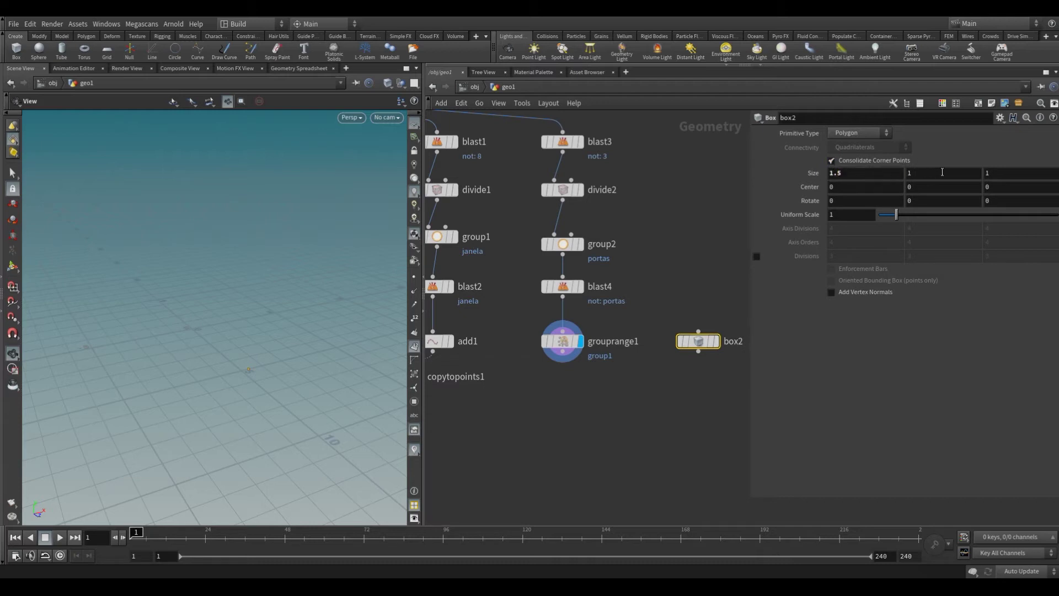
pyautogui.click(942, 173)
pyautogui.write('.4')
pyautogui.press('Return')
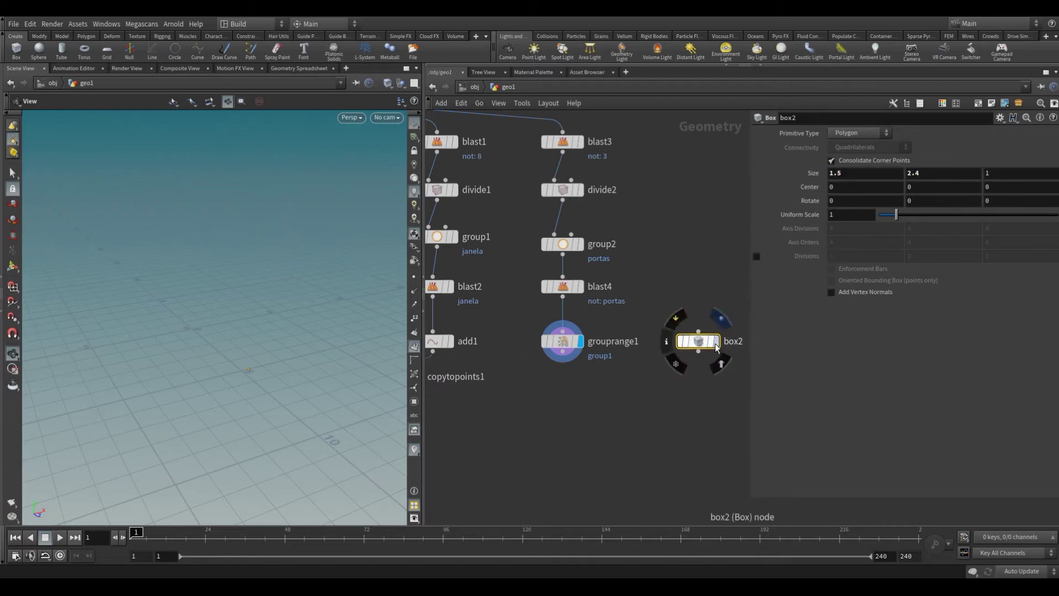
pyautogui.click(717, 341)
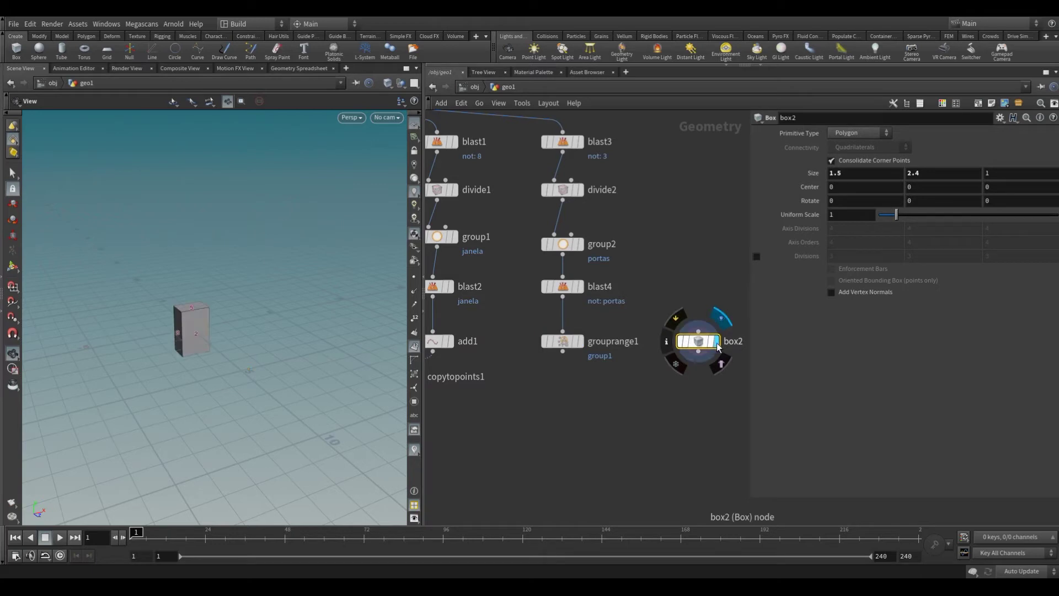
pyautogui.click(935, 186)
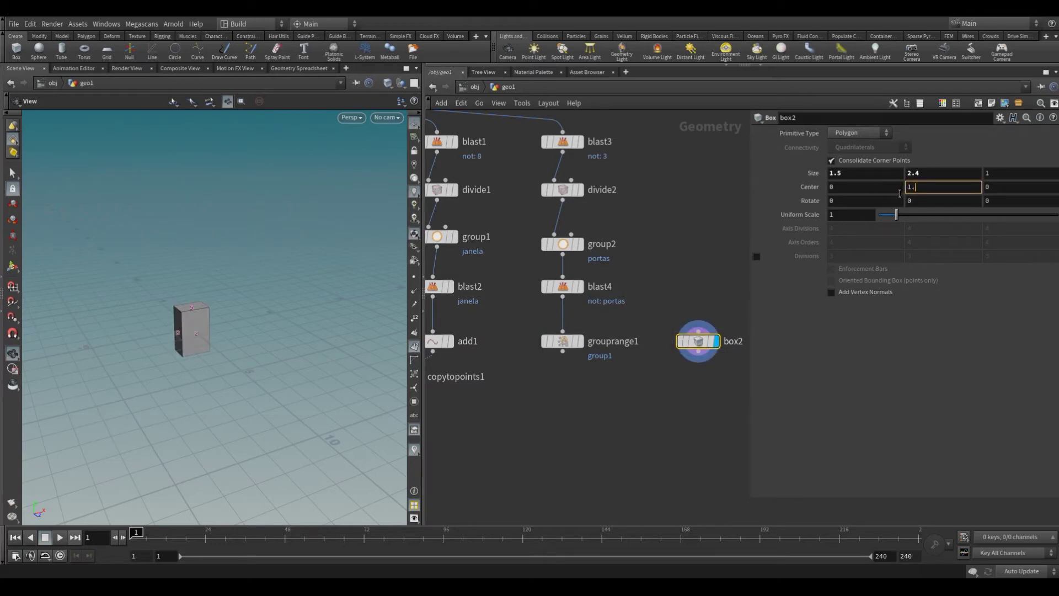
pyautogui.write('5')
pyautogui.press('Return')
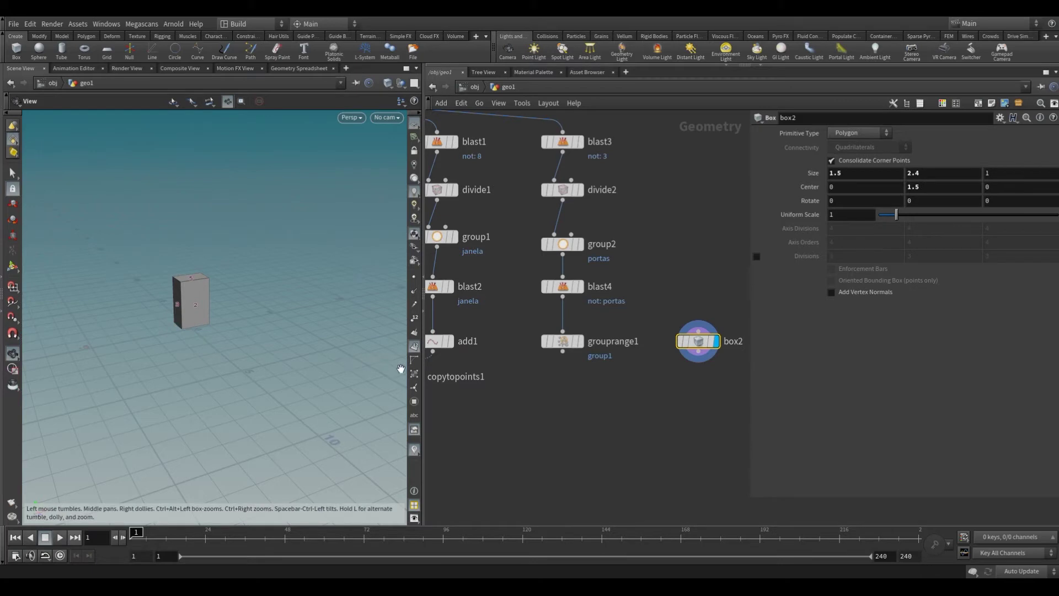
pyautogui.moveTo(401, 369)
pyautogui.mouseDown()
pyautogui.moveTo(310, 385)
pyautogui.moveTo(340, 366)
pyautogui.moveTo(367, 371)
pyautogui.moveTo(259, 362)
pyautogui.moveTo(385, 386)
pyautogui.mouseUp()
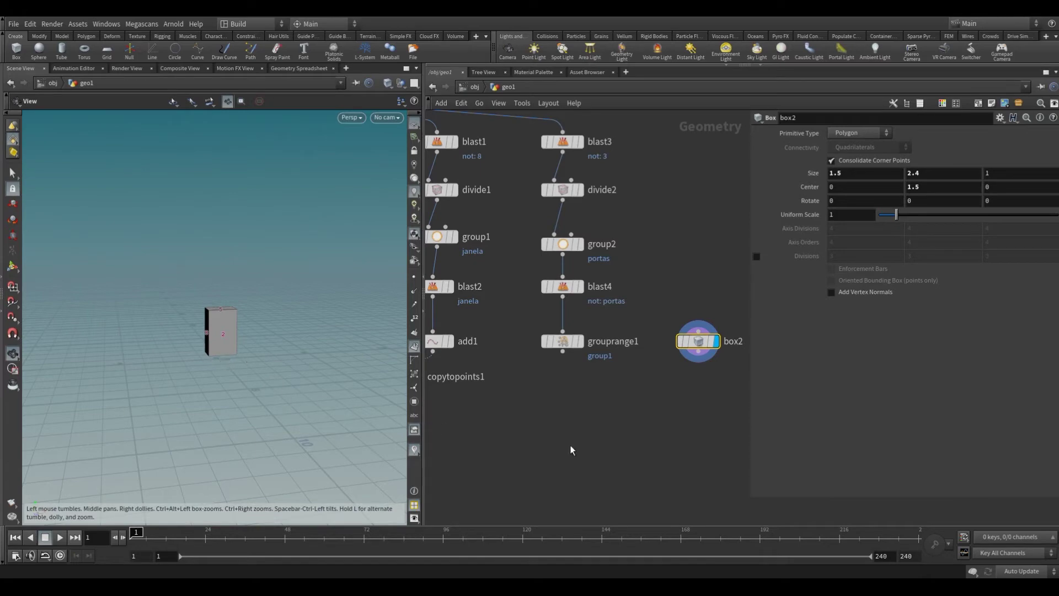
# - Add a Copy to Points node copying box2 onto the grouprange1 points
pyautogui.press('Tab')
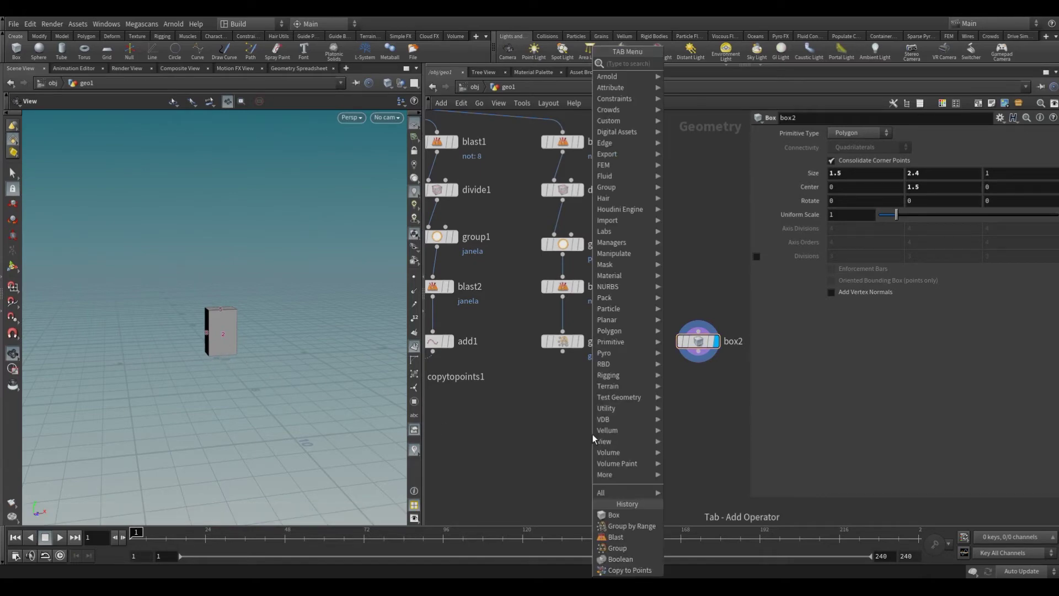
pyautogui.write('cop')
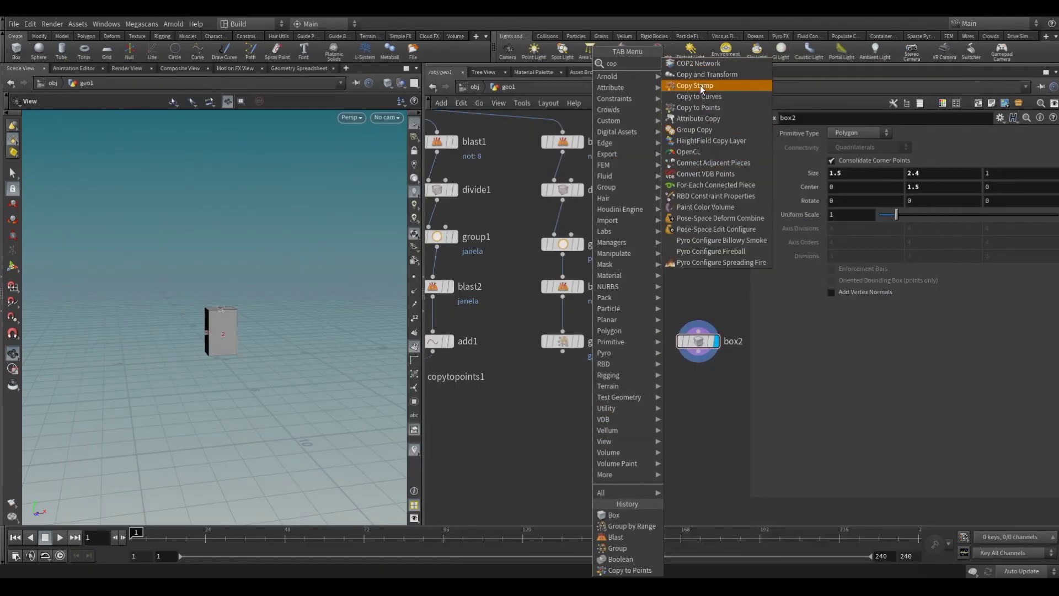
pyautogui.click(708, 108)
pyautogui.click(647, 400)
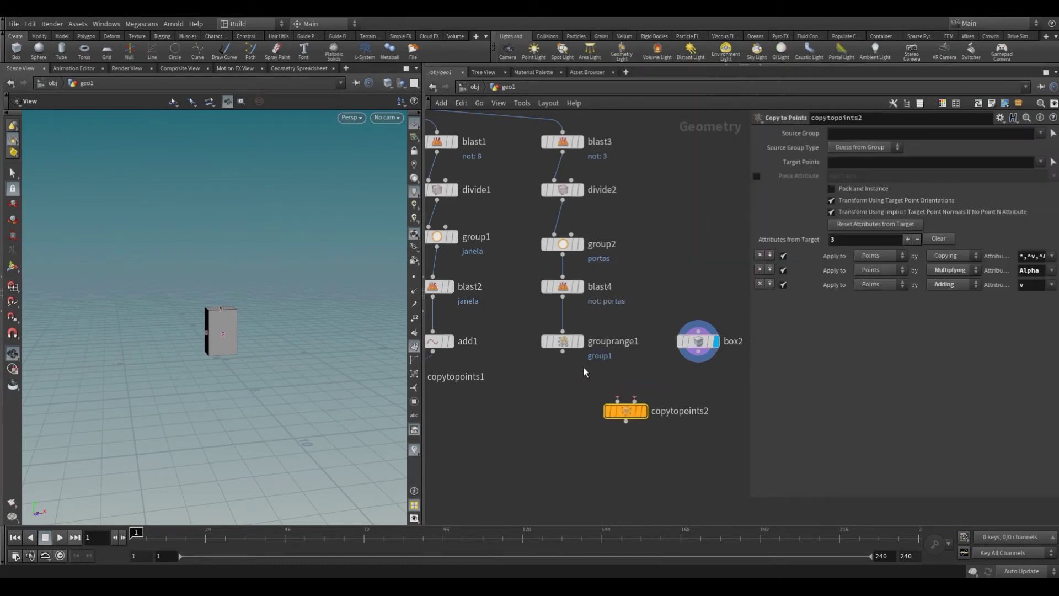
pyautogui.moveTo(562, 351); pyautogui.dragTo(635, 399)
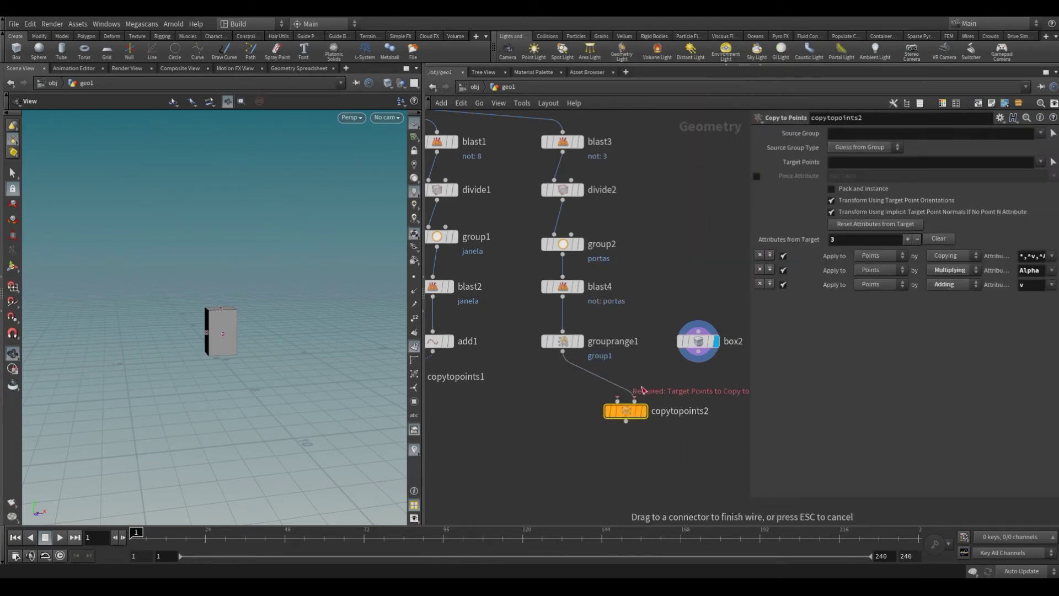
pyautogui.moveTo(699, 362); pyautogui.dragTo(618, 399)
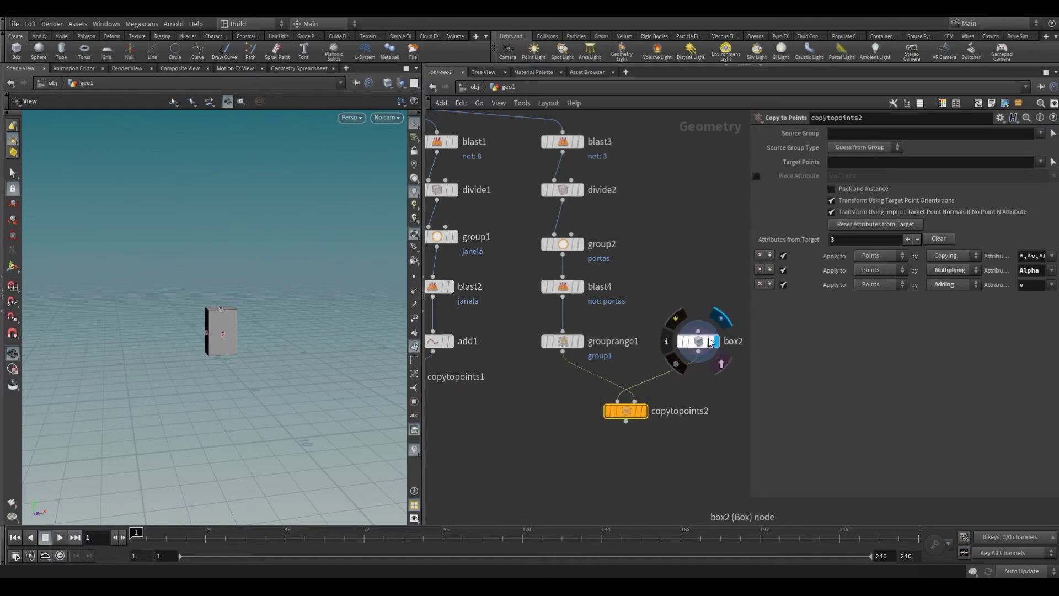
# - Display copytopoints2, reposition box2 and grouprange1, and orbit around the copied box
pyautogui.moveTo(699, 341); pyautogui.dragTo(550, 380)
pyautogui.click(646, 411)
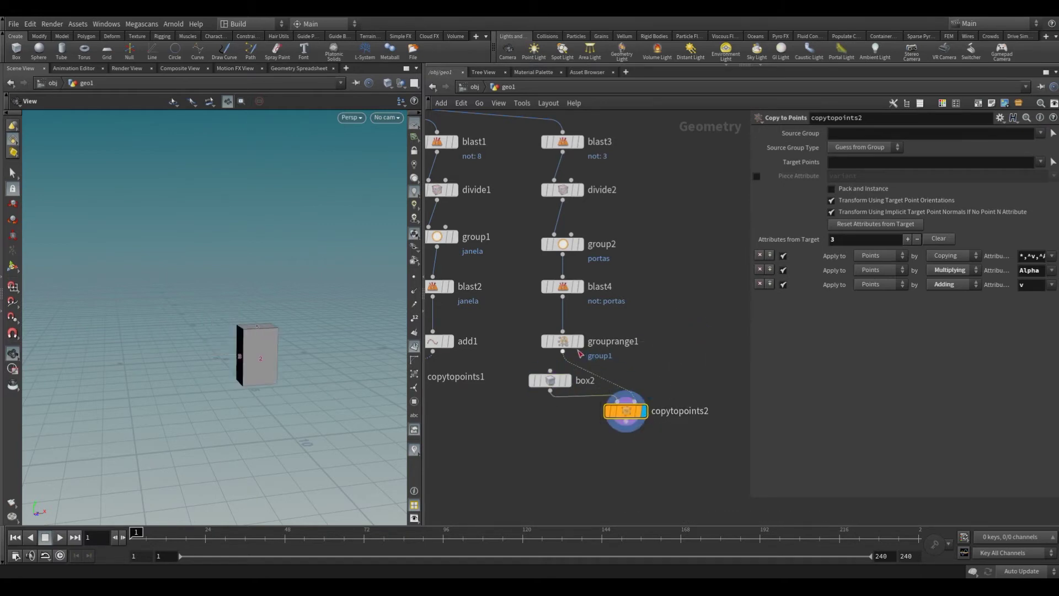
pyautogui.moveTo(563, 341); pyautogui.dragTo(599, 341)
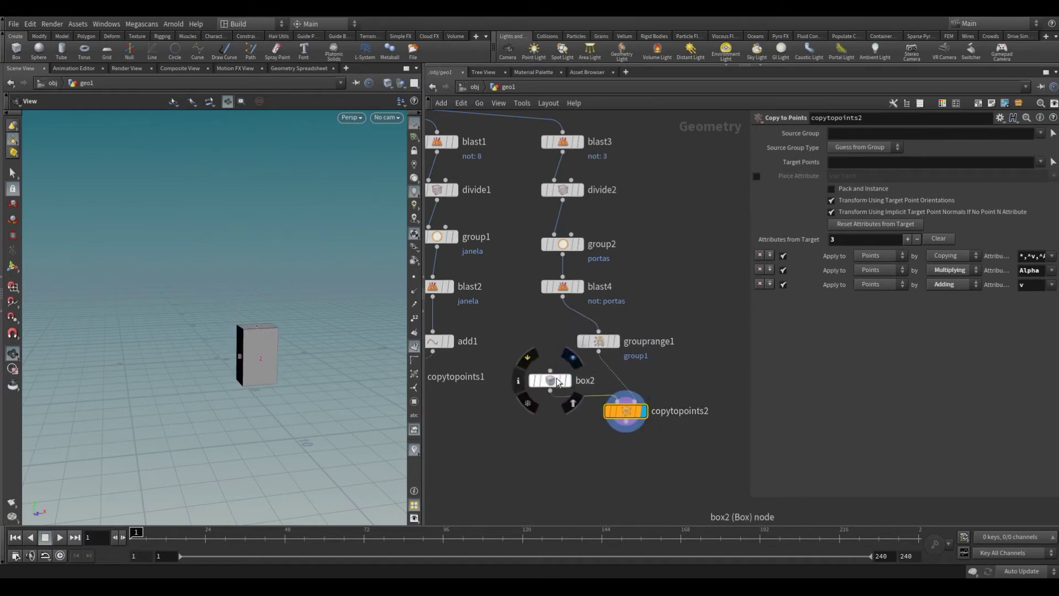
pyautogui.moveTo(551, 380); pyautogui.dragTo(534, 372)
pyautogui.moveTo(249, 417)
pyautogui.mouseDown()
pyautogui.moveTo(327, 418)
pyautogui.moveTo(220, 414)
pyautogui.mouseUp()
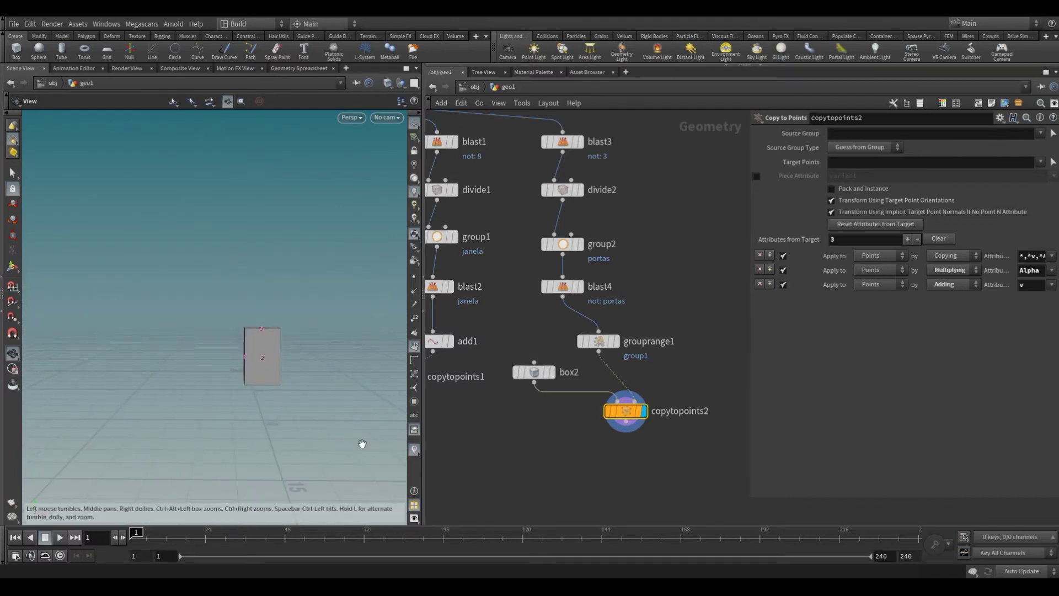
pyautogui.moveTo(307, 432); pyautogui.dragTo(448, 445)
pyautogui.scroll(-3, 448, 446)
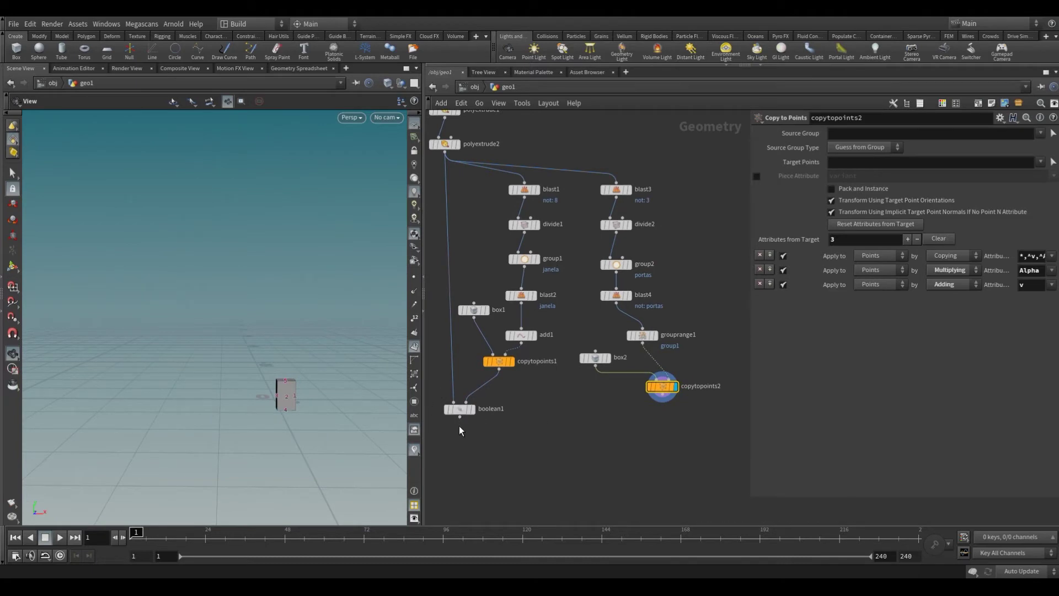
# - Combine copytopoints1 and copytopoints2 in a new merge1 node feeding boolean1
pyautogui.moveTo(460, 409); pyautogui.dragTo(456, 434)
pyautogui.moveTo(498, 361); pyautogui.dragTo(491, 378)
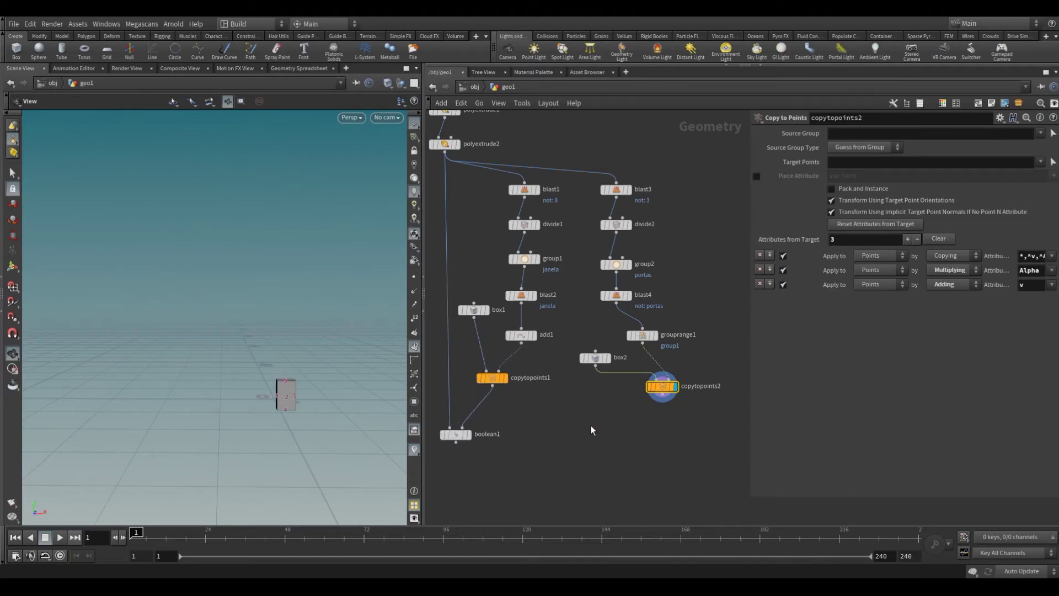
pyautogui.press('Tab')
pyautogui.write('merg')
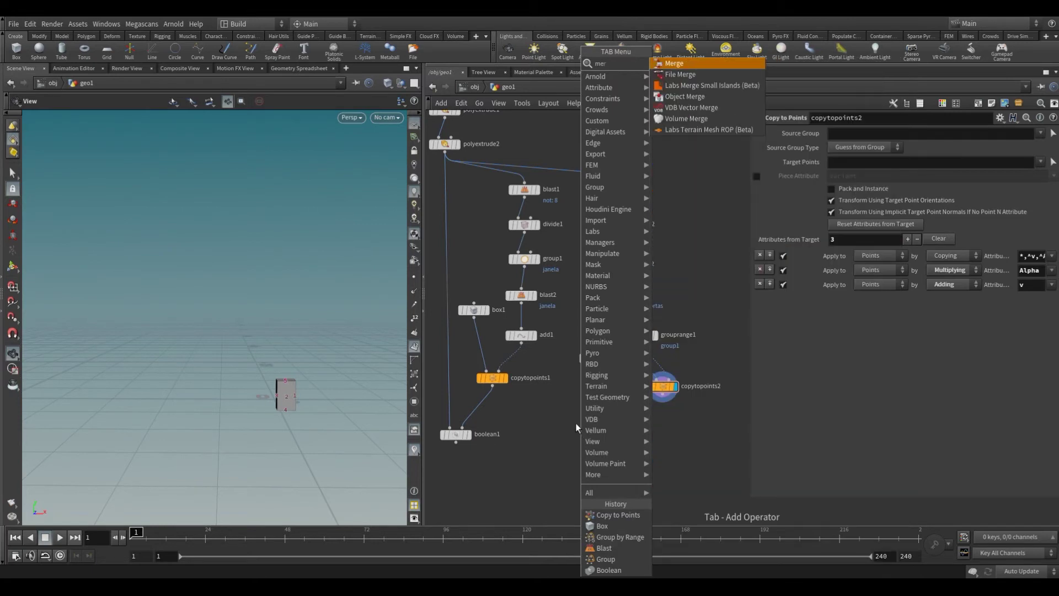
pyautogui.click(711, 65)
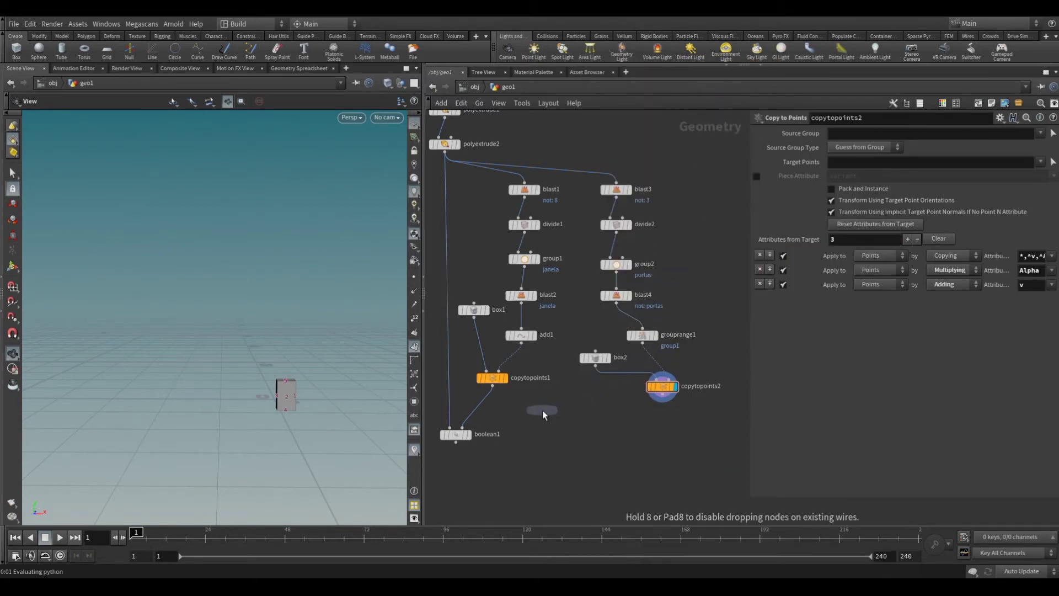
pyautogui.click(544, 410)
pyautogui.moveTo(492, 386); pyautogui.dragTo(551, 404)
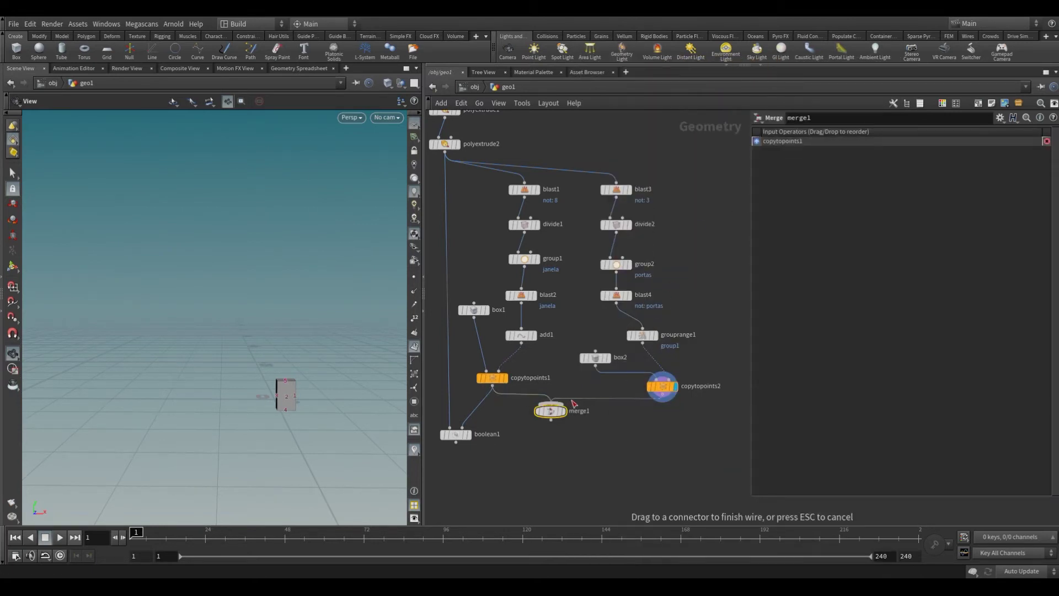
pyautogui.moveTo(663, 400)
pyautogui.mouseDown()
pyautogui.moveTo(551, 405)
pyautogui.moveTo(463, 429)
pyautogui.mouseUp()
# - Display boolean1 to inspect the cut window and door openings, then frame the network
pyautogui.click(468, 434)
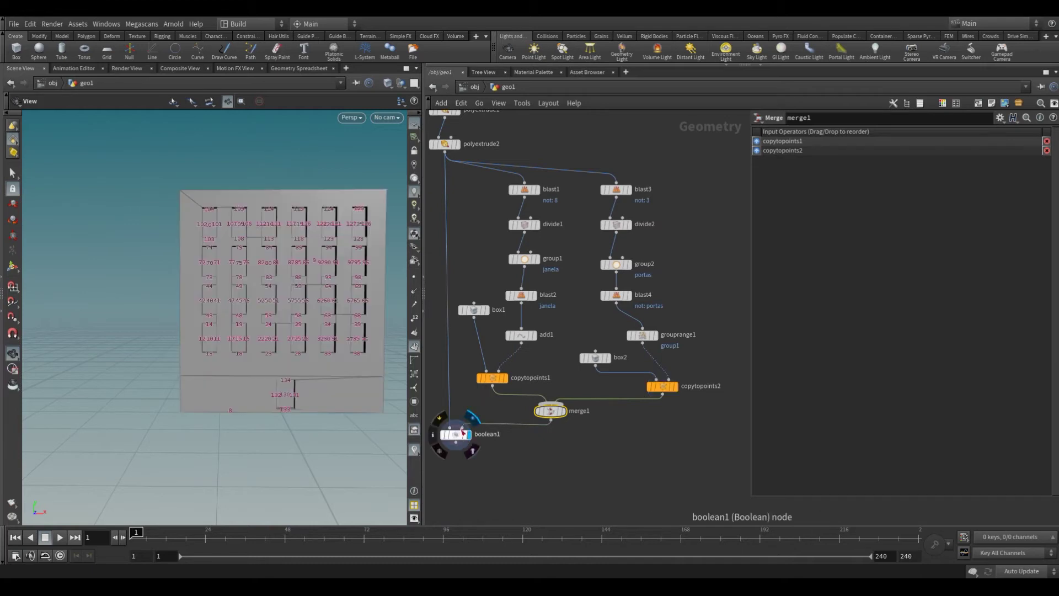
pyautogui.moveTo(287, 456)
pyautogui.mouseDown()
pyautogui.moveTo(276, 373)
pyautogui.moveTo(208, 414)
pyautogui.moveTo(265, 409)
pyautogui.moveTo(303, 454)
pyautogui.moveTo(248, 462)
pyautogui.moveTo(266, 459)
pyautogui.mouseUp()
pyautogui.scroll(3, 324, 449)
pyautogui.scroll(3, 309, 407)
pyautogui.scroll(-3, 304, 443)
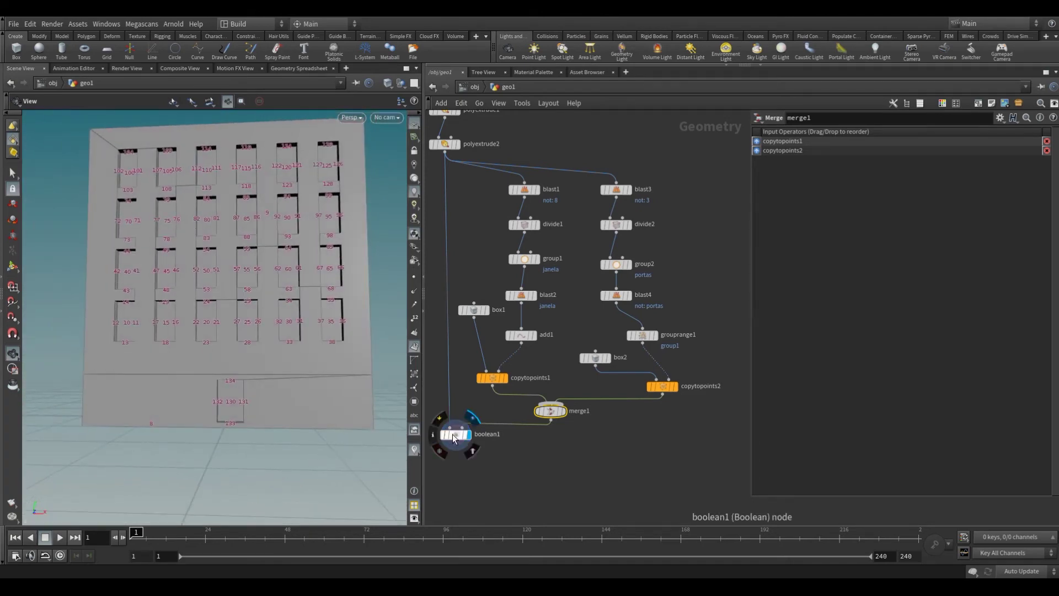
pyautogui.moveTo(454, 439); pyautogui.dragTo(453, 445)
pyautogui.press('h')
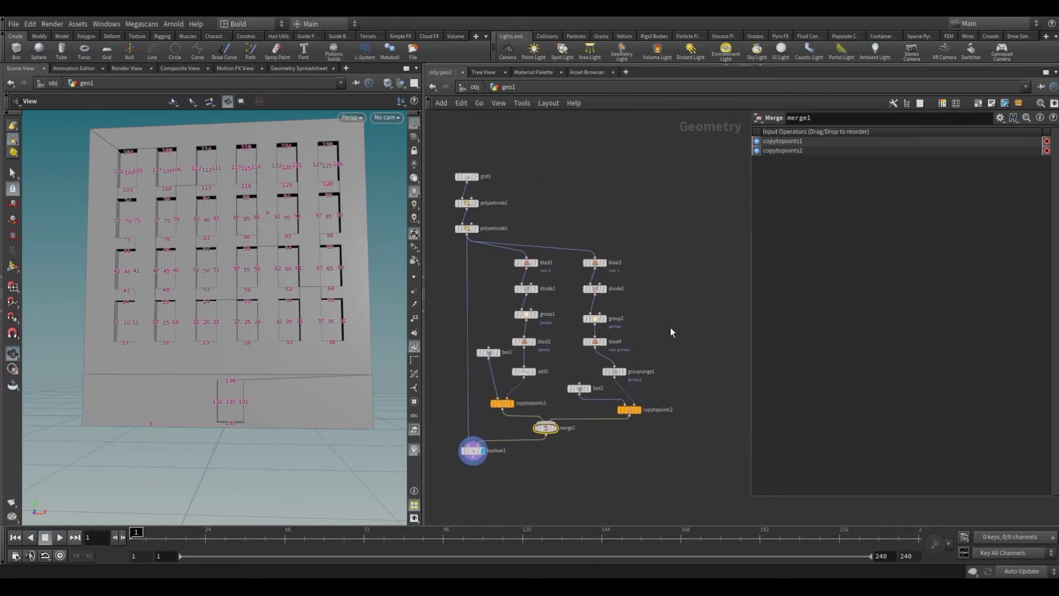
# - Drag grid1's Size up to confirm more windows appear, then undo back to 16.5
pyautogui.click(467, 177)
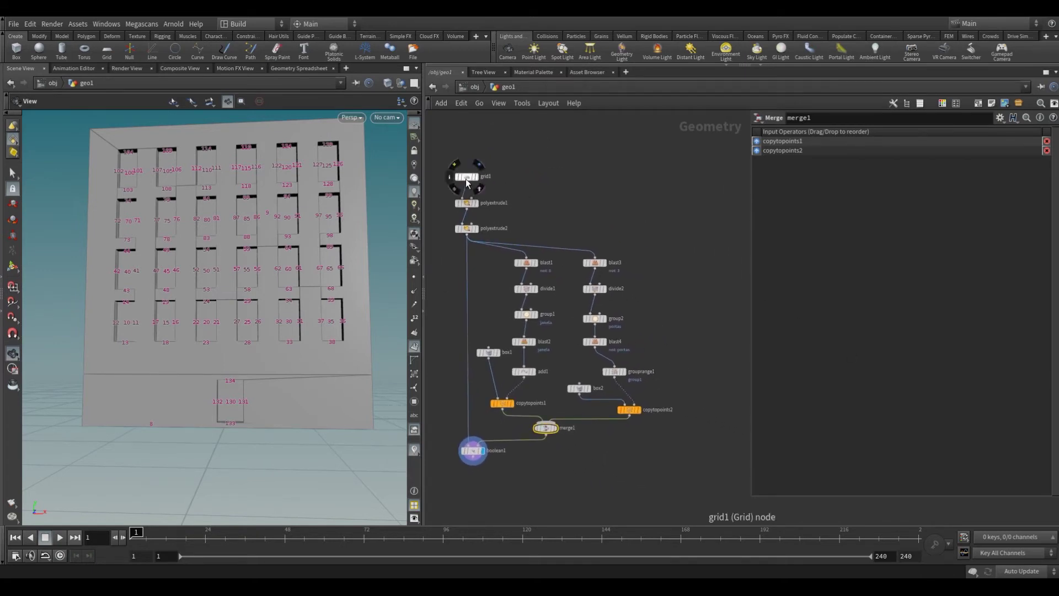
pyautogui.moveTo(877, 177); pyautogui.dragTo(872, 175, button='middle')
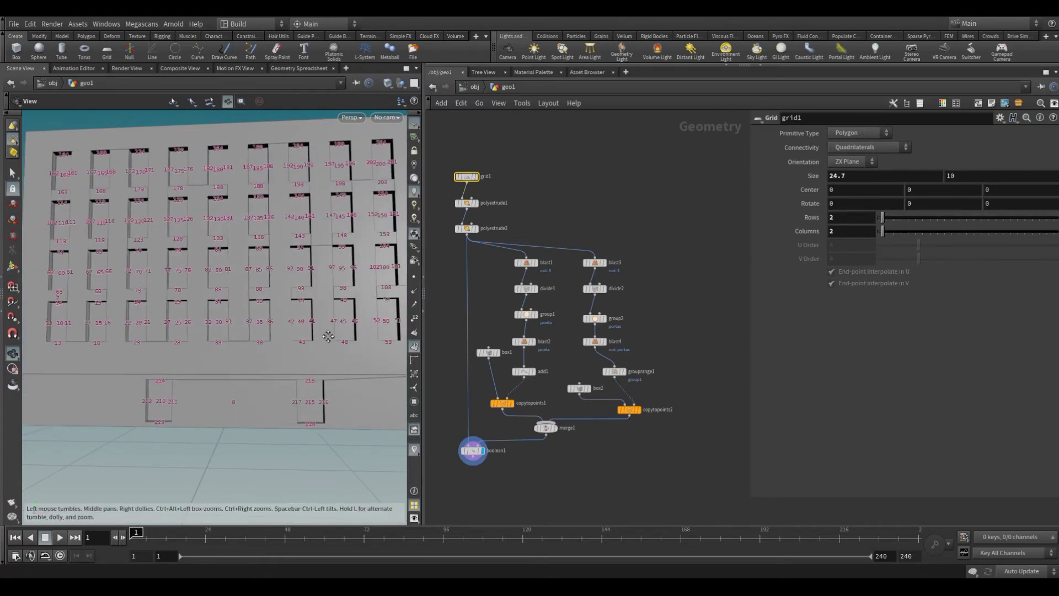
pyautogui.scroll(-5, 239, 361)
pyautogui.moveTo(888, 175)
pyautogui.mouseDown(button='middle')
pyautogui.moveTo(938, 176)
pyautogui.moveTo(938, 194)
pyautogui.moveTo(916, 194)
pyautogui.mouseUp(button='middle')
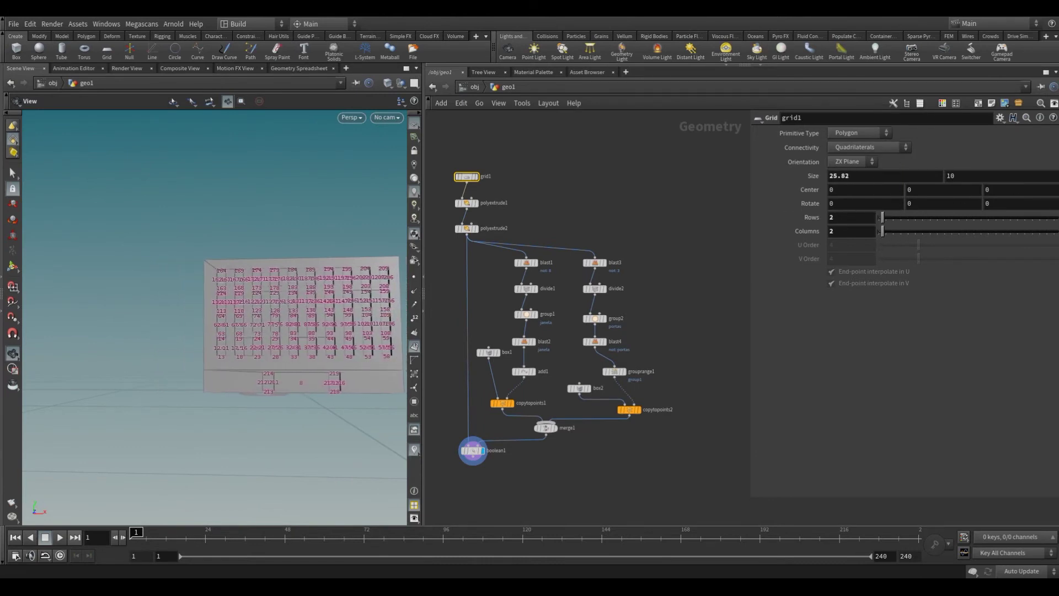
pyautogui.hotkey('ctrl', 'z')
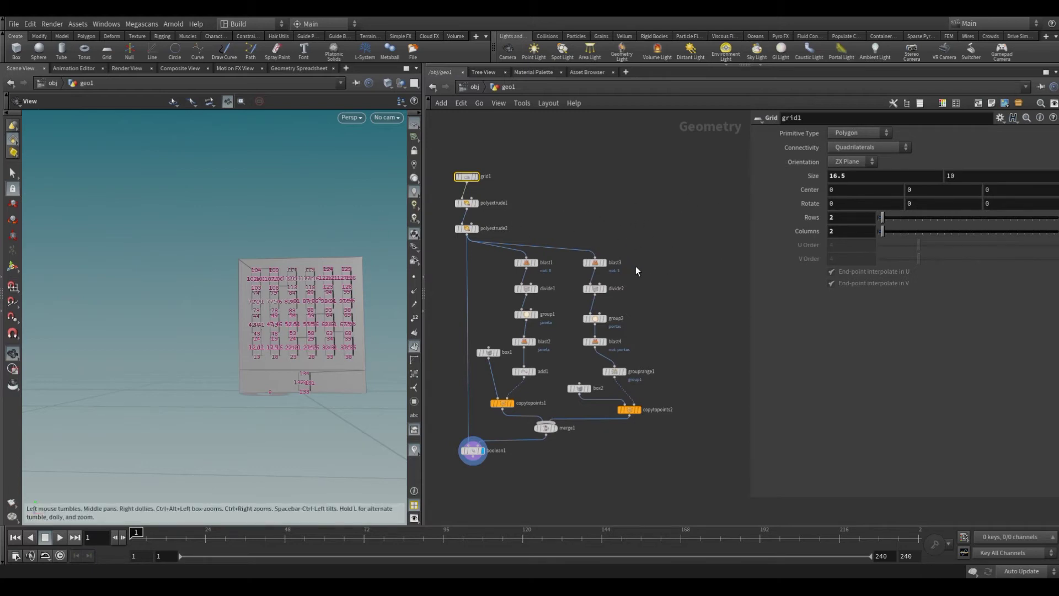
pyautogui.moveTo(353, 331)
pyautogui.mouseDown()
pyautogui.moveTo(257, 362)
pyautogui.moveTo(384, 331)
pyautogui.moveTo(331, 348)
pyautogui.mouseUp()
pyautogui.press('Tab')
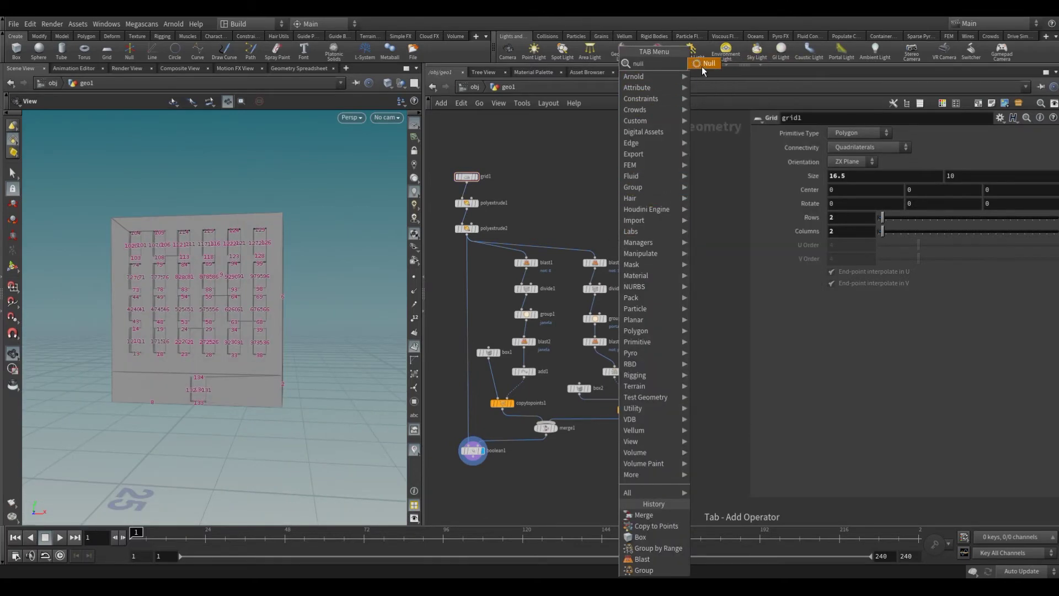
# - Add a Null node and connect it below boolean1
pyautogui.click(702, 66)
pyautogui.click(701, 229)
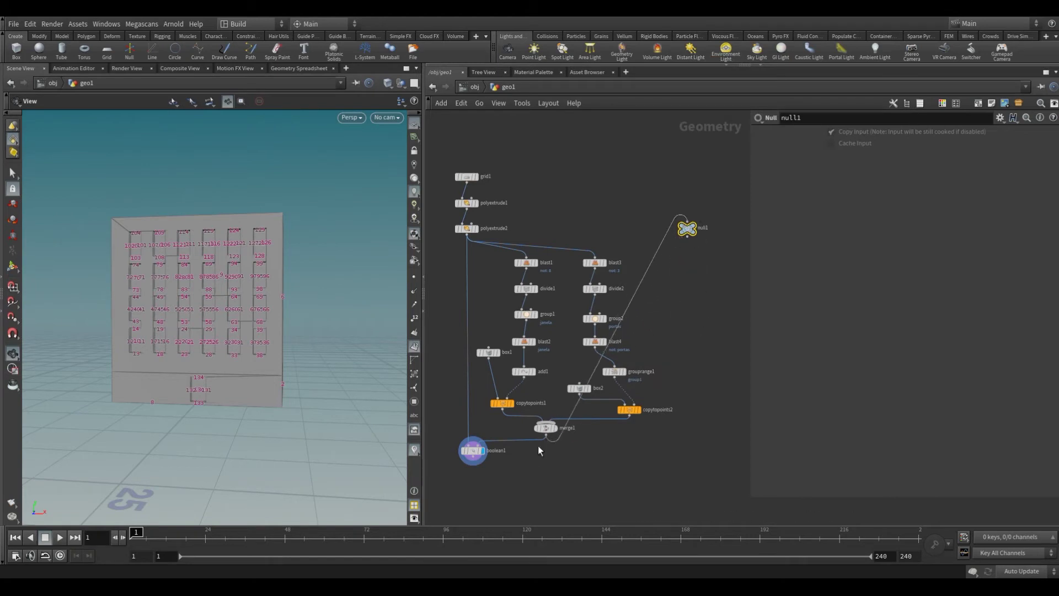
pyautogui.click(688, 236)
pyautogui.press('Escape')
pyautogui.moveTo(681, 278); pyautogui.dragTo(691, 213, button='middle')
pyautogui.moveTo(694, 175)
pyautogui.mouseDown()
pyautogui.moveTo(473, 422)
pyautogui.moveTo(482, 428)
pyautogui.mouseUp()
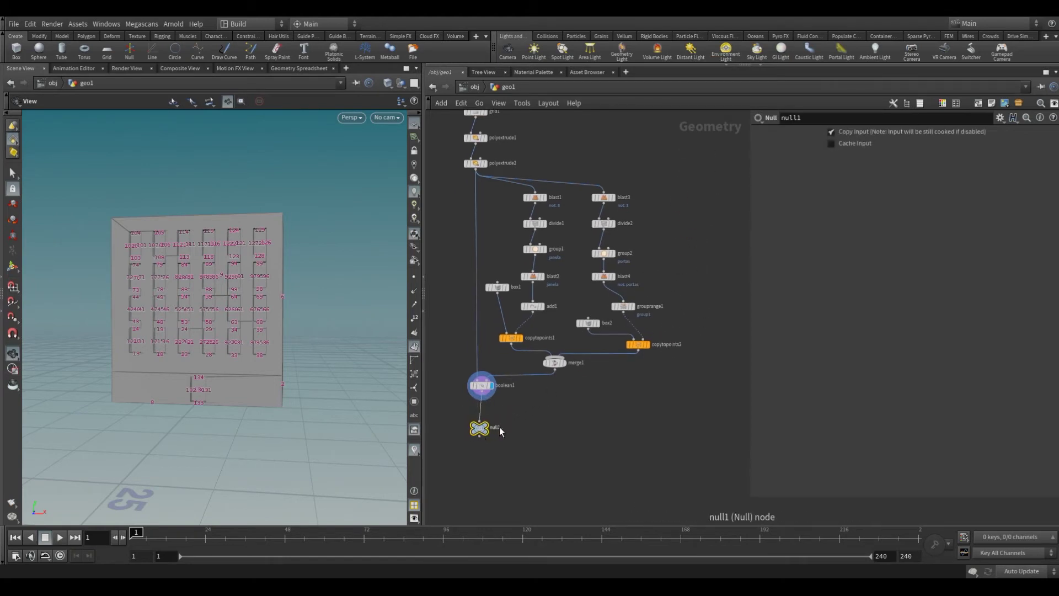
# - Rename the null PREDIO_PROCEDURAL and align it directly under boolean1
pyautogui.doubleClick(496, 428)
pyautogui.write('predio_')
pyautogui.press('BackSpace')
pyautogui.press('BackSpace')
pyautogui.press('BackSpace')
pyautogui.press('BackSpace')
pyautogui.press('BackSpace')
pyautogui.press('BackSpace')
pyautogui.write('RED')
pyautogui.write('IO_')
pyautogui.write('PROC')
pyautogui.write('ESS')
pyautogui.press('BackSpace')
pyautogui.press('BackSpace')
pyautogui.write('DURAL')
pyautogui.press('Return')
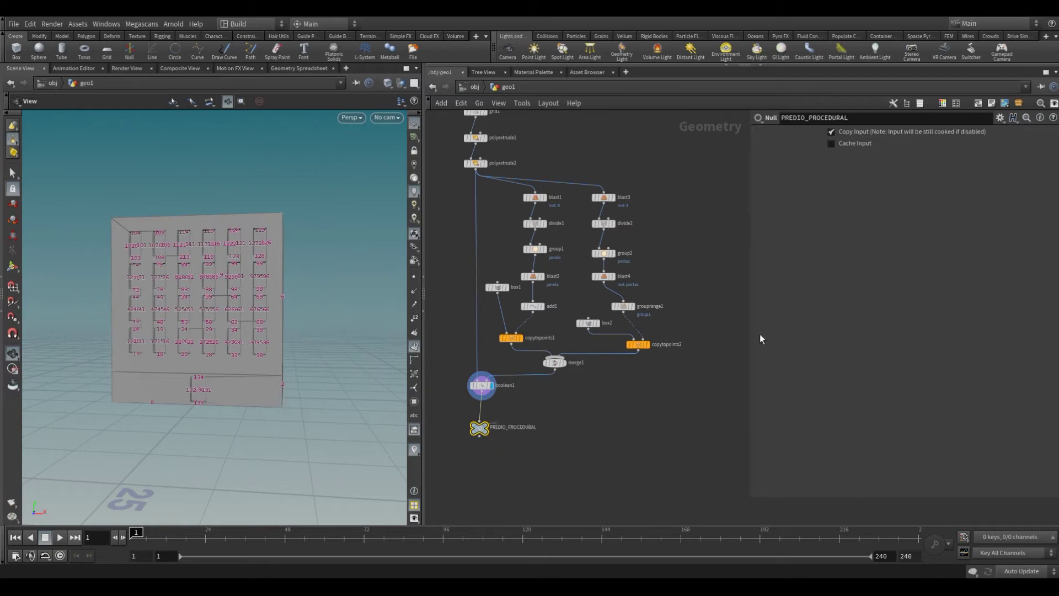
pyautogui.moveTo(479, 429); pyautogui.dragTo(482, 424)
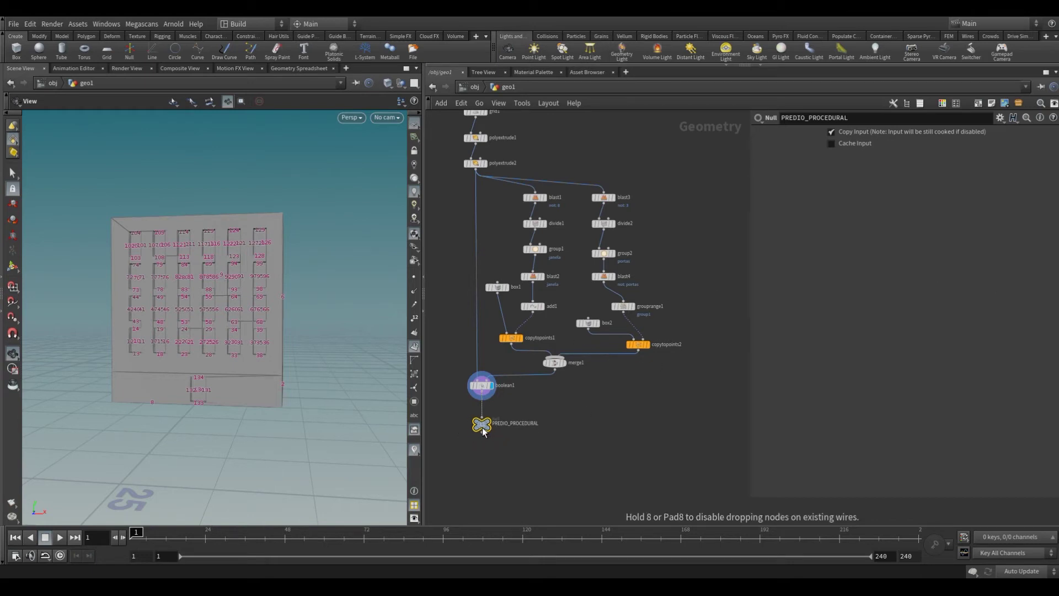
pyautogui.click(1000, 117)
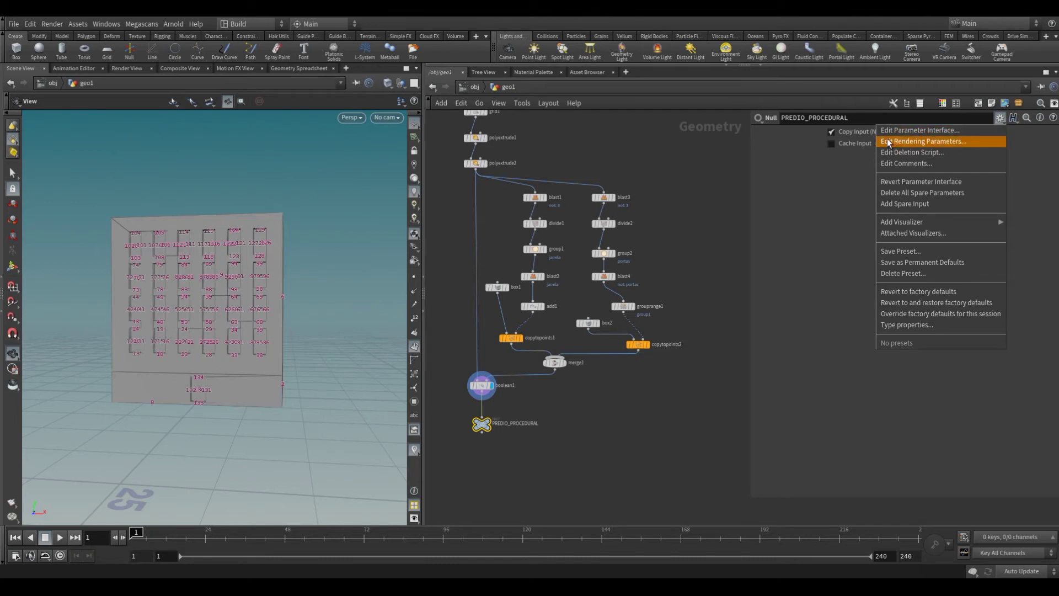
# - Add six float parameters to PREDIO_PROCEDURAL in the Edit Parameter Interface
pyautogui.click(905, 131)
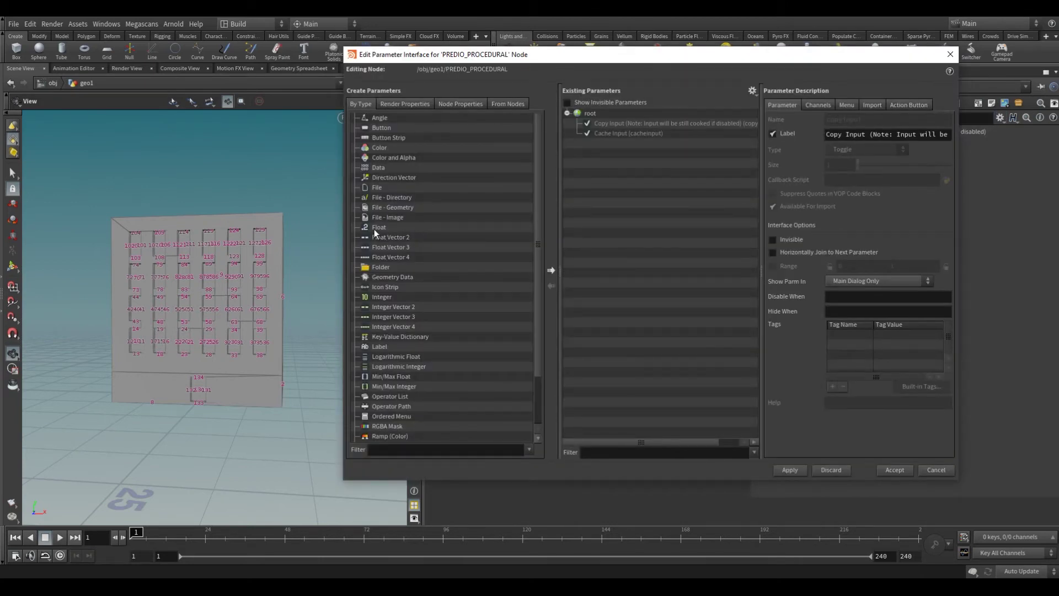
pyautogui.moveTo(374, 229); pyautogui.dragTo(571, 199)
pyautogui.moveTo(386, 225); pyautogui.dragTo(584, 165)
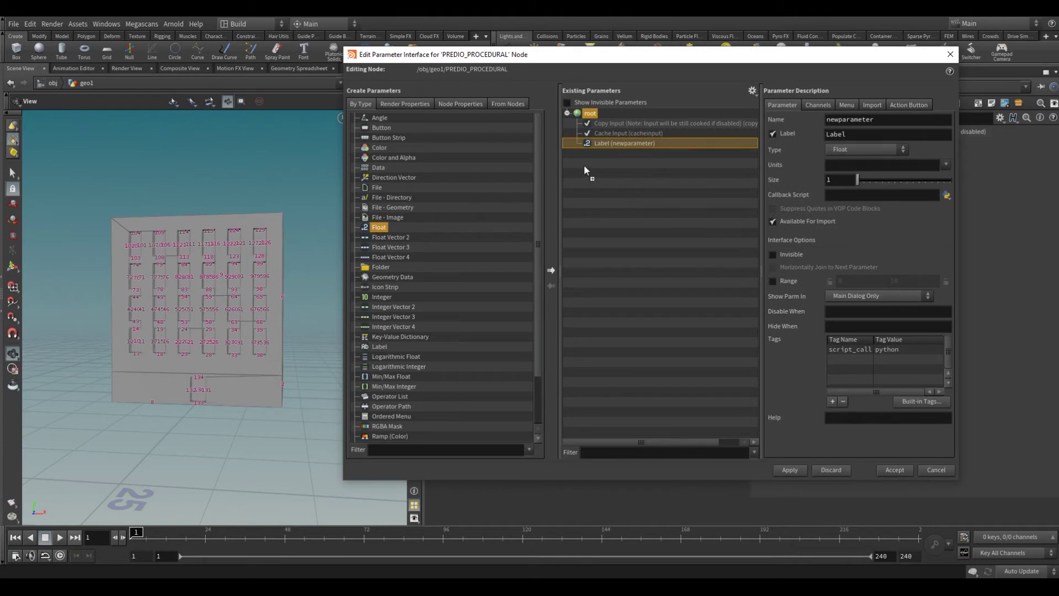
pyautogui.moveTo(492, 215); pyautogui.dragTo(601, 176)
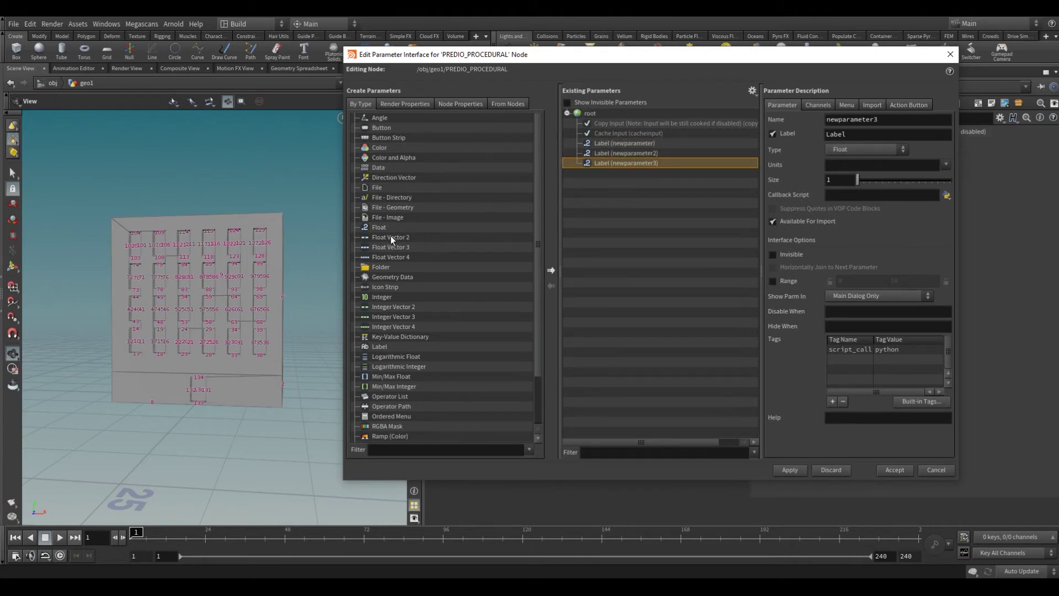
pyautogui.moveTo(386, 227); pyautogui.dragTo(625, 198)
pyautogui.doubleClick(376, 228)
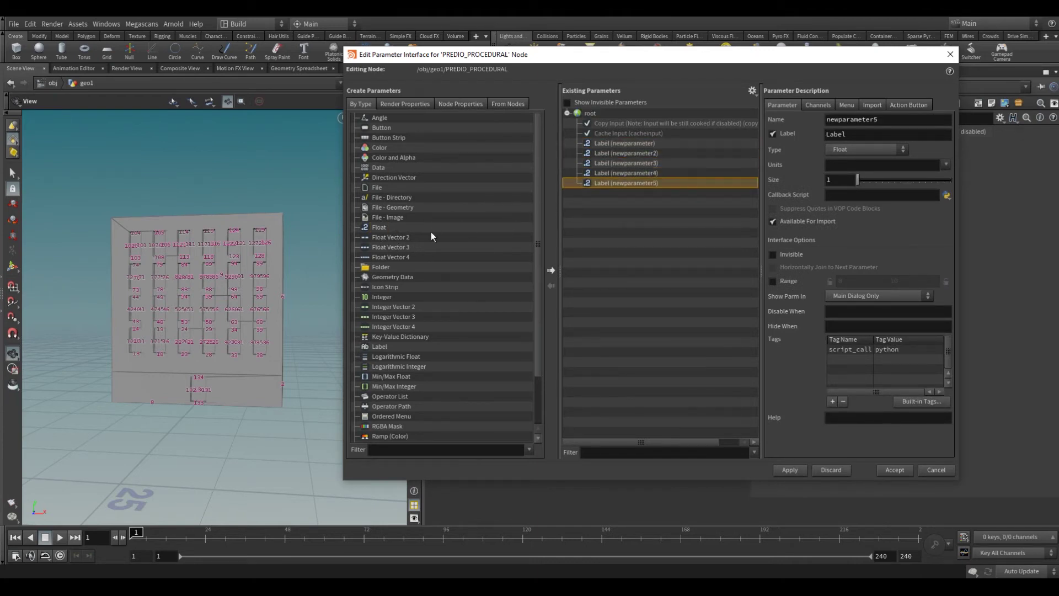
pyautogui.moveTo(378, 231); pyautogui.dragTo(607, 207)
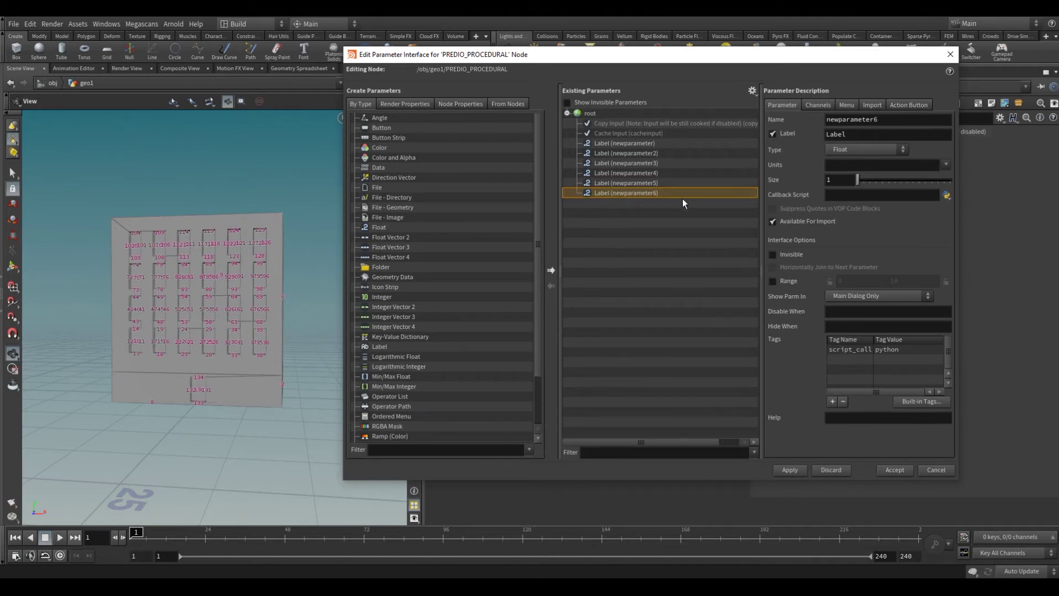
# - Name and label the first parameter Altura with a 0–100 range
pyautogui.click(643, 143)
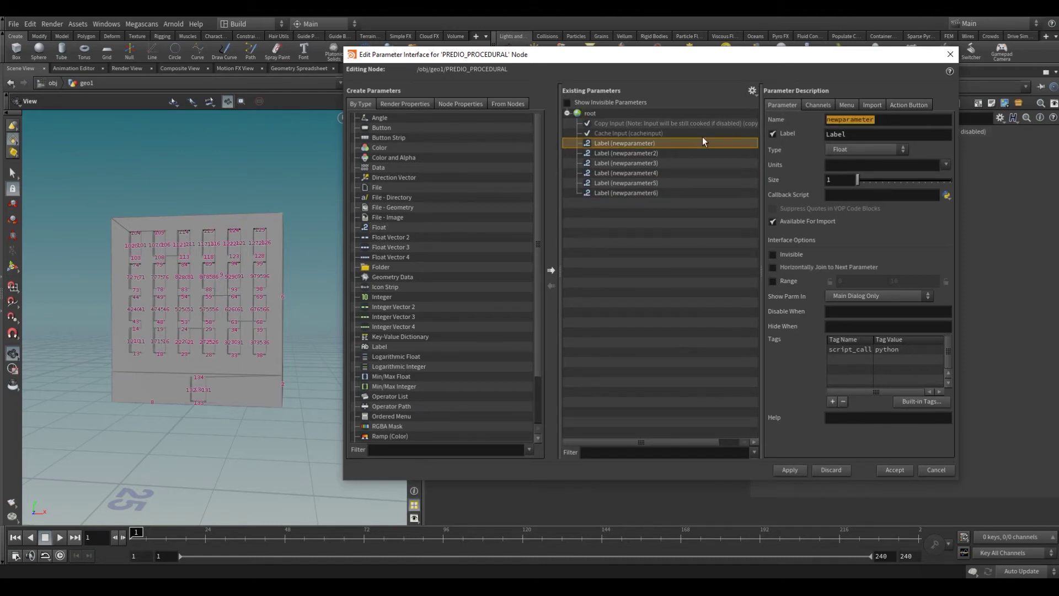
pyautogui.write('Altura')
pyautogui.press('Return')
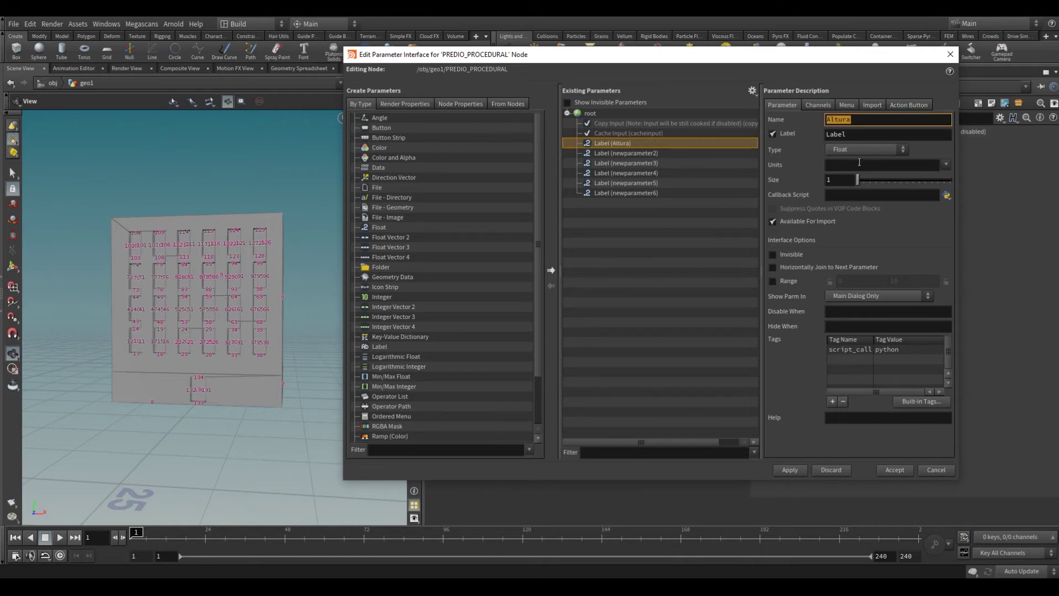
pyautogui.tripleClick(871, 135)
pyautogui.write('Altura')
pyautogui.click(910, 260)
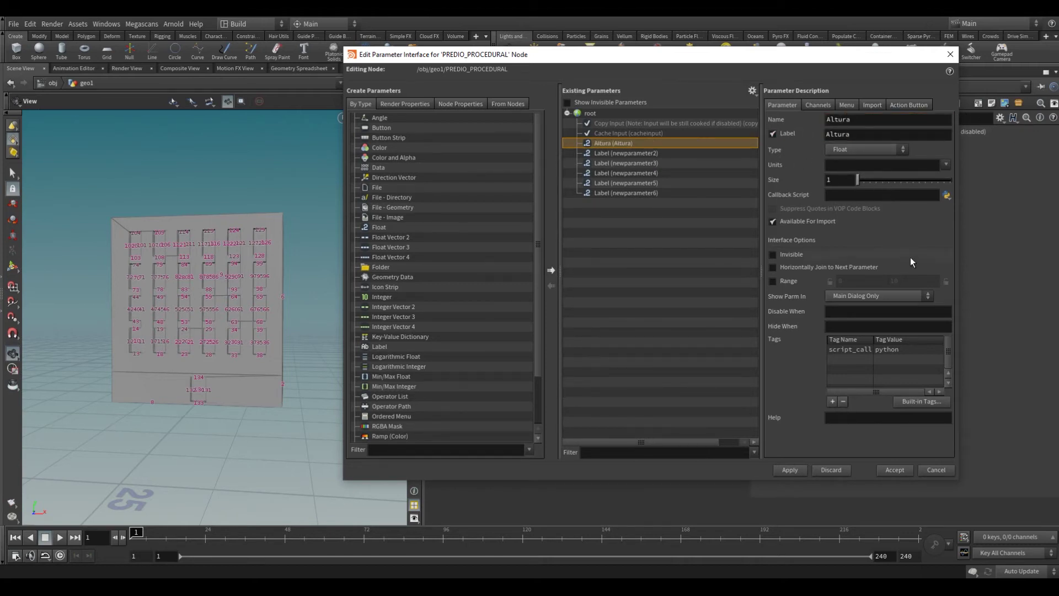
pyautogui.click(905, 281)
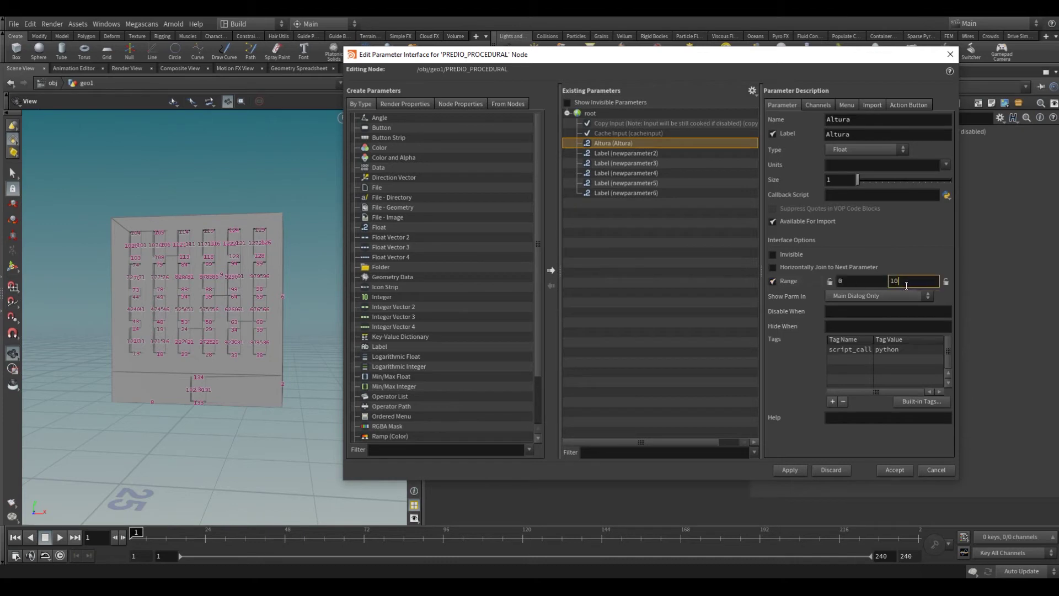
pyautogui.write('0')
pyautogui.press('Return')
pyautogui.click(818, 105)
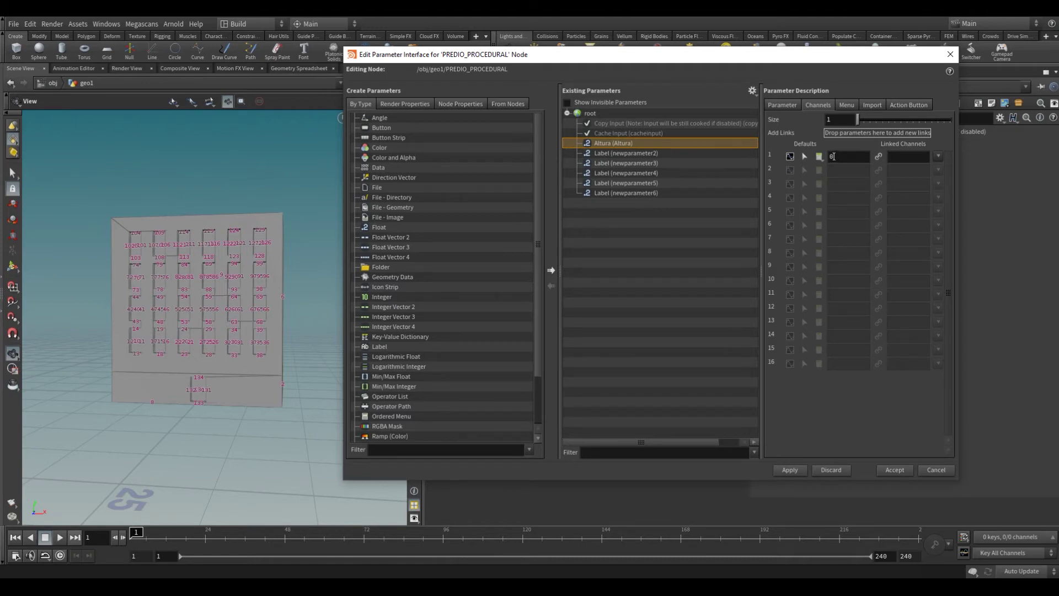
# - Set Altura's default value to 15
pyautogui.click(832, 155)
pyautogui.write('5')
pyautogui.press('Return')
# - Rename the second new parameter Largura, fixing its capitalization
pyautogui.click(628, 154)
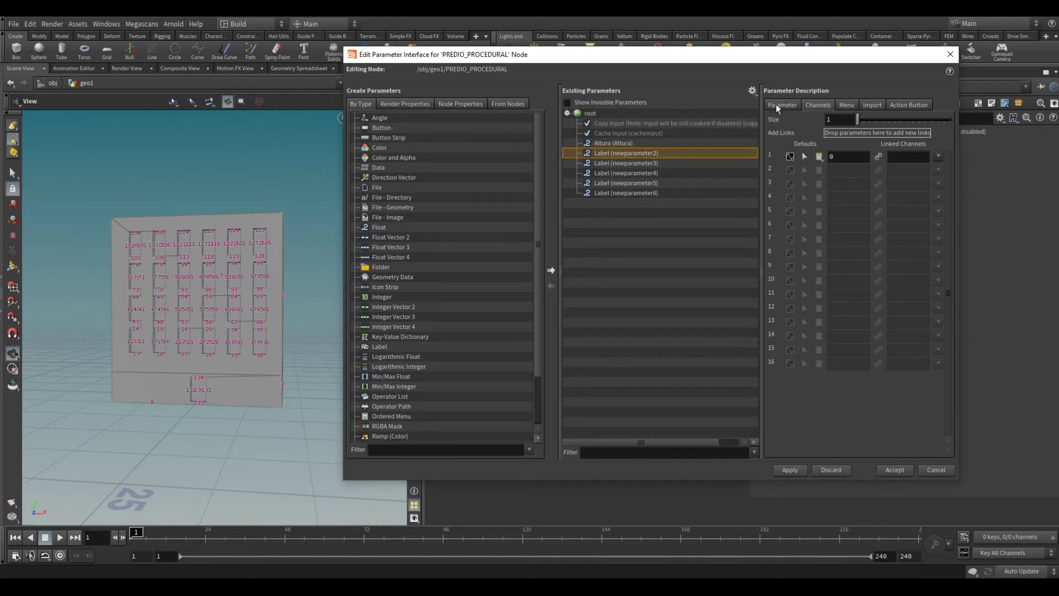
pyautogui.click(776, 103)
pyautogui.doubleClick(886, 122)
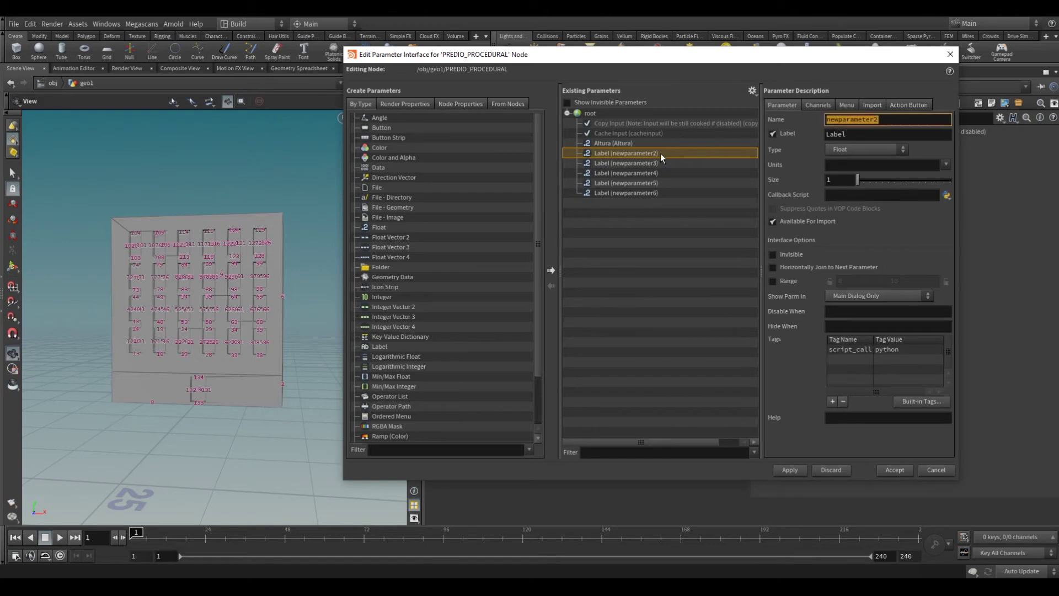
pyautogui.write('LArgura')
pyautogui.press('Return')
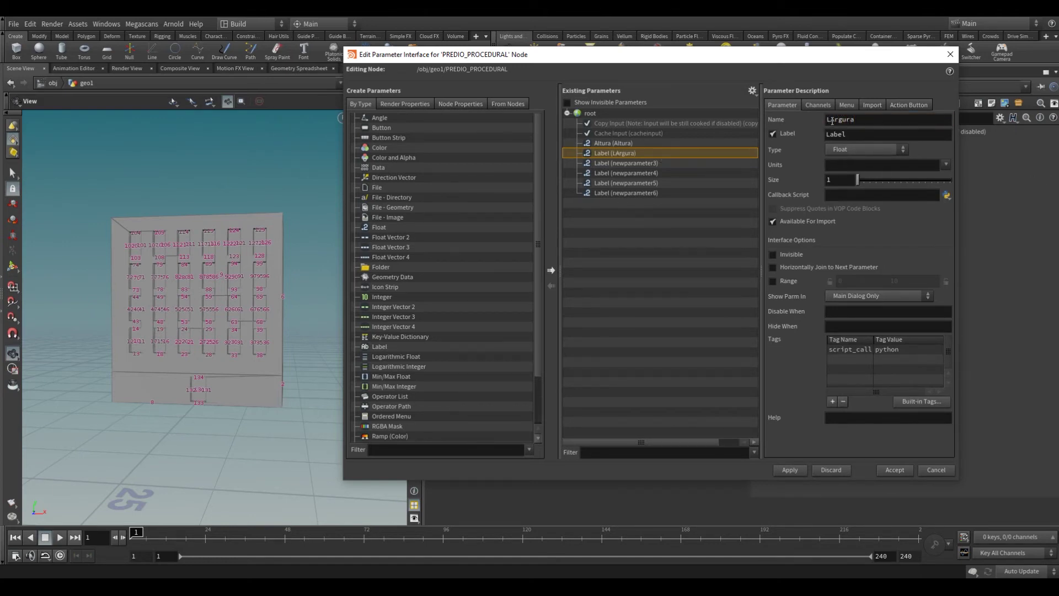
pyautogui.click(829, 119)
pyautogui.write('a')
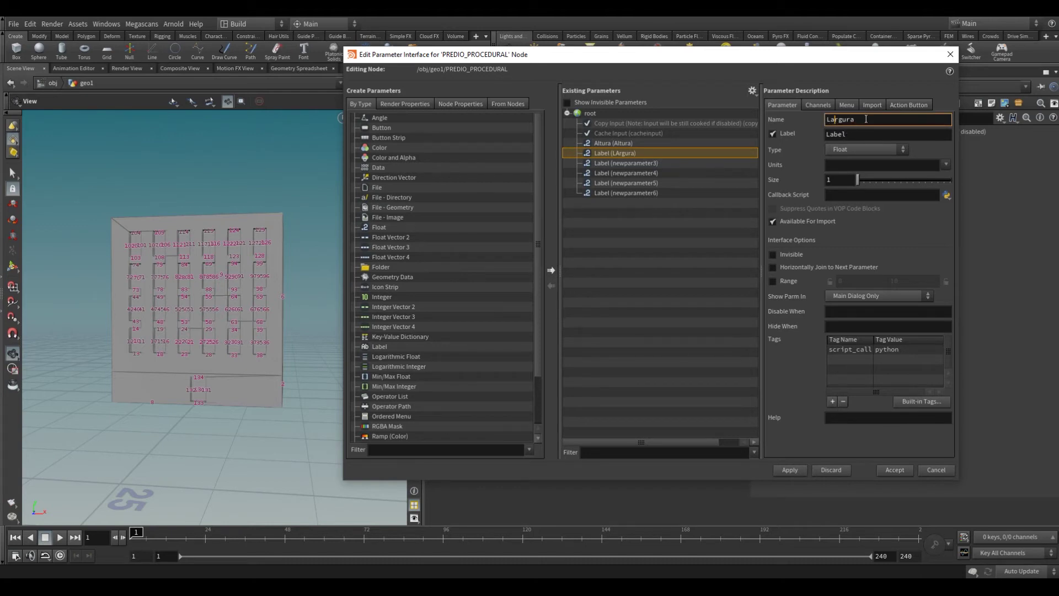
pyautogui.press('Return')
pyautogui.hotkey('ctrl', 'c')
# - Label the parameter Largura and set its range to 0–100
pyautogui.doubleClick(831, 134)
pyautogui.hotkey('ctrl', 'v')
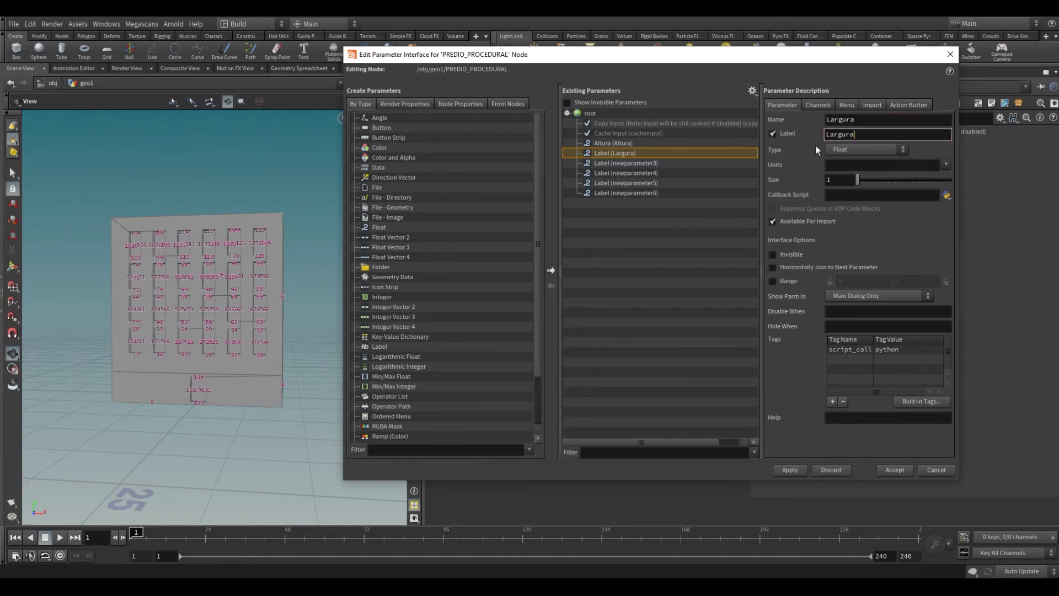
pyautogui.press('Return')
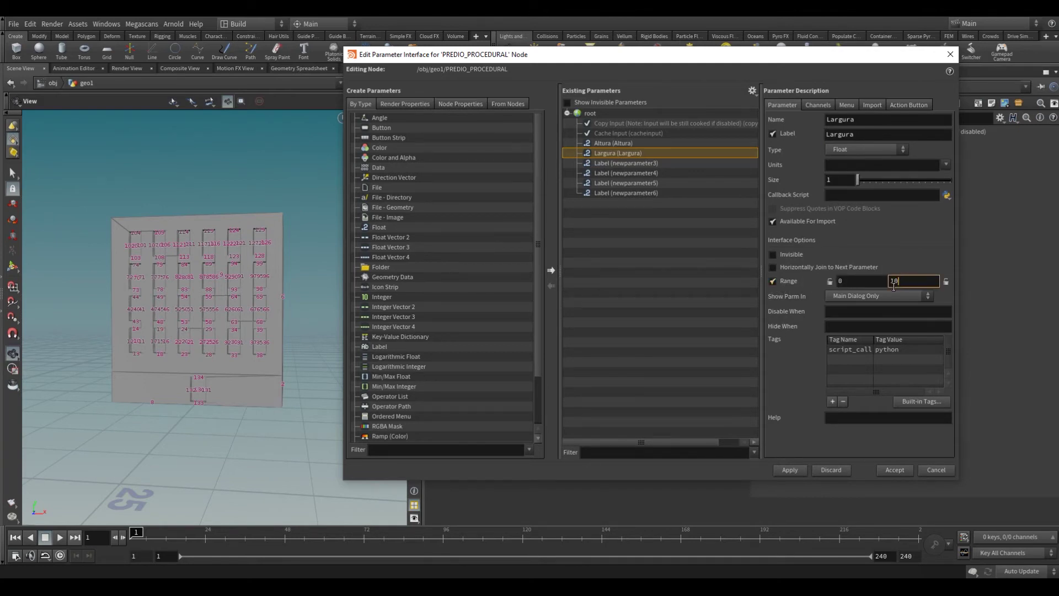
pyautogui.write('0')
pyautogui.press('Return')
# - Name and label the third parameter Espessura with a 0–100 range
pyautogui.click(638, 164)
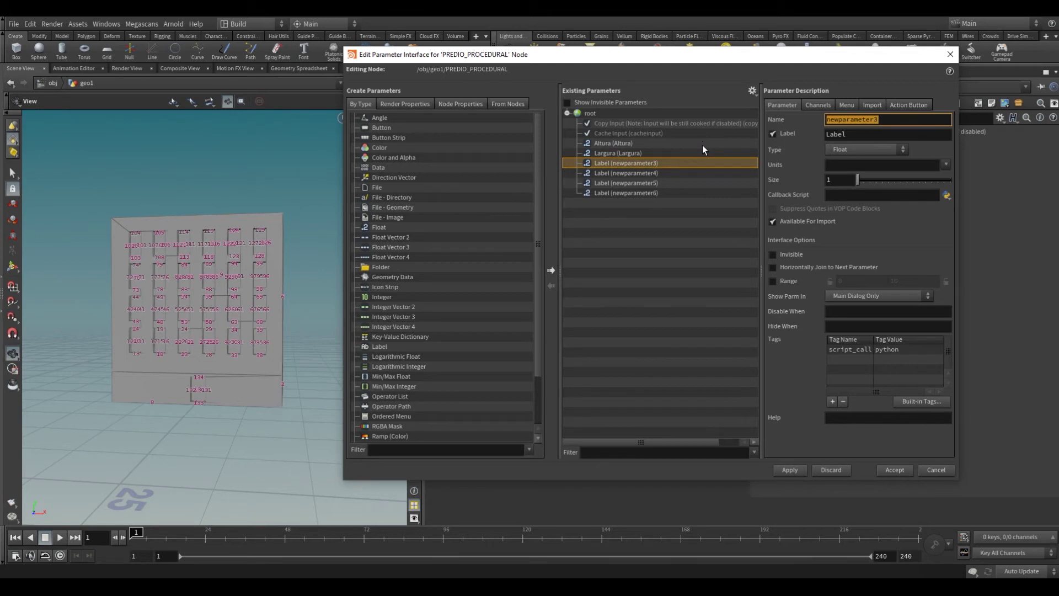
pyautogui.write('Espessura')
pyautogui.press('Return')
pyautogui.press('Tab')
pyautogui.hotkey('ctrl', 'v')
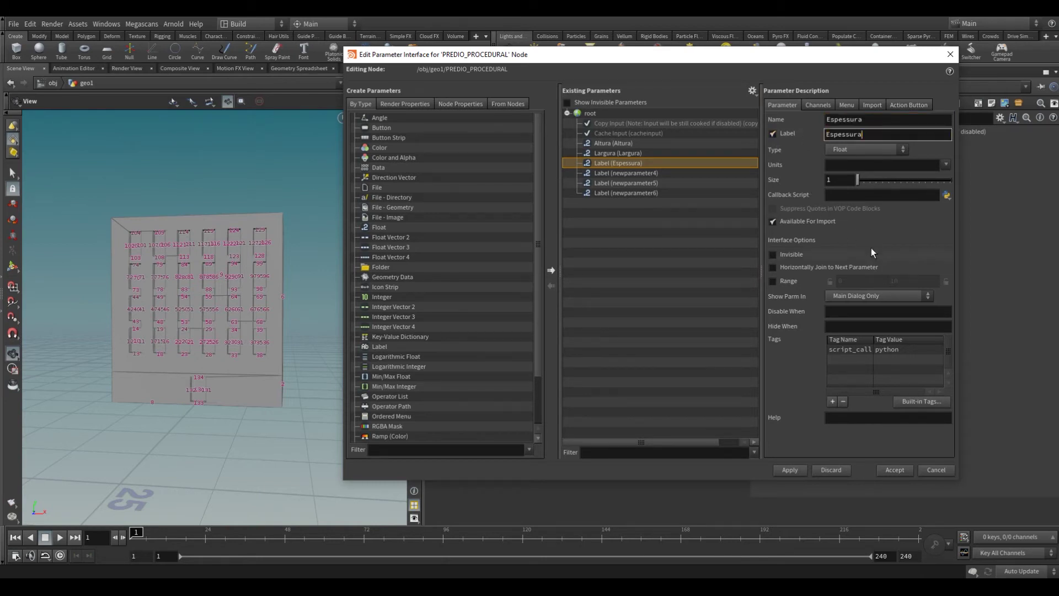
pyautogui.press('Return')
pyautogui.click(772, 282)
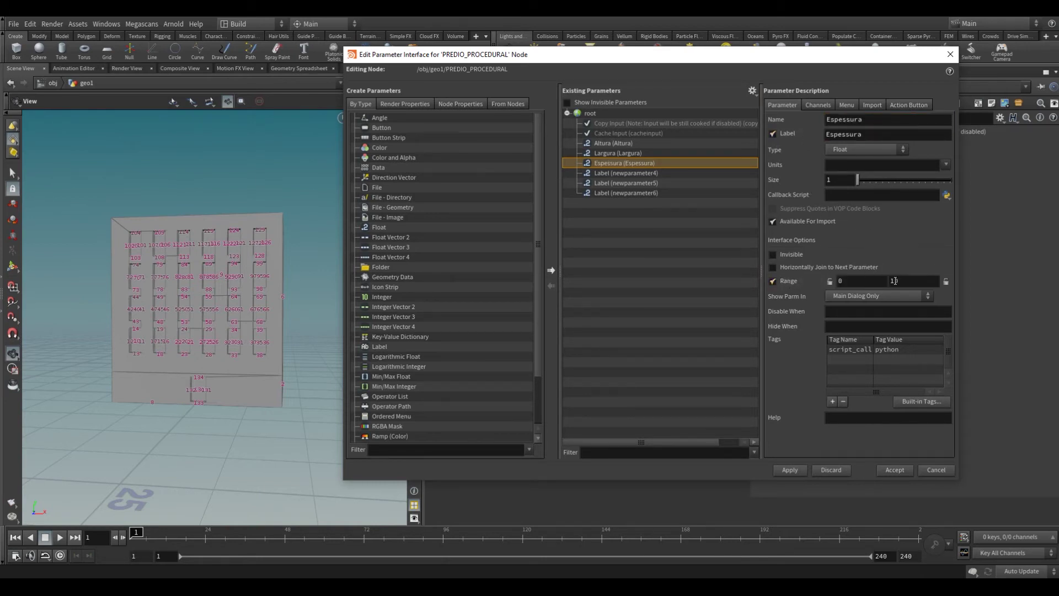
pyautogui.doubleClick(899, 281)
pyautogui.write('100')
pyautogui.press('Return')
# - Set Espessura's default to 10 and Largura's default to 16.5
pyautogui.click(816, 105)
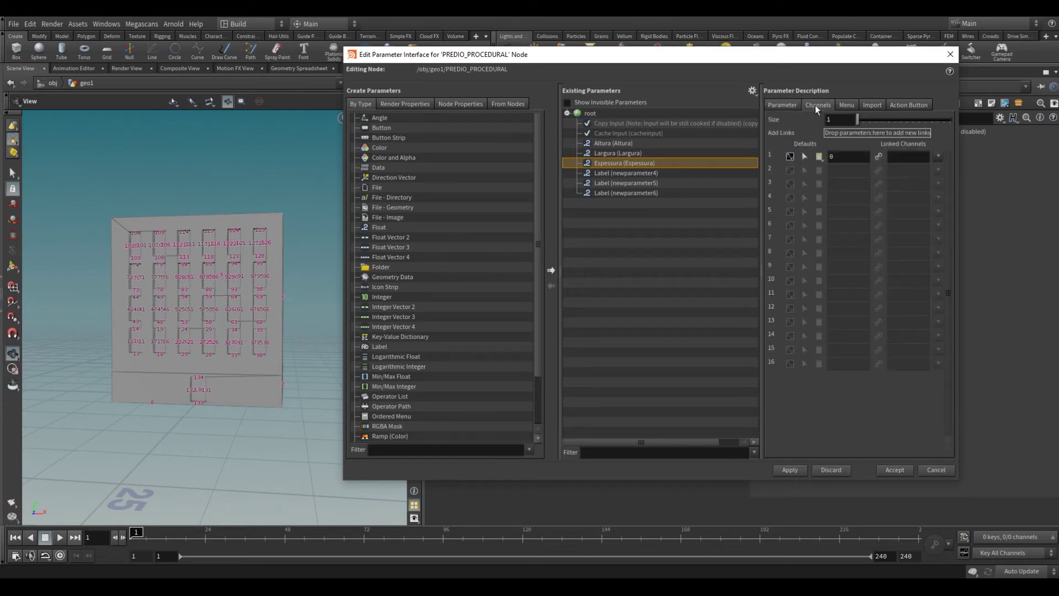
pyautogui.click(854, 157)
pyautogui.write('10')
pyautogui.press('Return')
pyautogui.click(629, 153)
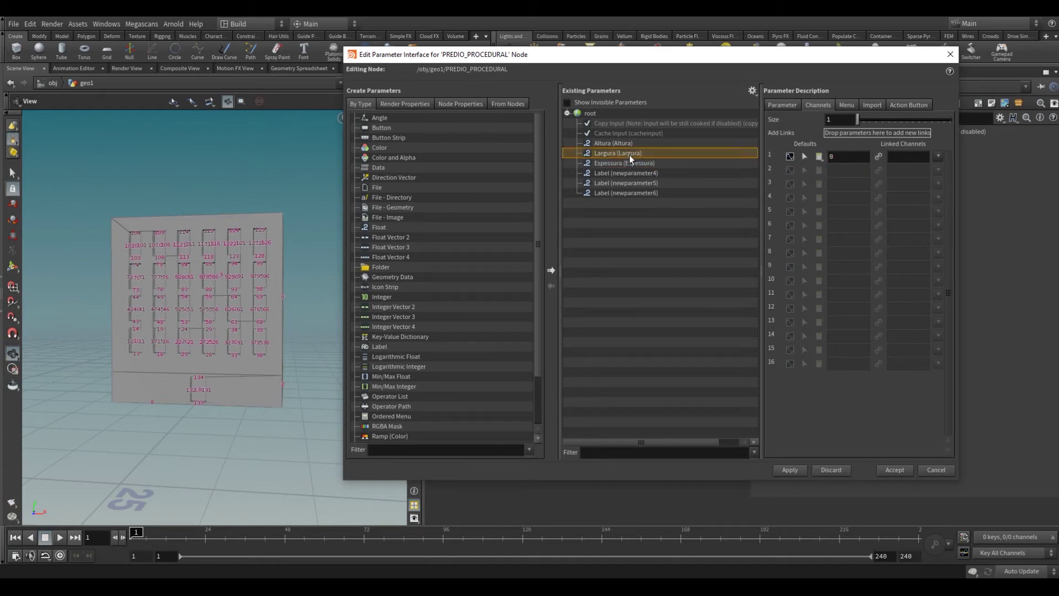
pyautogui.click(830, 158)
pyautogui.write('16.')
pyautogui.write('5')
pyautogui.press('Return')
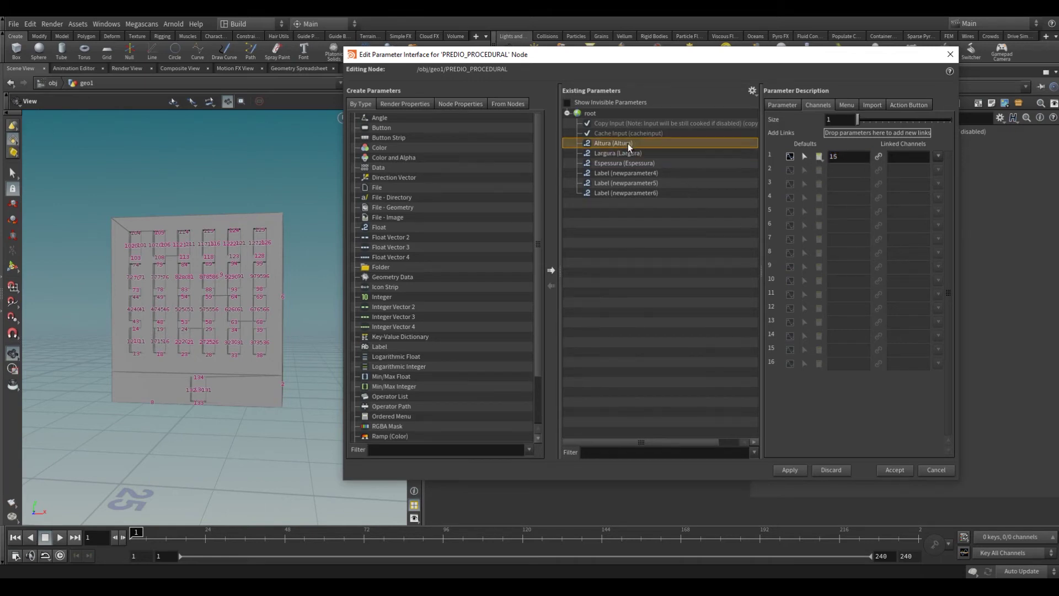
pyautogui.click(627, 163)
# - Name and label the fourth parameter Janelas_H
pyautogui.click(630, 173)
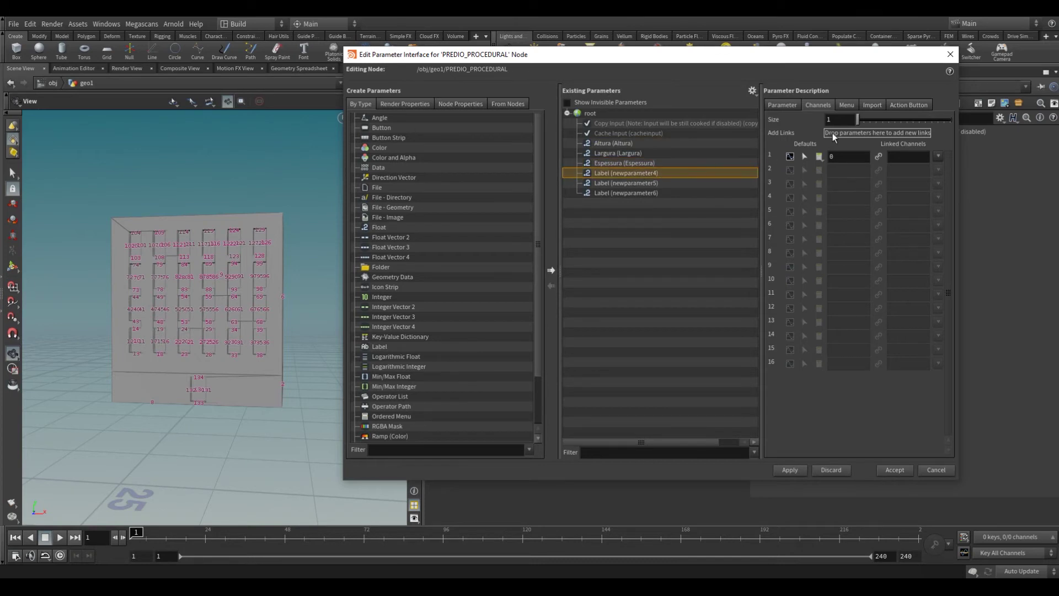
pyautogui.click(786, 105)
pyautogui.doubleClick(861, 119)
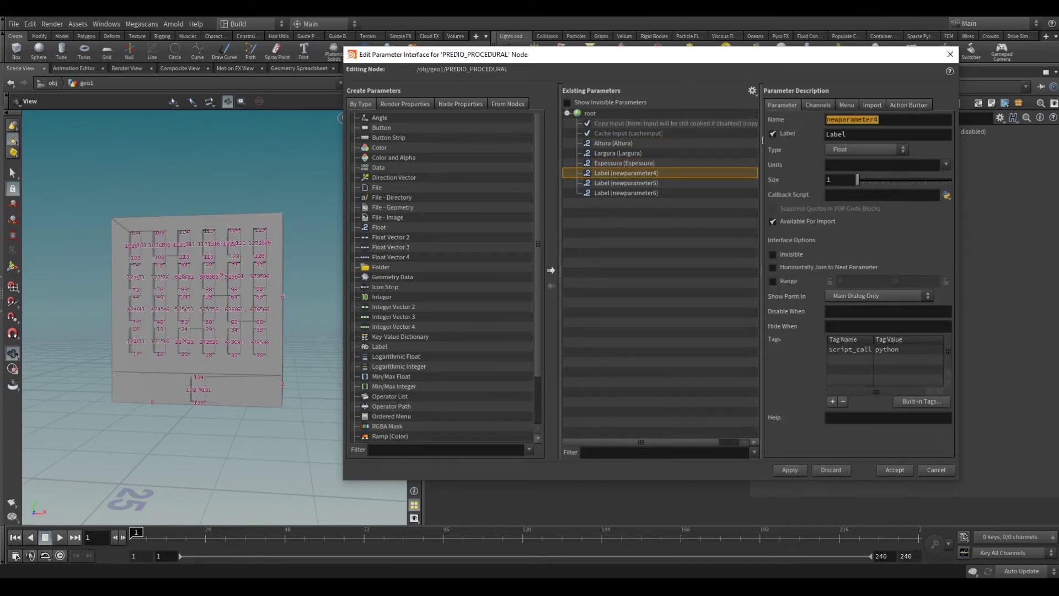
pyautogui.write('JAnel')
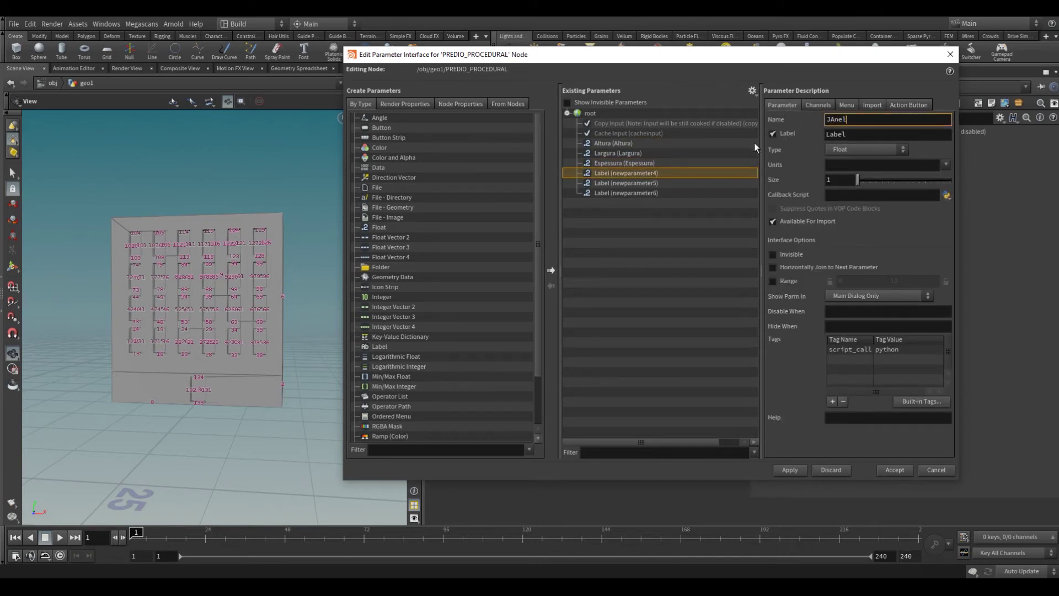
pyautogui.write('a')
pyautogui.press('BackSpace')
pyautogui.press('BackSpace')
pyautogui.press('BackSpace')
pyautogui.press('BackSpace')
pyautogui.write('a')
pyautogui.write('nelas')
pyautogui.write('_')
pyautogui.write('H')
pyautogui.hotkey('ctrl', 'a')
pyautogui.hotkey('ctrl', 'c')
pyautogui.doubleClick(852, 134)
pyautogui.hotkey('ctrl', 'v')
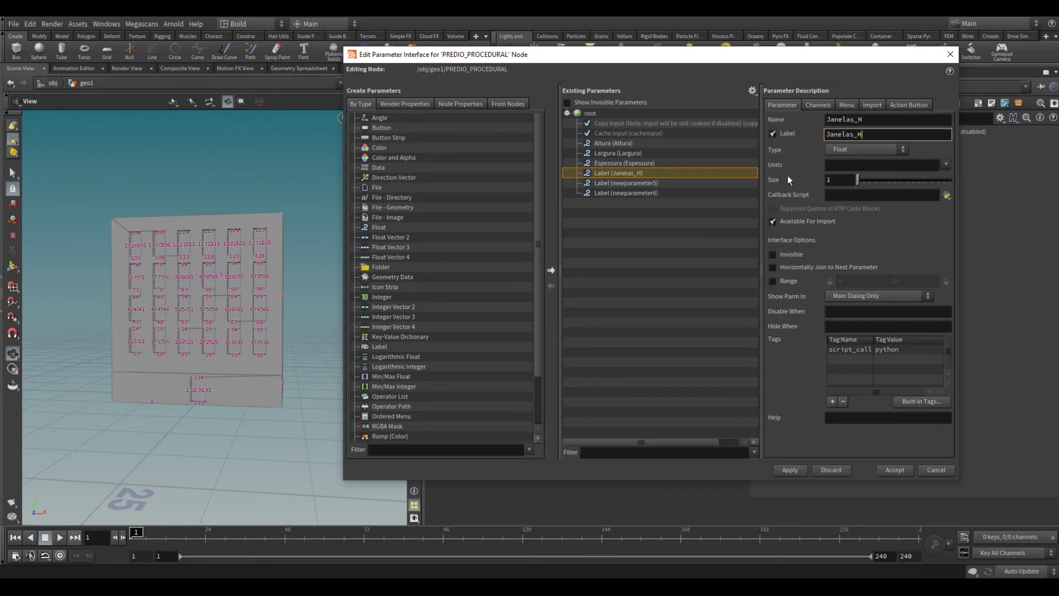
pyautogui.press('Return')
# - Give Janelas_H a 0–10 range and a default of 2.4
pyautogui.click(773, 281)
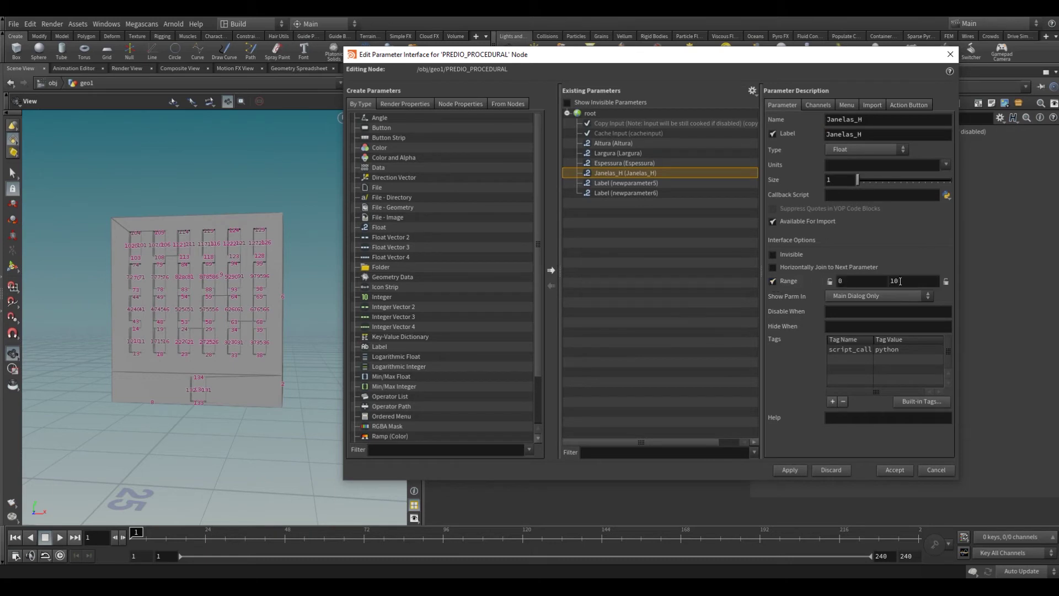
pyautogui.click(914, 281)
pyautogui.write('0')
pyautogui.click(896, 280)
pyautogui.click(815, 104)
pyautogui.click(834, 156)
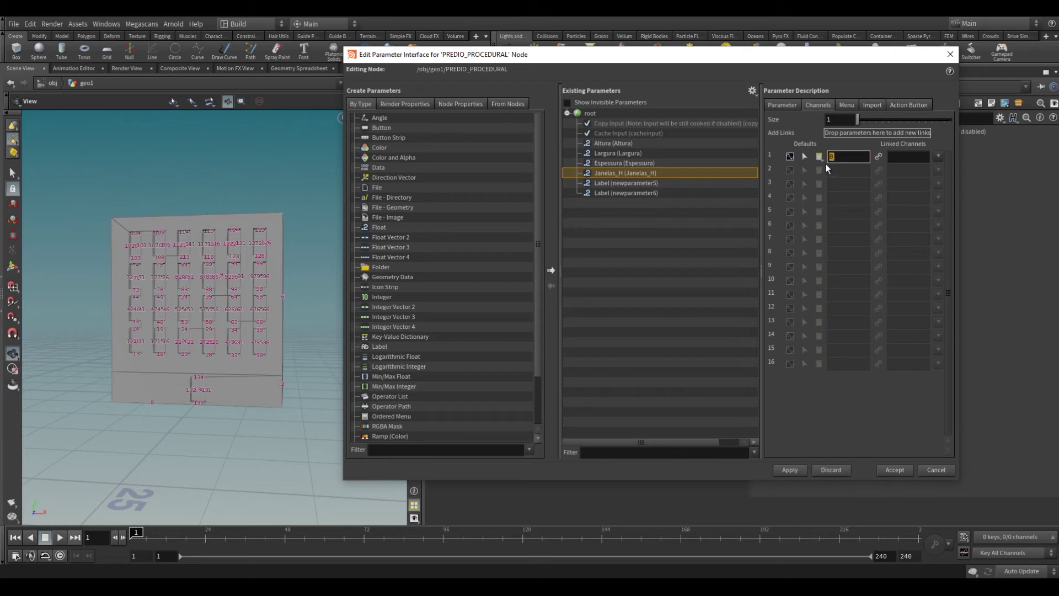
pyautogui.press('Return')
pyautogui.click(647, 181)
# - Name and label the fifth parameter Janelas_V
pyautogui.click(795, 106)
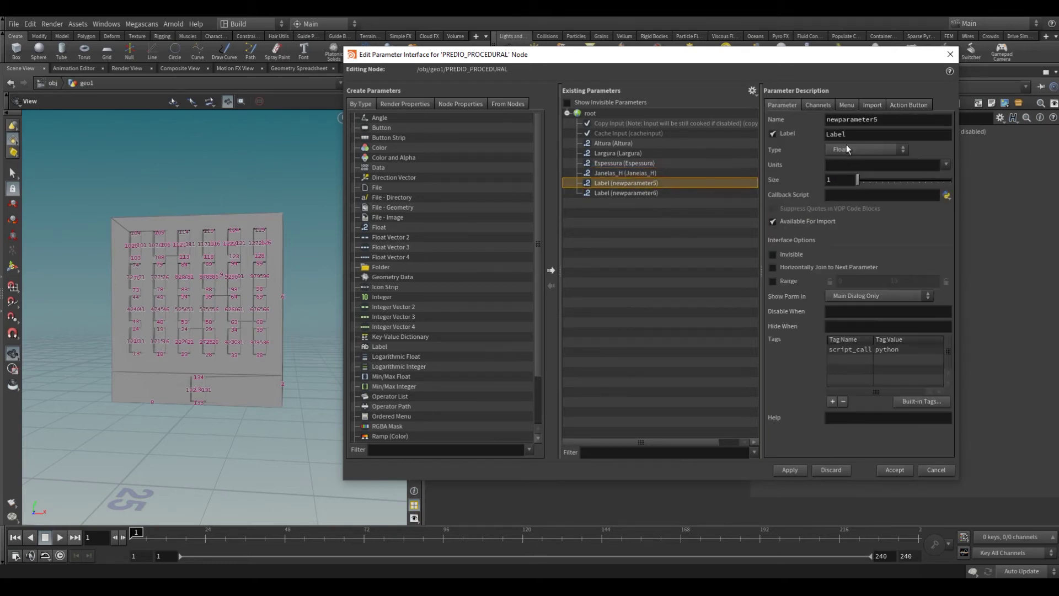
pyautogui.doubleClick(863, 120)
pyautogui.write('Janelas_H')
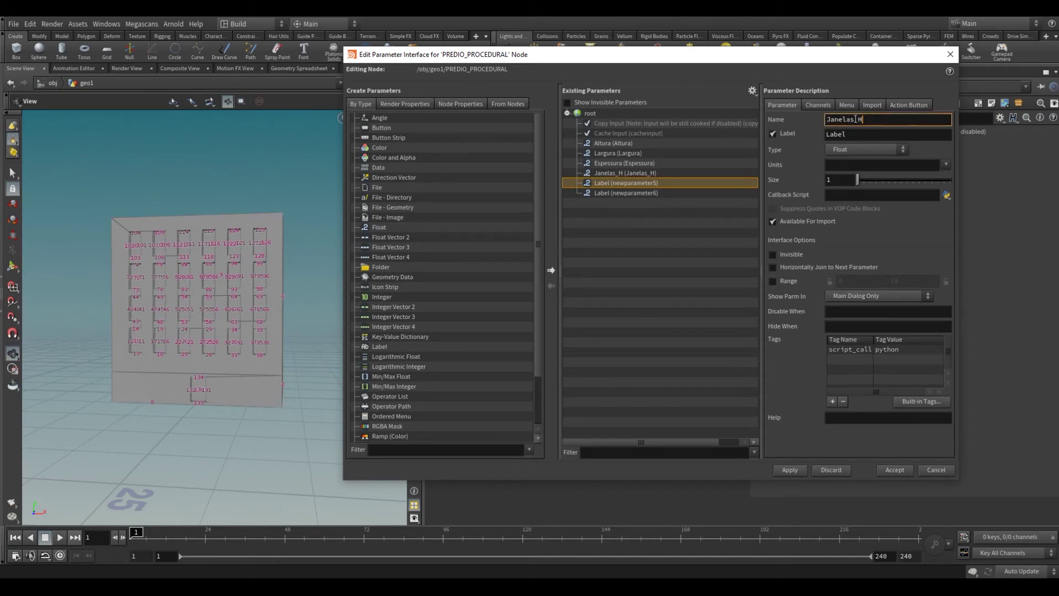
pyautogui.press('BackSpace')
pyautogui.write('V')
pyautogui.doubleClick(846, 135)
pyautogui.write('Janelas_H')
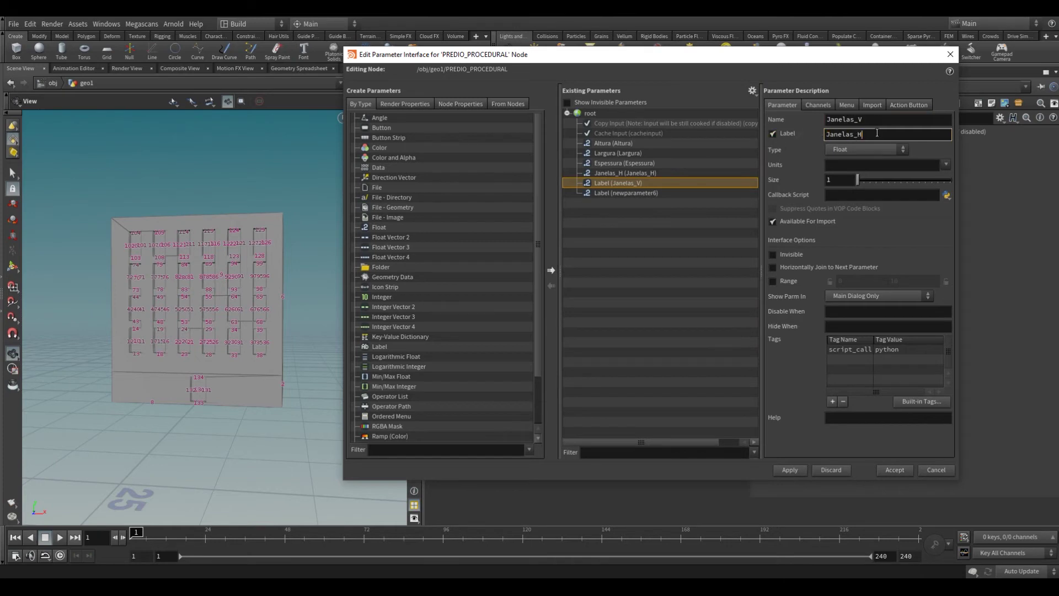
pyautogui.press('BackSpace')
pyautogui.write('V')
# - Give Janelas_V a 0–100 range and check its default value
pyautogui.click(773, 281)
pyautogui.doubleClick(895, 282)
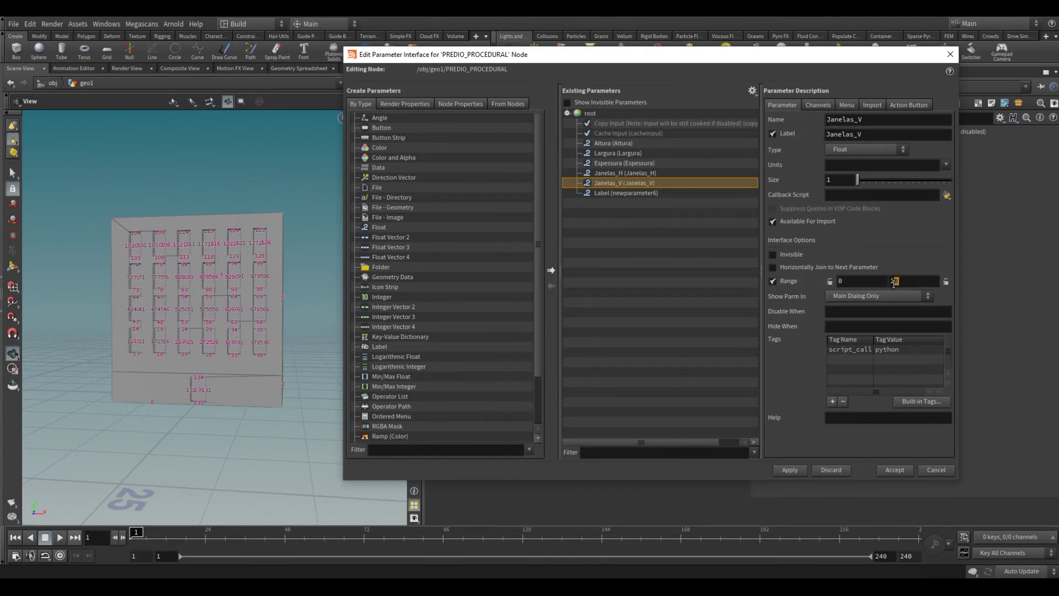
pyautogui.write('100')
pyautogui.write('.')
pyautogui.press('Return')
pyautogui.click(818, 106)
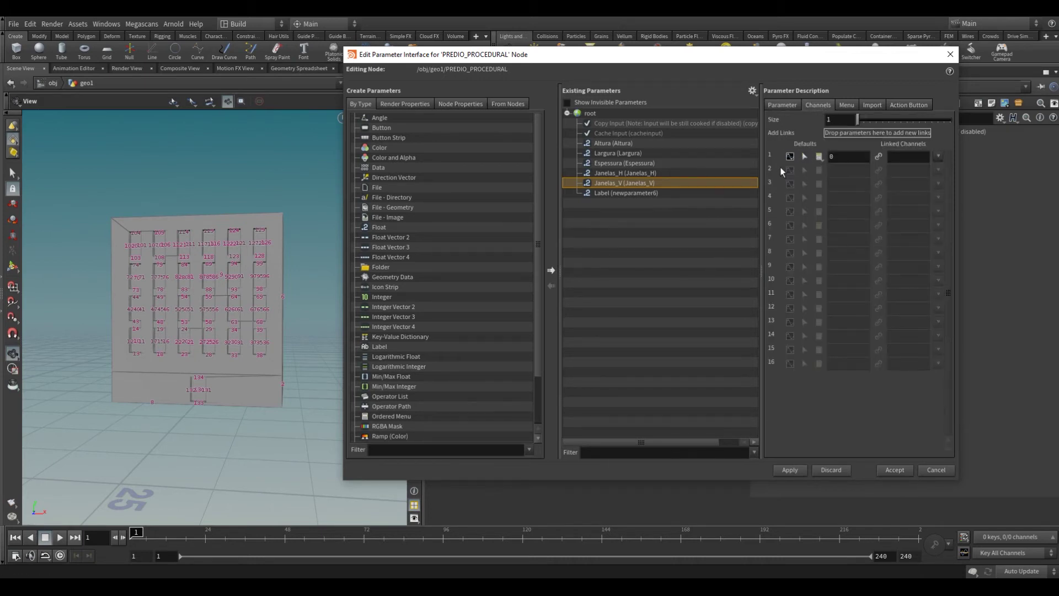
pyautogui.press('Tab')
pyautogui.click(637, 193)
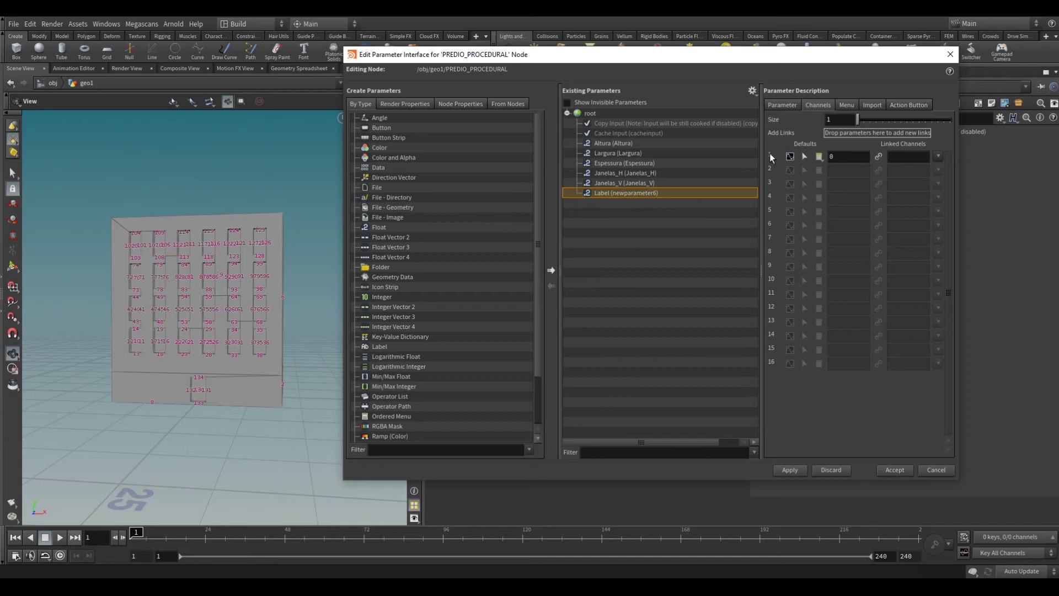
# - Name and label the last parameter 'porta' with a value range up to 100
pyautogui.click(789, 110)
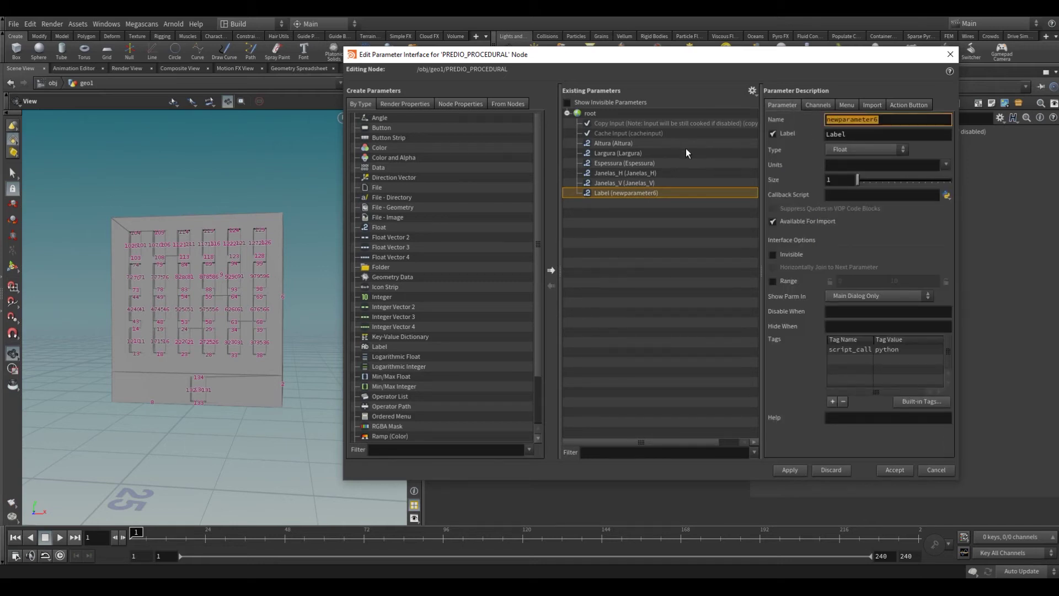
pyautogui.write('por')
pyautogui.write('ta')
pyautogui.press('Tab')
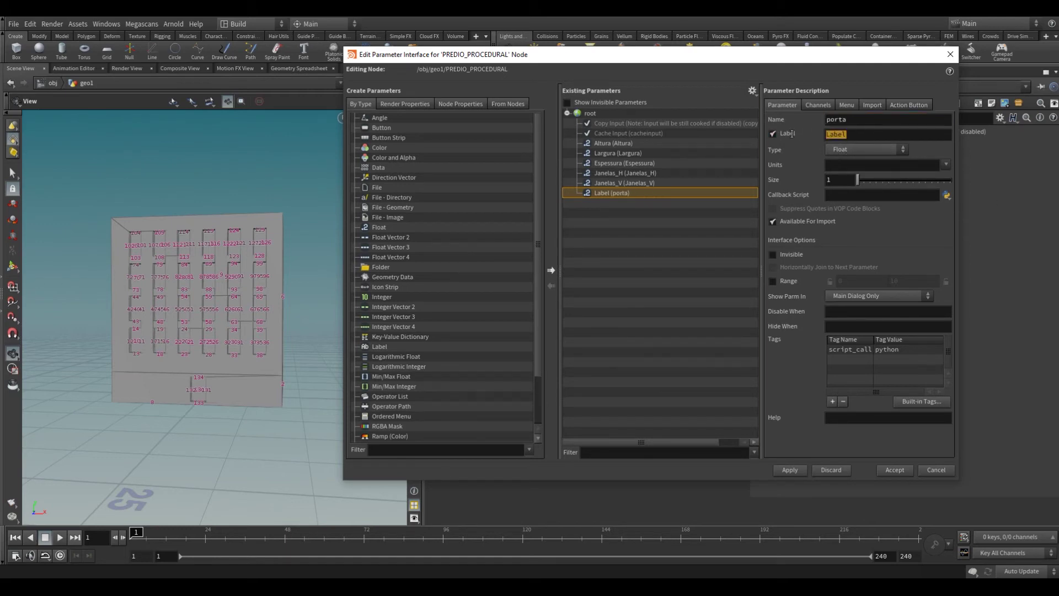
pyautogui.write('porta')
pyautogui.click(773, 280)
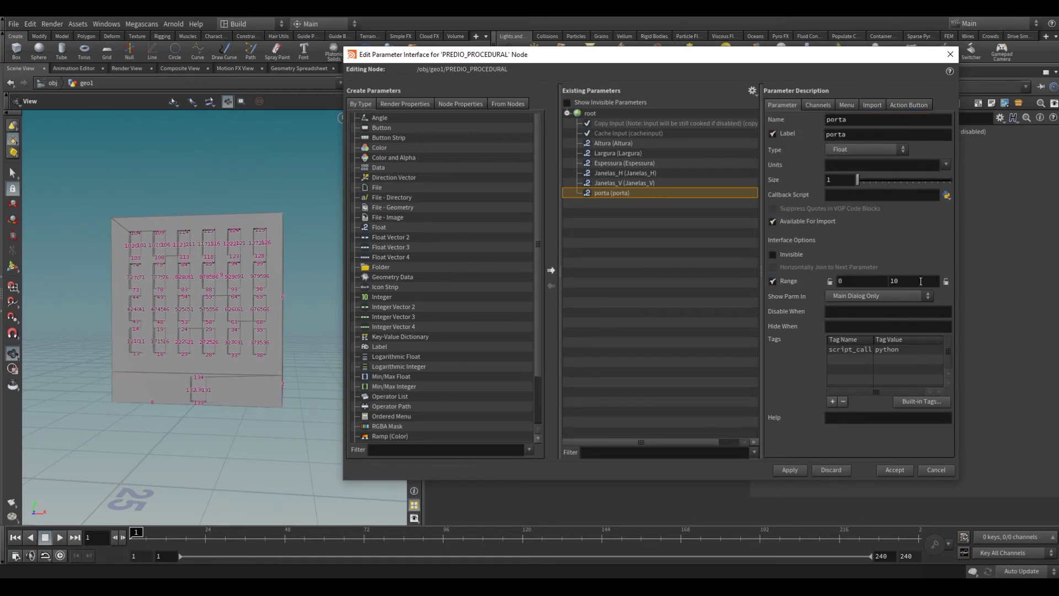
pyautogui.click(904, 280)
pyautogui.write('0')
# - Give porta a default of 8.6 and accept PREDIO_PROCEDURAL's edited interface
pyautogui.click(823, 104)
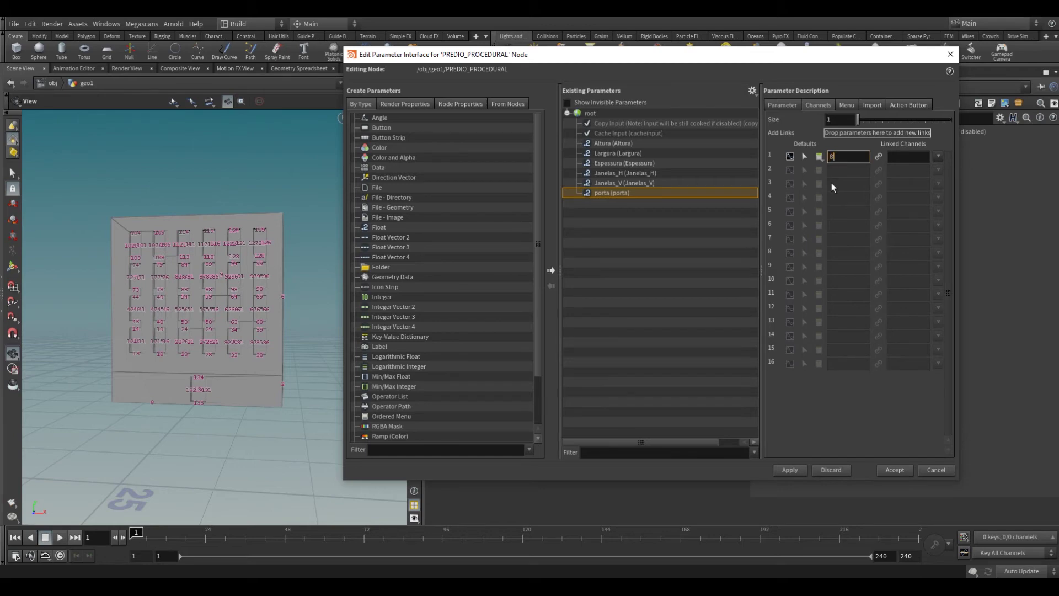
pyautogui.write('6')
pyautogui.press('Return')
pyautogui.click(893, 471)
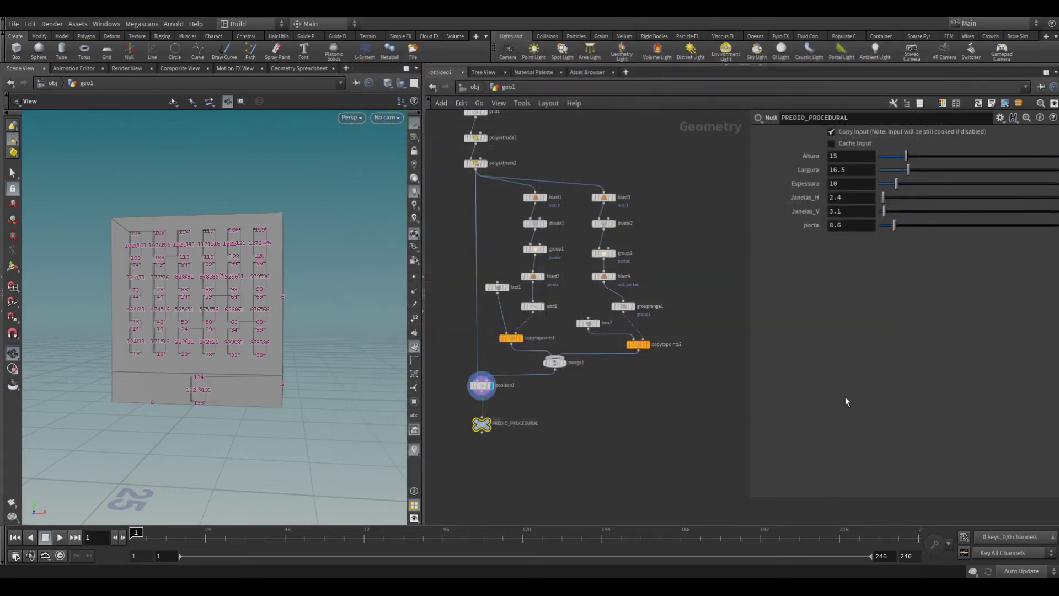
# - Add an extra parameter pane above the network, pinned to PREDIO_PROCEDURAL's sliders
pyautogui.press('h')
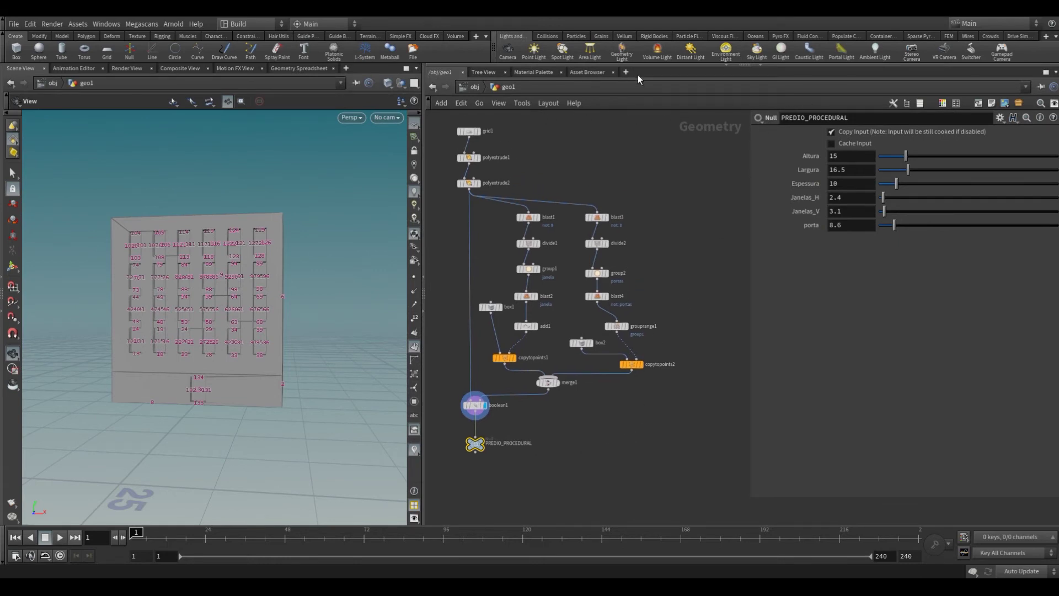
pyautogui.click(729, 65)
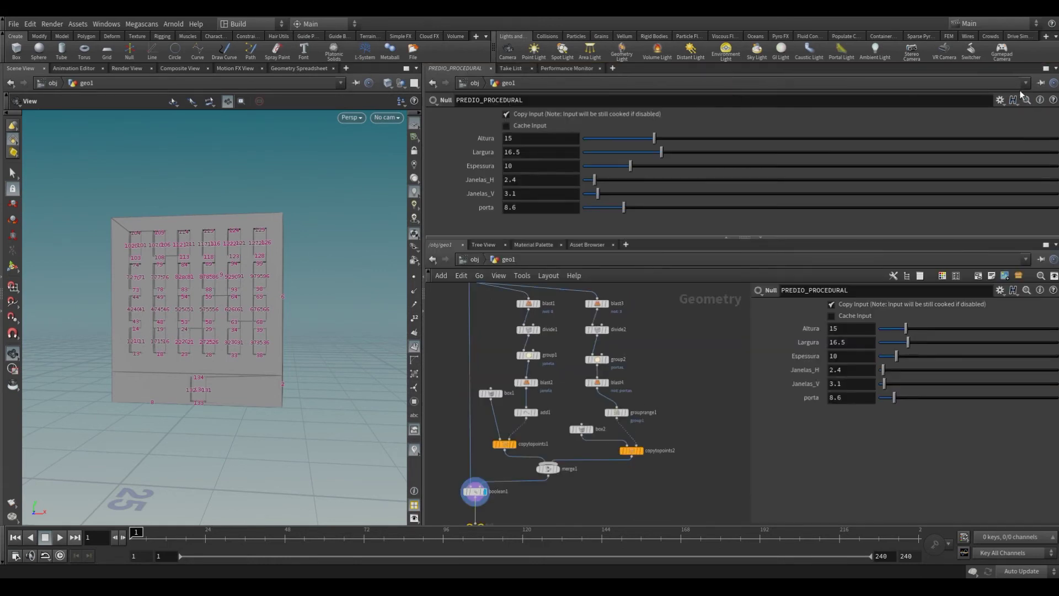
pyautogui.click(1000, 100)
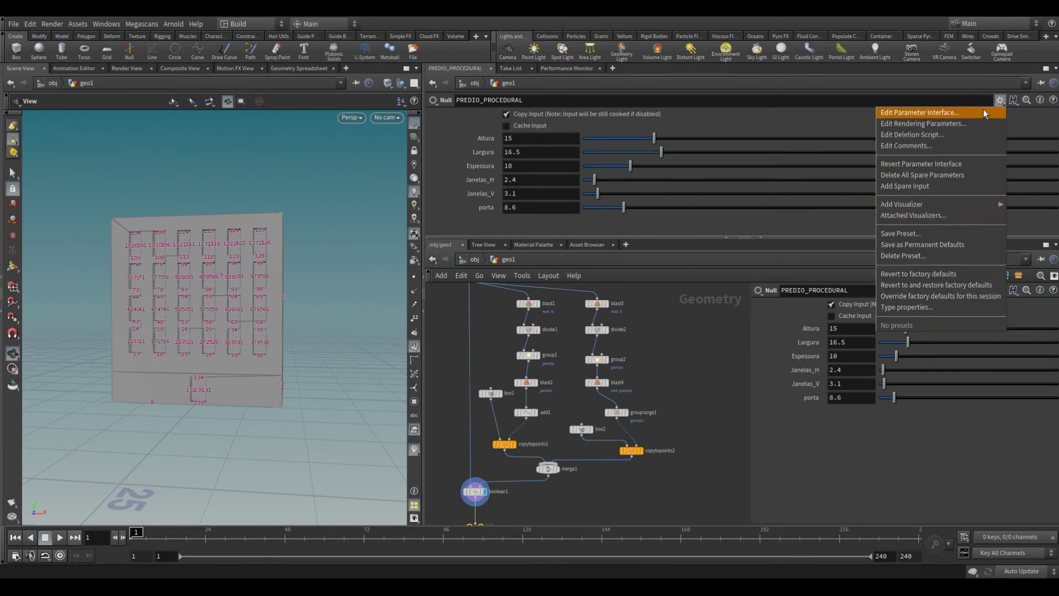
pyautogui.click(1046, 93)
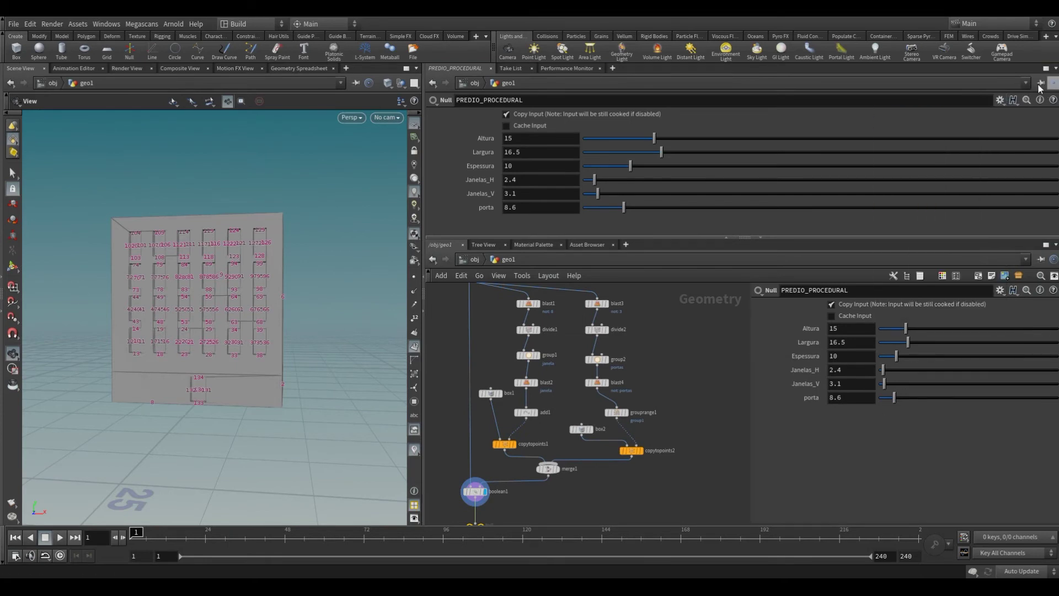
pyautogui.click(1040, 84)
# - Select grid1 in the network so its parameters show below
pyautogui.moveTo(677, 336); pyautogui.dragTo(735, 387, button='middle')
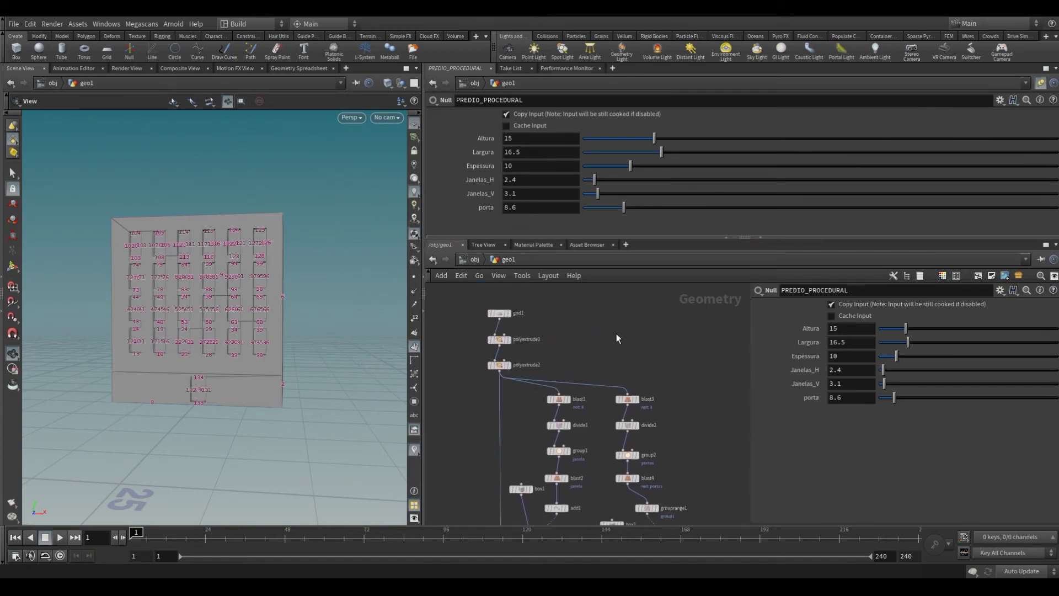
pyautogui.scroll(3, 617, 334)
pyautogui.click(506, 300)
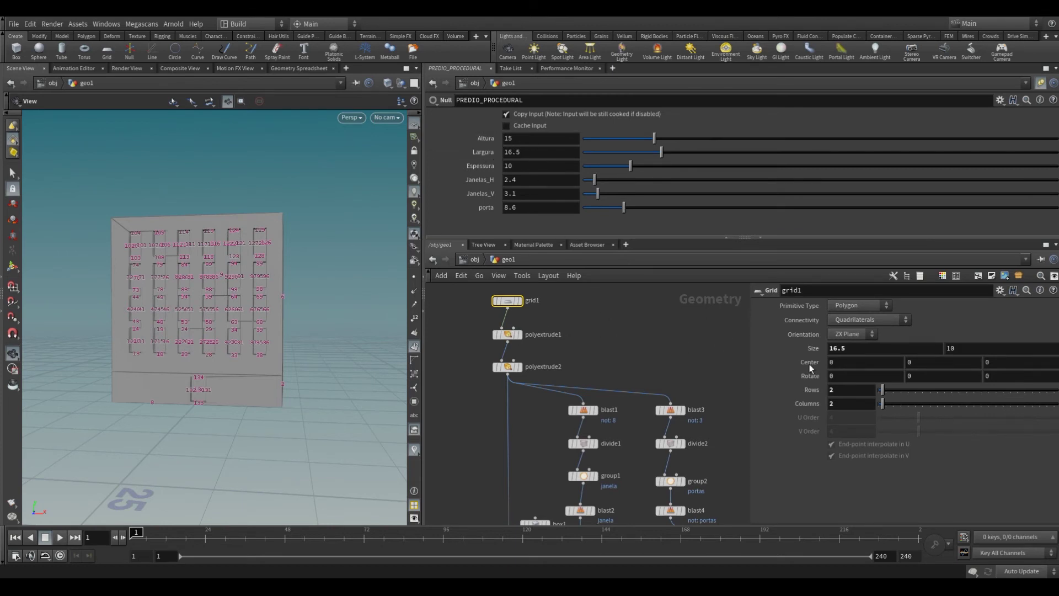
# - Copy Largura and paste it as a relative reference into grid1's Size X
pyautogui.doubleClick(552, 153)
pyautogui.rightClick(512, 152)
pyautogui.click(562, 224)
pyautogui.rightClick(837, 348)
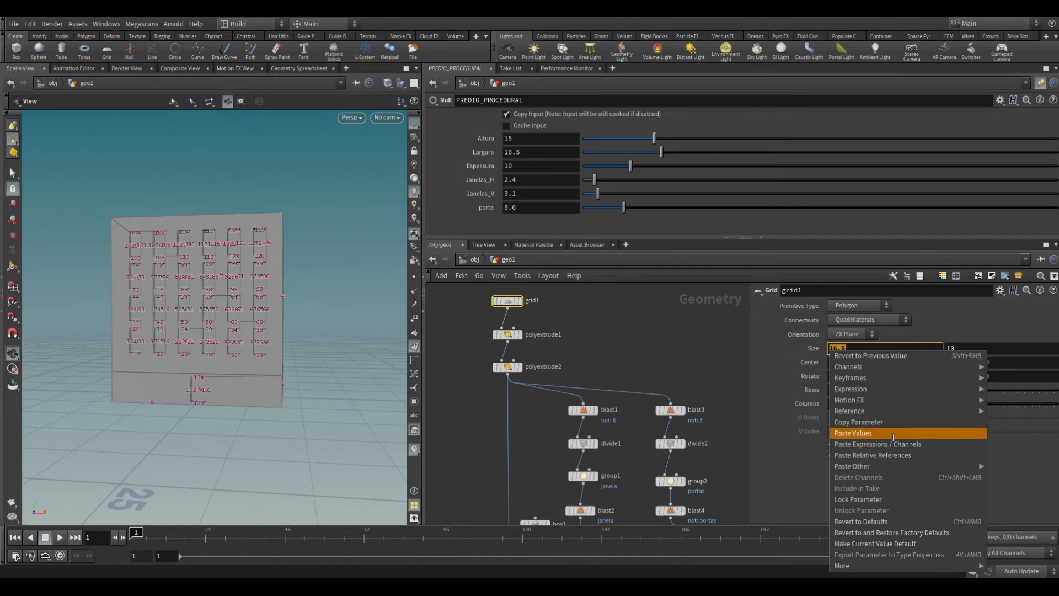
pyautogui.click(880, 456)
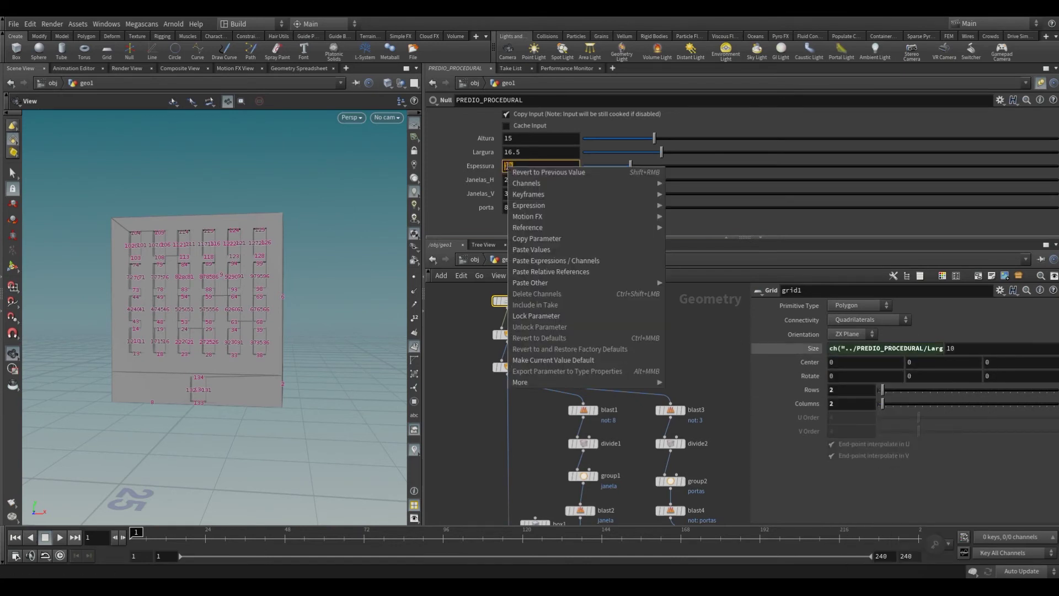
# - Copy Espessura and paste its channel reference into grid1's Size Y
pyautogui.rightClick(508, 165)
pyautogui.click(538, 239)
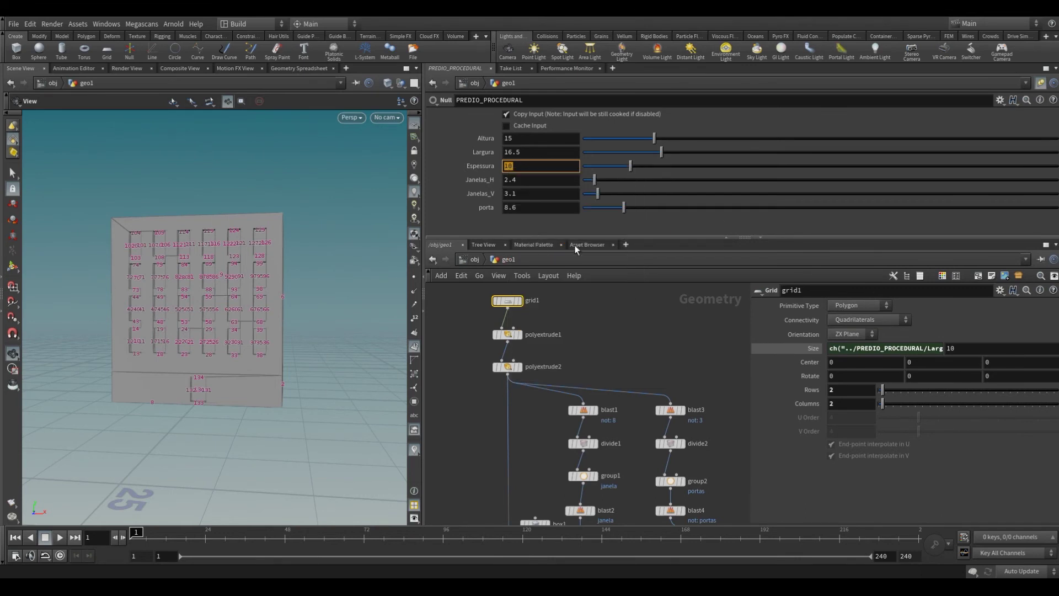
pyautogui.click(936, 352)
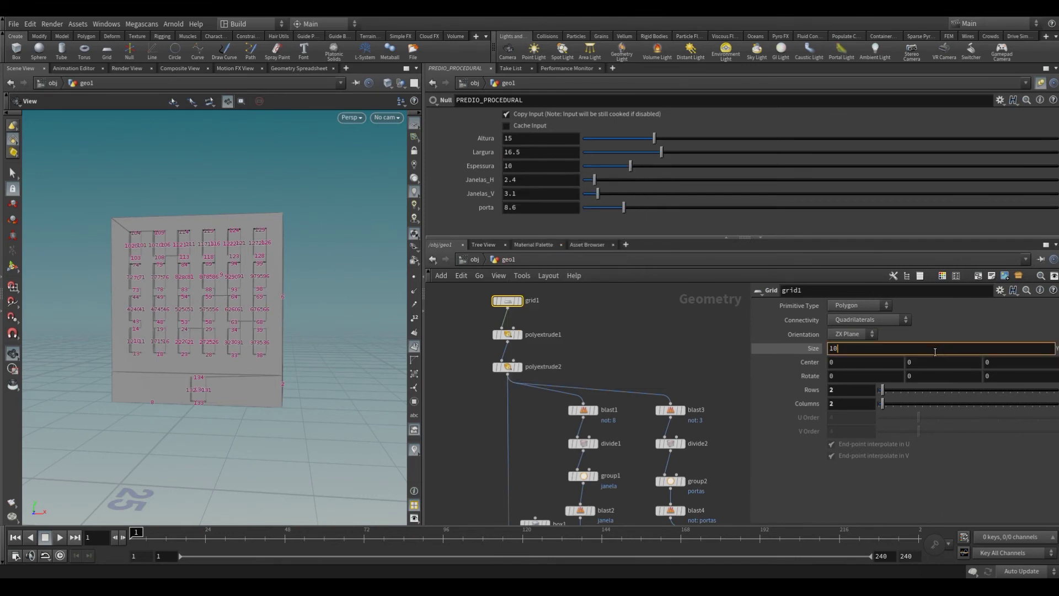
pyautogui.rightClick(849, 352)
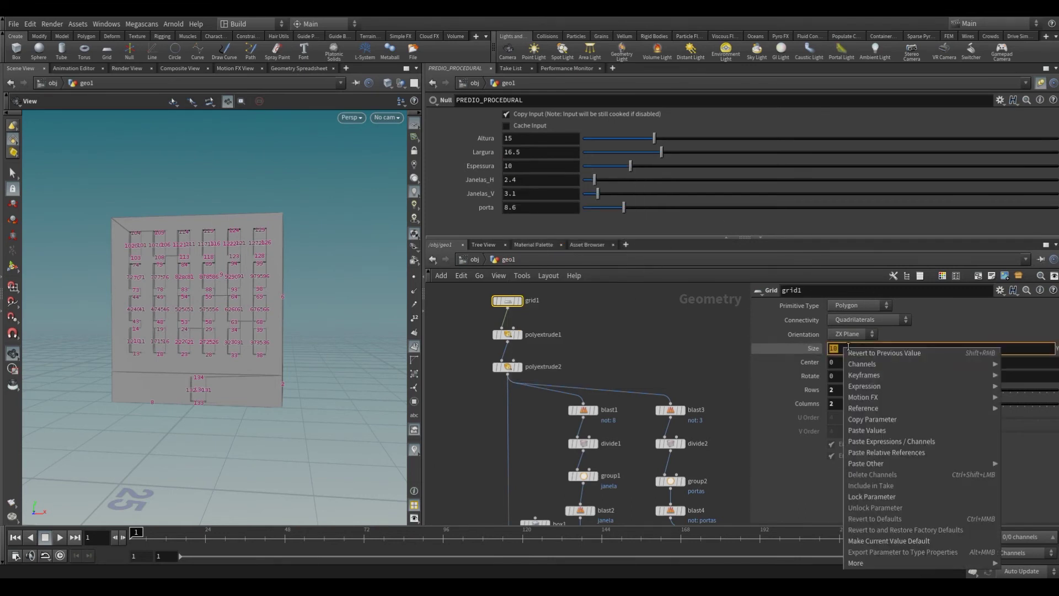
pyautogui.click(912, 442)
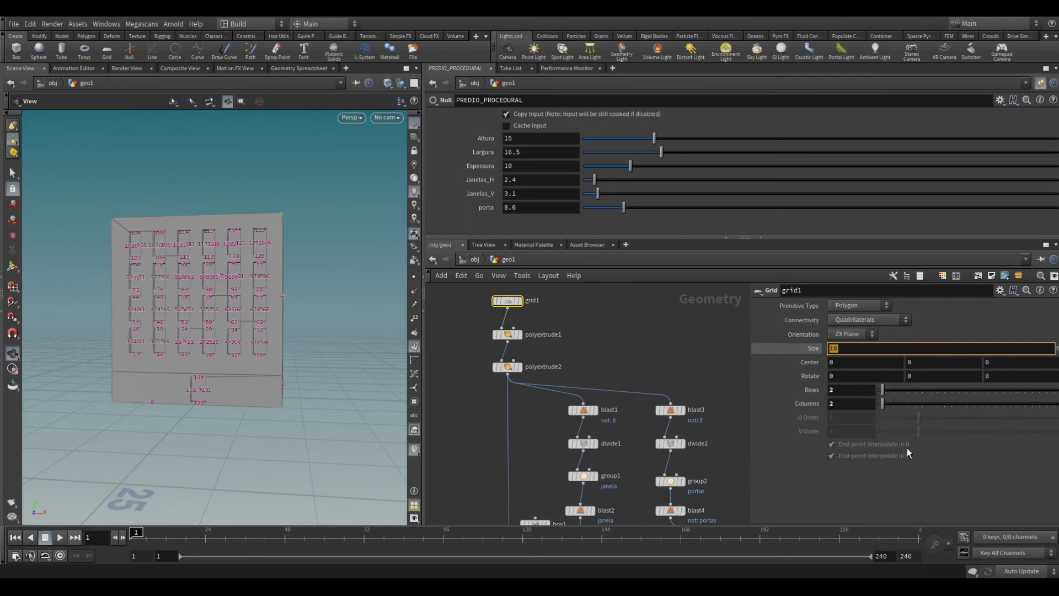
pyautogui.click(690, 352)
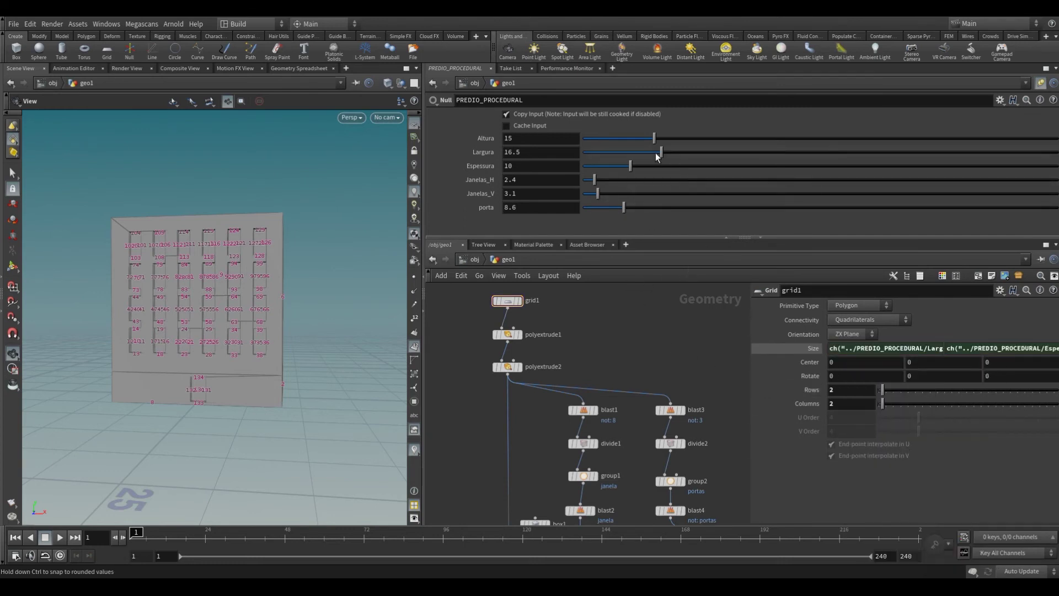
pyautogui.moveTo(663, 151)
pyautogui.mouseDown()
pyautogui.moveTo(733, 157)
pyautogui.moveTo(694, 158)
pyautogui.mouseUp()
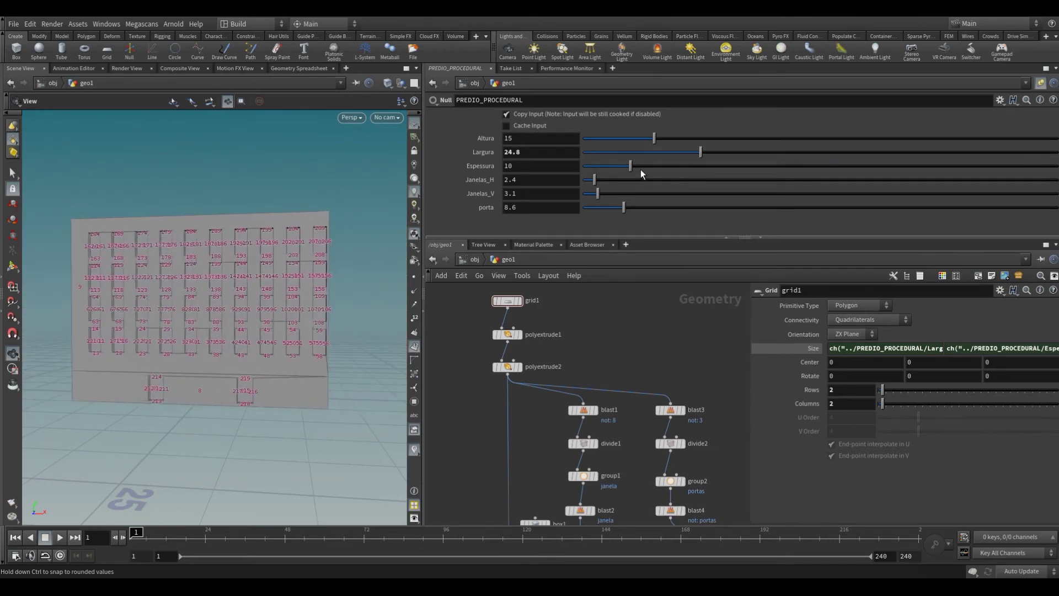
pyautogui.hotkey('ctrl', 'z')
pyautogui.hotkey('ctrl', 'z')
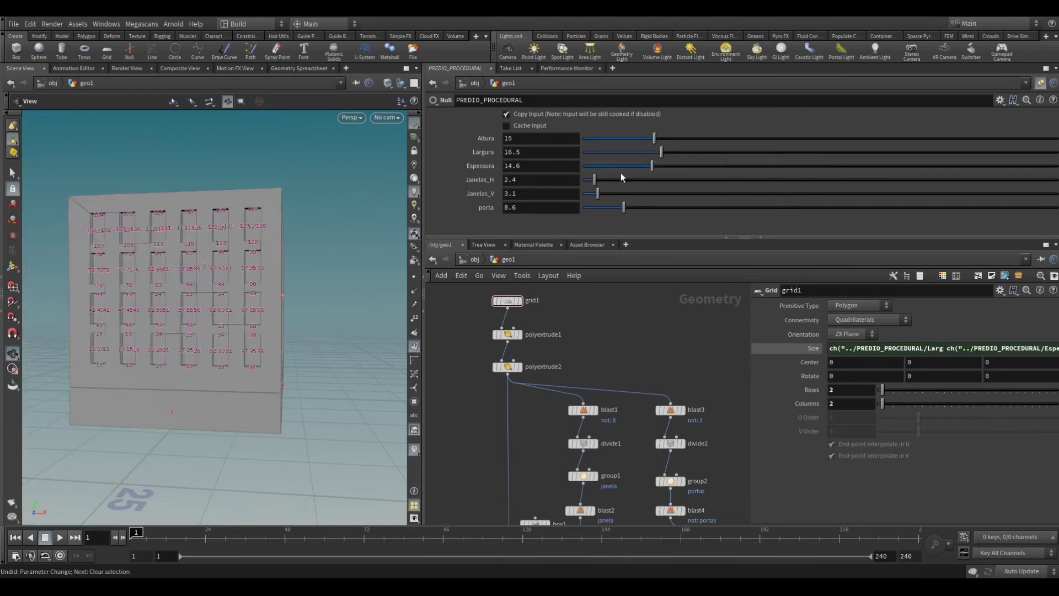
pyautogui.hotkey('ctrl', 'z')
pyautogui.hotkey('ctrl', 'z')
pyautogui.hotkey('ctrl', 'z')
pyautogui.hotkey('ctrl', 'z')
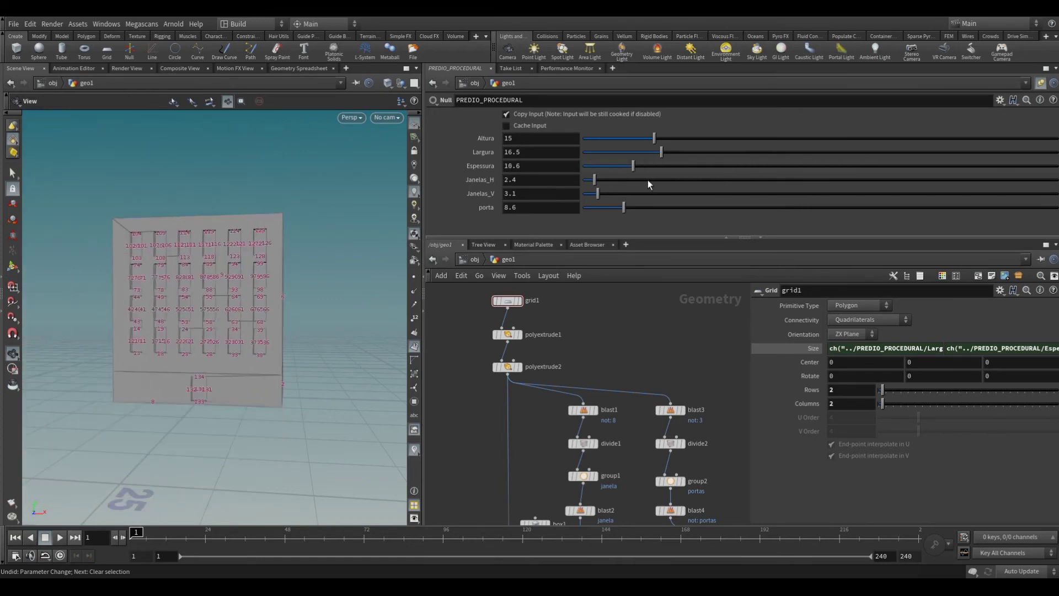
pyautogui.hotkey('ctrl', 'z')
pyautogui.hotkey('ctrl', 'z')
pyautogui.hotkey('ctrl', 'y')
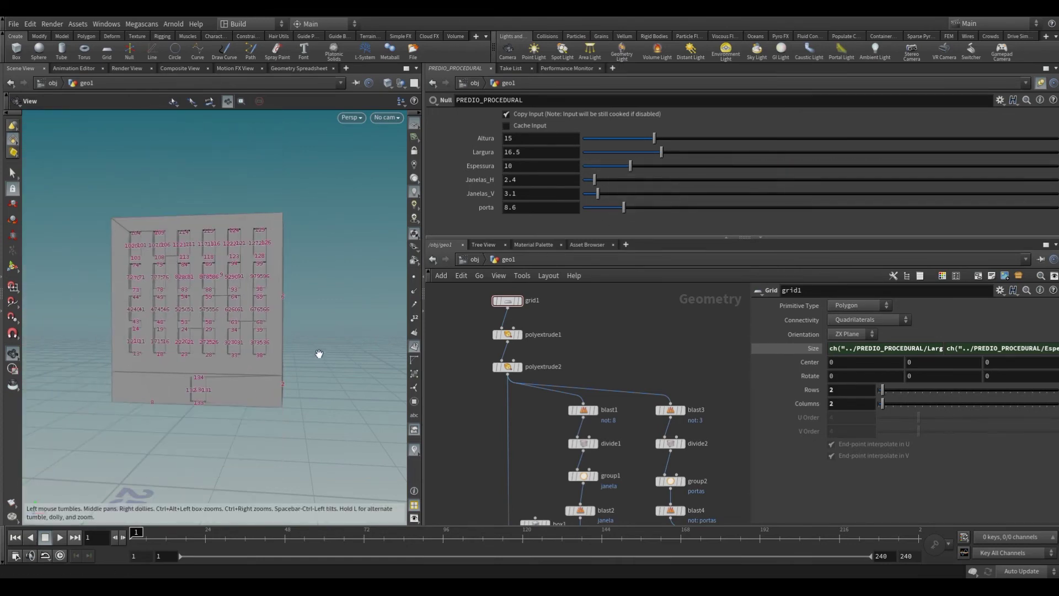
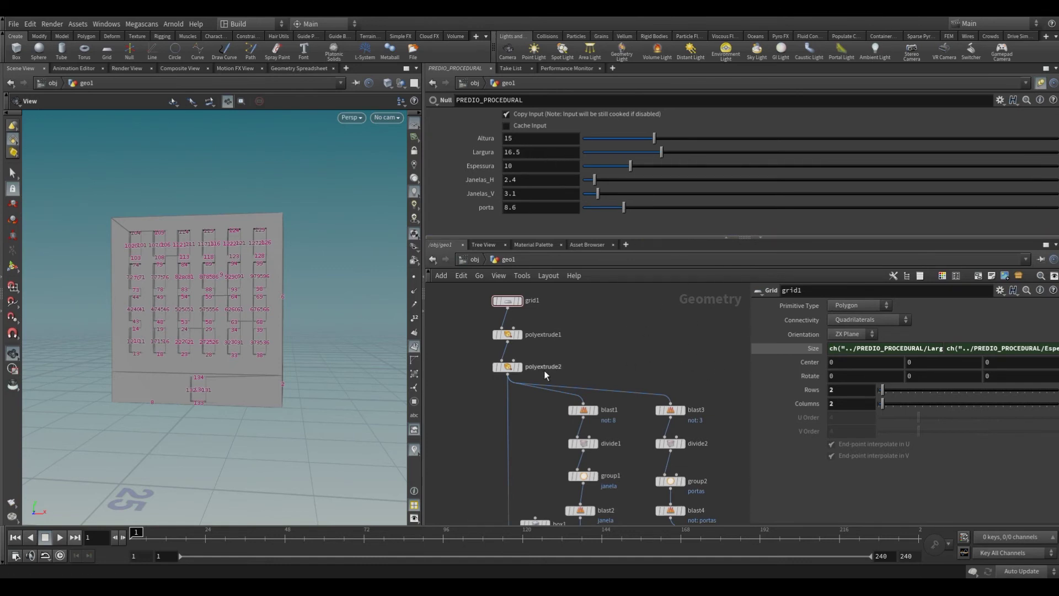
# - Link polyextrude2's Distance to PREDIO_PROCEDURAL's Altura through a relative ch() reference
pyautogui.click(509, 368)
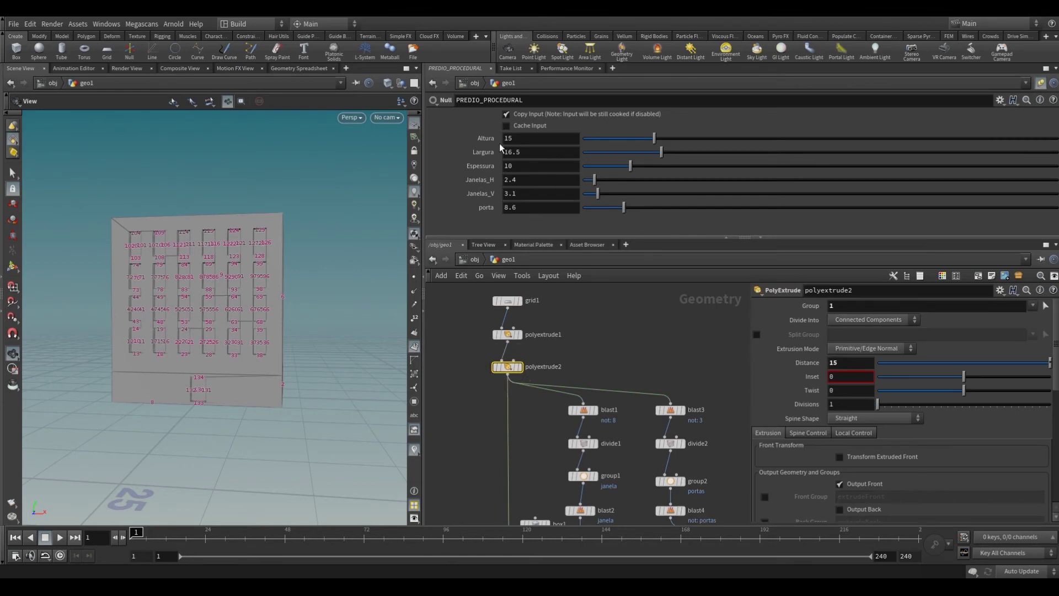
pyautogui.rightClick(484, 139)
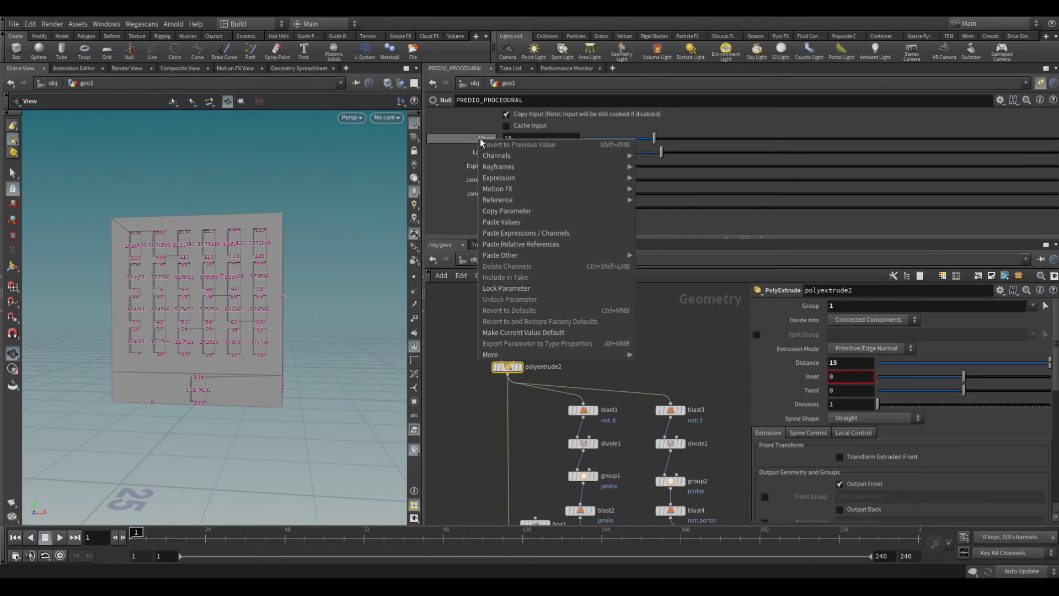
pyautogui.click(485, 212)
pyautogui.click(839, 363)
pyautogui.rightClick(839, 363)
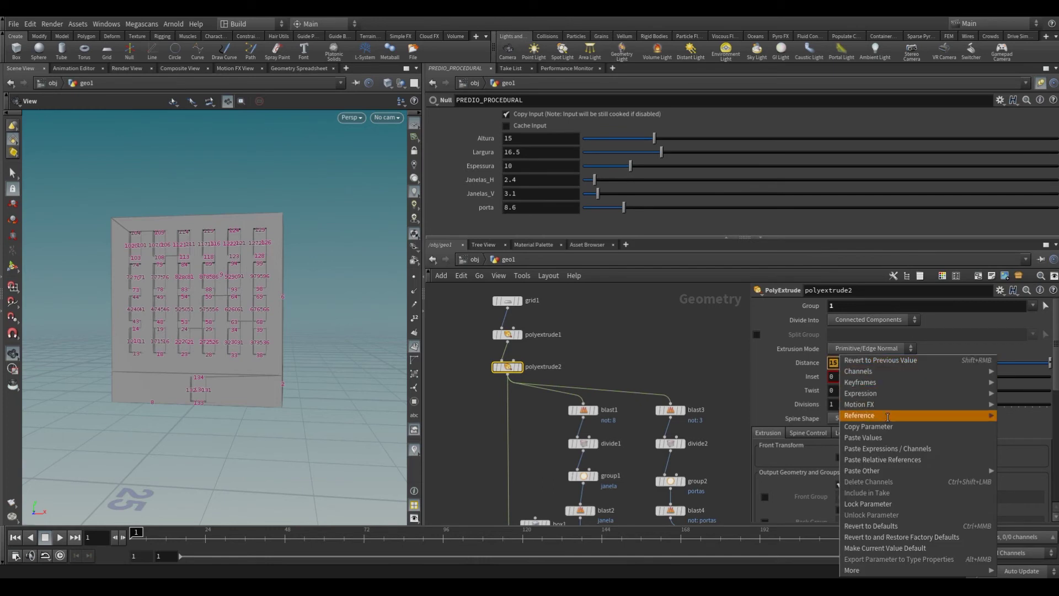
pyautogui.click(897, 459)
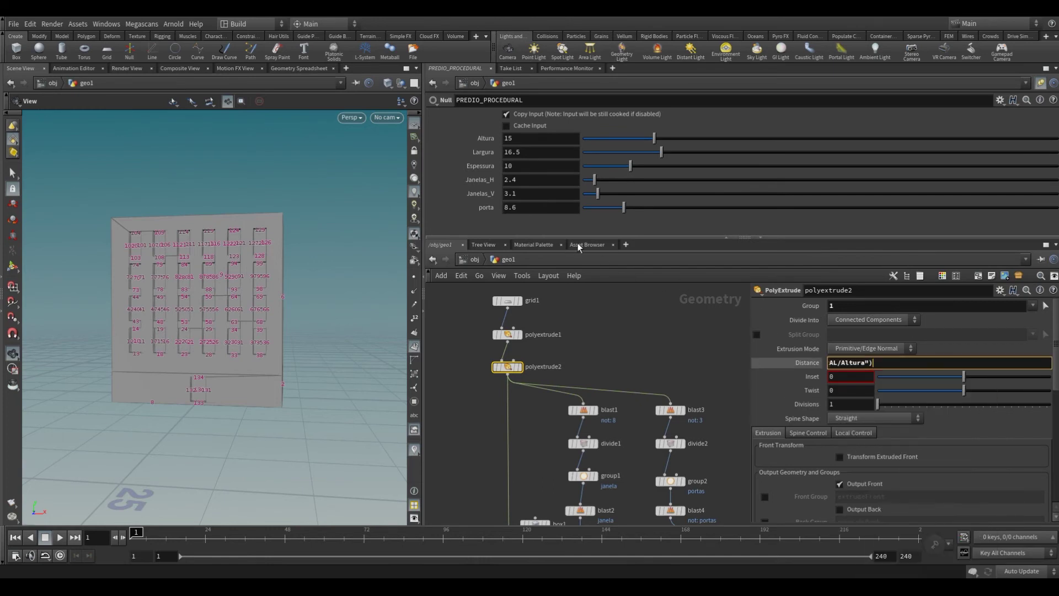
pyautogui.moveTo(655, 364); pyautogui.dragTo(638, 311, button='middle')
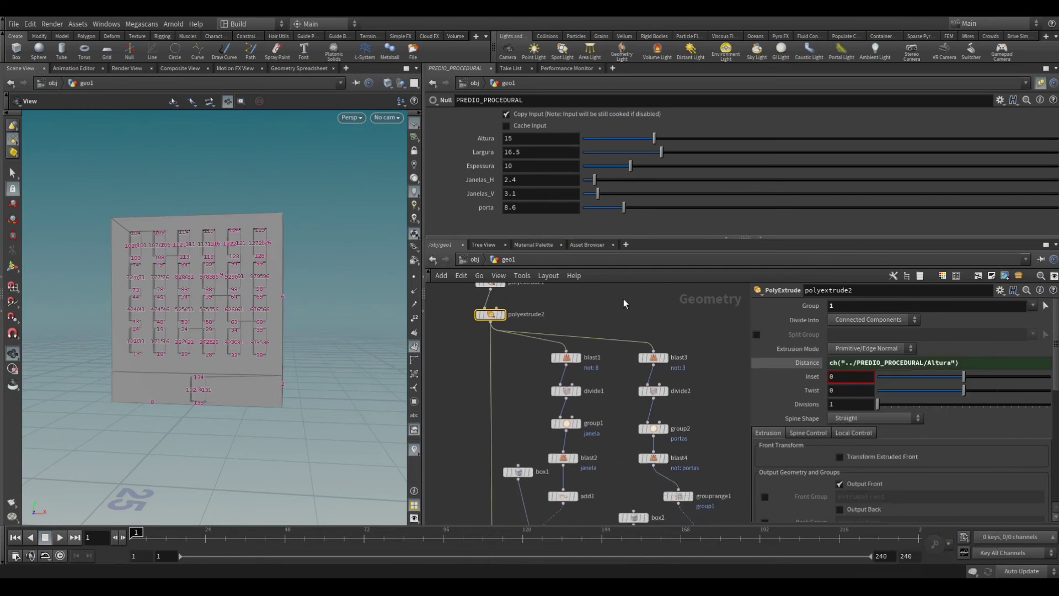
# - Reference Janelas_H in divide1's Size X and trim leftover digits from the expression
pyautogui.click(566, 391)
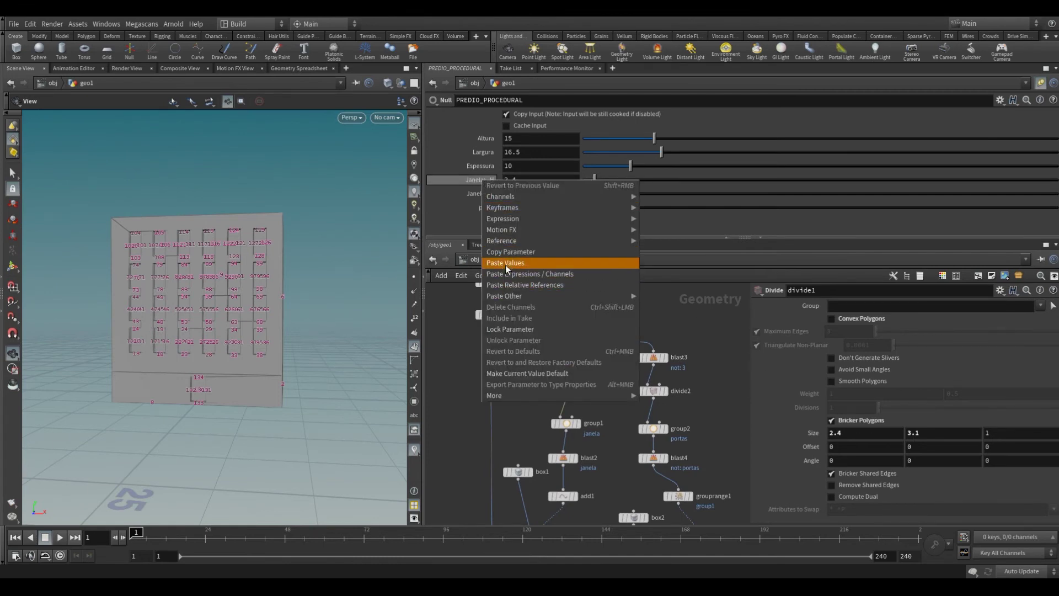
pyautogui.click(511, 253)
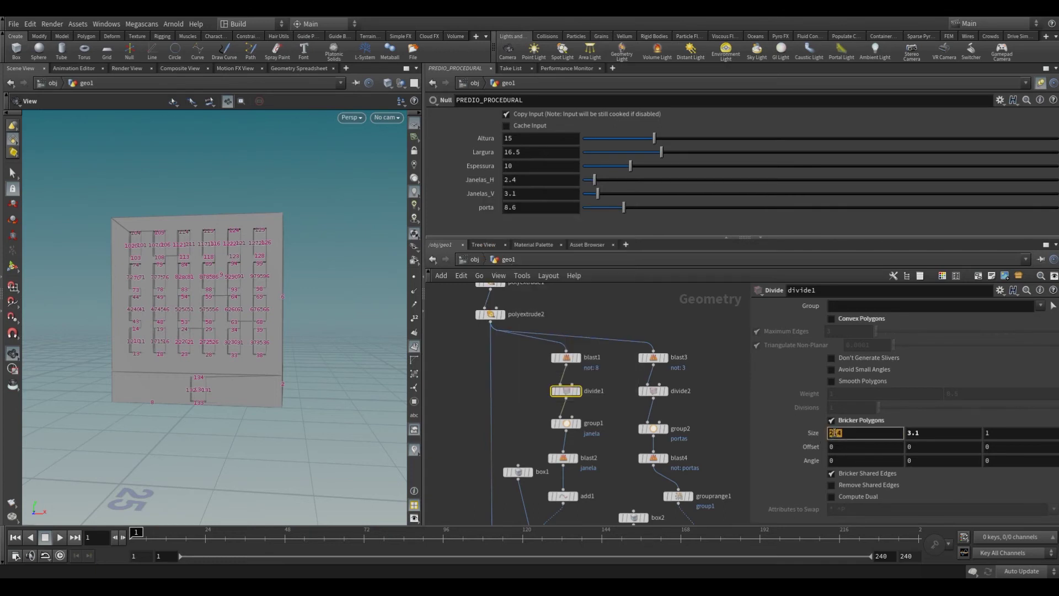
pyautogui.rightClick(863, 434)
pyautogui.click(876, 461)
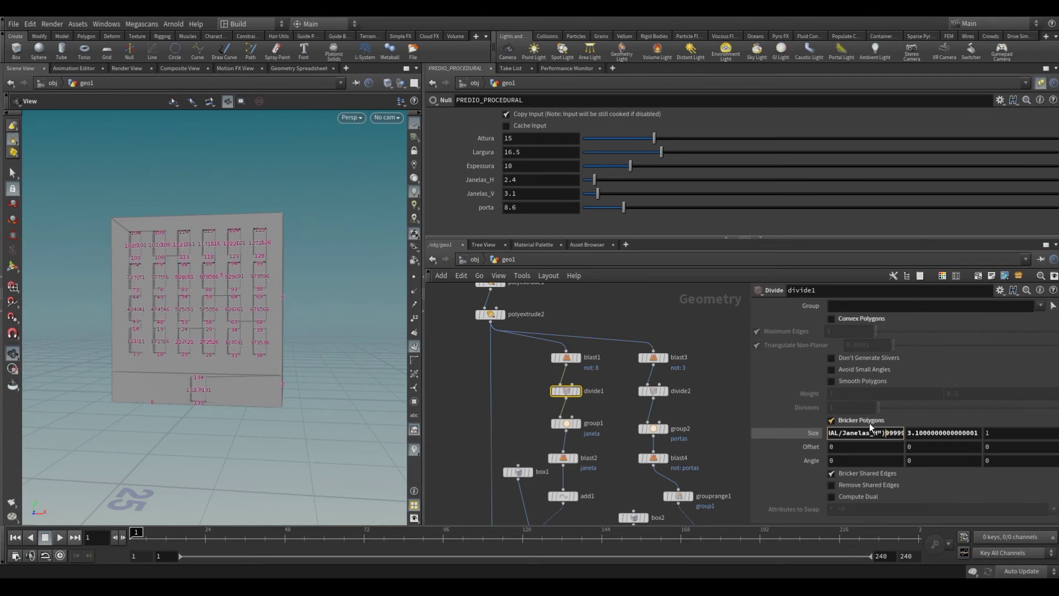
pyautogui.hotkey('shift', 'End')
pyautogui.press('Delete')
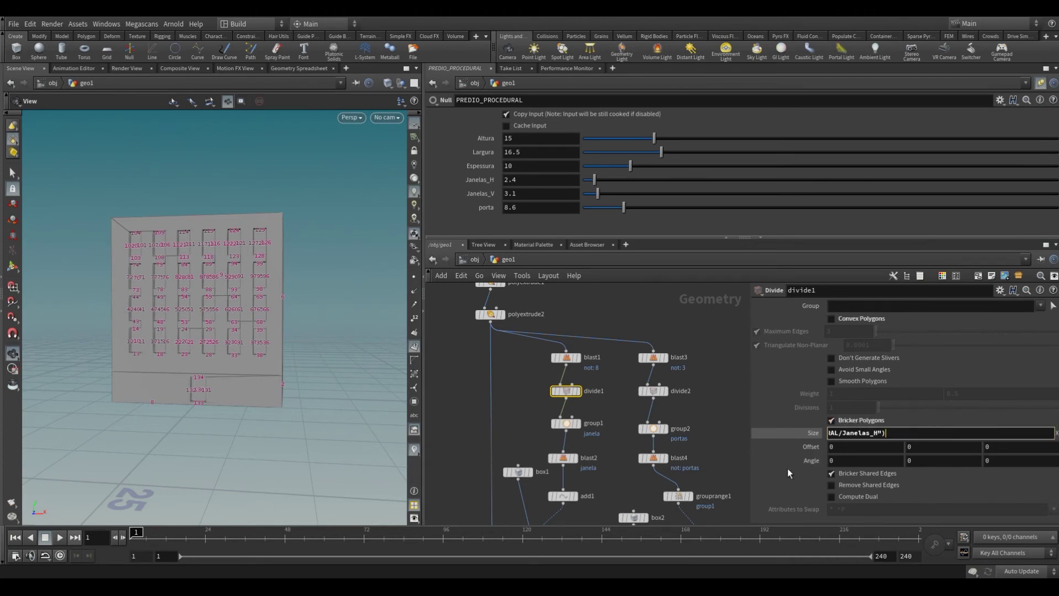
pyautogui.press('Return')
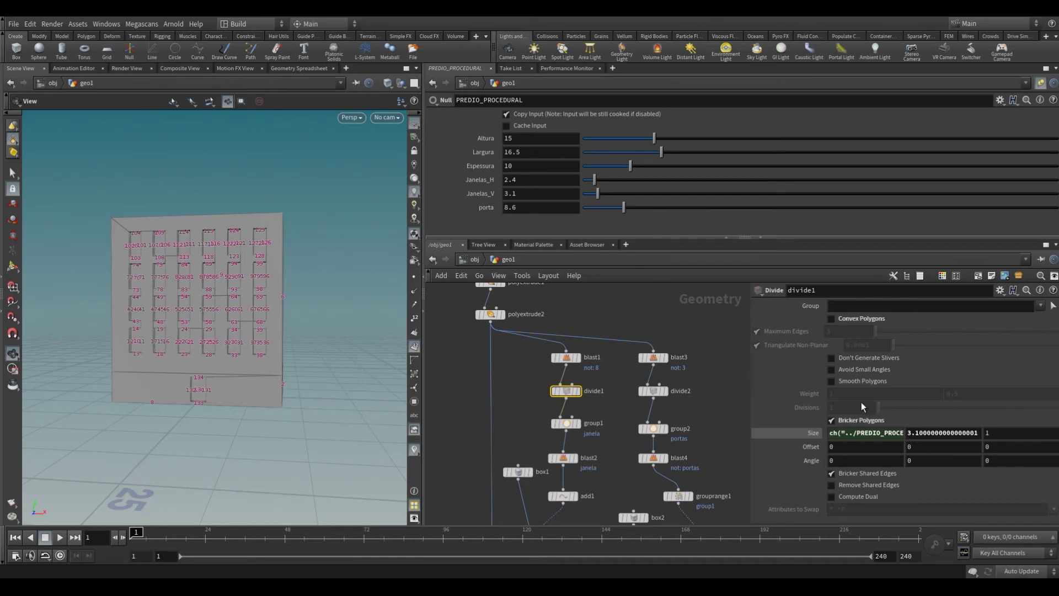
# - Reference Janelas_V in divide1's Size Y, then lower Janelas_H to 8.6 to test
pyautogui.rightClick(477, 199)
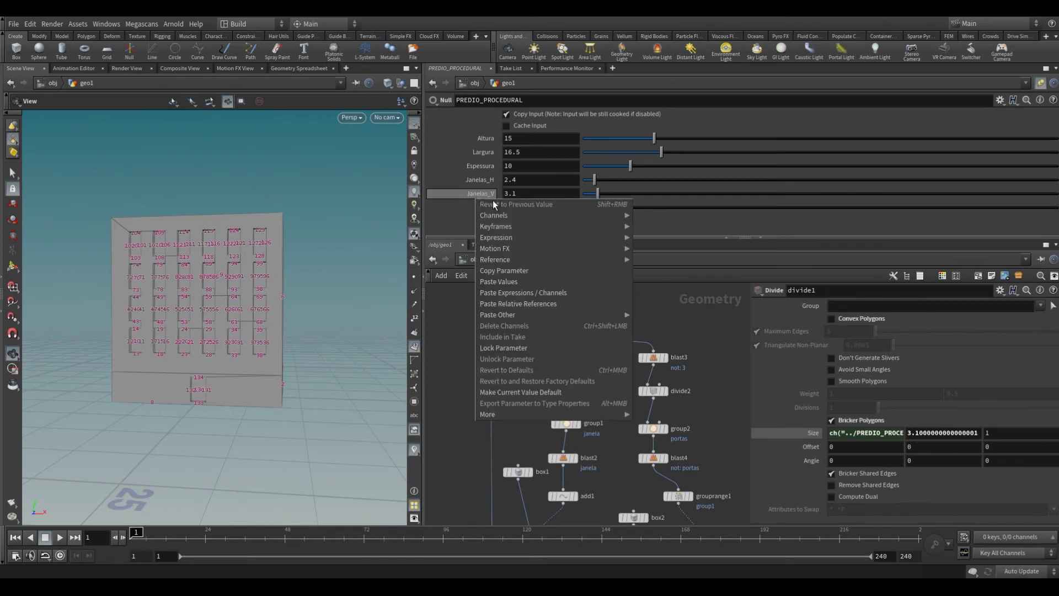
pyautogui.click(504, 269)
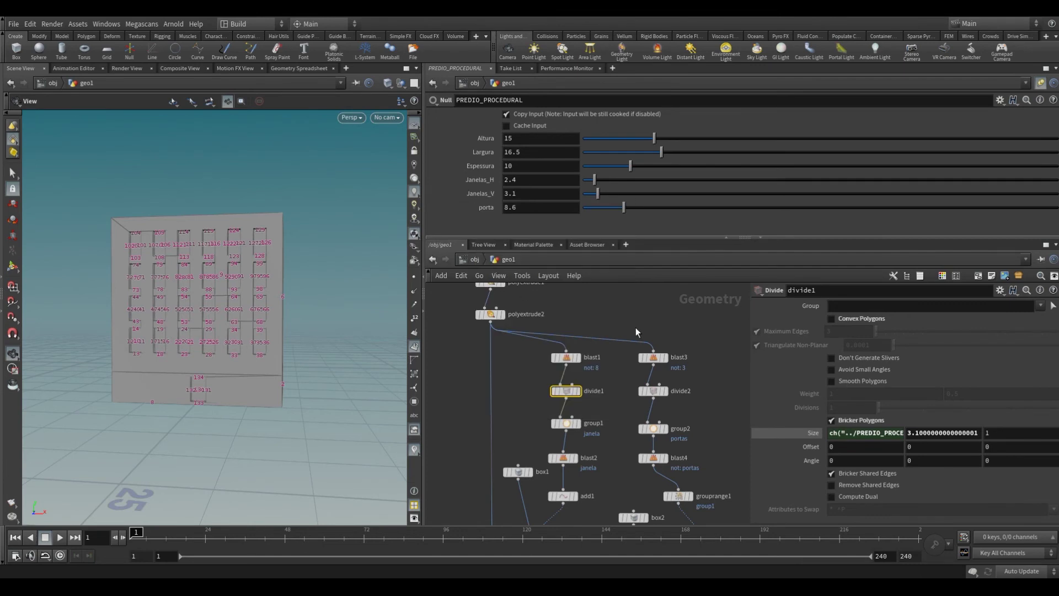
pyautogui.rightClick(883, 433)
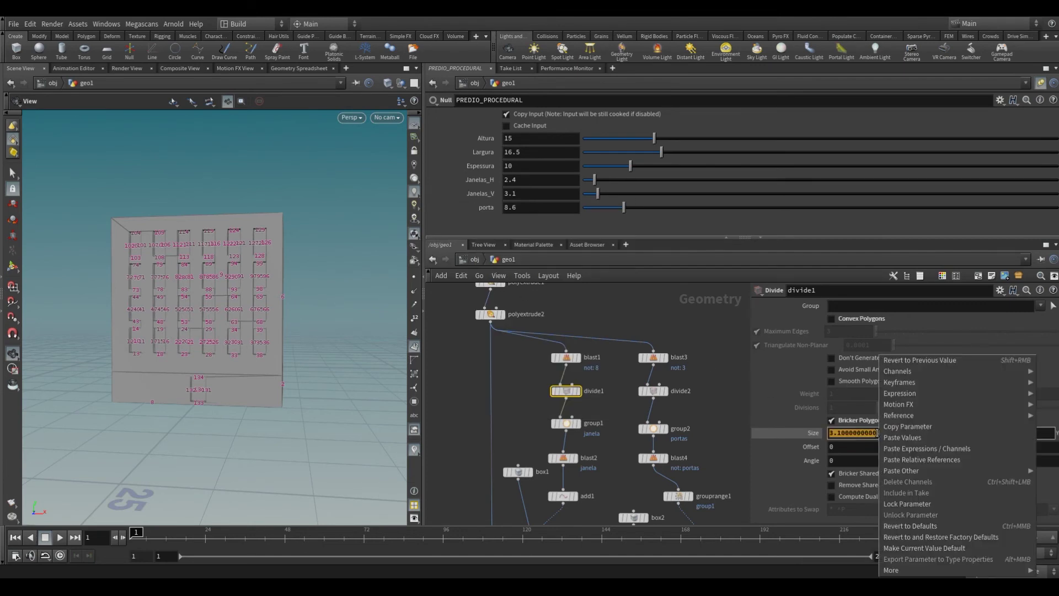
pyautogui.click(901, 448)
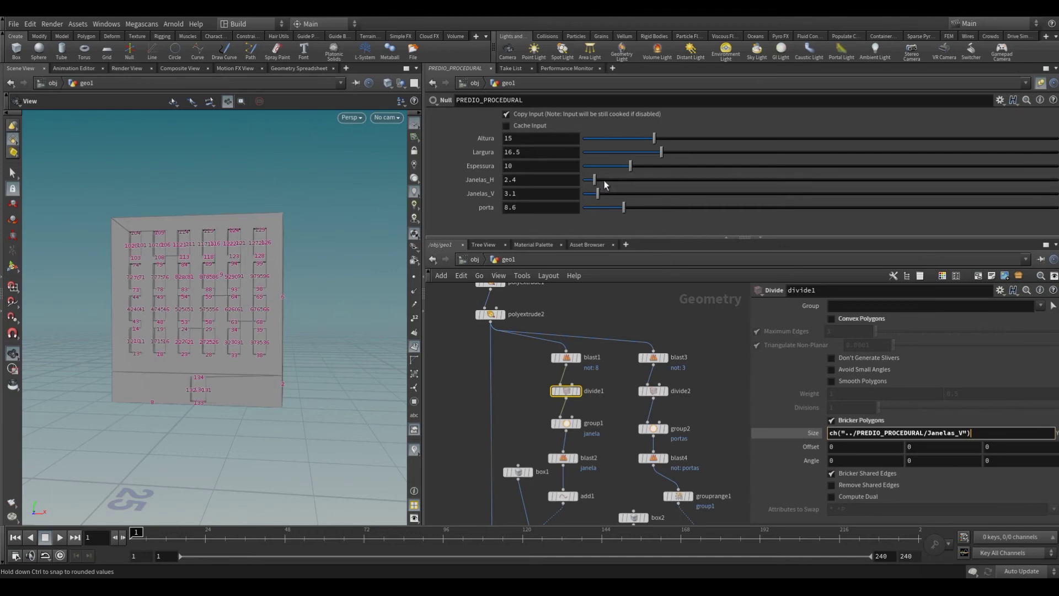
pyautogui.moveTo(595, 179)
pyautogui.mouseDown()
pyautogui.moveTo(586, 182)
pyautogui.moveTo(624, 180)
pyautogui.mouseUp()
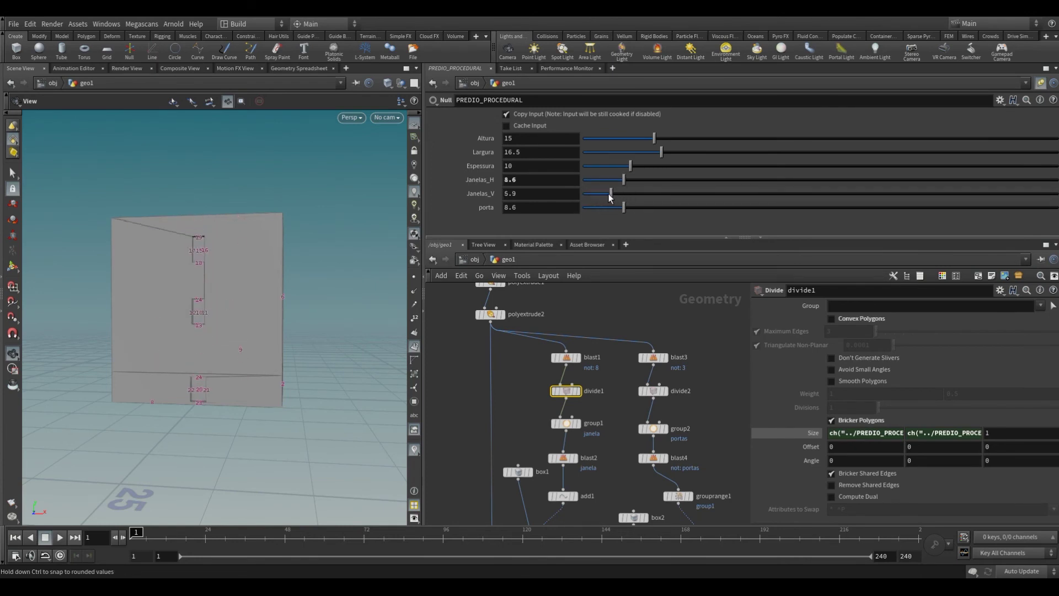
# - Test Janelas_V, then revert the null's parameters to defaults (Janelas_H 2.4, Janelas_V 3.1)
pyautogui.moveTo(598, 193); pyautogui.dragTo(598, 193)
pyautogui.click(1000, 100)
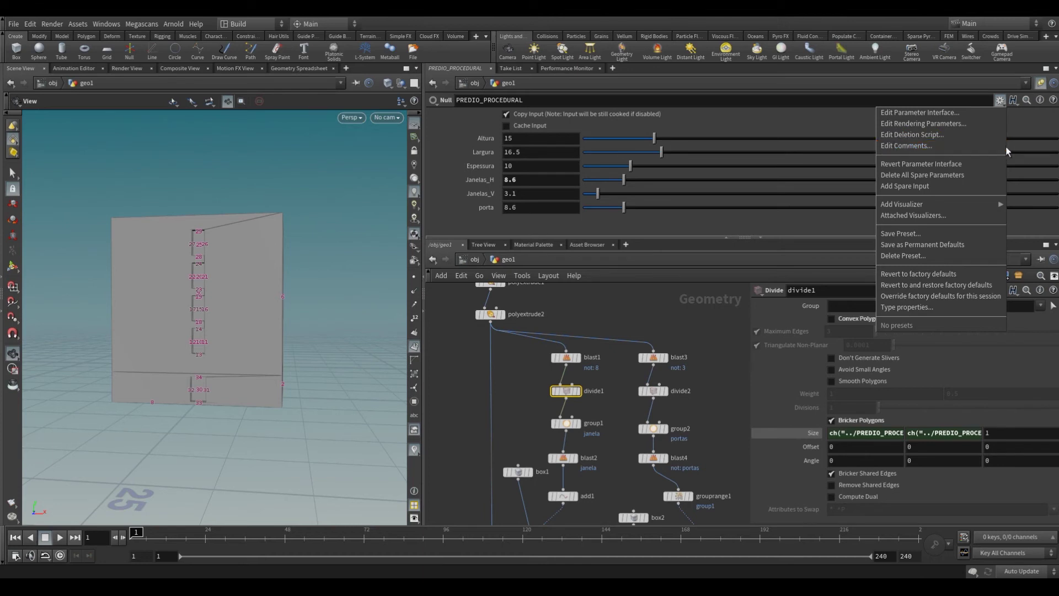
pyautogui.click(930, 276)
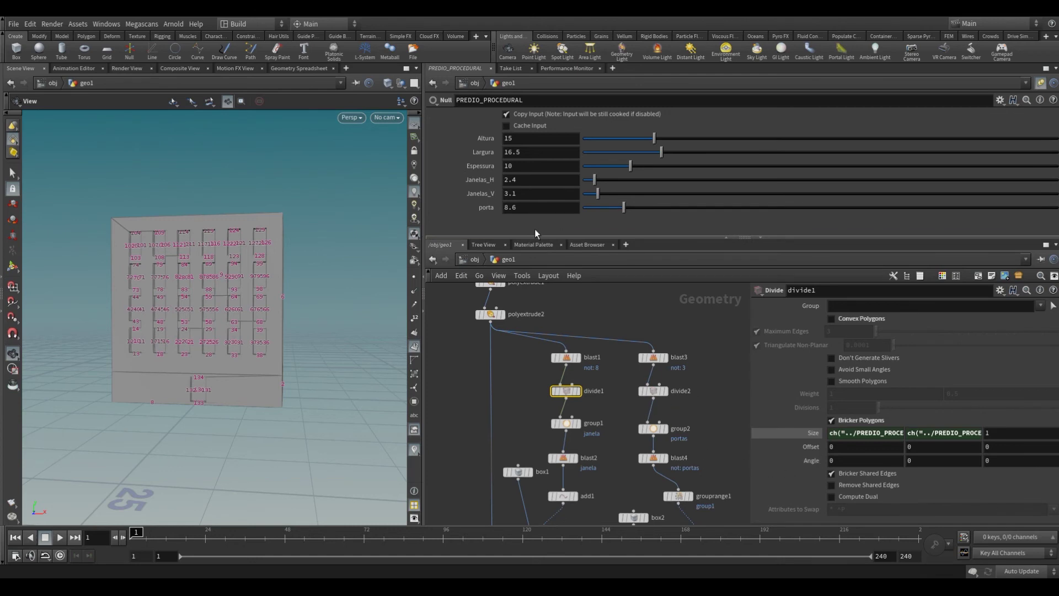
# - Link divide2's Size X to PREDIO_PROCEDURAL's porta through a relative ch() reference
pyautogui.click(656, 392)
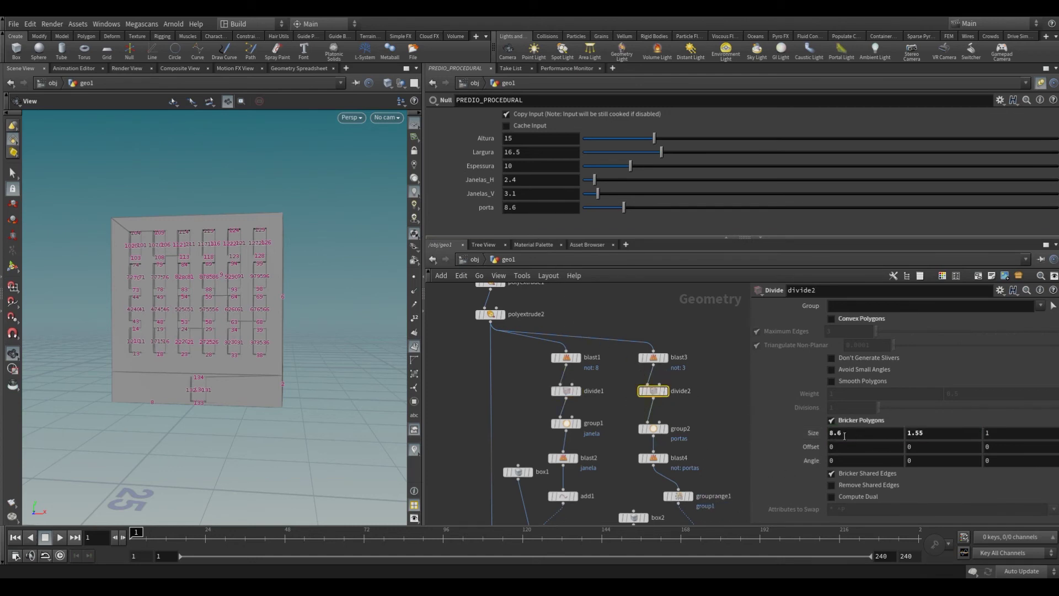
pyautogui.rightClick(488, 208)
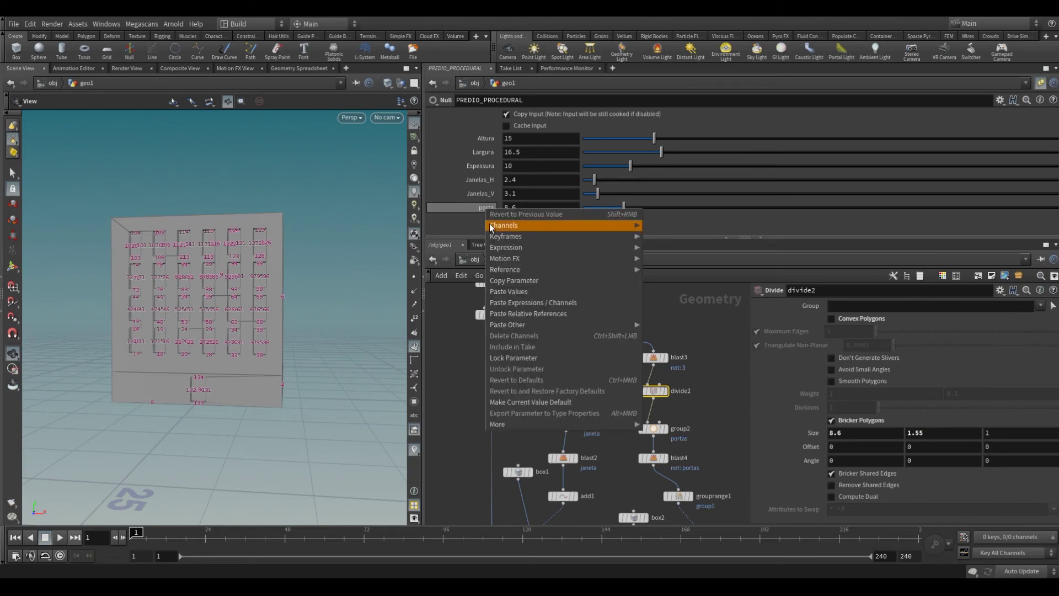
pyautogui.click(499, 281)
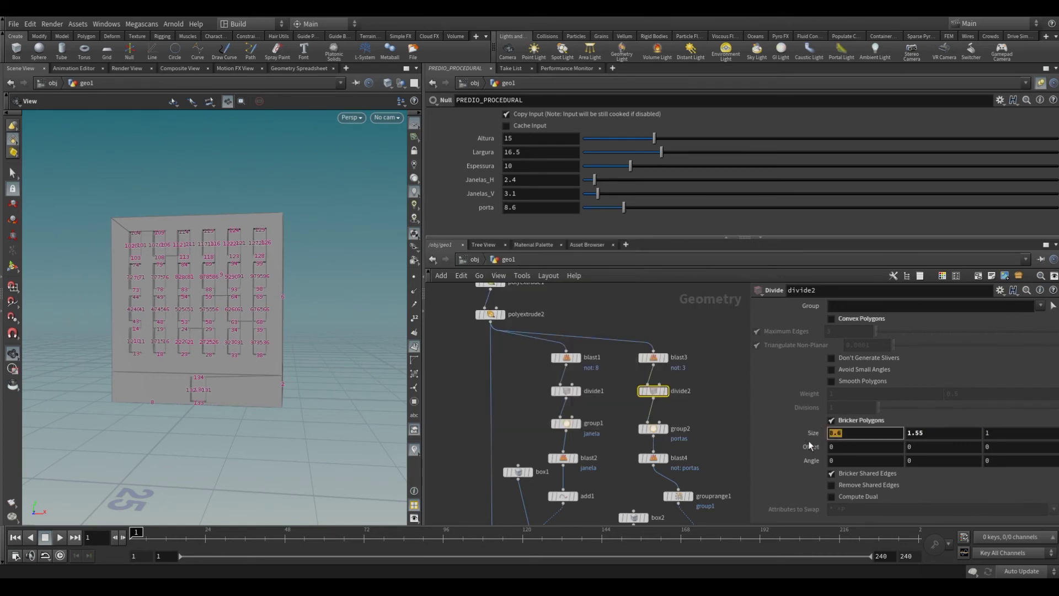
pyautogui.rightClick(833, 433)
pyautogui.click(853, 460)
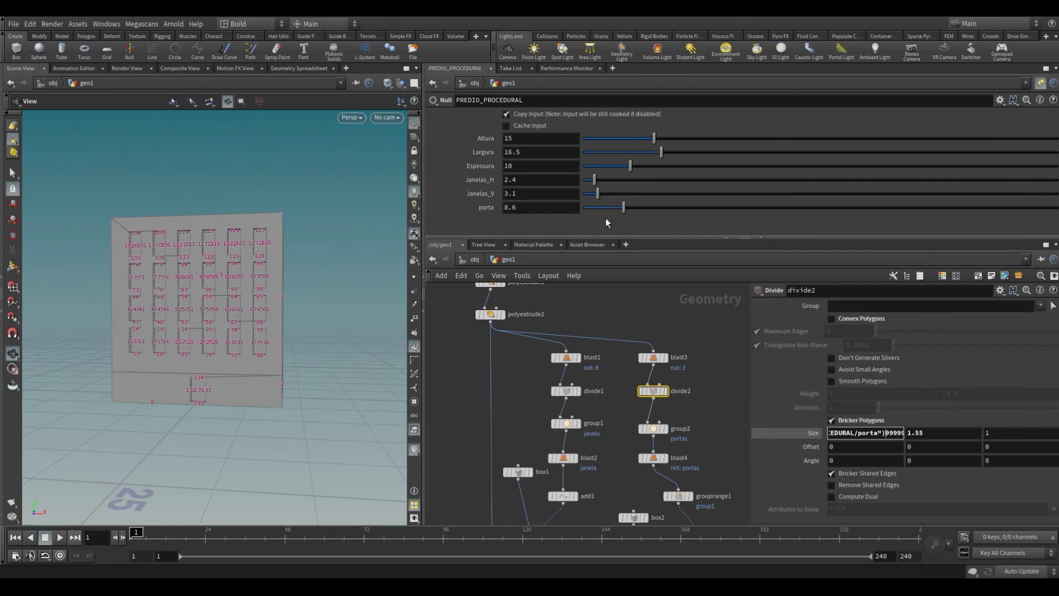
# - Test porta at lower values and 12.7, then revert it to the default 8.6
pyautogui.moveTo(627, 209)
pyautogui.mouseDown()
pyautogui.moveTo(742, 214)
pyautogui.moveTo(597, 208)
pyautogui.mouseUp()
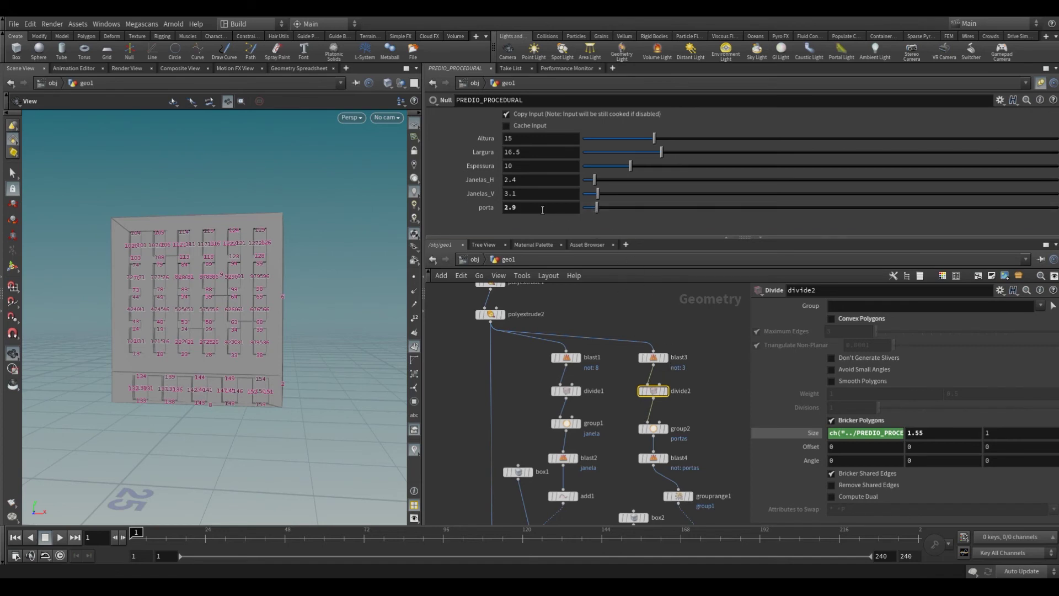
pyautogui.click(643, 208)
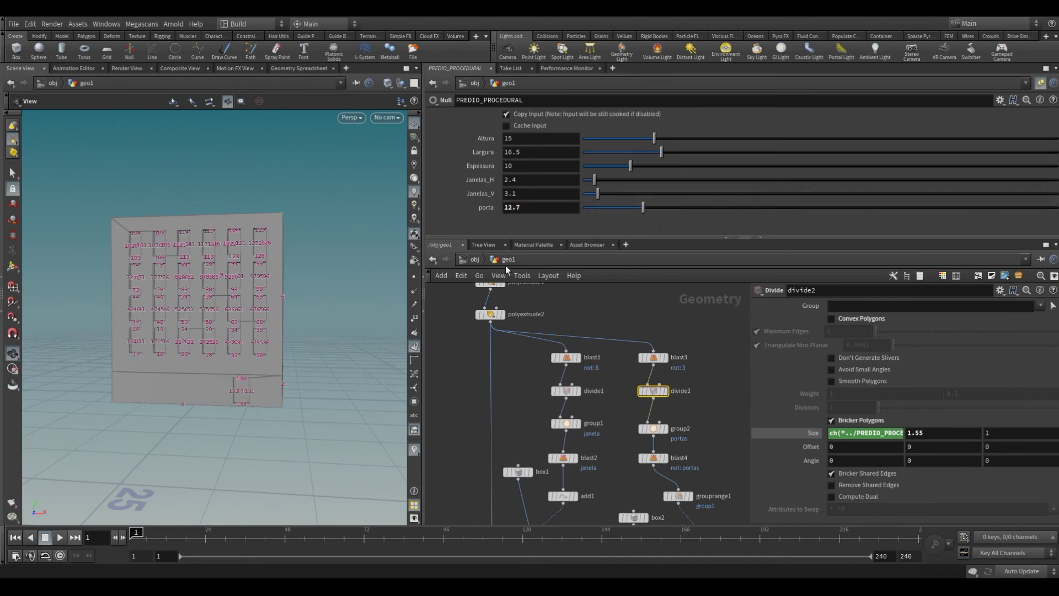
pyautogui.click(1003, 101)
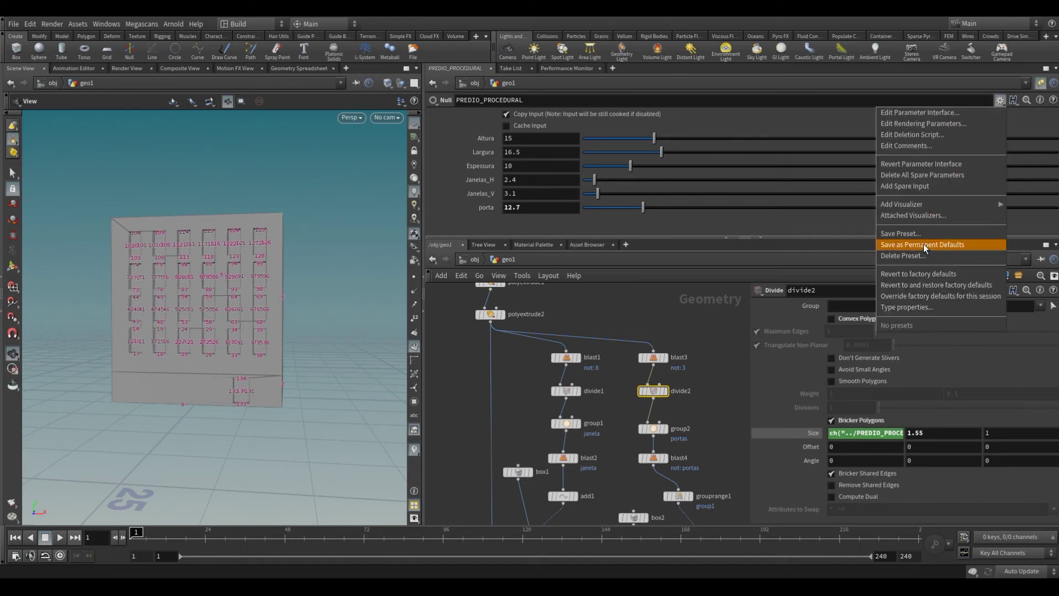
pyautogui.click(921, 274)
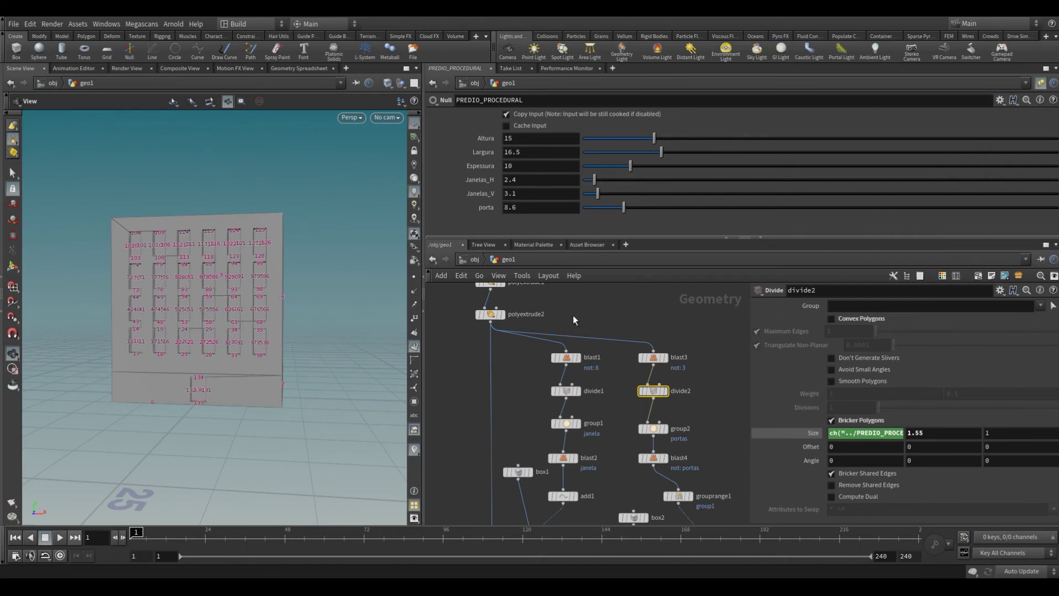
# - Raise Altura and Largura to test the building size, and hide the point numbers
pyautogui.moveTo(359, 362); pyautogui.dragTo(299, 338)
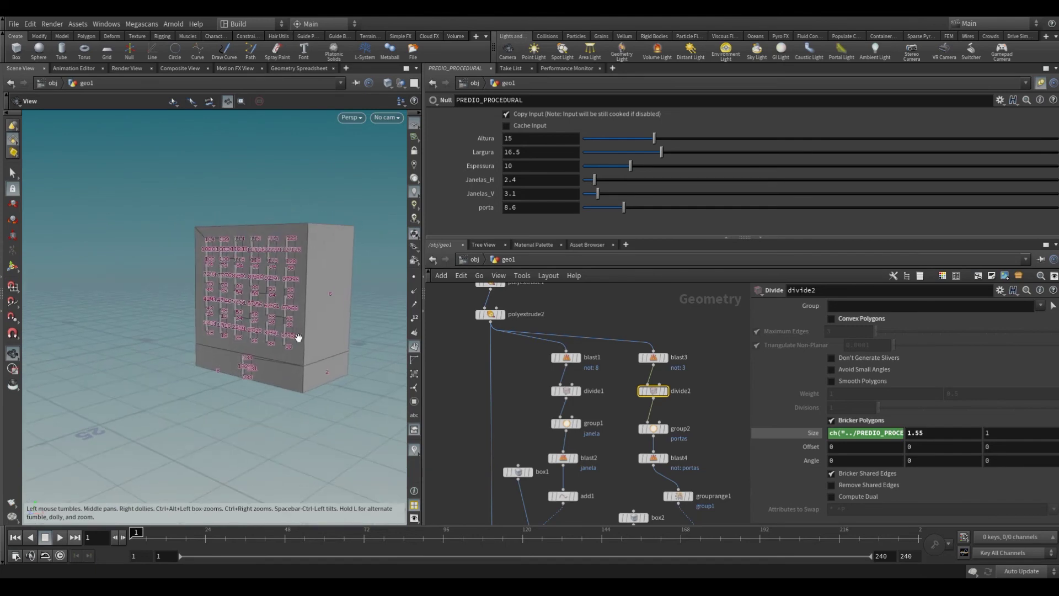
pyautogui.moveTo(331, 368); pyautogui.dragTo(339, 366)
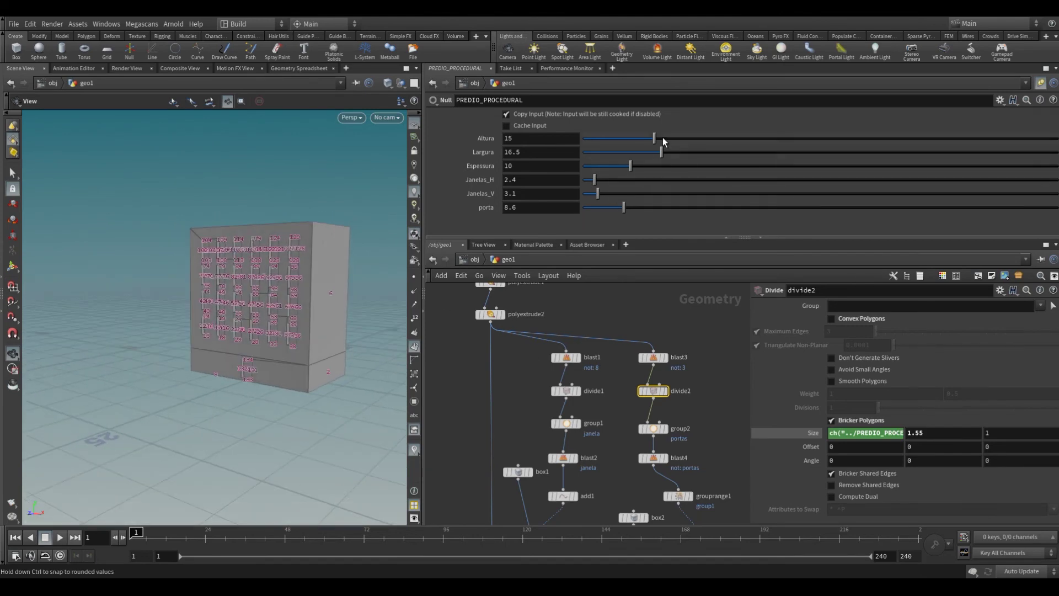
pyautogui.moveTo(663, 138); pyautogui.dragTo(815, 140)
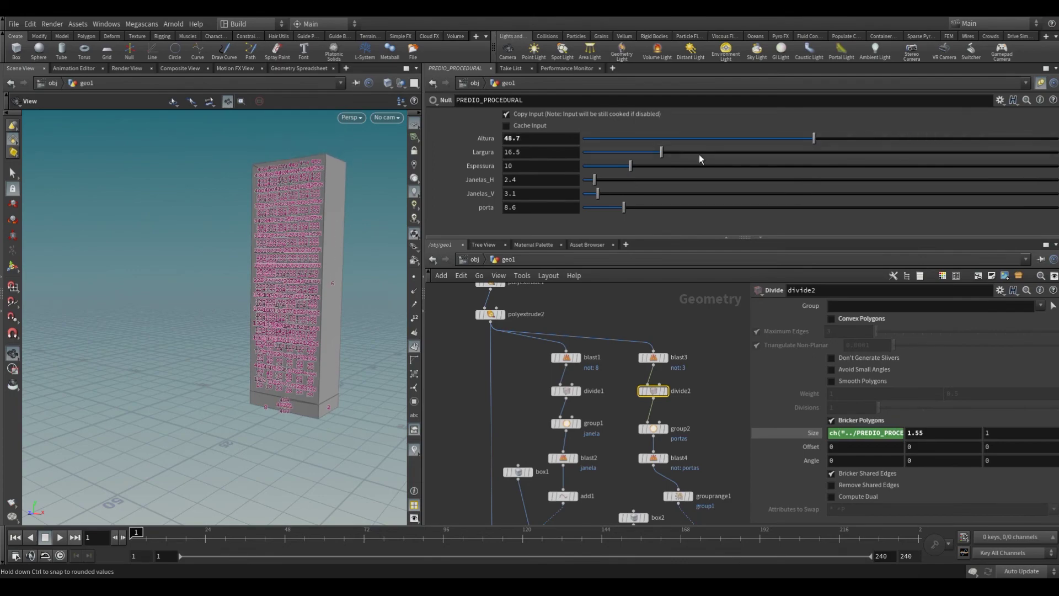
pyautogui.moveTo(672, 159); pyautogui.dragTo(844, 147)
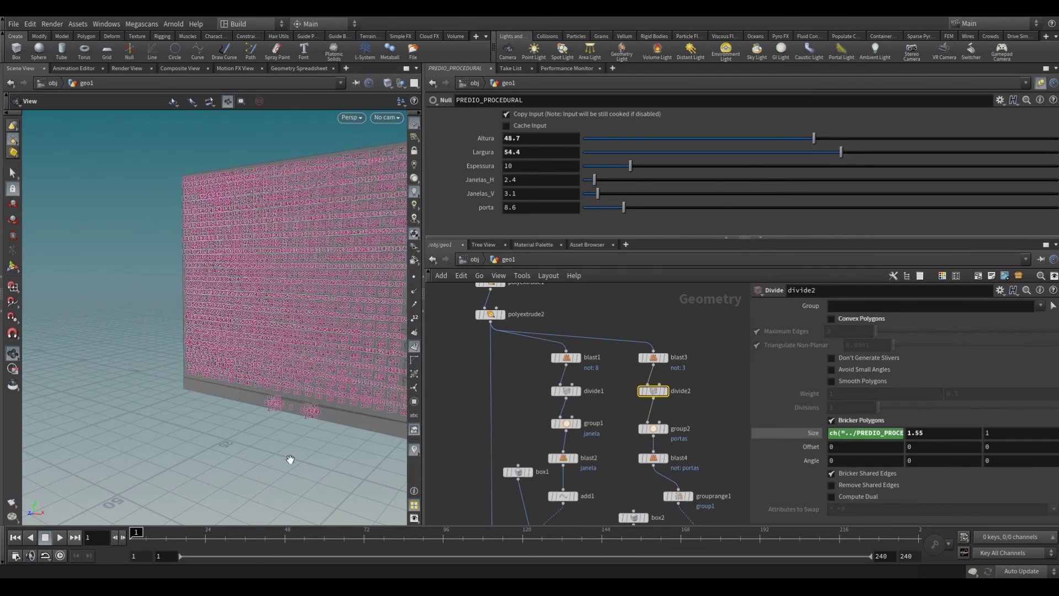
pyautogui.moveTo(293, 474)
pyautogui.mouseDown()
pyautogui.moveTo(373, 463)
pyautogui.moveTo(213, 440)
pyautogui.moveTo(232, 441)
pyautogui.moveTo(211, 430)
pyautogui.moveTo(248, 447)
pyautogui.mouseUp()
pyautogui.click(415, 362)
# - Try a thicker Espessura, undo it, and frame the whole building from the front
pyautogui.moveTo(636, 166); pyautogui.dragTo(735, 165)
pyautogui.hotkey('ctrl', 'z')
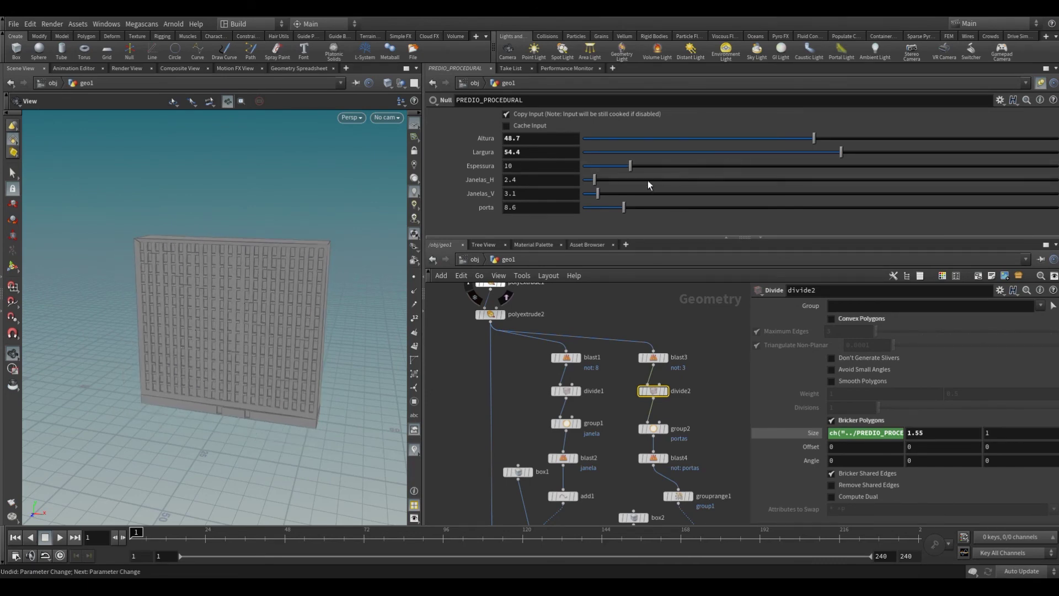
pyautogui.moveTo(343, 384)
pyautogui.mouseDown()
pyautogui.moveTo(310, 305)
pyautogui.moveTo(308, 337)
pyautogui.moveTo(336, 300)
pyautogui.moveTo(260, 371)
pyautogui.moveTo(298, 372)
pyautogui.moveTo(303, 359)
pyautogui.moveTo(310, 397)
pyautogui.moveTo(252, 395)
pyautogui.moveTo(274, 403)
pyautogui.moveTo(265, 419)
pyautogui.mouseUp()
pyautogui.moveTo(265, 419); pyautogui.dragTo(217, 407, button='right')
pyautogui.moveTo(218, 407); pyautogui.dragTo(285, 413)
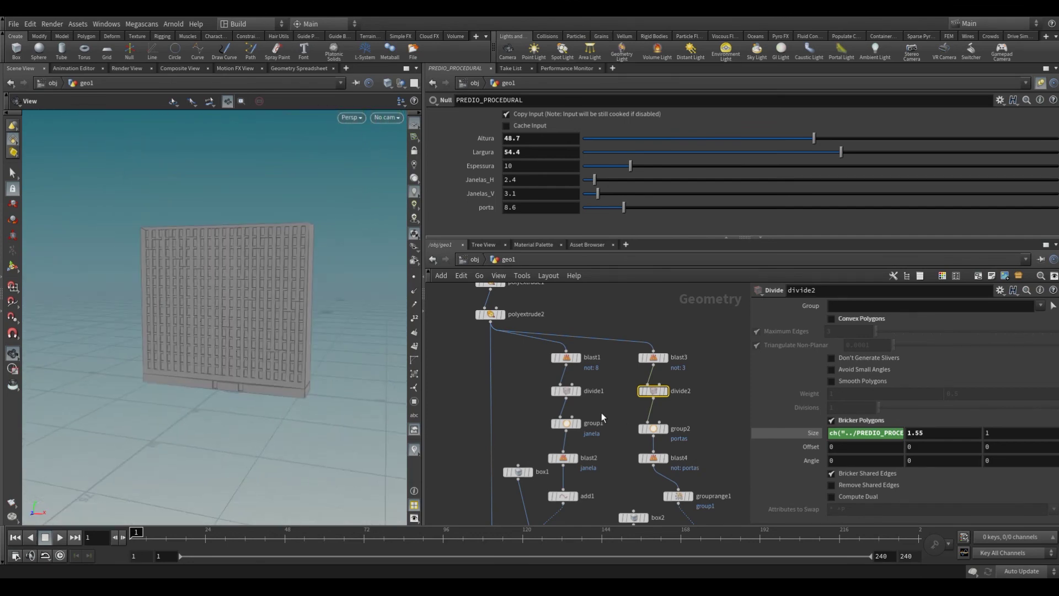
pyautogui.scroll(-2, 601, 412)
pyautogui.scroll(-1, 567, 399)
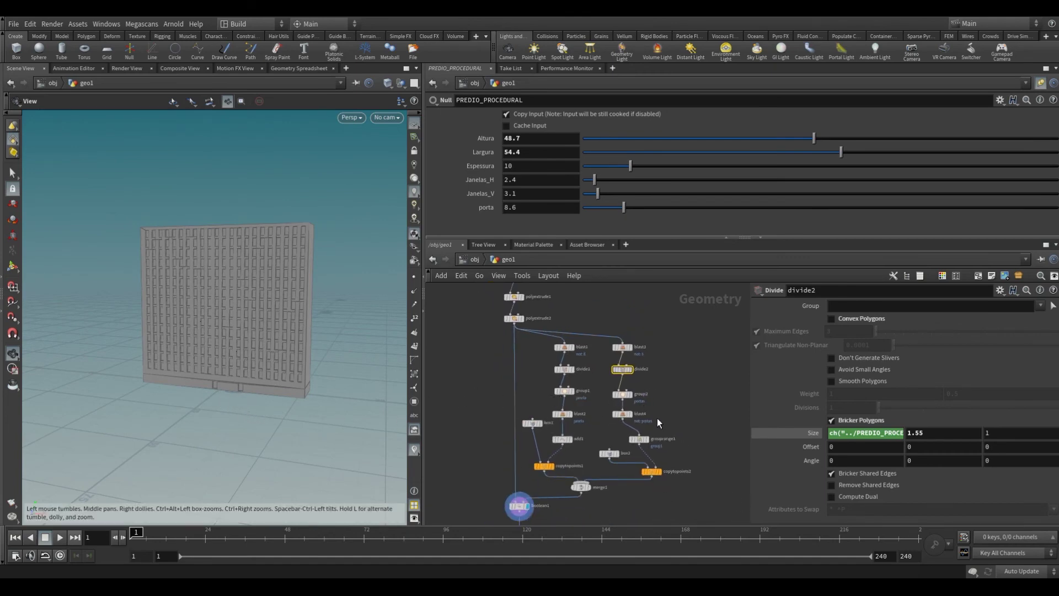
# - Inspect the portas group2 bounding box and display only group2's output on the wall strip
pyautogui.scroll(3, 657, 423)
pyautogui.scroll(3, 634, 414)
pyautogui.moveTo(595, 396); pyautogui.dragTo(619, 409, button='middle')
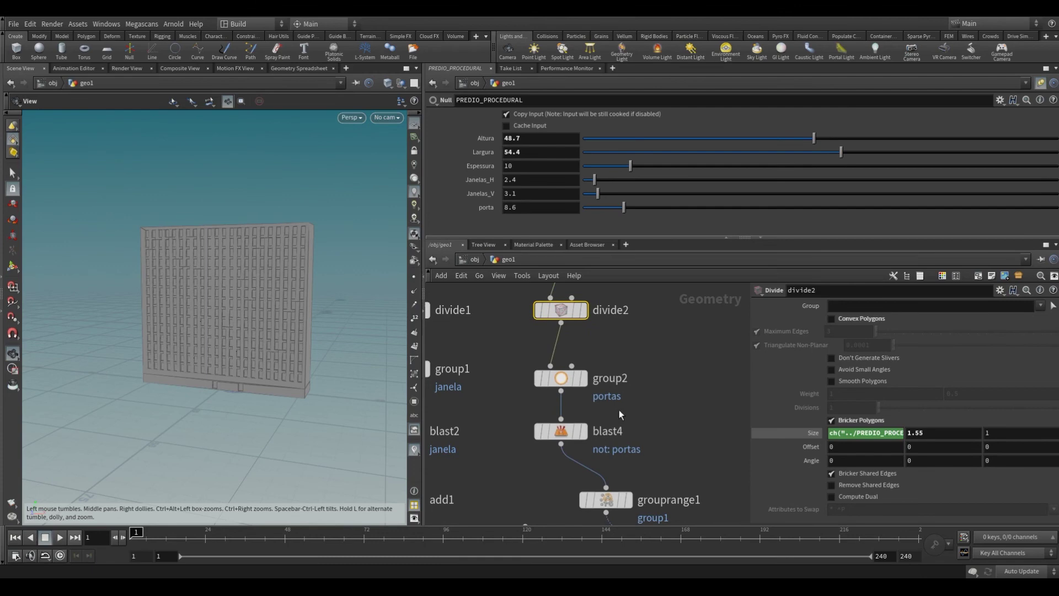
pyautogui.click(566, 383)
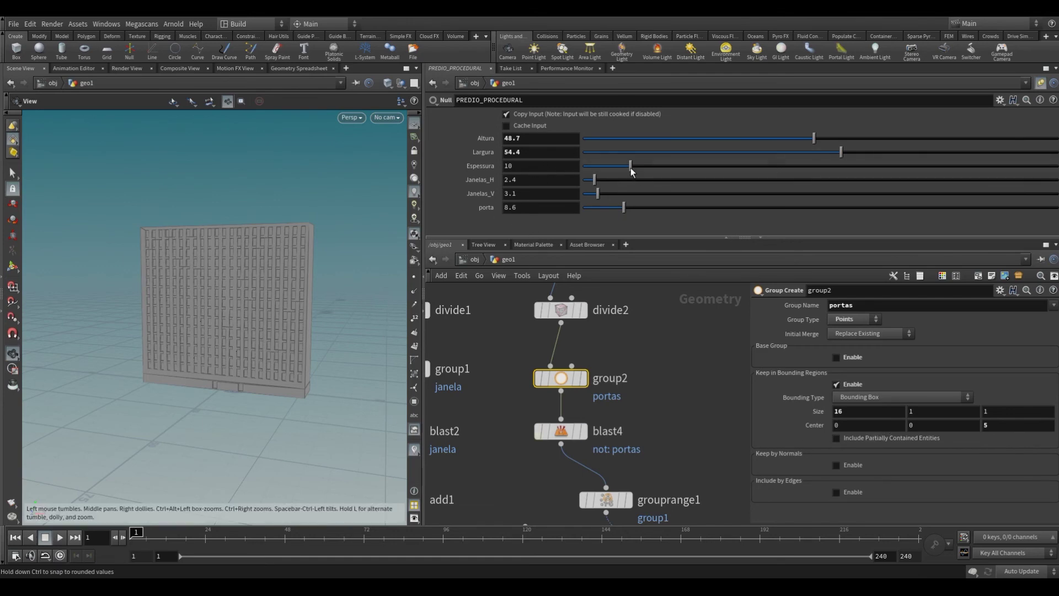
pyautogui.moveTo(638, 167)
pyautogui.mouseDown()
pyautogui.moveTo(678, 163)
pyautogui.moveTo(674, 188)
pyautogui.mouseUp()
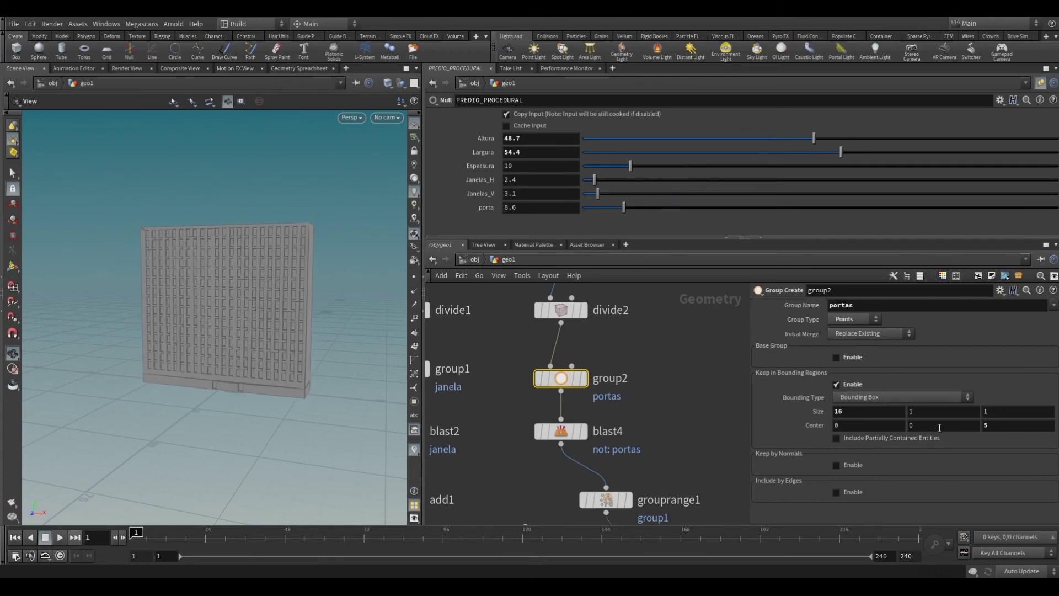
pyautogui.moveTo(309, 425)
pyautogui.mouseDown()
pyautogui.moveTo(377, 425)
pyautogui.moveTo(289, 426)
pyautogui.moveTo(331, 447)
pyautogui.moveTo(345, 409)
pyautogui.mouseUp()
pyautogui.click(588, 385)
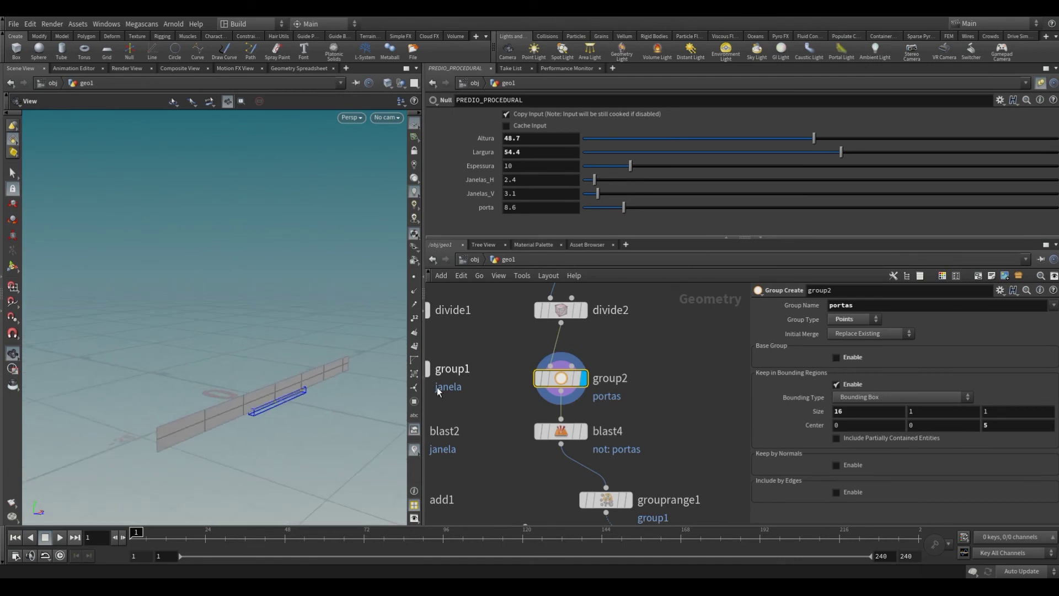
# - Experiment with the door box's Z size, trying values of 5 and 10
pyautogui.moveTo(933, 424); pyautogui.dragTo(938, 412, button='middle')
pyautogui.middleClick(936, 412)
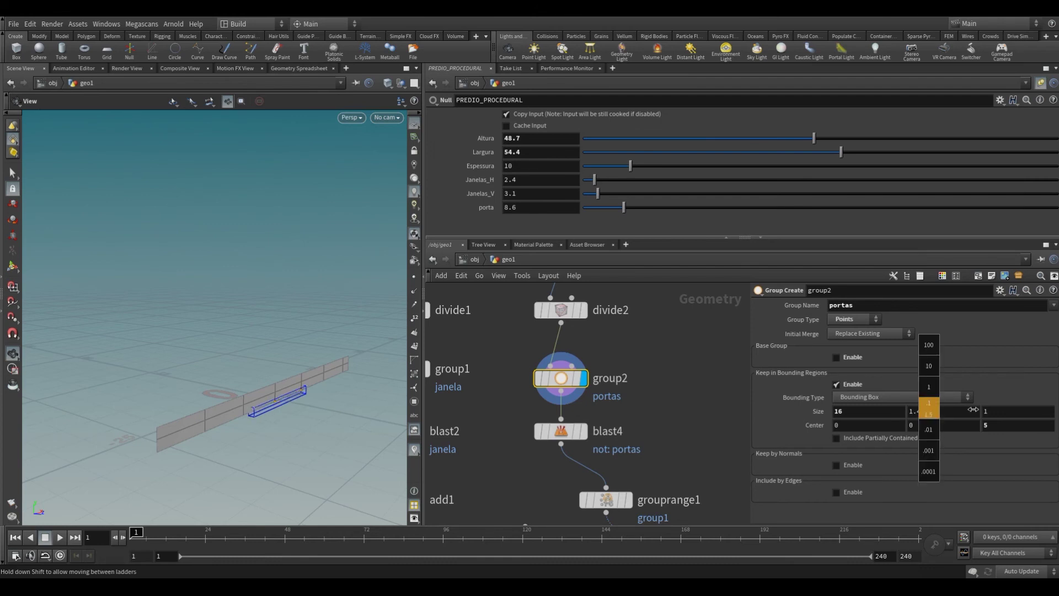
pyautogui.hotkey('ctrl', 'z')
pyautogui.moveTo(1003, 415); pyautogui.dragTo(1028, 411, button='middle')
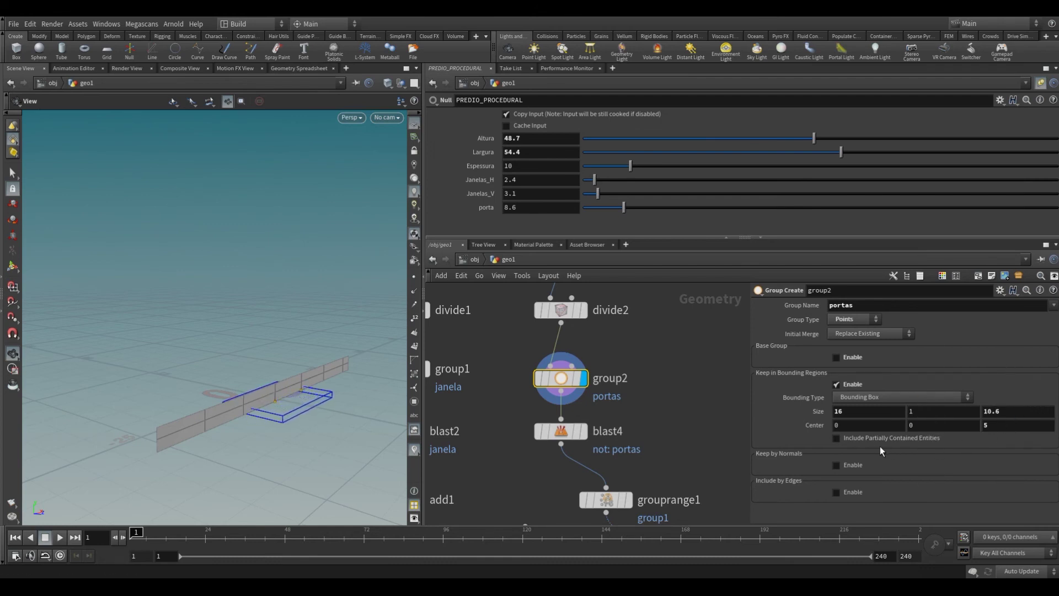
pyautogui.click(1019, 411)
pyautogui.write('5')
pyautogui.press('Return')
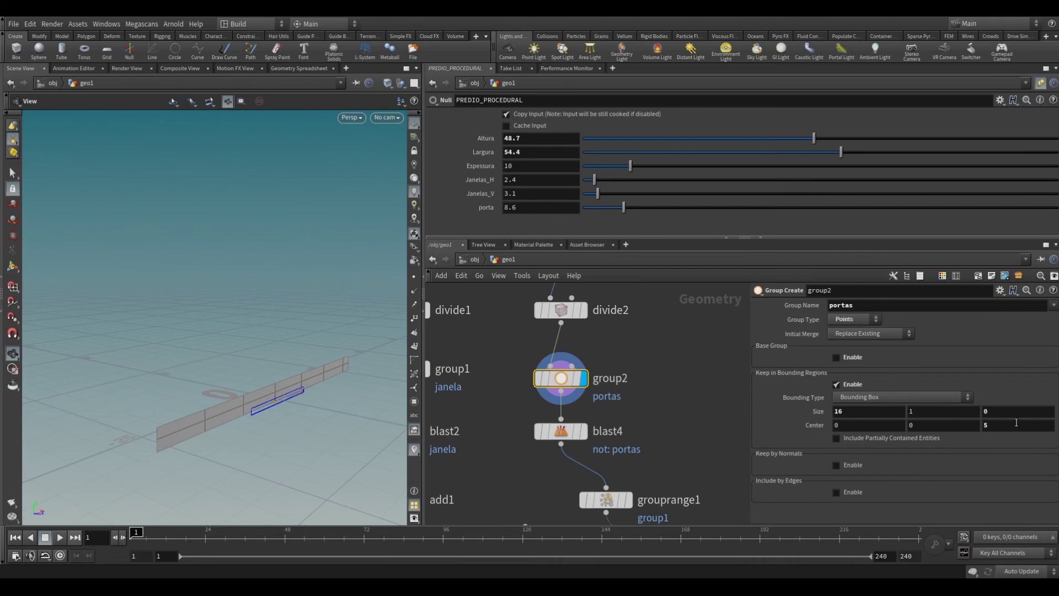
pyautogui.click(996, 412)
pyautogui.write('10')
pyautogui.press('Return')
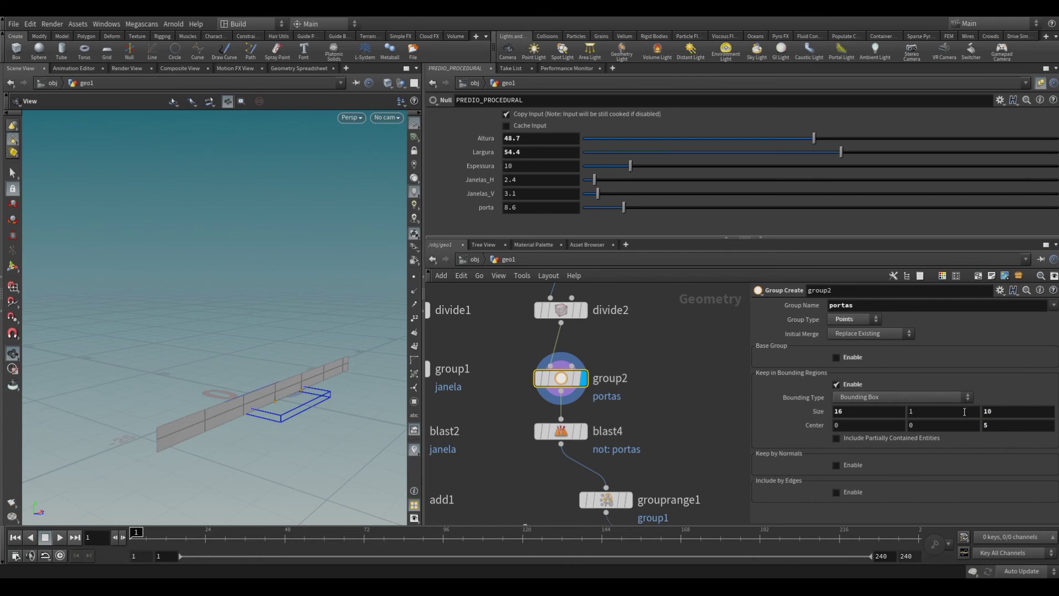
pyautogui.click(983, 411)
pyautogui.write('0')
pyautogui.press('Return')
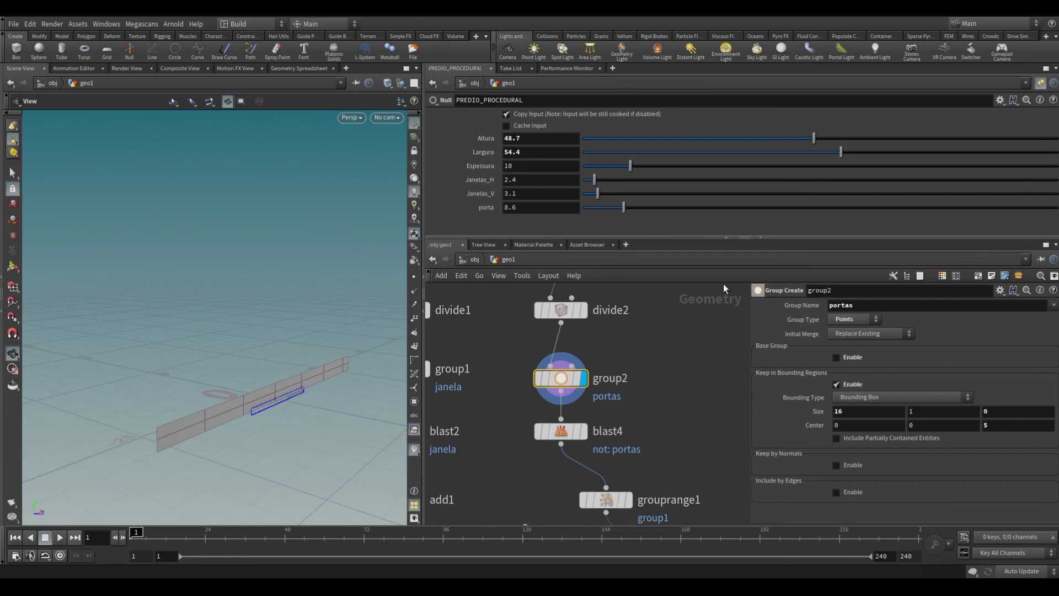
# - Link group2's Size Z to Espessura via a relative ch() reference and inspect the door box
pyautogui.rightClick(478, 166)
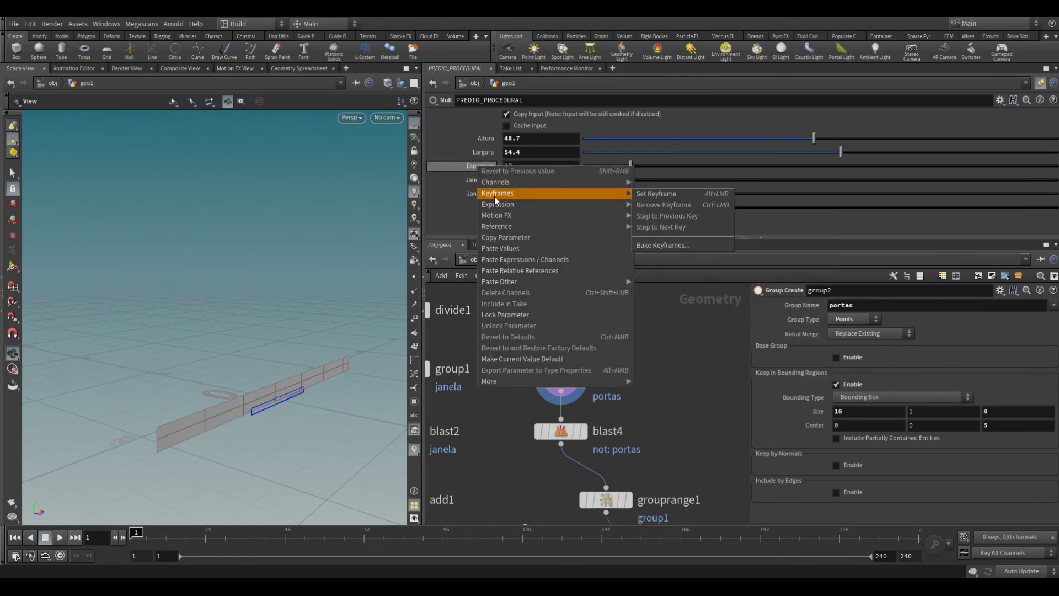
pyautogui.click(505, 238)
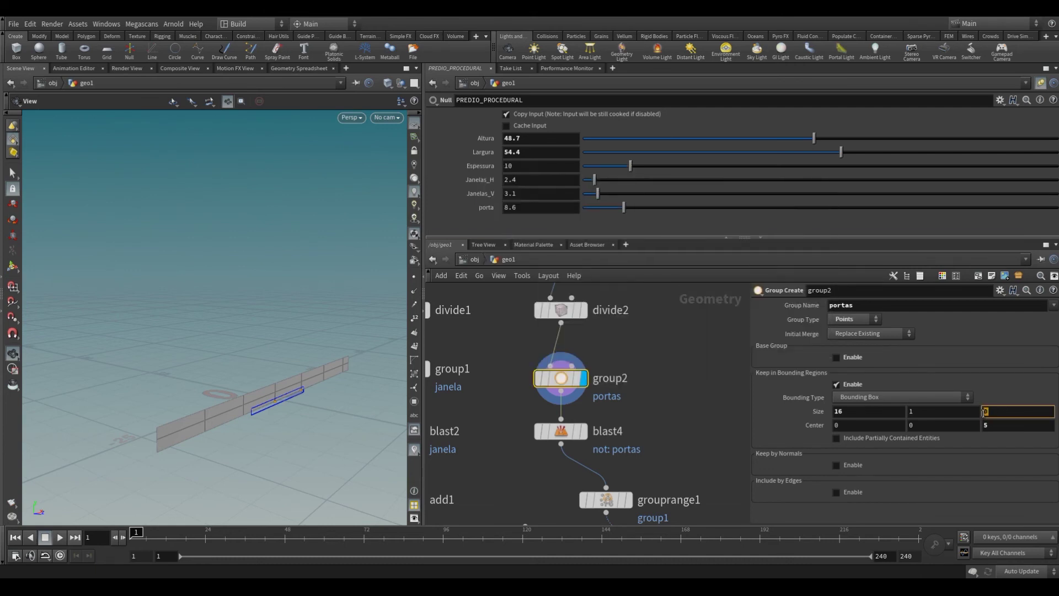
pyautogui.rightClick(982, 413)
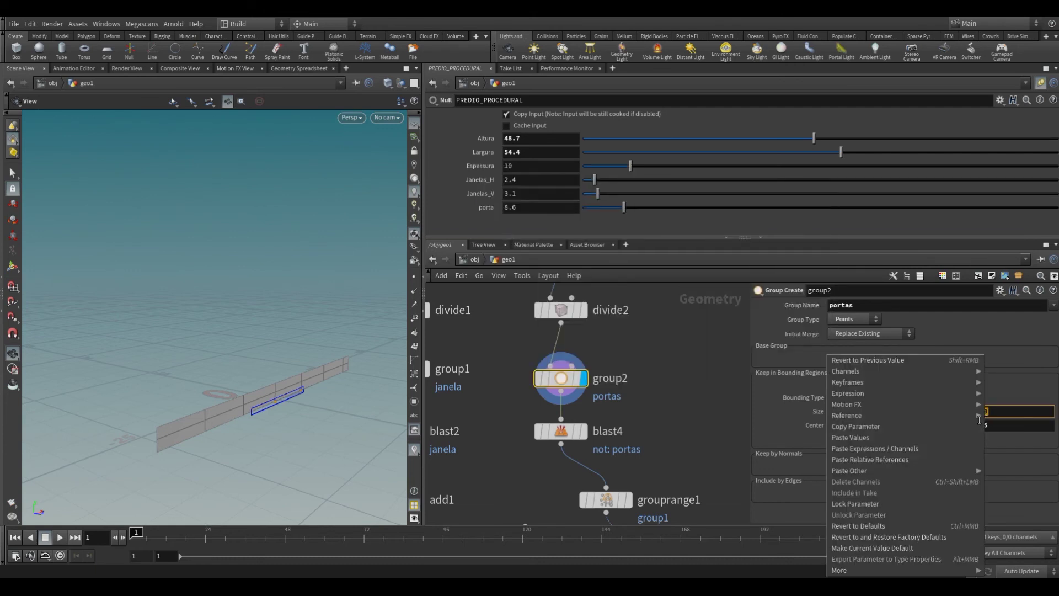
pyautogui.click(924, 460)
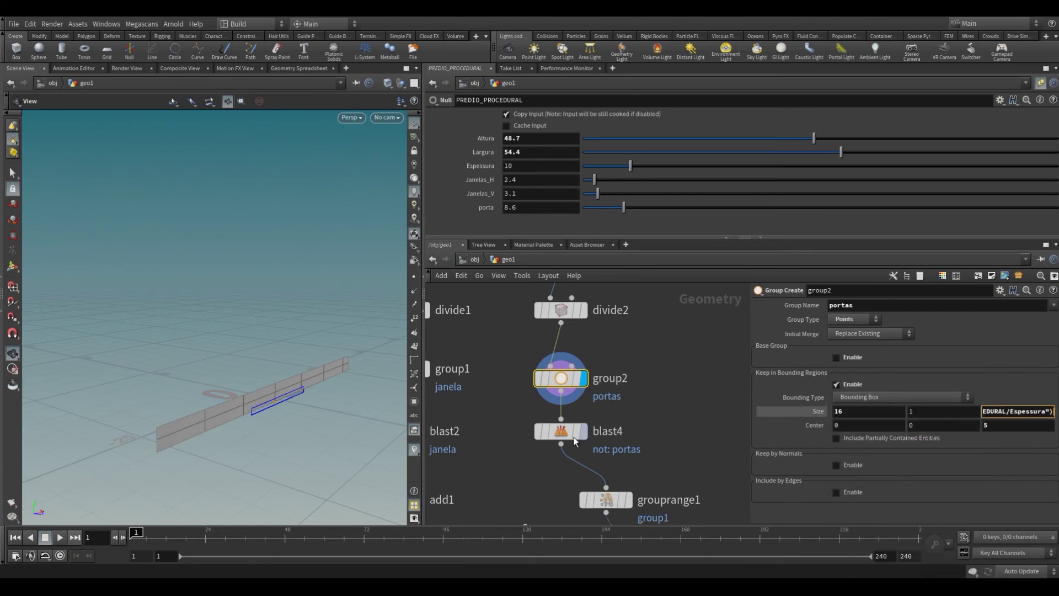
pyautogui.moveTo(343, 425); pyautogui.dragTo(289, 414)
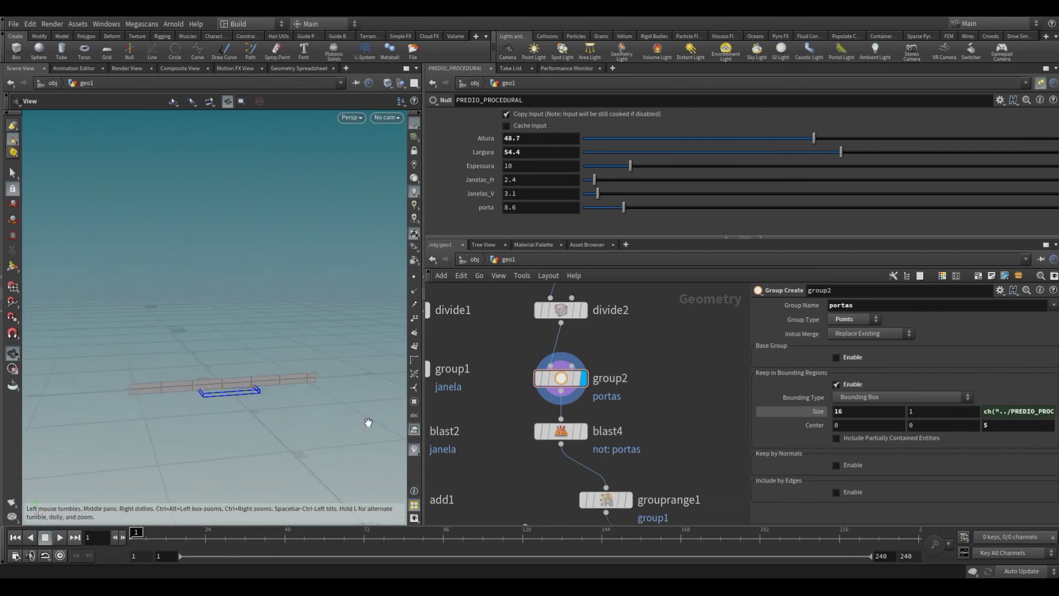
pyautogui.moveTo(367, 421); pyautogui.dragTo(279, 440)
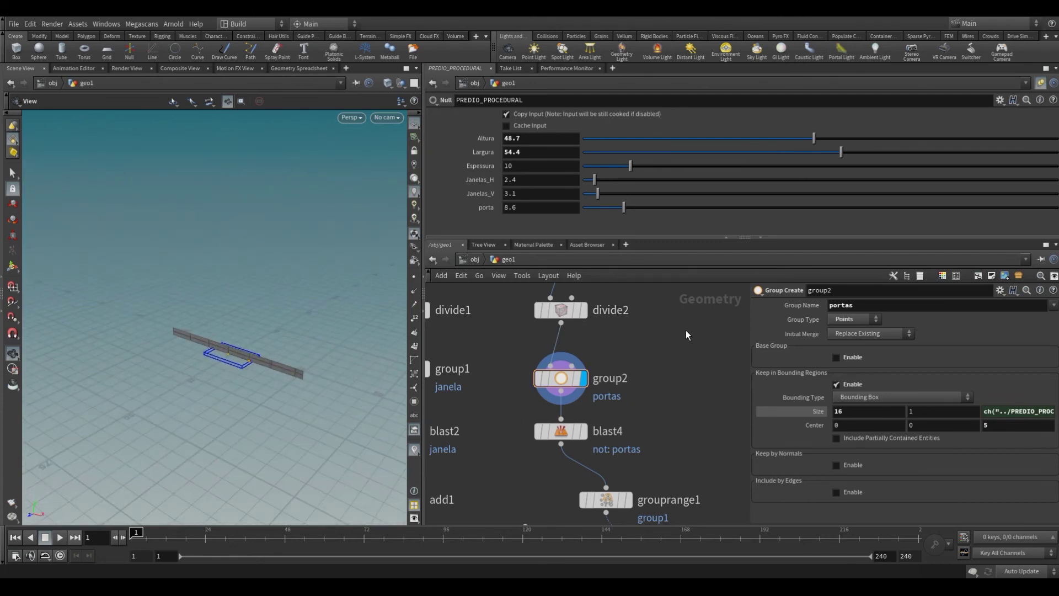
pyautogui.scroll(-3, 684, 411)
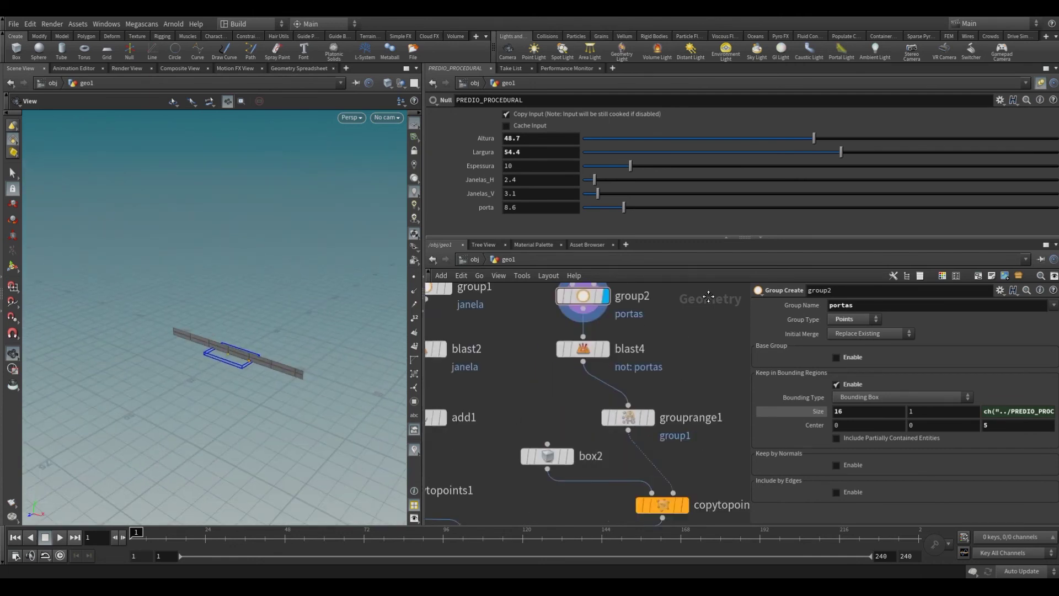
pyautogui.scroll(-3, 661, 410)
pyautogui.scroll(-5, 661, 411)
pyautogui.scroll(-4, 608, 433)
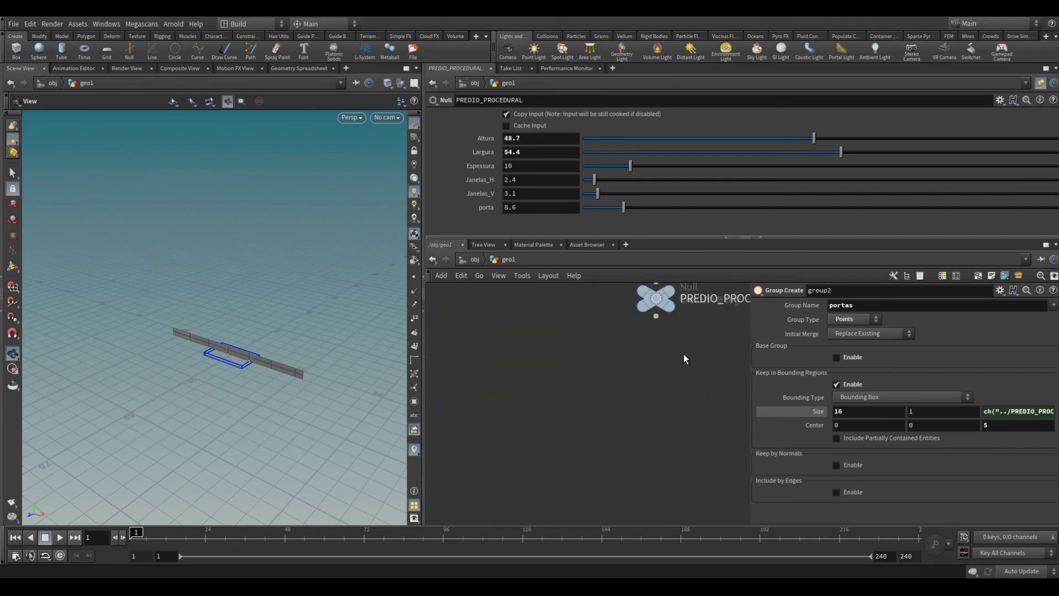
# - Display the full building and try Espessura, Largura and Janelas_H changes
pyautogui.click(671, 299)
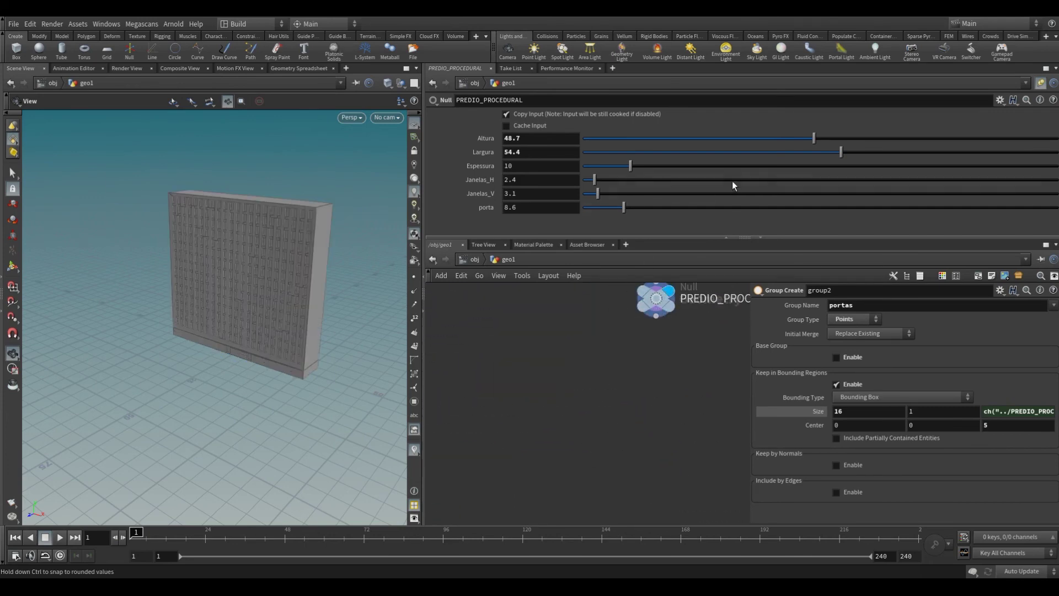
pyautogui.moveTo(660, 168)
pyautogui.mouseDown()
pyautogui.moveTo(772, 168)
pyautogui.moveTo(642, 155)
pyautogui.mouseUp()
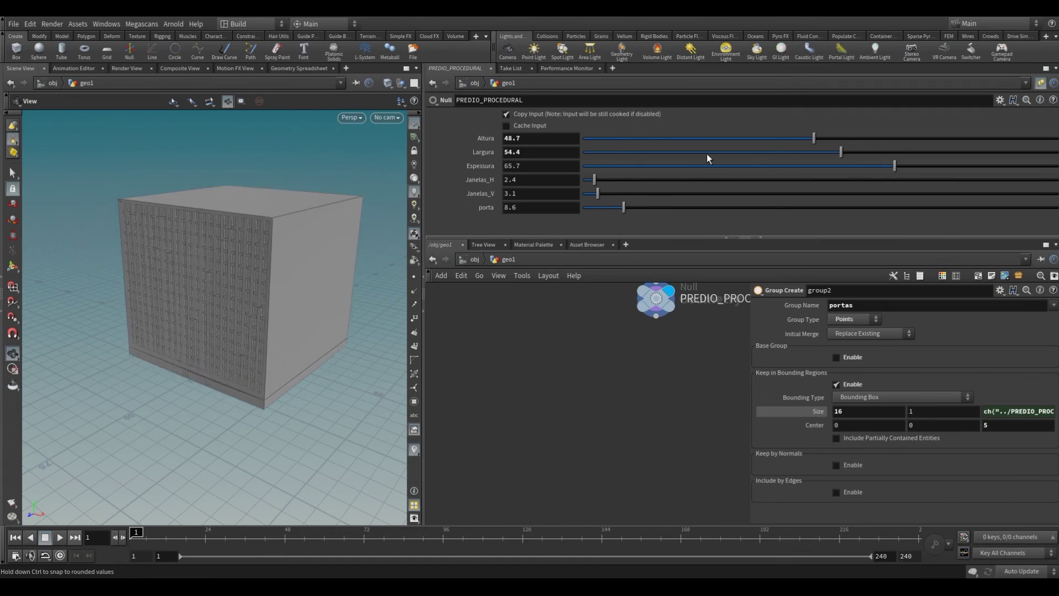
pyautogui.moveTo(804, 166); pyautogui.dragTo(650, 150)
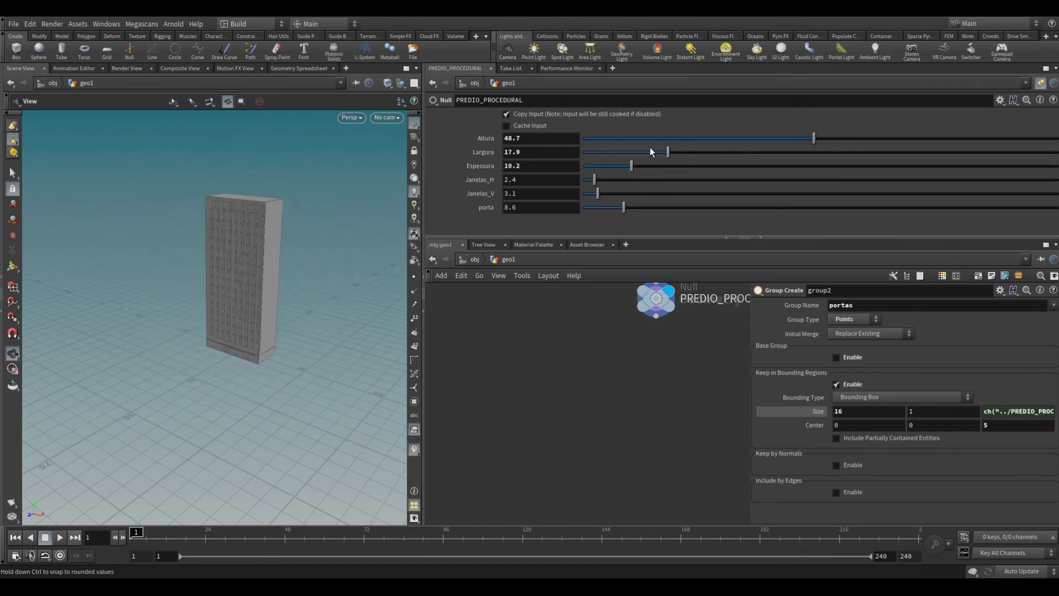
pyautogui.moveTo(772, 150)
pyautogui.mouseDown()
pyautogui.moveTo(966, 146)
pyautogui.moveTo(800, 150)
pyautogui.mouseUp()
pyautogui.moveTo(676, 177)
pyautogui.mouseDown()
pyautogui.moveTo(630, 180)
pyautogui.moveTo(687, 176)
pyautogui.moveTo(615, 177)
pyautogui.moveTo(667, 196)
pyautogui.moveTo(599, 193)
pyautogui.moveTo(641, 208)
pyautogui.moveTo(619, 209)
pyautogui.mouseUp()
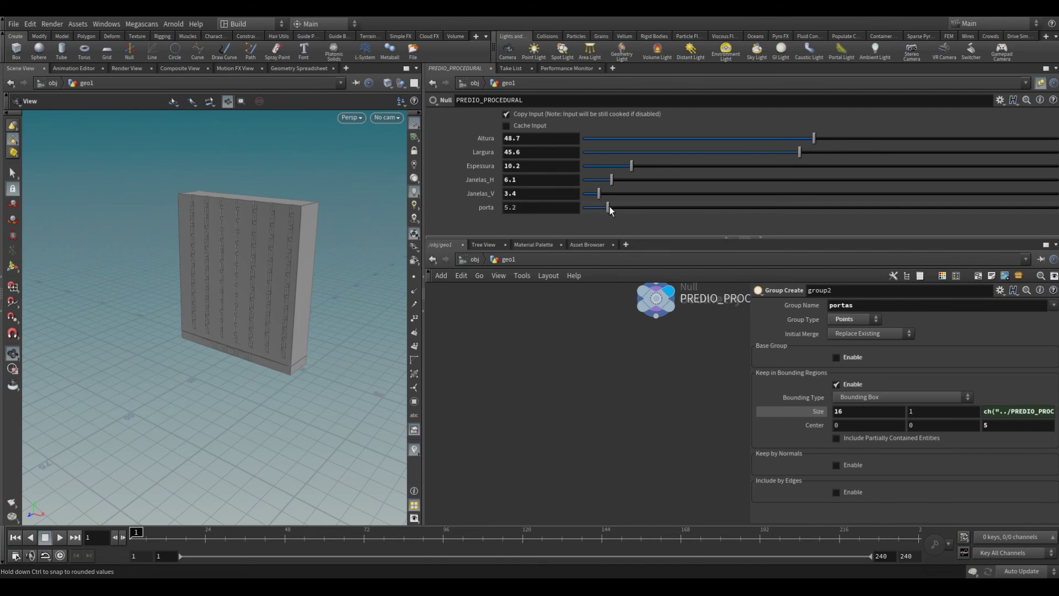
# - Undo the last two size changes, leaving Largura 45.6, Espessura 10.2, Janelas_H 6.1
pyautogui.hotkey('ctrl', 'z')
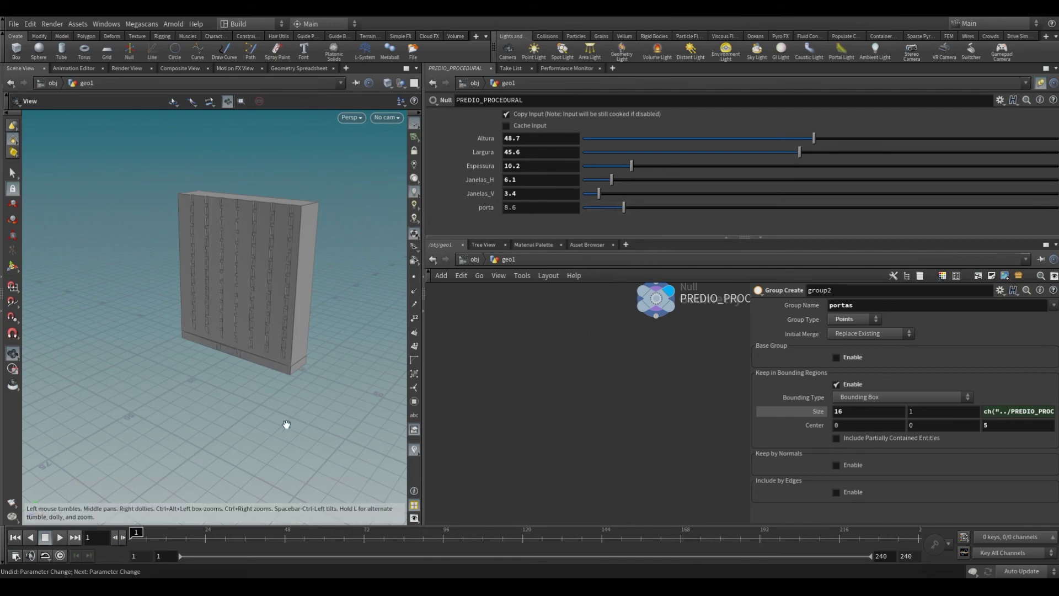
pyautogui.hotkey('ctrl', 'z')
pyautogui.moveTo(354, 425); pyautogui.dragTo(341, 433)
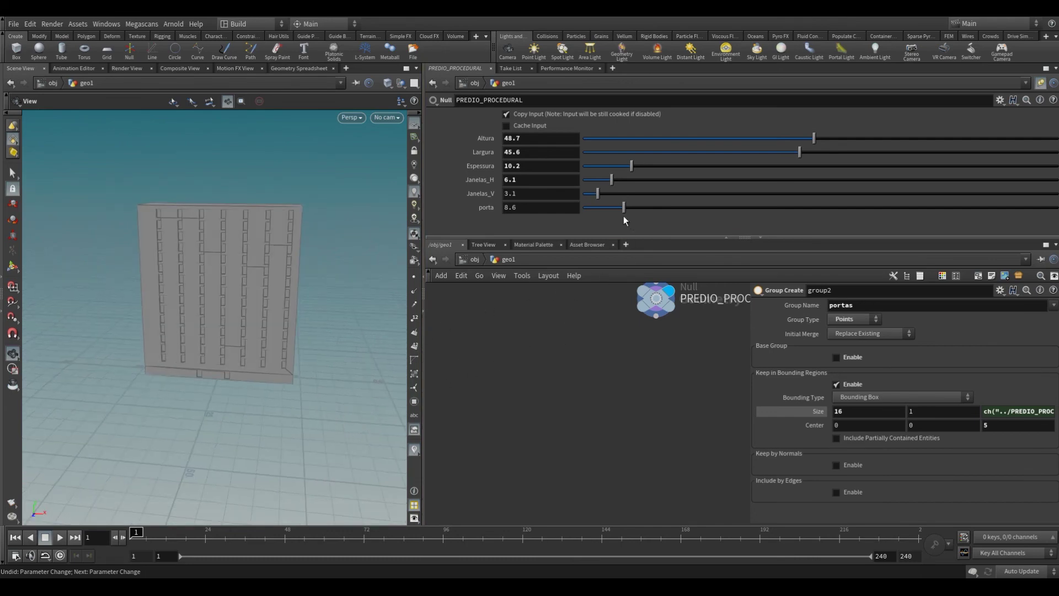
pyautogui.click(1000, 99)
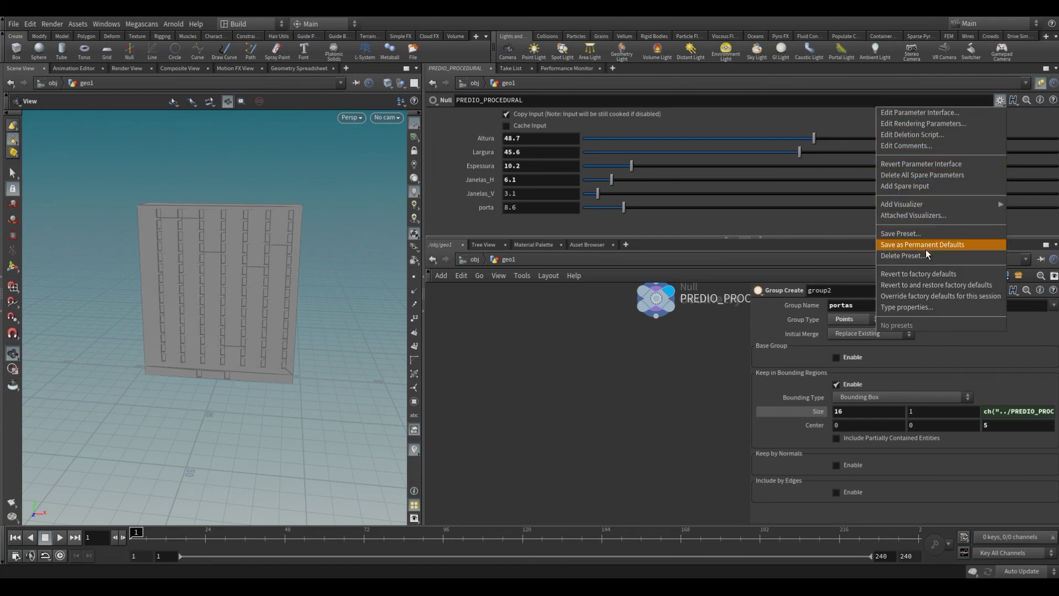
# - Revert controls to Altura 15, Largura 16.5, Espessura 10, and test then undo a wider Largura
pyautogui.click(932, 274)
pyautogui.moveTo(300, 411)
pyautogui.mouseDown()
pyautogui.moveTo(260, 402)
pyautogui.moveTo(455, 349)
pyautogui.moveTo(315, 411)
pyautogui.moveTo(428, 313)
pyautogui.mouseUp()
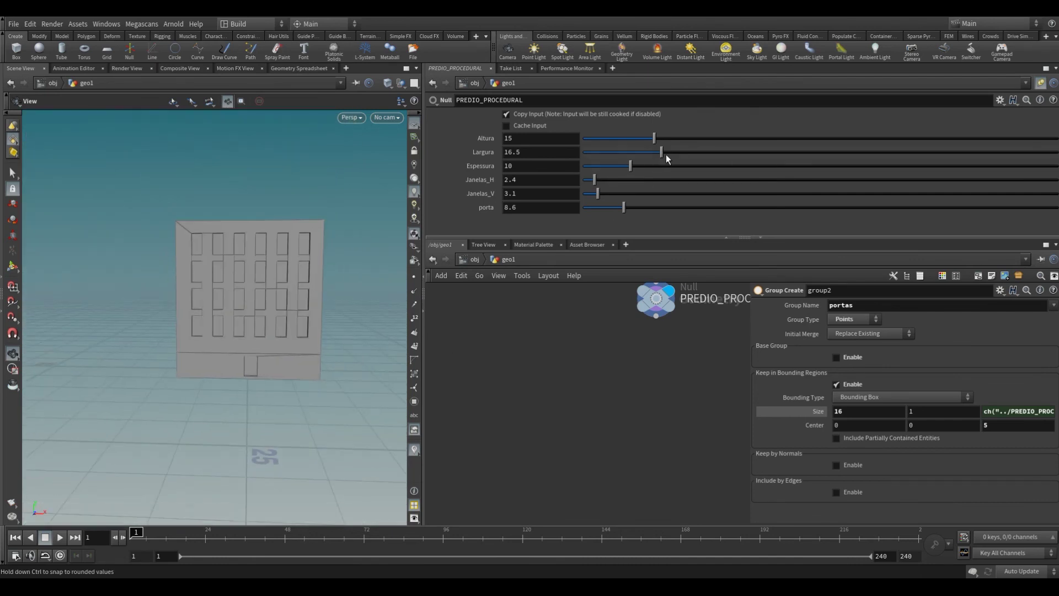
pyautogui.moveTo(662, 152)
pyautogui.mouseDown()
pyautogui.moveTo(788, 150)
pyautogui.moveTo(759, 148)
pyautogui.mouseUp()
pyautogui.hotkey('ctrl', 'z')
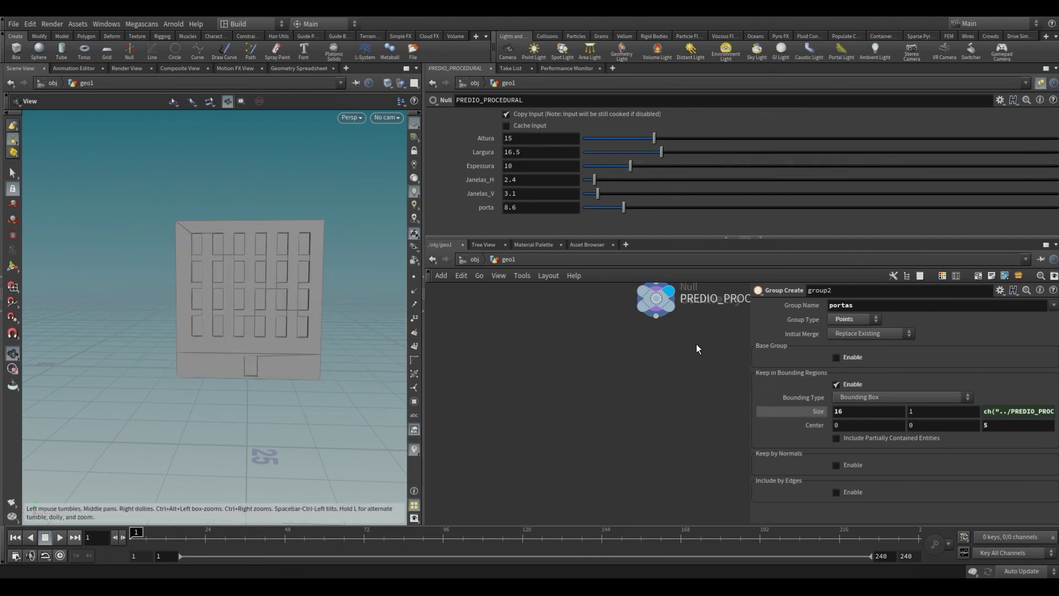
pyautogui.scroll(-3, 697, 348)
pyautogui.scroll(3, 686, 345)
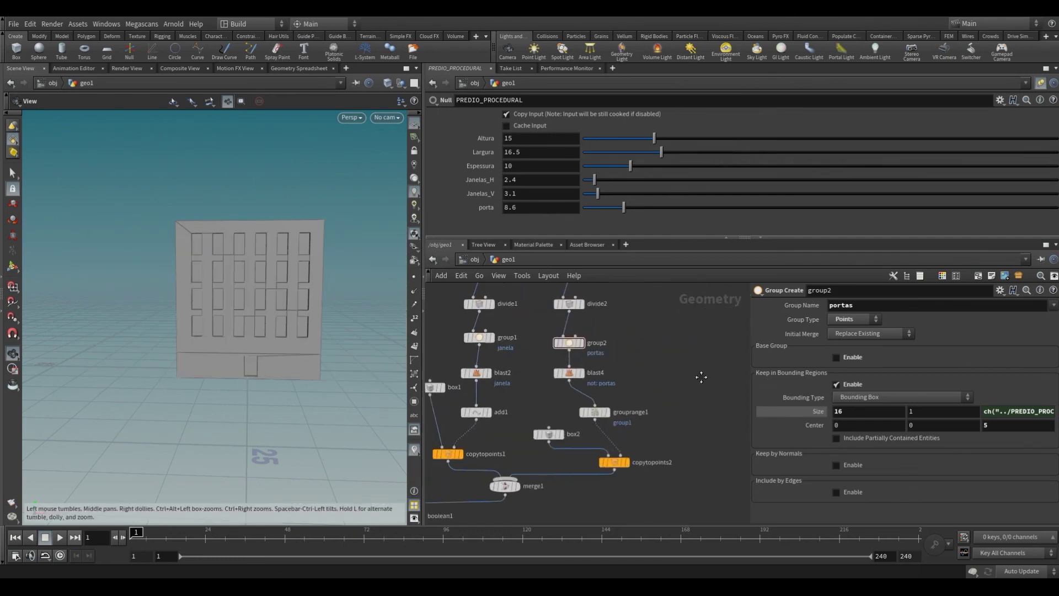
pyautogui.moveTo(701, 376); pyautogui.dragTo(740, 415, button='middle')
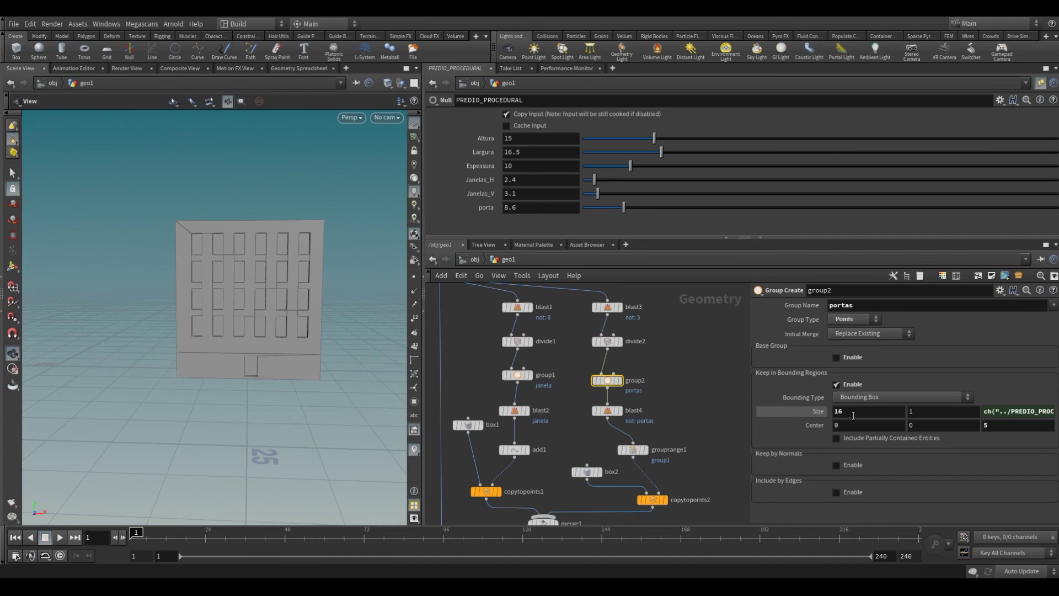
# - Set group2's Size X to a relative ch() reference of Largura minus 0.5
pyautogui.rightClick(485, 152)
pyautogui.moveTo(502, 211)
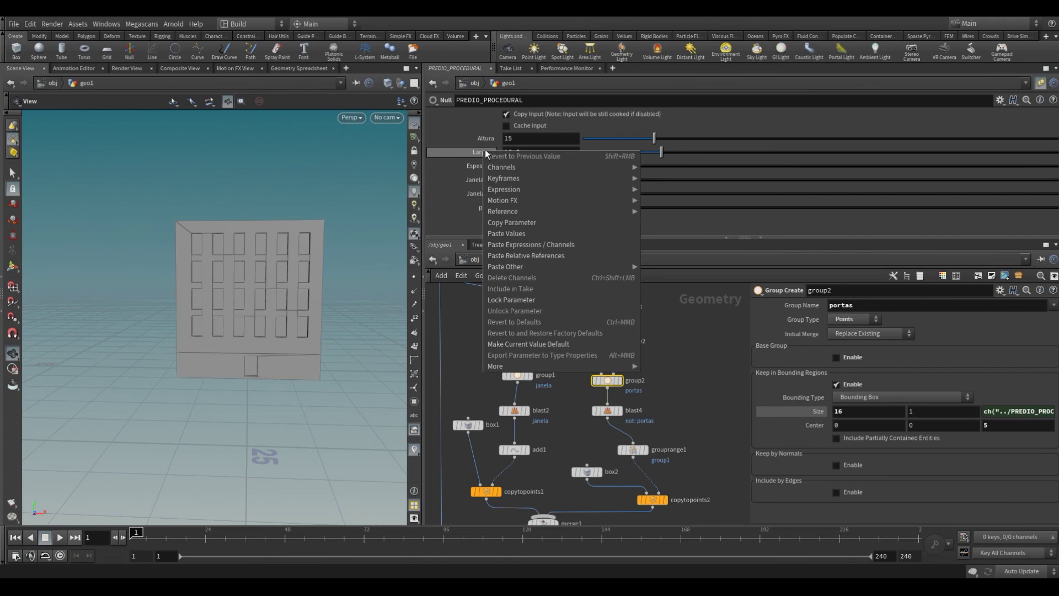
pyautogui.click(505, 222)
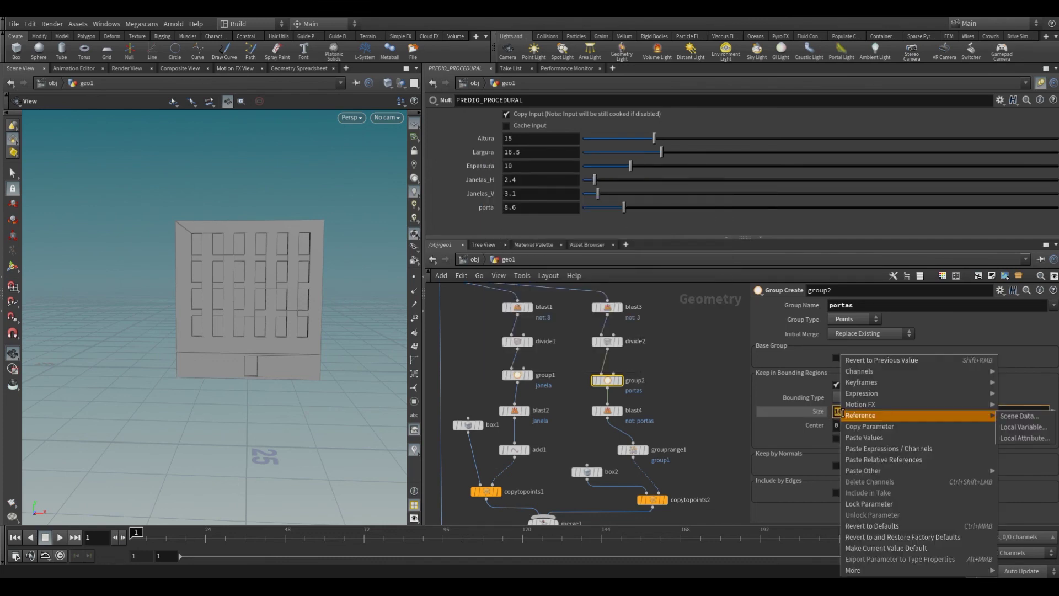
pyautogui.rightClick(845, 413)
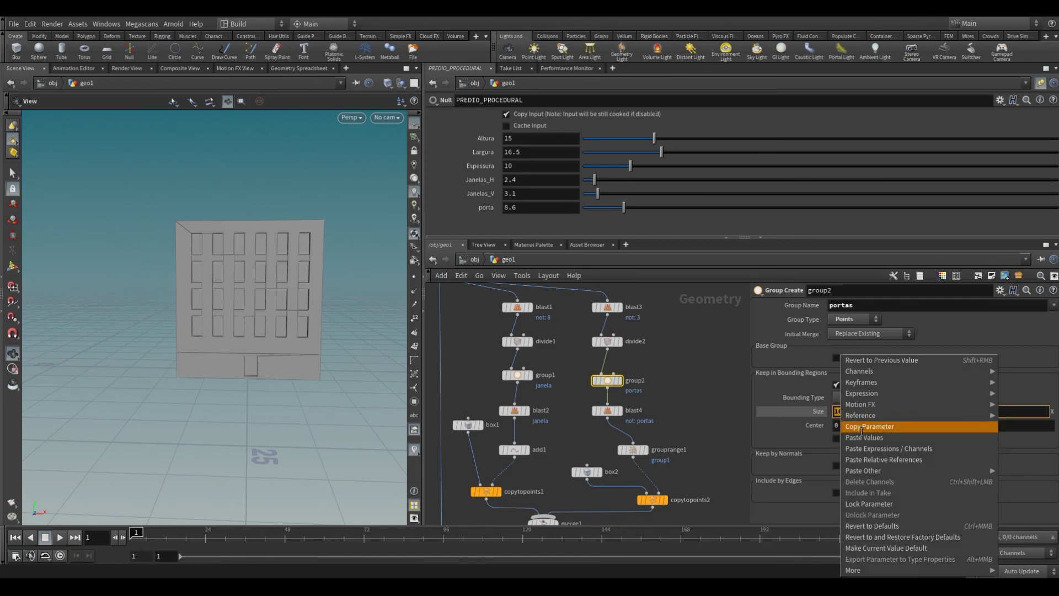
pyautogui.click(870, 459)
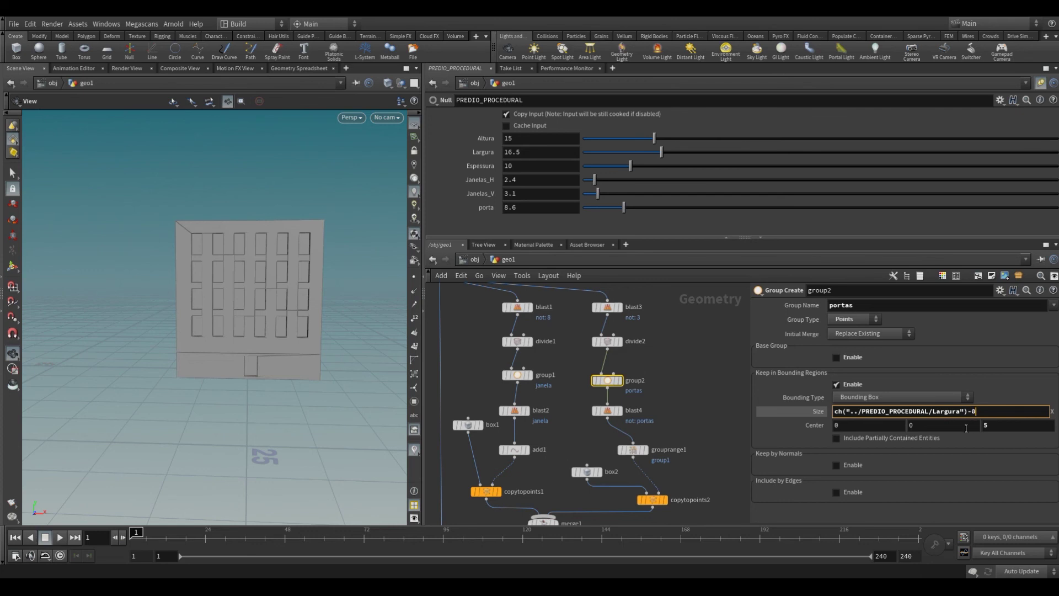
pyautogui.press('Return')
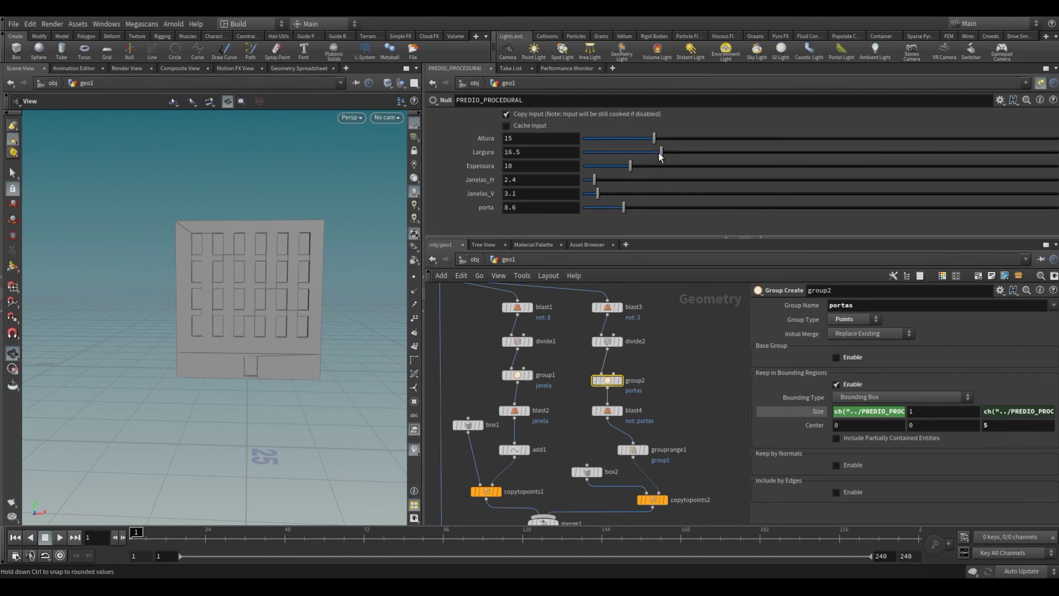
# - Widen the building with the Largura slider to 65.4, checking the result in the viewport
pyautogui.moveTo(659, 153)
pyautogui.mouseDown()
pyautogui.moveTo(811, 154)
pyautogui.moveTo(700, 151)
pyautogui.moveTo(795, 153)
pyautogui.mouseUp()
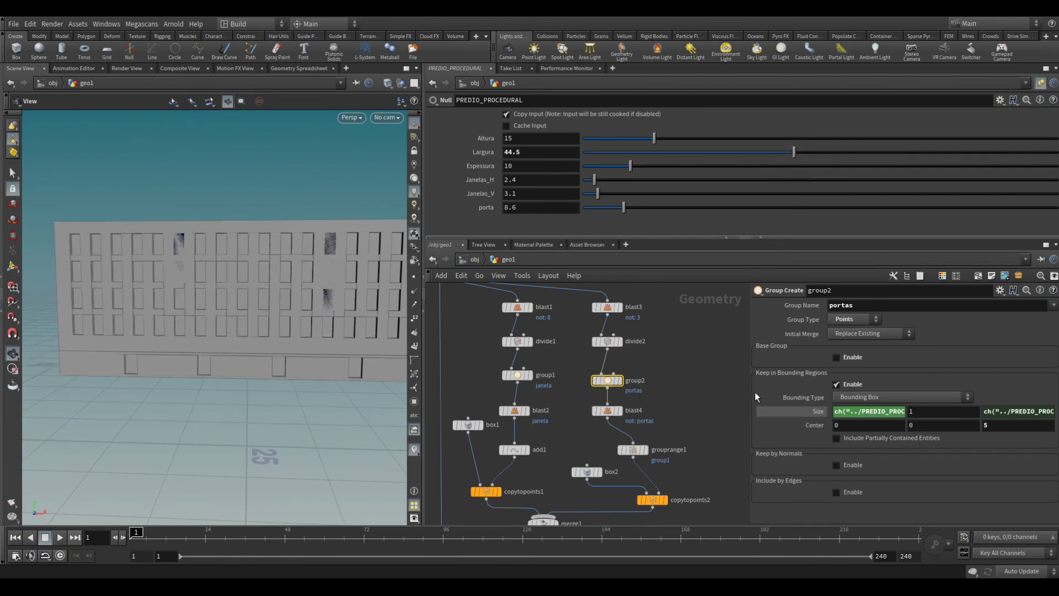
pyautogui.moveTo(755, 395); pyautogui.dragTo(703, 395)
pyautogui.moveTo(795, 153); pyautogui.dragTo(834, 153)
pyautogui.scroll(-5, 310, 426)
pyautogui.scroll(-3, 277, 389)
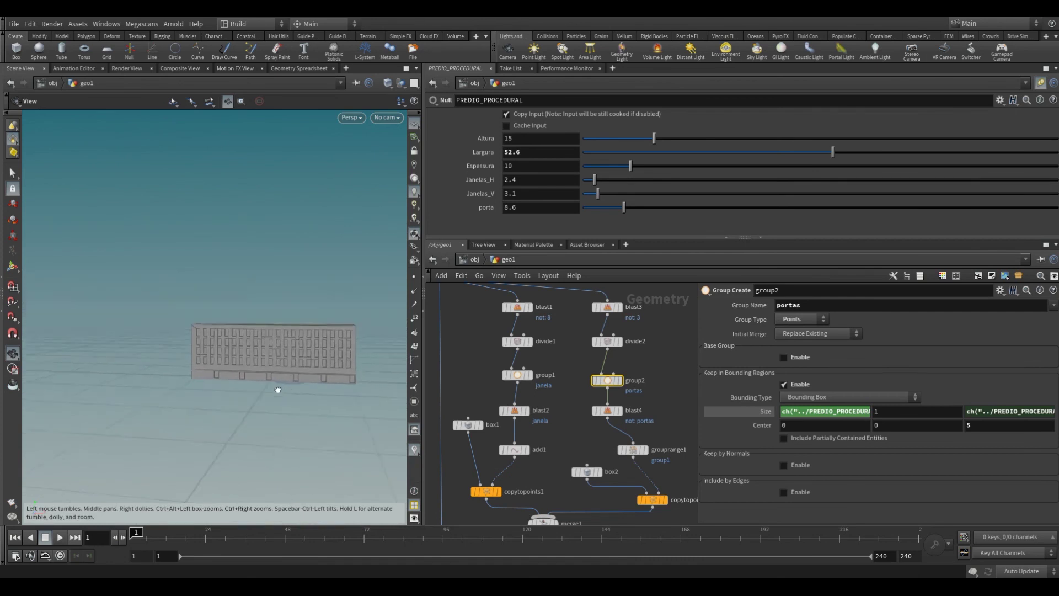
pyautogui.scroll(5, 277, 390)
pyautogui.moveTo(303, 406); pyautogui.dragTo(331, 403)
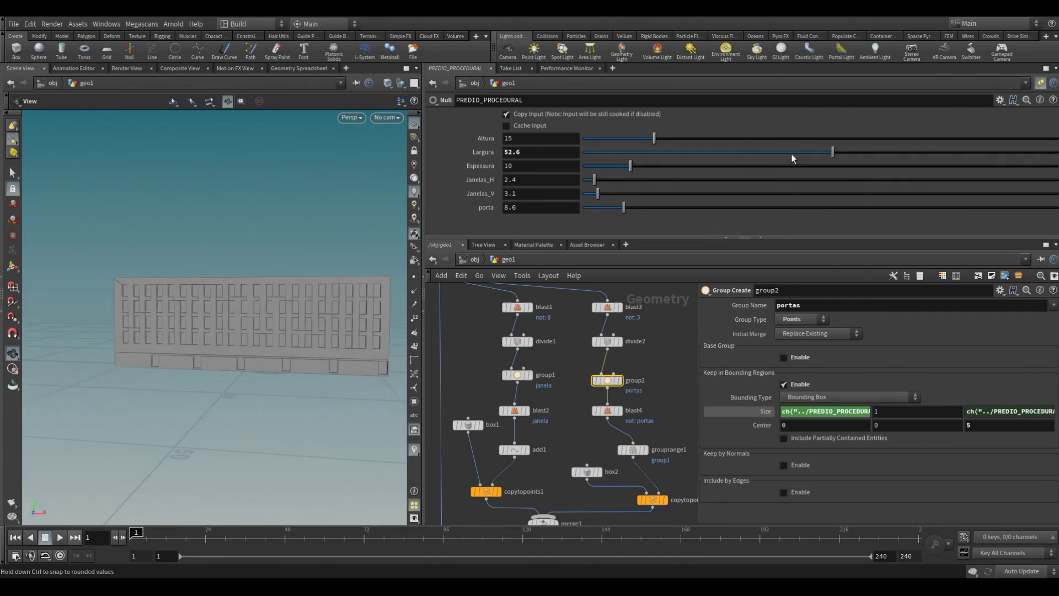
pyautogui.moveTo(833, 152)
pyautogui.mouseDown()
pyautogui.moveTo(809, 153)
pyautogui.moveTo(895, 153)
pyautogui.mouseUp()
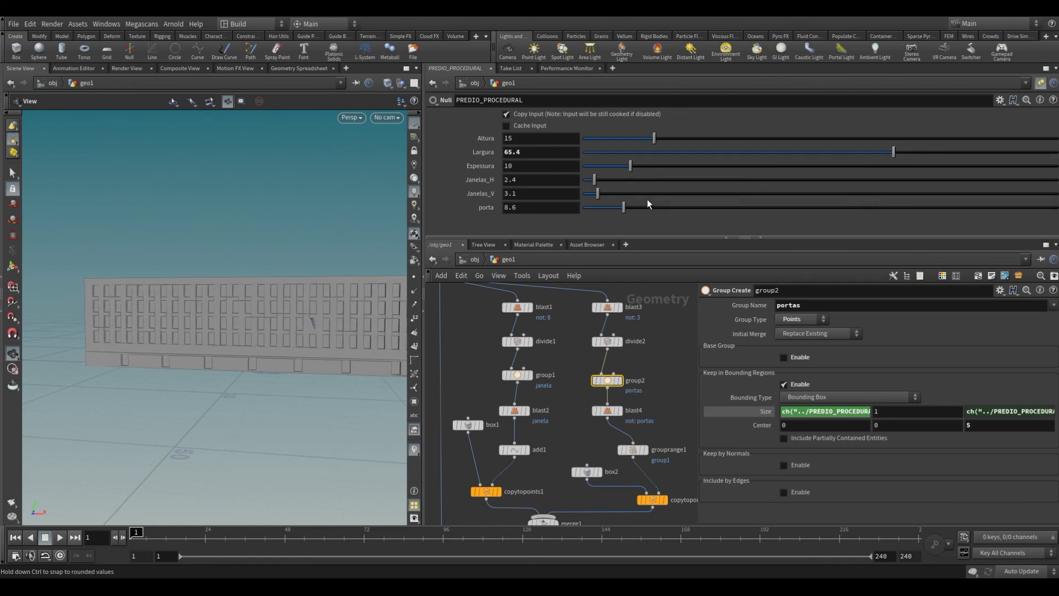
# - Adjust the door size porta down and up, settling on 7.1
pyautogui.moveTo(627, 212); pyautogui.dragTo(610, 210)
pyautogui.moveTo(325, 381)
pyautogui.mouseDown()
pyautogui.moveTo(287, 377)
pyautogui.moveTo(309, 375)
pyautogui.mouseUp()
pyautogui.moveTo(610, 207)
pyautogui.mouseDown()
pyautogui.moveTo(680, 208)
pyautogui.moveTo(591, 216)
pyautogui.moveTo(617, 215)
pyautogui.mouseUp()
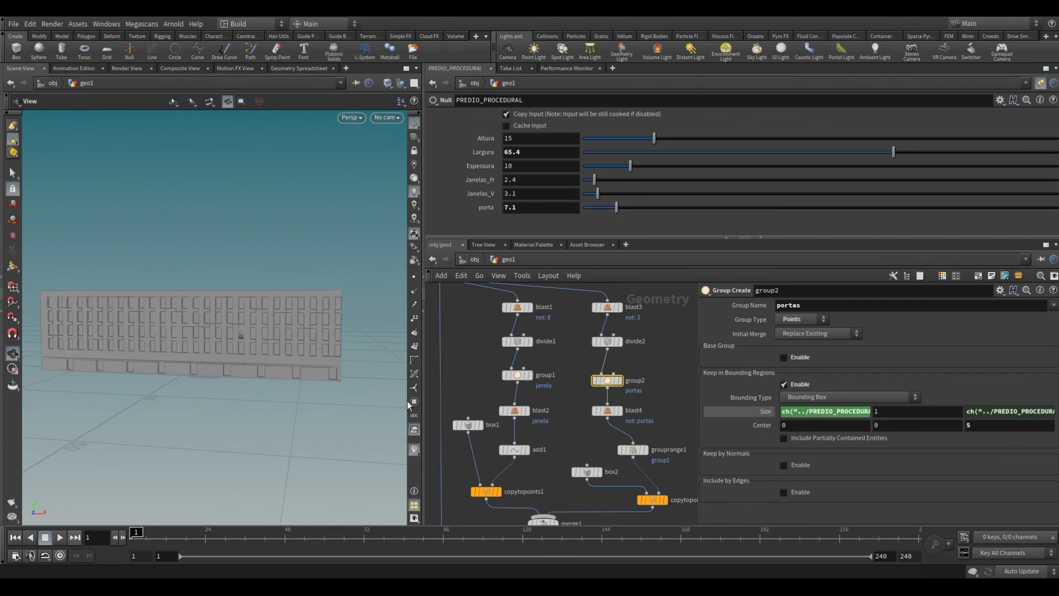
pyautogui.moveTo(329, 417)
pyautogui.mouseDown()
pyautogui.moveTo(267, 420)
pyautogui.moveTo(355, 416)
pyautogui.mouseUp()
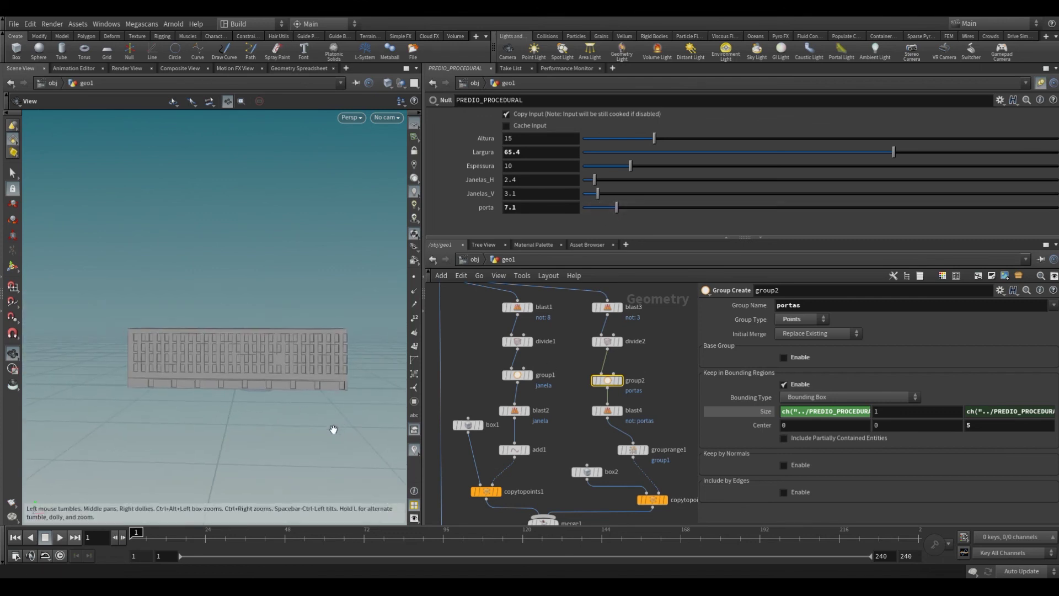
# - Display group2 on its own and enlarge the parameter pane to view it
pyautogui.click(621, 383)
pyautogui.moveTo(344, 442); pyautogui.dragTo(388, 454)
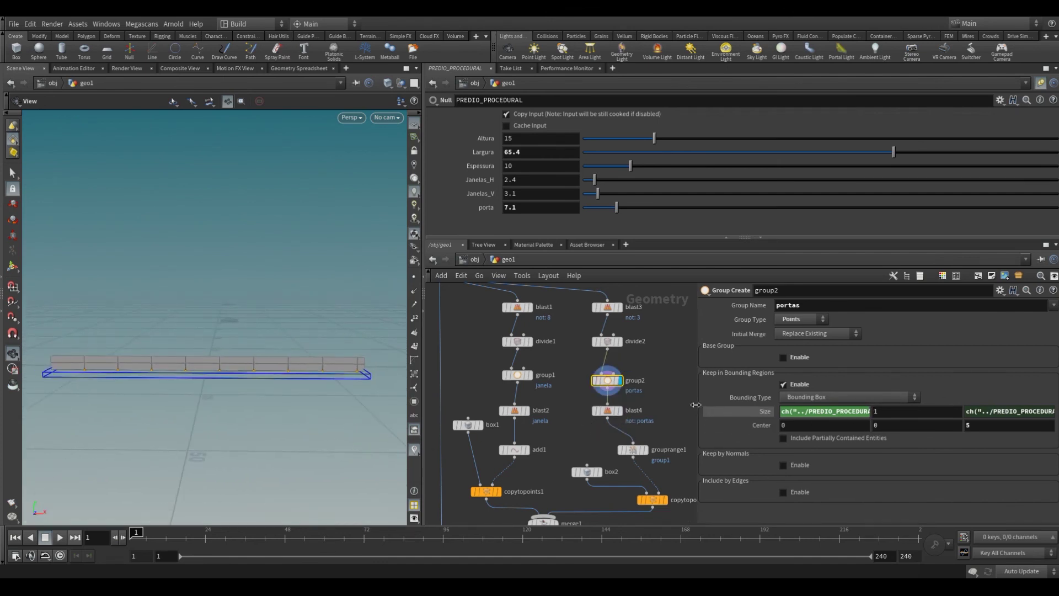
pyautogui.moveTo(698, 406); pyautogui.dragTo(586, 404)
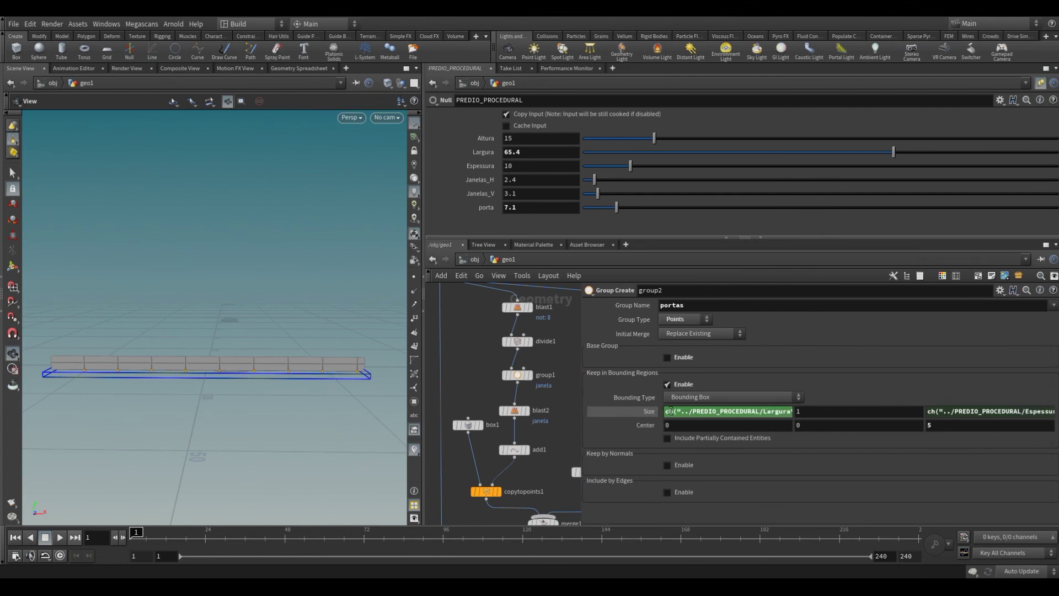
pyautogui.moveTo(581, 396); pyautogui.dragTo(491, 397)
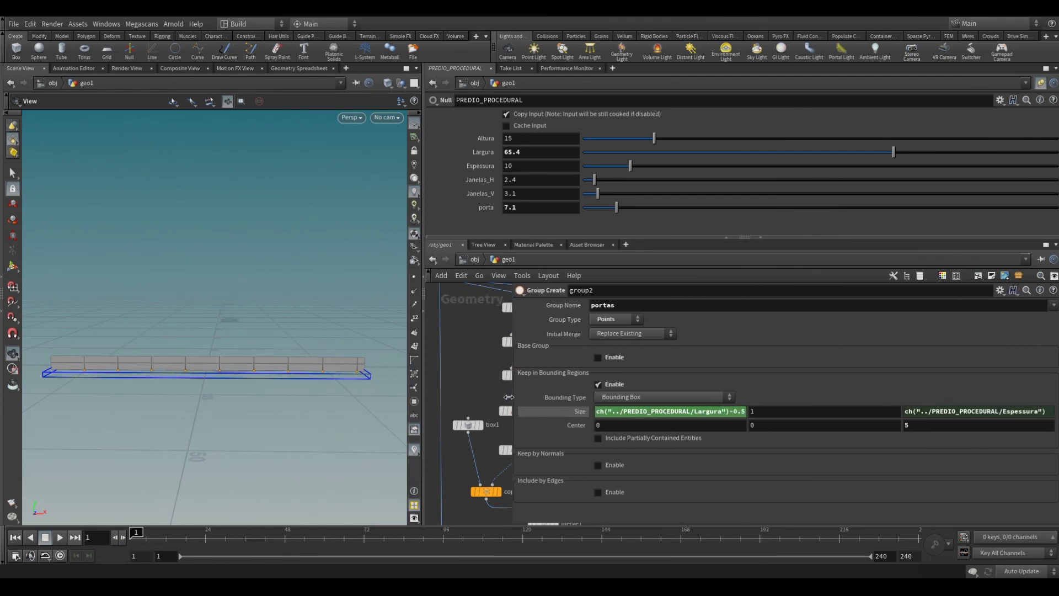
# - Edit the group's Size X expression, trying Largura divided by 0.5, then 1.2
pyautogui.click(708, 413)
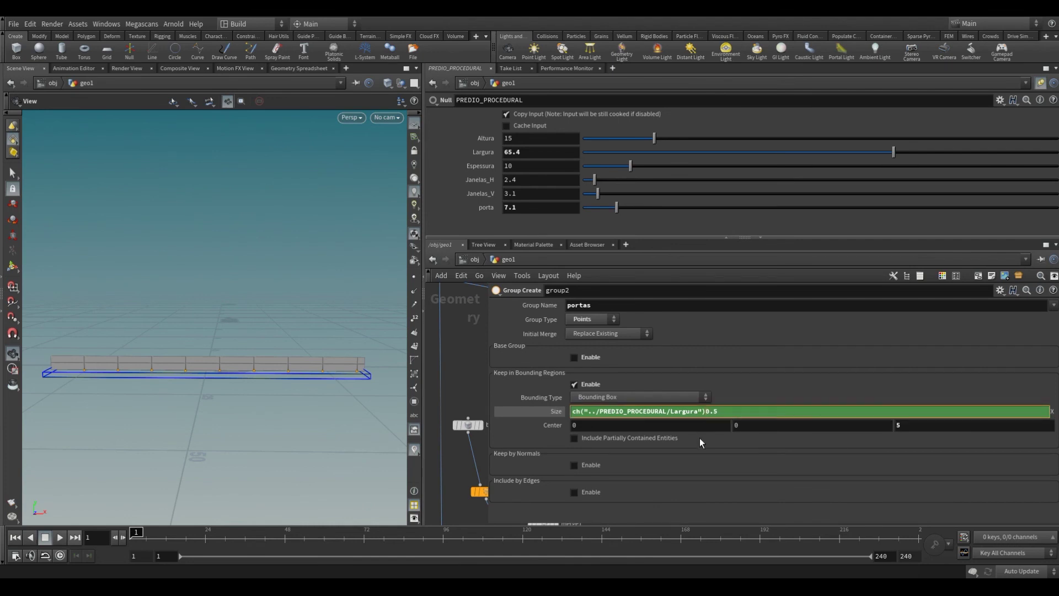
pyautogui.write('/')
pyautogui.press('Return')
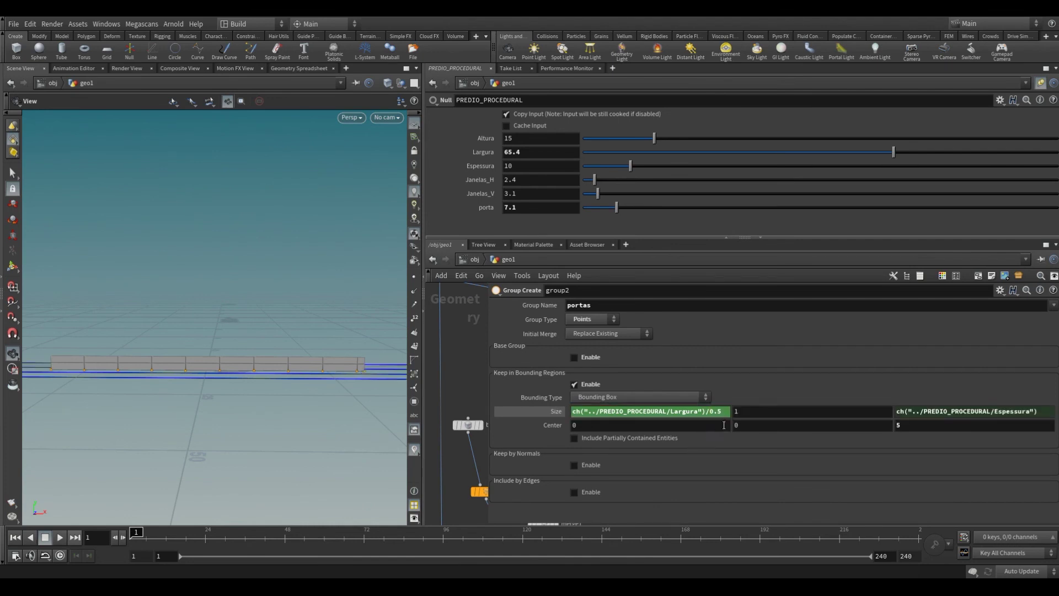
pyautogui.click(711, 414)
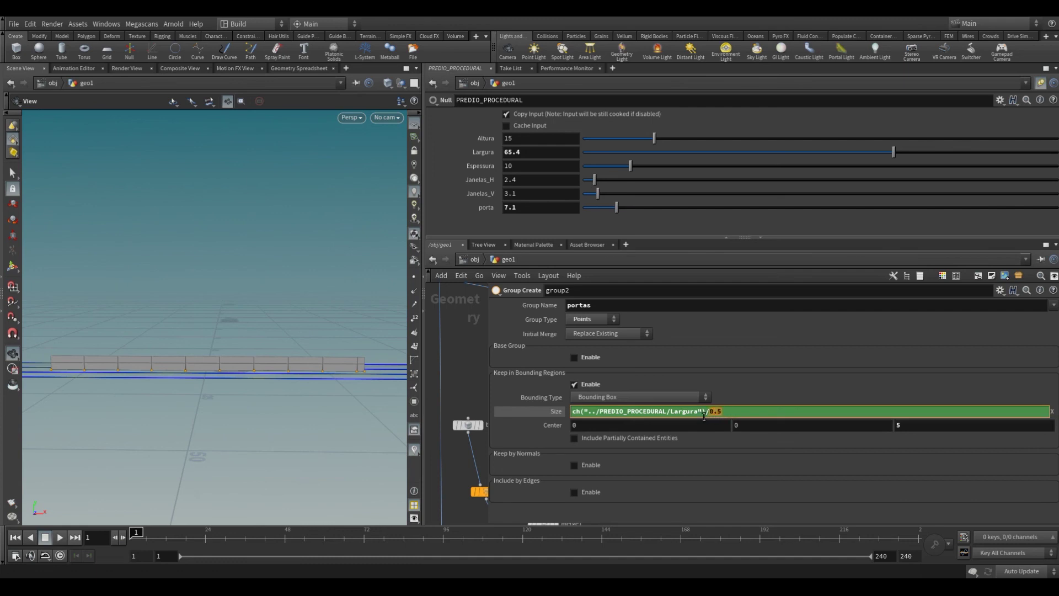
pyautogui.write('12')
pyautogui.press('Return')
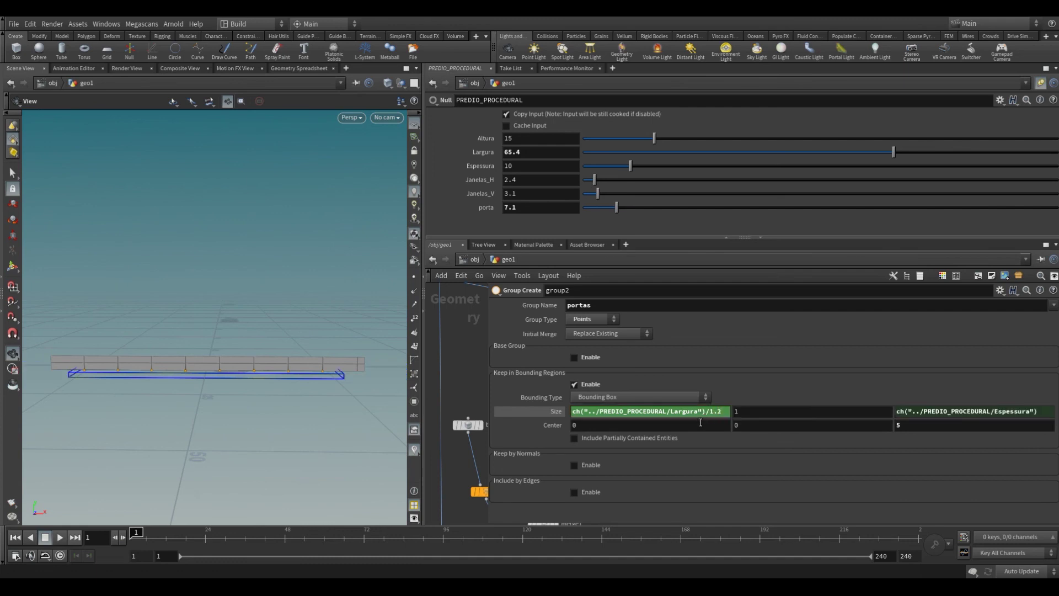
# - Refine Size X to Largura divided by 1.05 and narrow Largura to 16.2
pyautogui.click(718, 414)
pyautogui.write('.1')
pyautogui.press('Return')
pyautogui.click(720, 413)
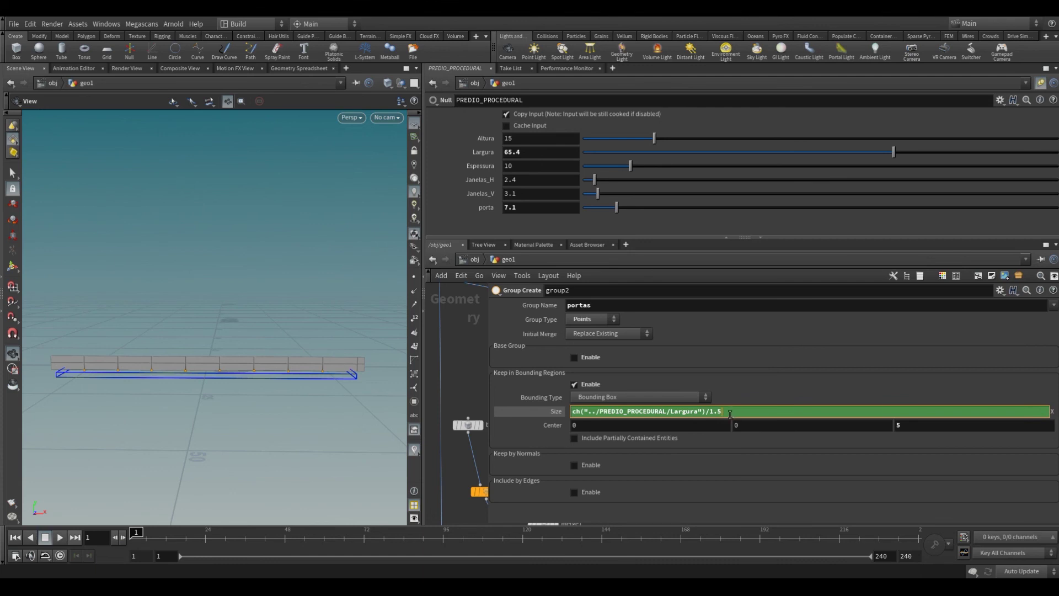
pyautogui.write('05')
pyautogui.press('Return')
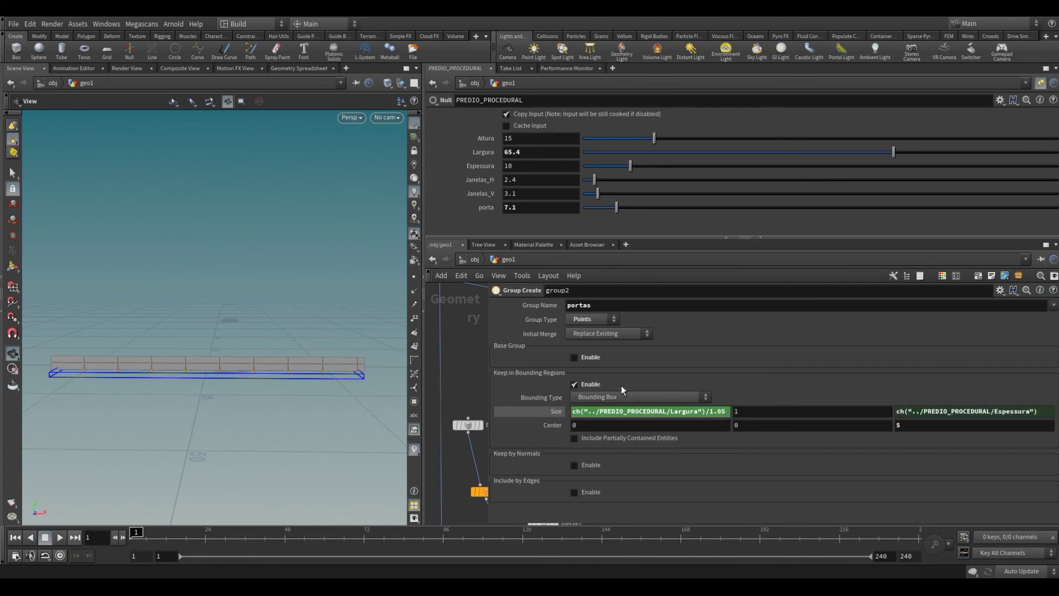
pyautogui.moveTo(894, 153)
pyautogui.mouseDown()
pyautogui.moveTo(707, 153)
pyautogui.moveTo(953, 141)
pyautogui.moveTo(704, 158)
pyautogui.moveTo(749, 169)
pyautogui.moveTo(798, 160)
pyautogui.moveTo(660, 158)
pyautogui.mouseUp()
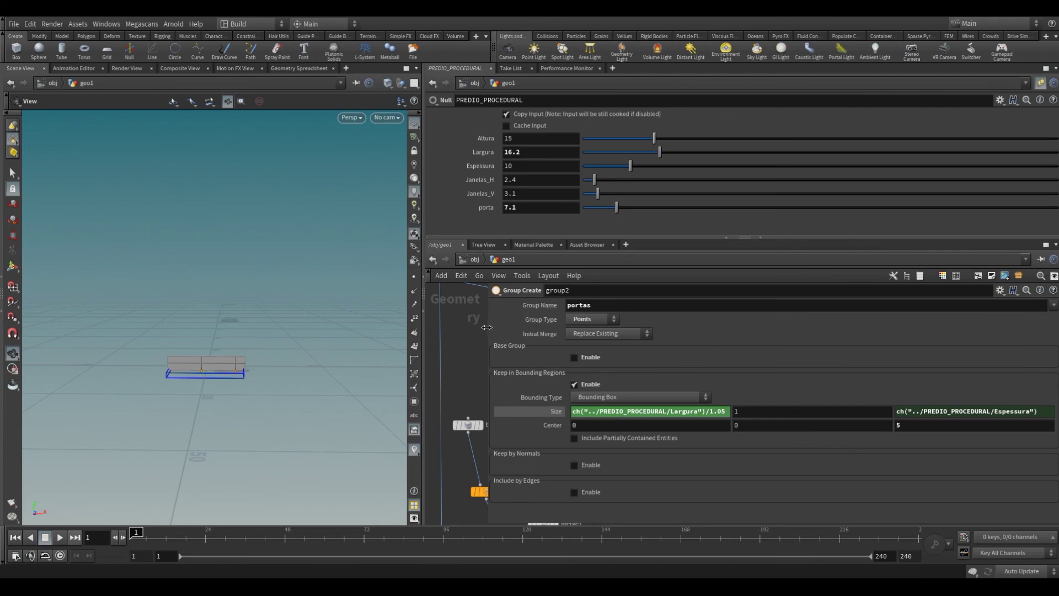
# - Frame the node graph and display the full PREDIO_PROCEDURAL building again
pyautogui.moveTo(487, 327); pyautogui.dragTo(818, 325)
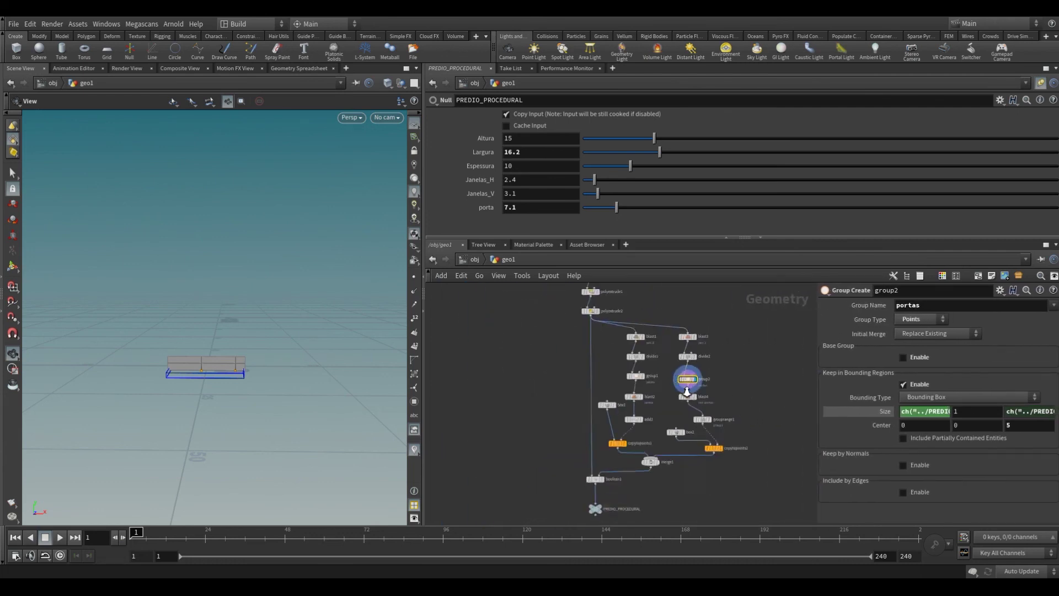
pyautogui.press('h')
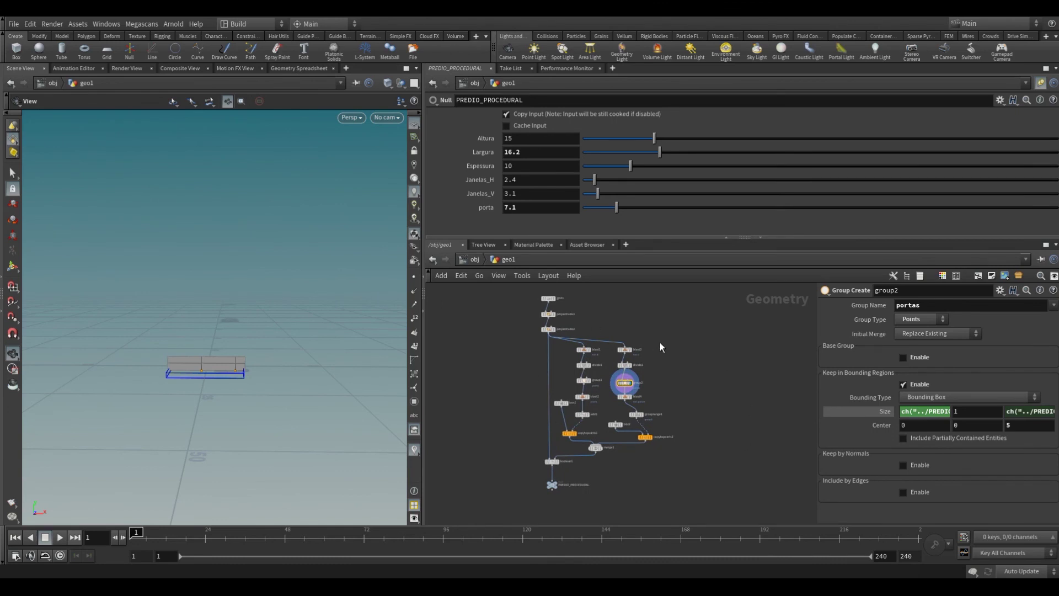
pyautogui.scroll(5, 626, 504)
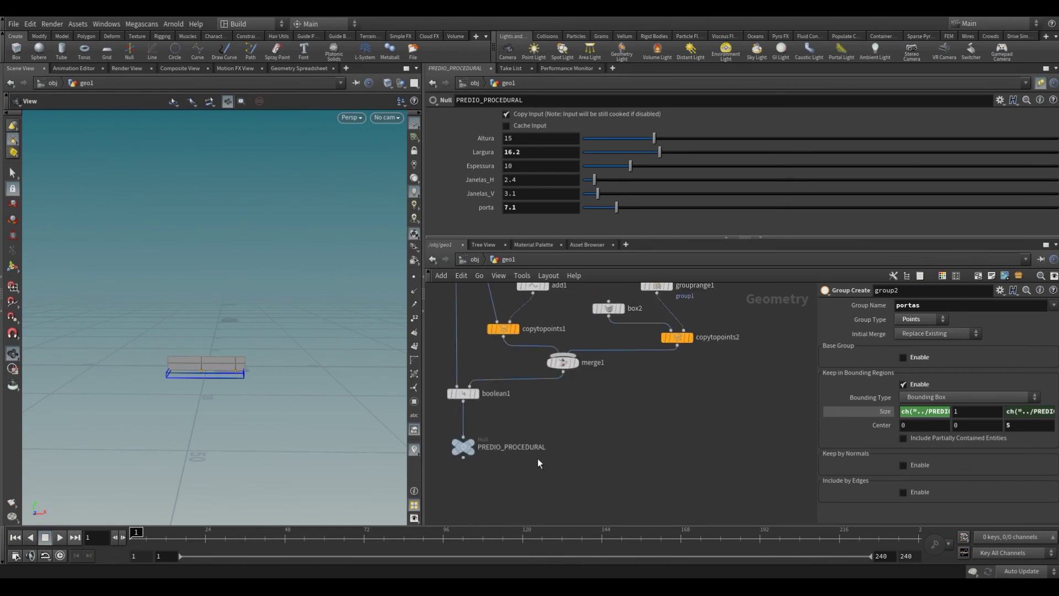
pyautogui.click(478, 433)
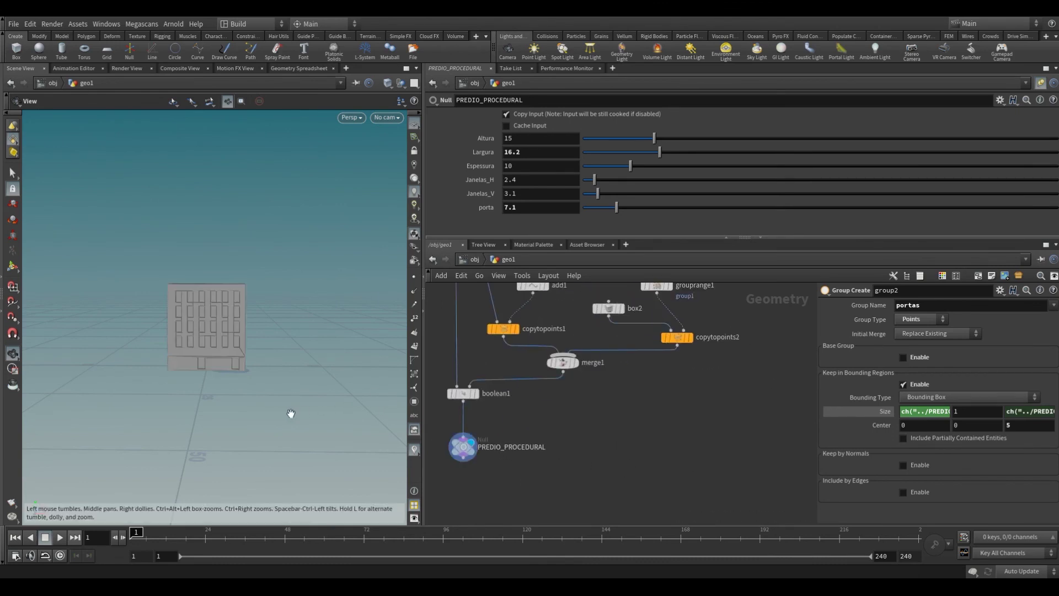
pyautogui.moveTo(268, 408); pyautogui.dragTo(443, 397)
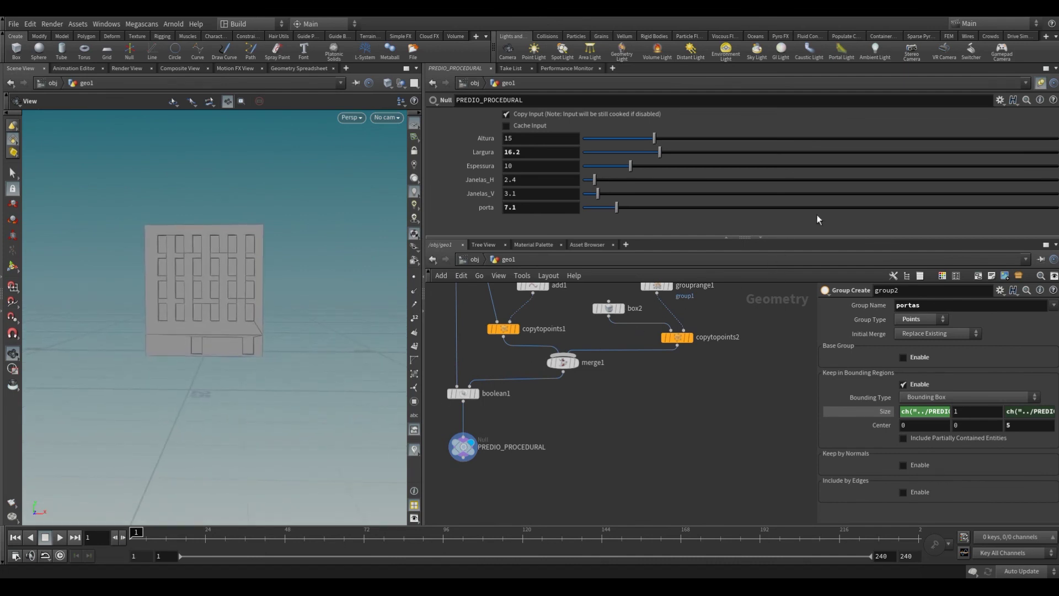
# - Revert the control null's parameters to Largura 16.5 and set porta to 5.9
pyautogui.click(1000, 100)
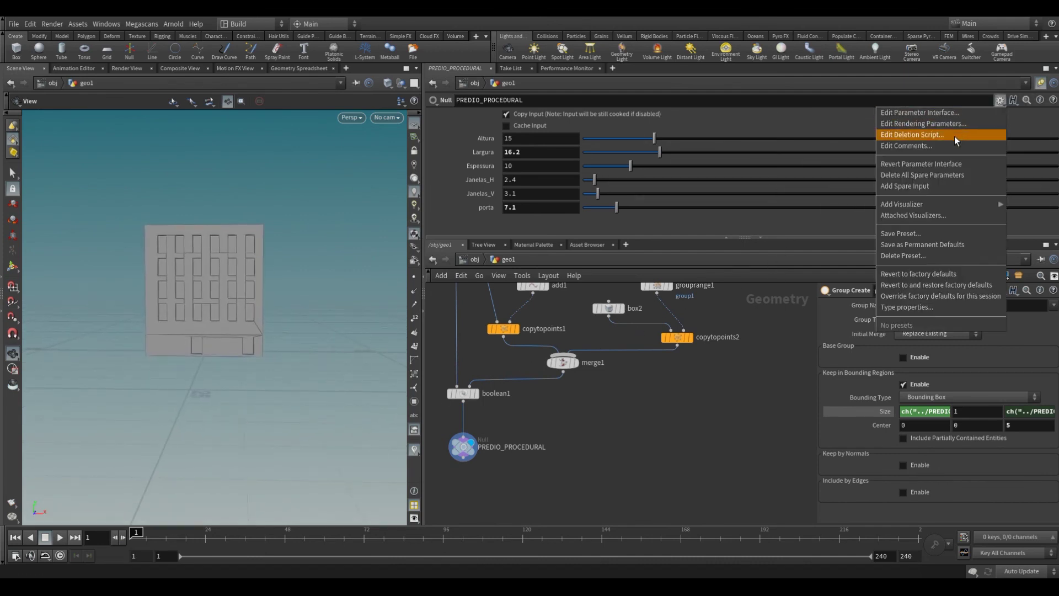
pyautogui.click(930, 274)
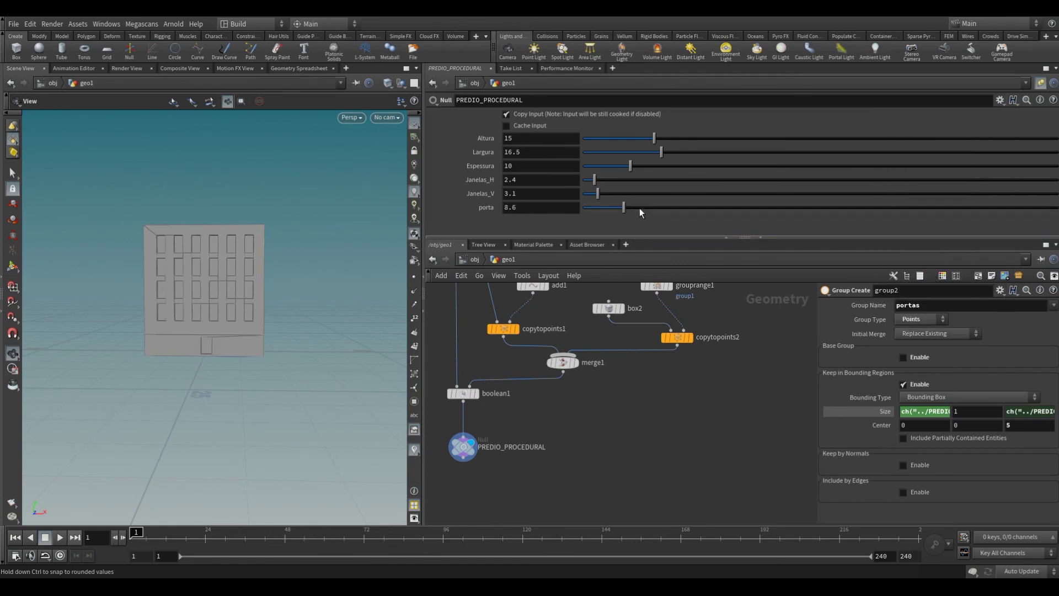
pyautogui.moveTo(645, 209)
pyautogui.mouseDown()
pyautogui.moveTo(594, 220)
pyautogui.moveTo(611, 216)
pyautogui.mouseUp()
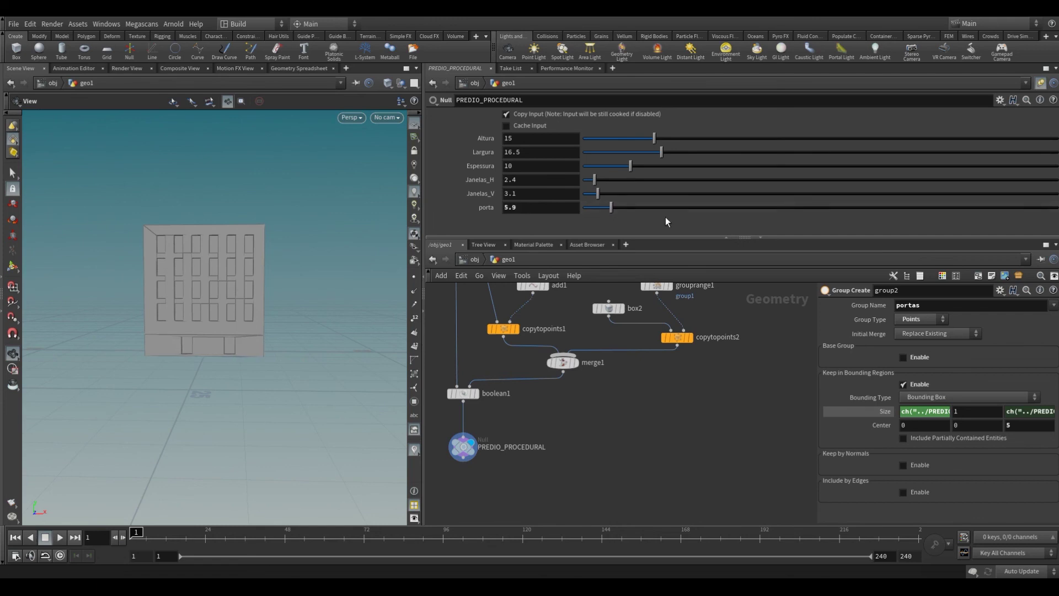
pyautogui.moveTo(296, 359)
pyautogui.mouseDown()
pyautogui.moveTo(345, 379)
pyautogui.moveTo(237, 375)
pyautogui.moveTo(385, 395)
pyautogui.mouseUp()
pyautogui.scroll(-3, 345, 378)
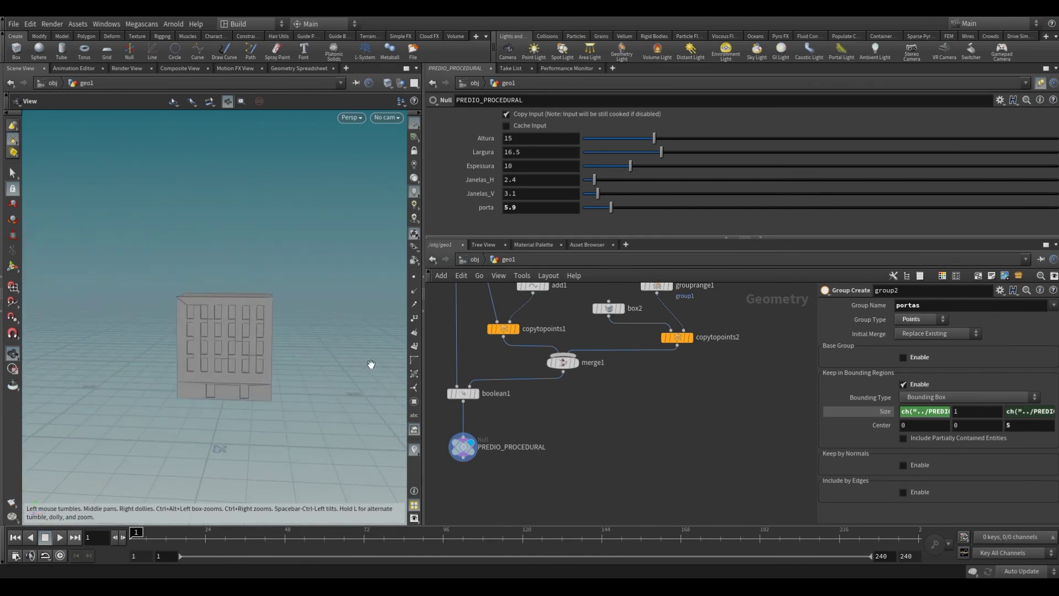